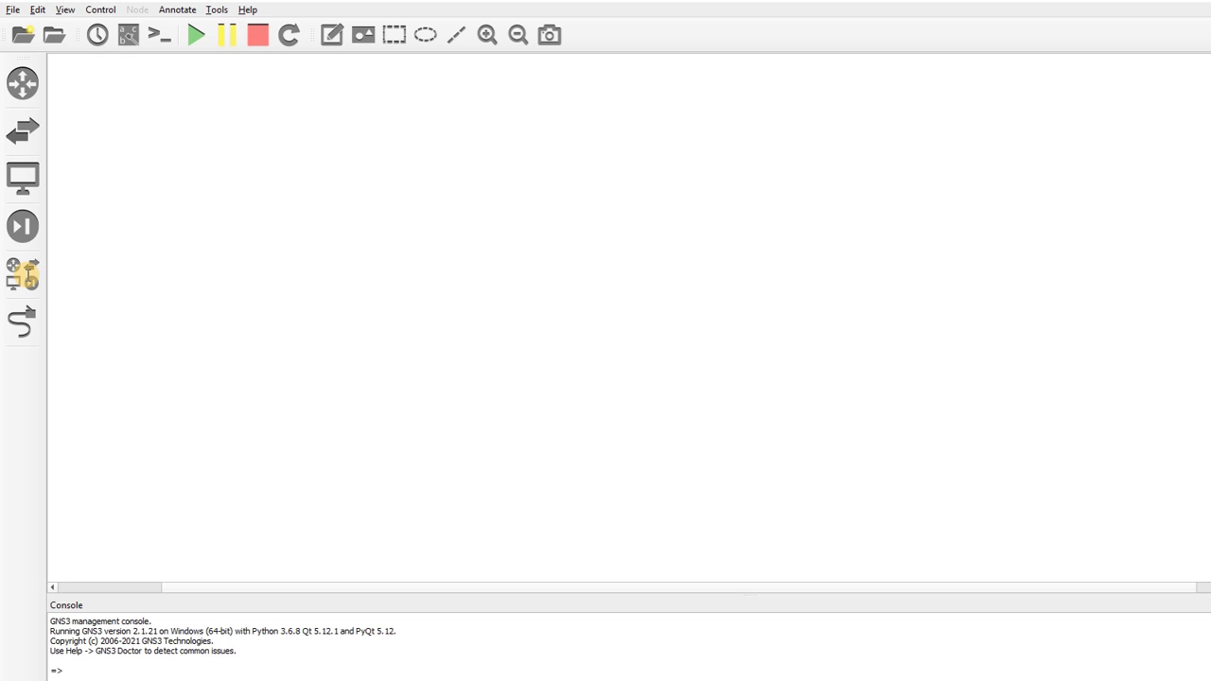
# Place a PA-VM 10.0.2 firewall and a NAT-1 cloud, running on the GNS3 VM server
pyautogui.click(24, 274)
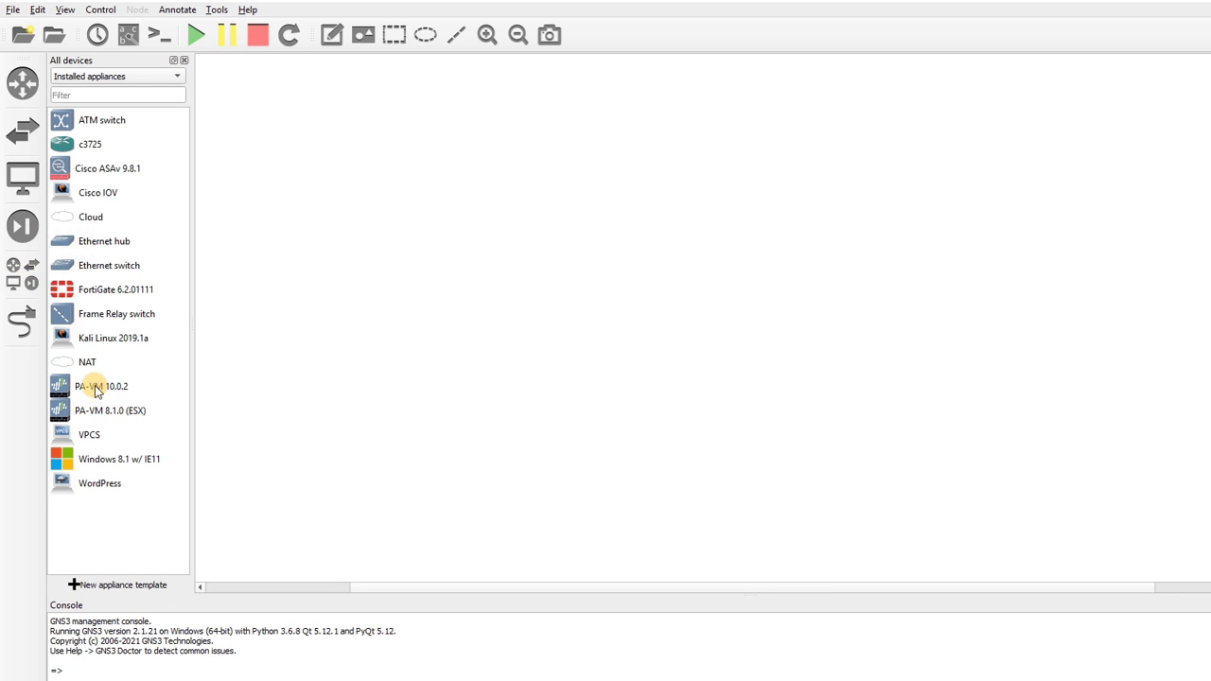
pyautogui.moveTo(95, 389); pyautogui.dragTo(645, 308)
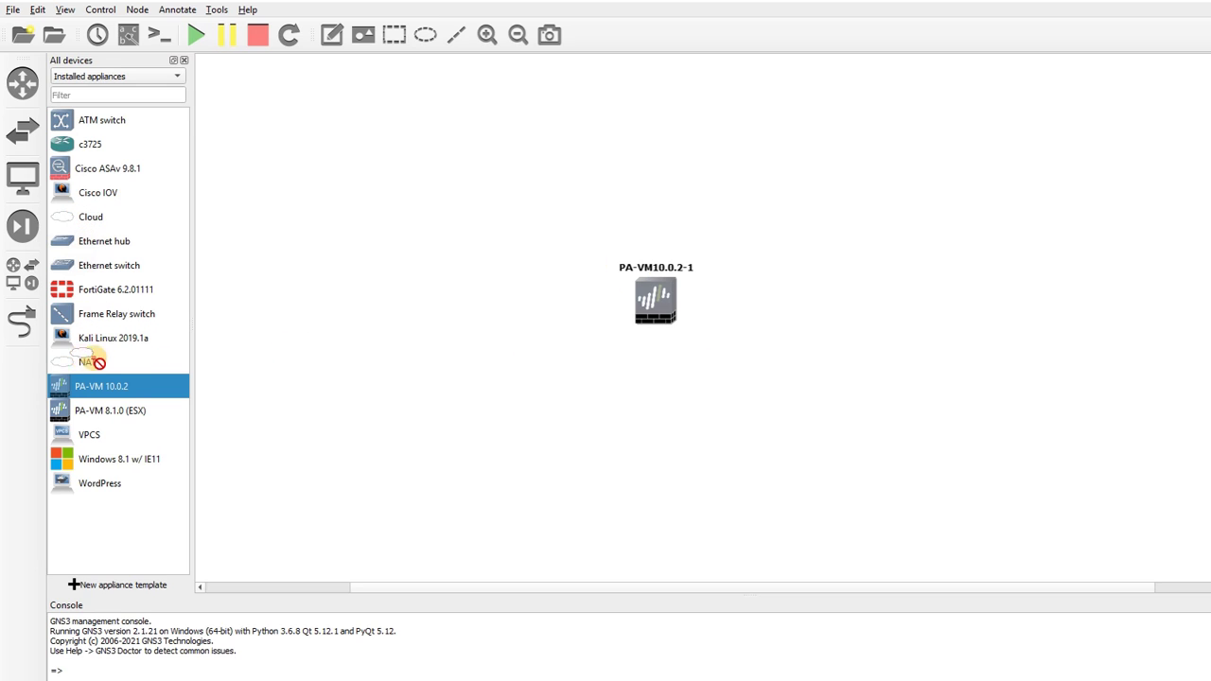
pyautogui.moveTo(90, 360); pyautogui.dragTo(866, 257)
pyautogui.click(757, 388)
pyautogui.click(712, 405)
pyautogui.click(712, 405)
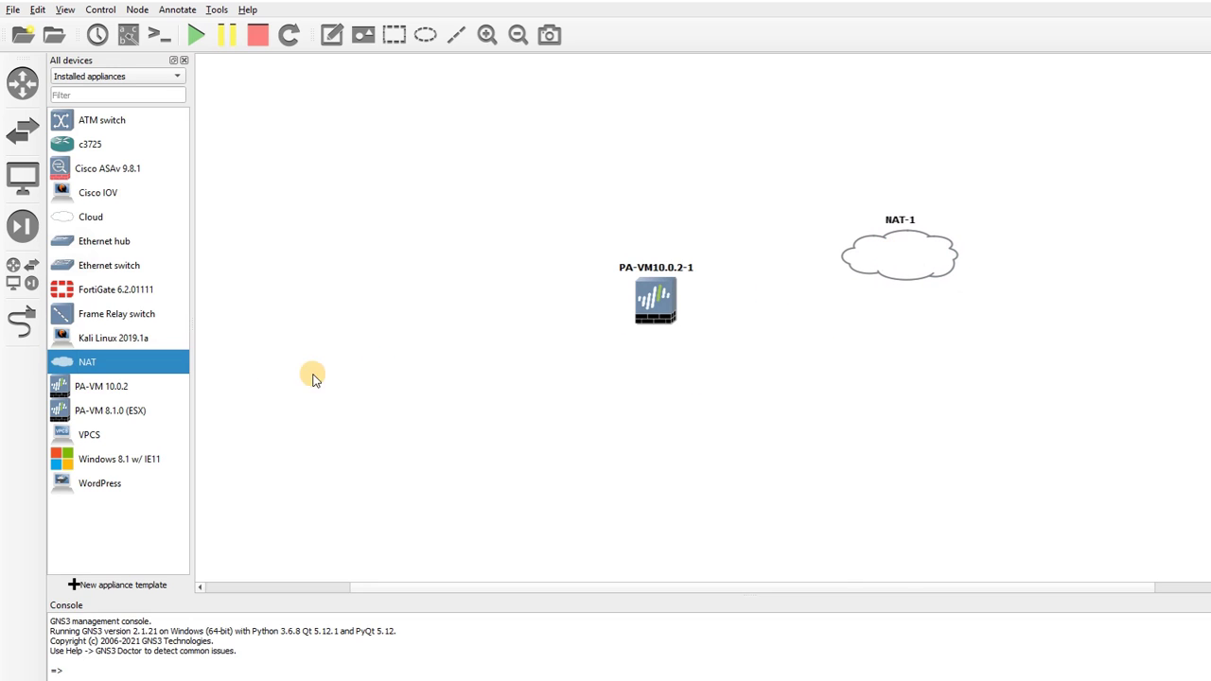
pyautogui.click(109, 75)
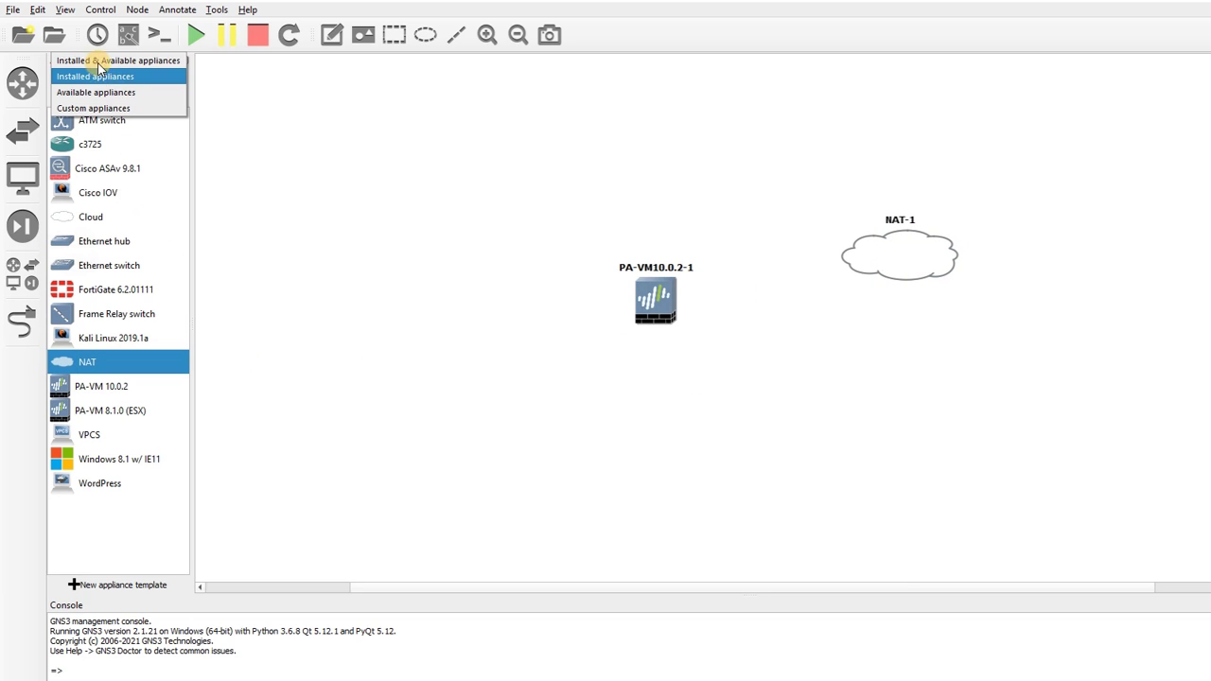
# List installed and available appliances and filter the device list for 'webter'
pyautogui.click(97, 61)
pyautogui.click(102, 93)
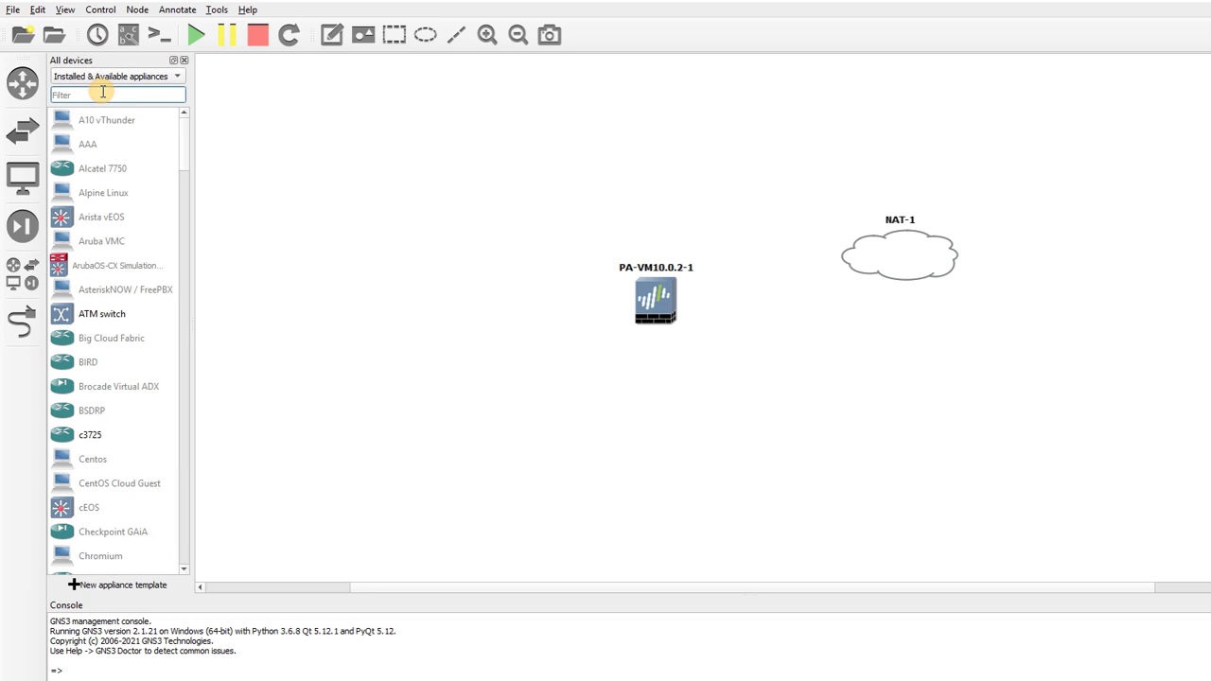
pyautogui.write('webterm')
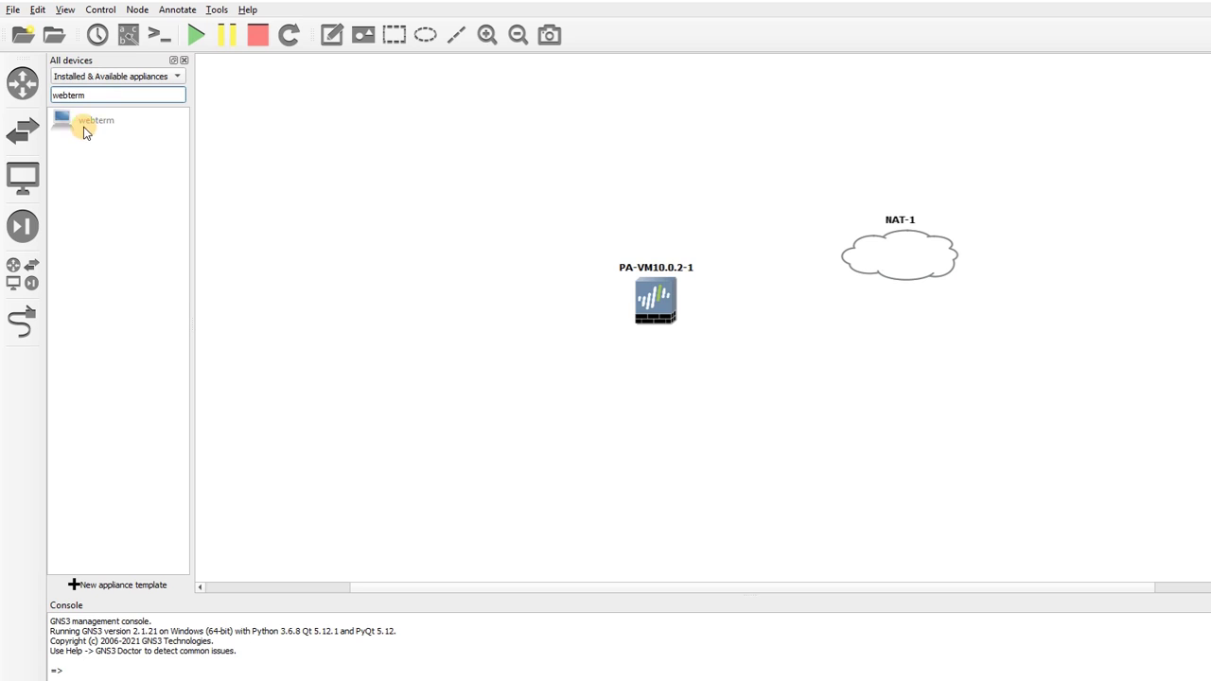
# Install the webterm appliance through the Add appliance wizard and drop a webterm-1 node on the canvas
pyautogui.moveTo(82, 121); pyautogui.dragTo(462, 354)
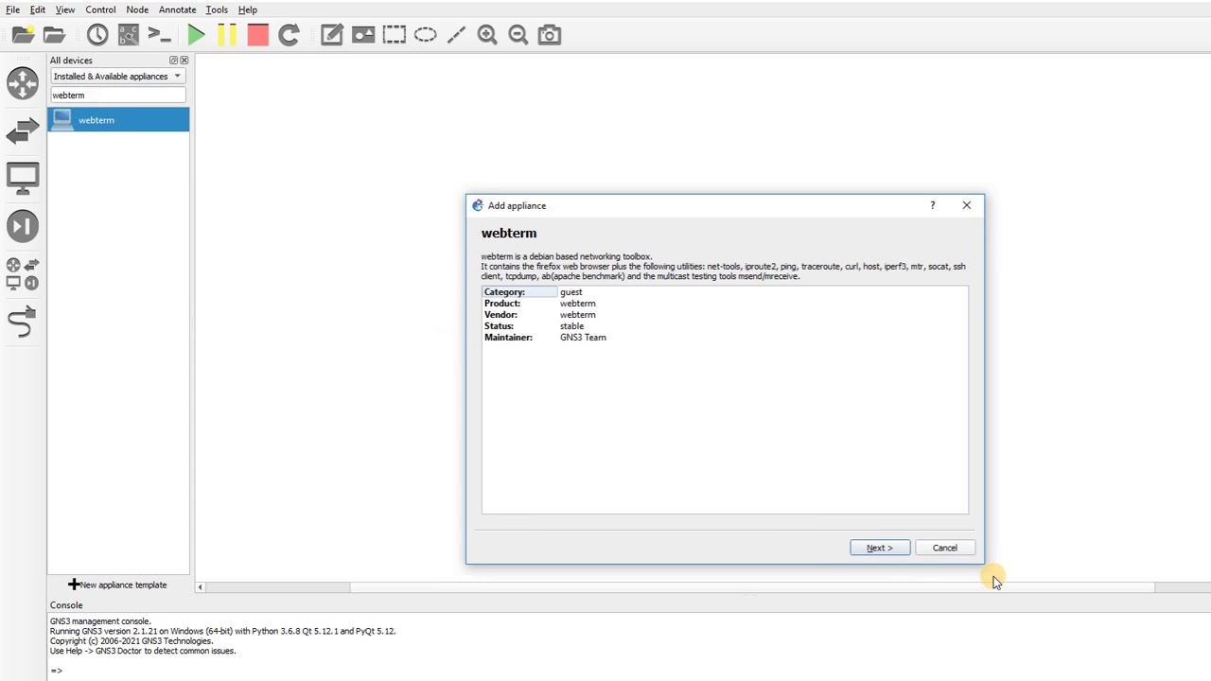
pyautogui.click(863, 547)
pyautogui.click(890, 549)
pyautogui.click(891, 548)
pyautogui.click(890, 546)
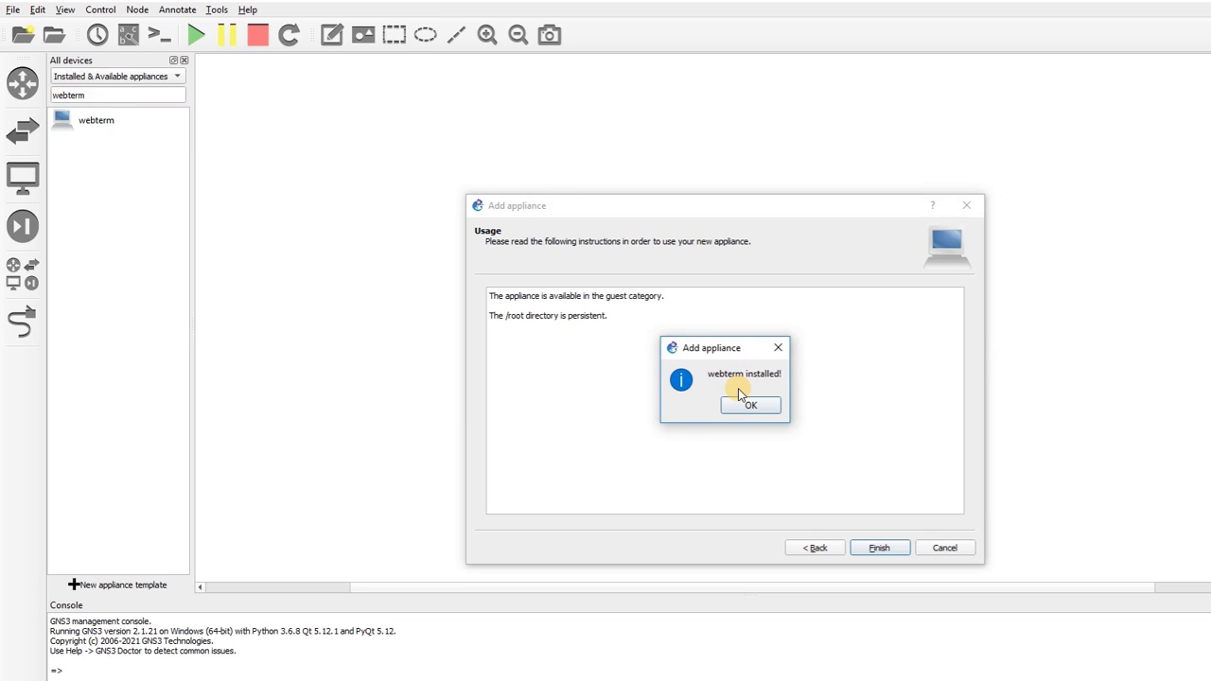
pyautogui.click(741, 406)
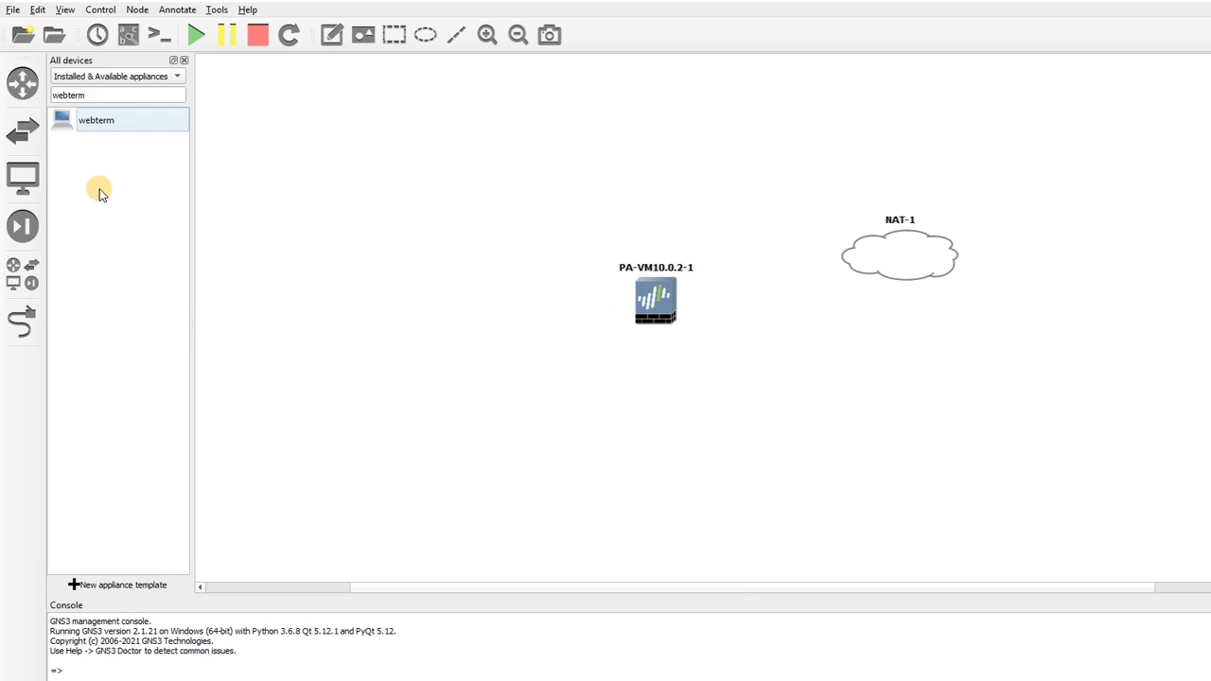
pyautogui.moveTo(95, 123); pyautogui.dragTo(504, 350)
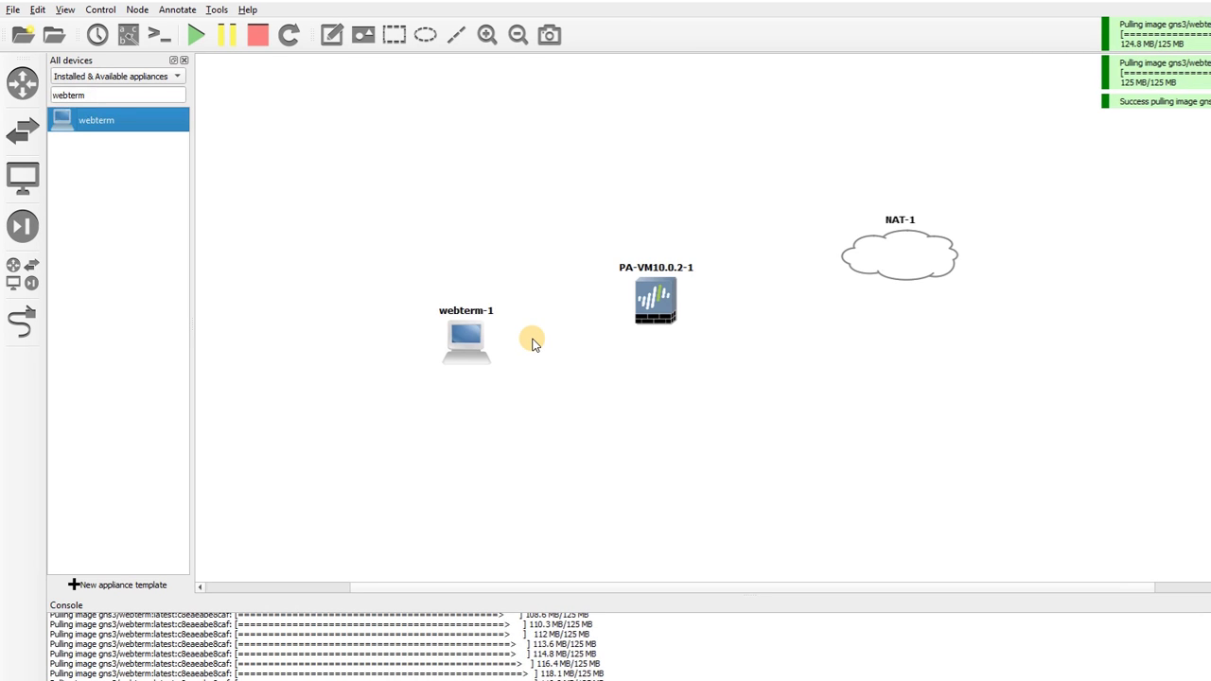
# Move webterm-1 below the firewall and add a second webterm node, webterm-2
pyautogui.moveTo(457, 339); pyautogui.dragTo(643, 479)
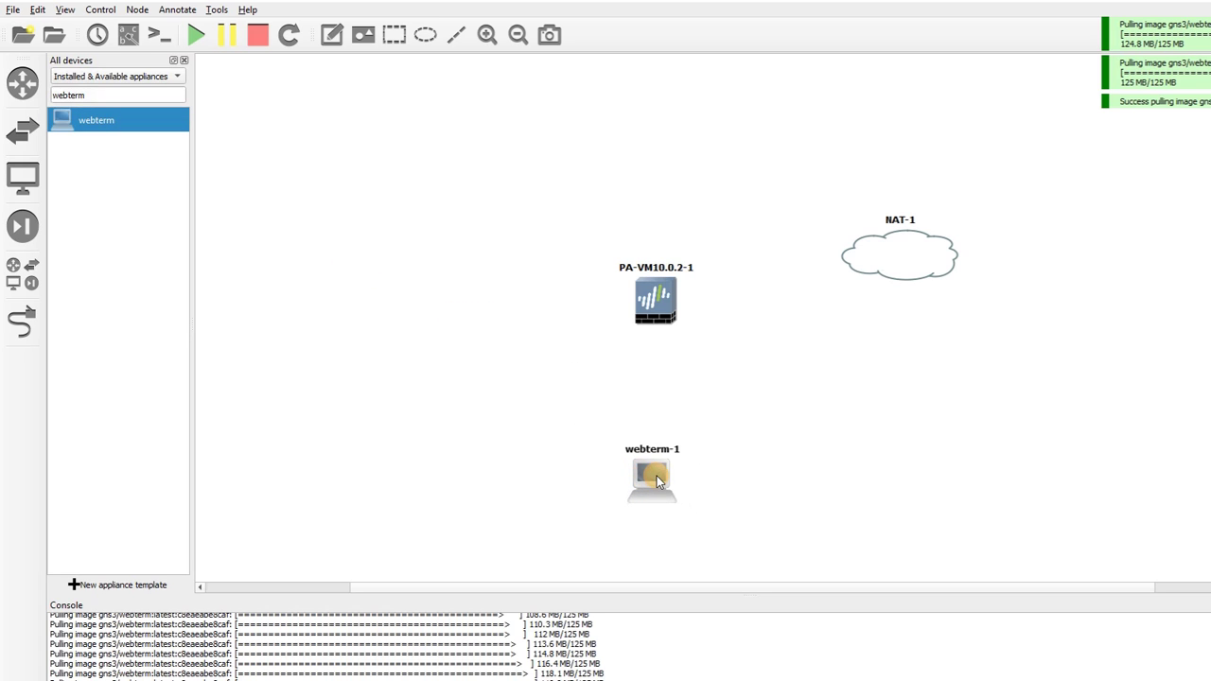
pyautogui.rightClick(660, 480)
pyautogui.click(636, 238)
pyautogui.click(129, 127)
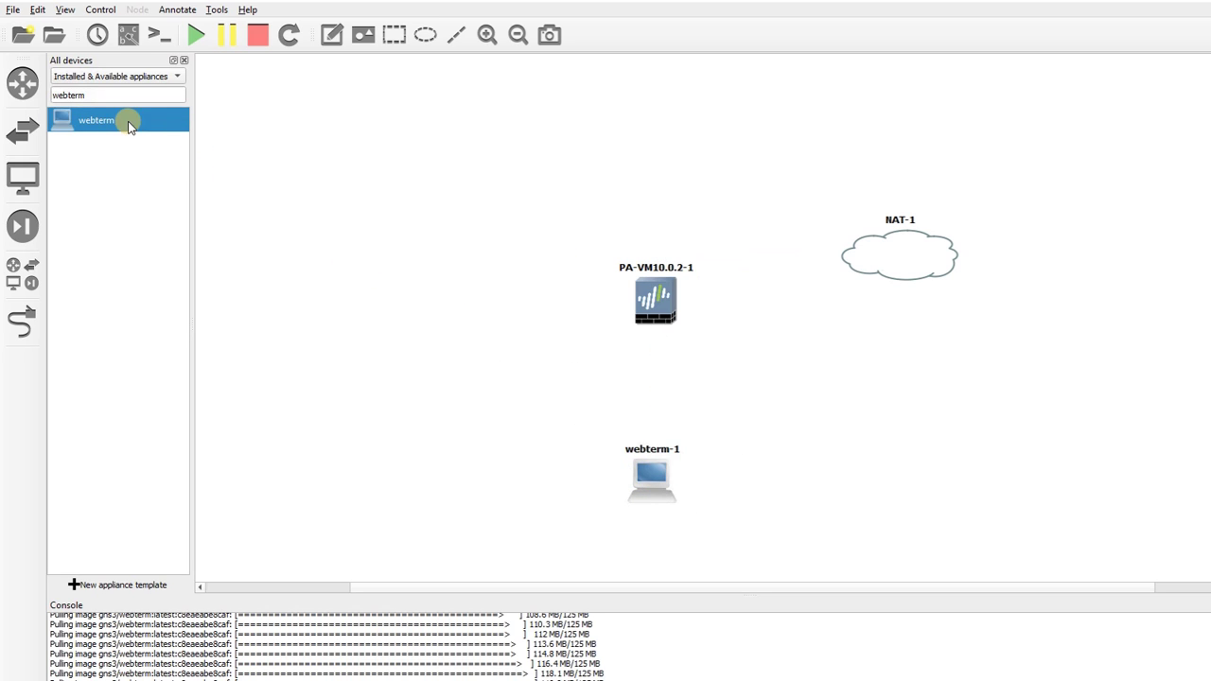
pyautogui.moveTo(129, 126); pyautogui.dragTo(366, 303)
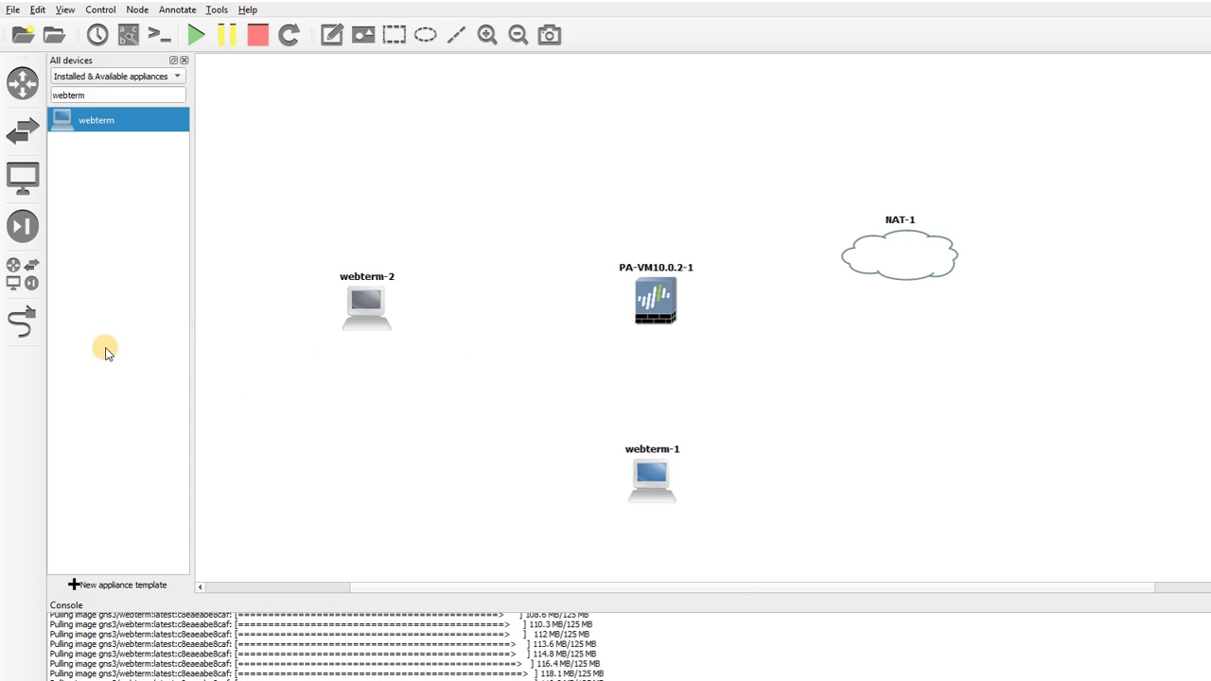
# Link webterm-2 eth0 to firewall ethernet1/1 and the firewall management port to webterm-1 eth0
pyautogui.click(361, 308)
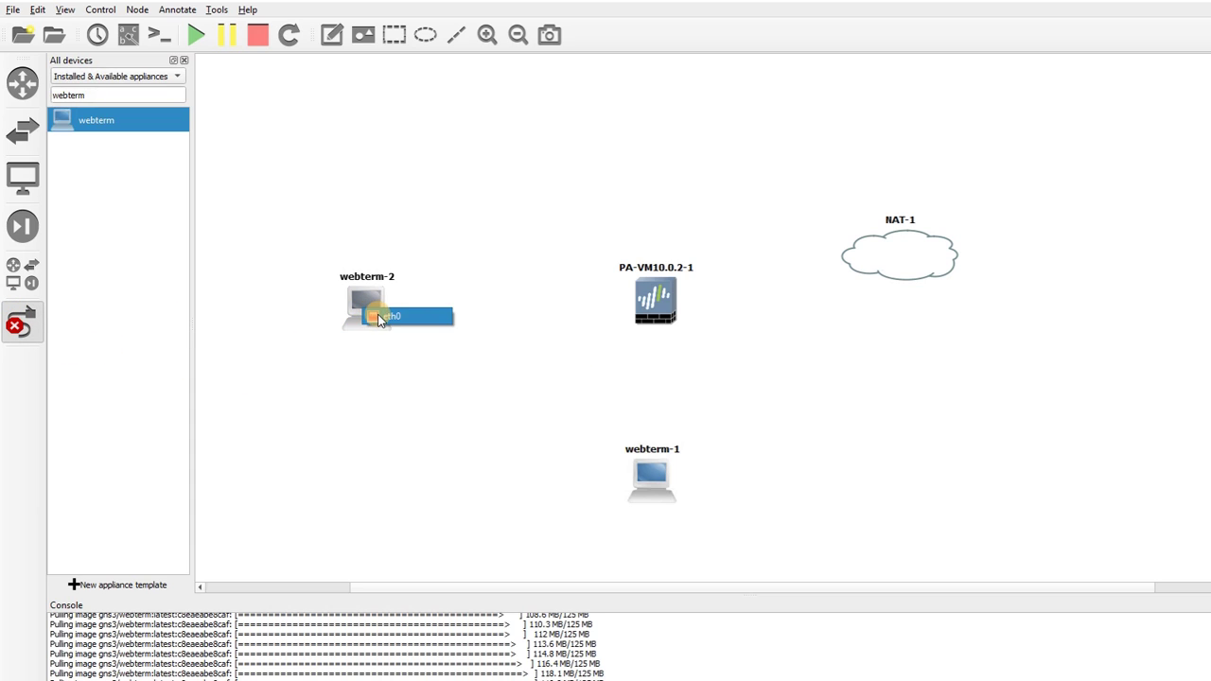
pyautogui.click(379, 316)
pyautogui.click(645, 302)
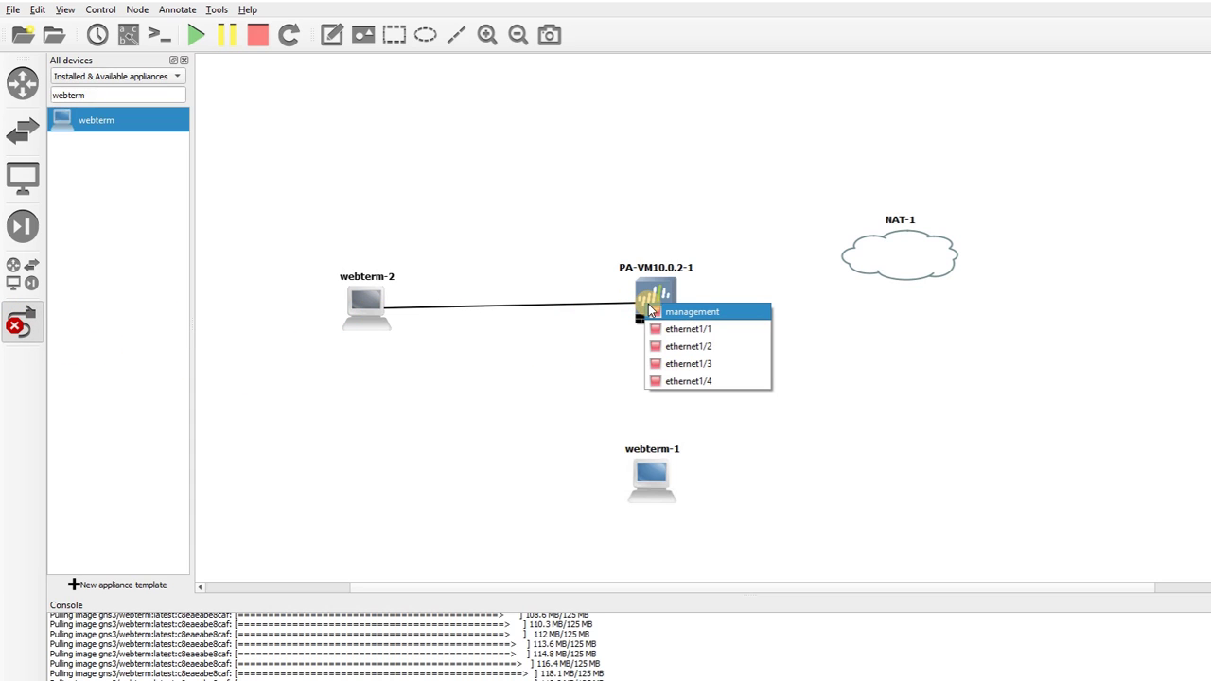
pyautogui.click(657, 328)
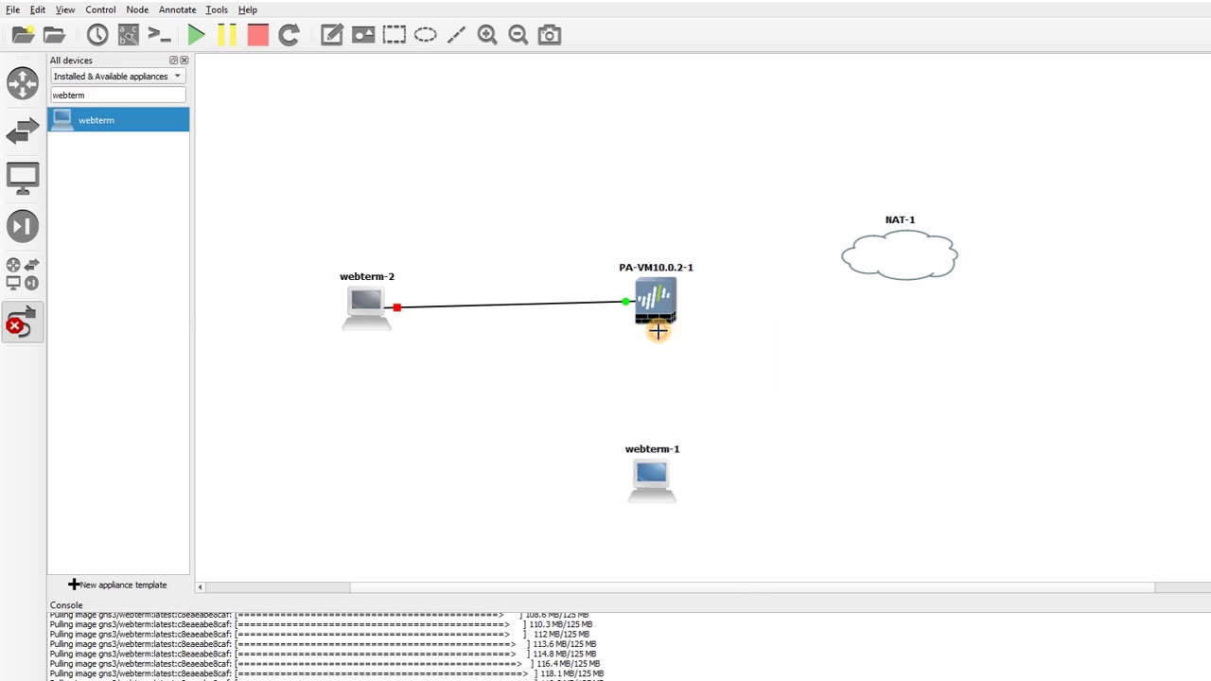
pyautogui.click(656, 325)
pyautogui.click(673, 344)
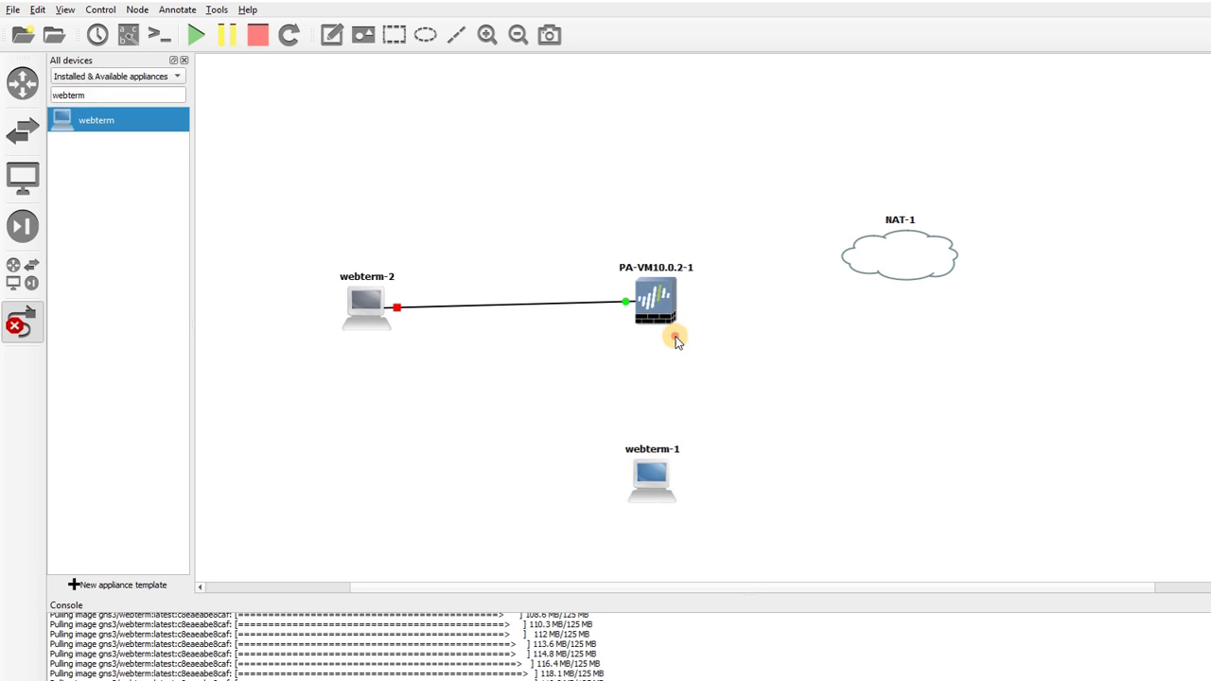
pyautogui.click(650, 476)
pyautogui.click(660, 484)
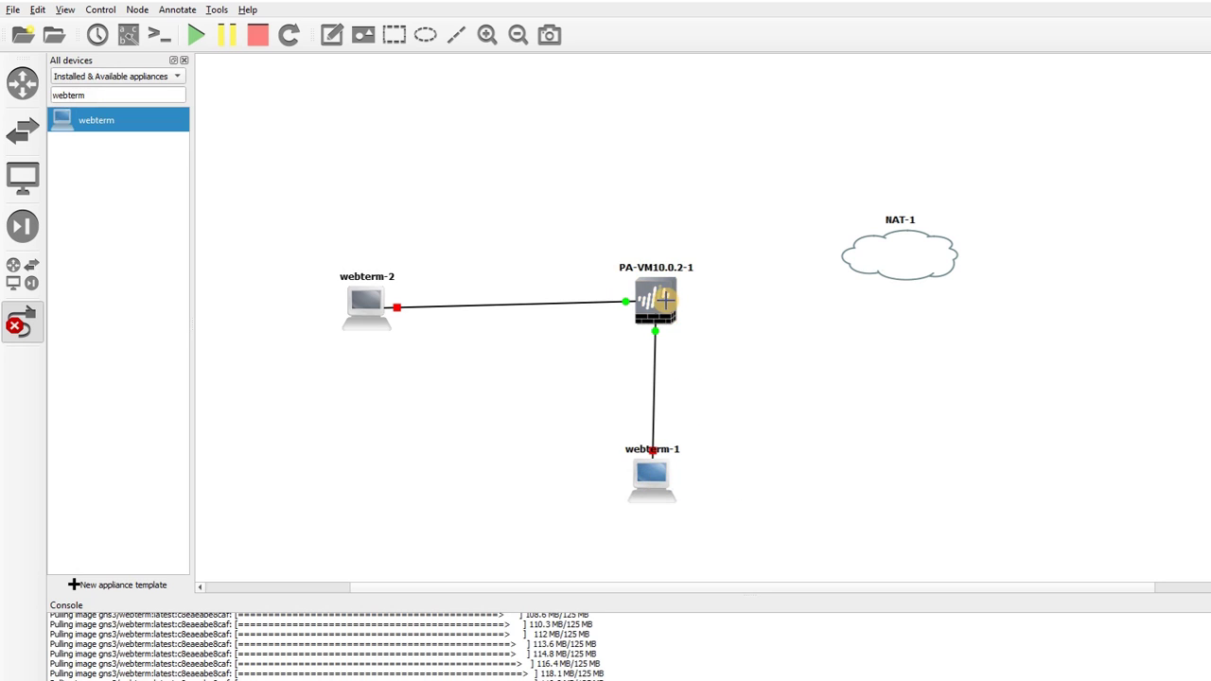
# Link firewall ethernet1/2 to NAT-1 nat0 and show interface labels on all links
pyautogui.click(690, 310)
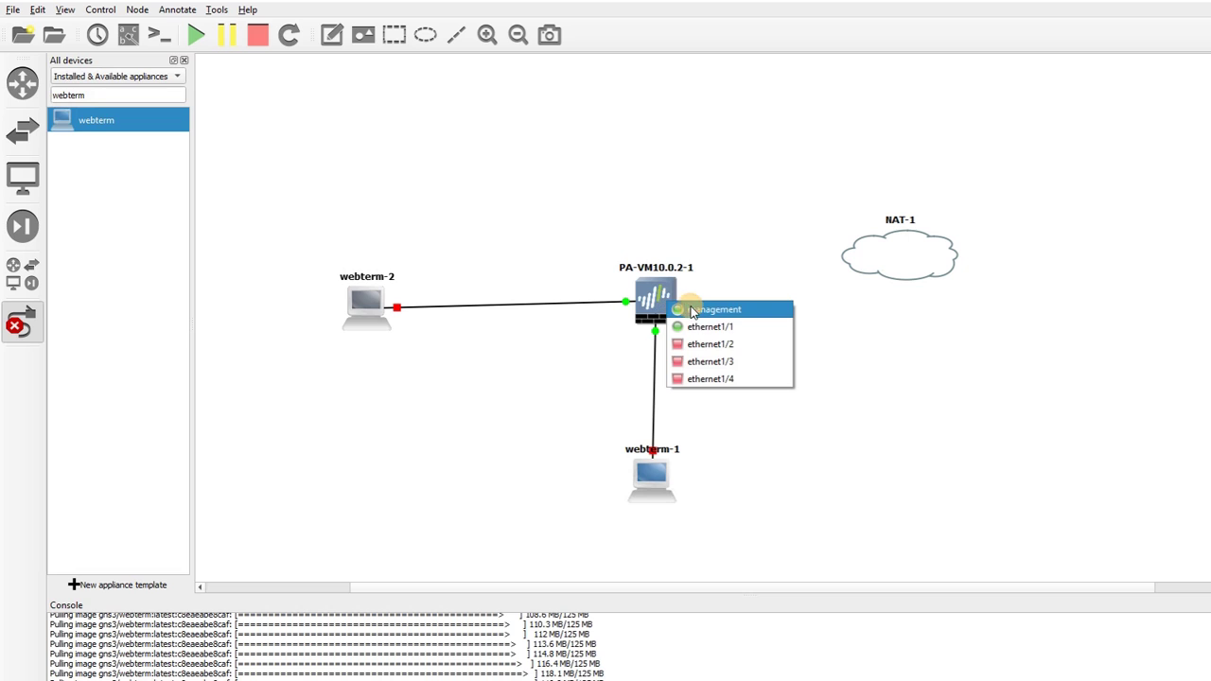
pyautogui.click(719, 345)
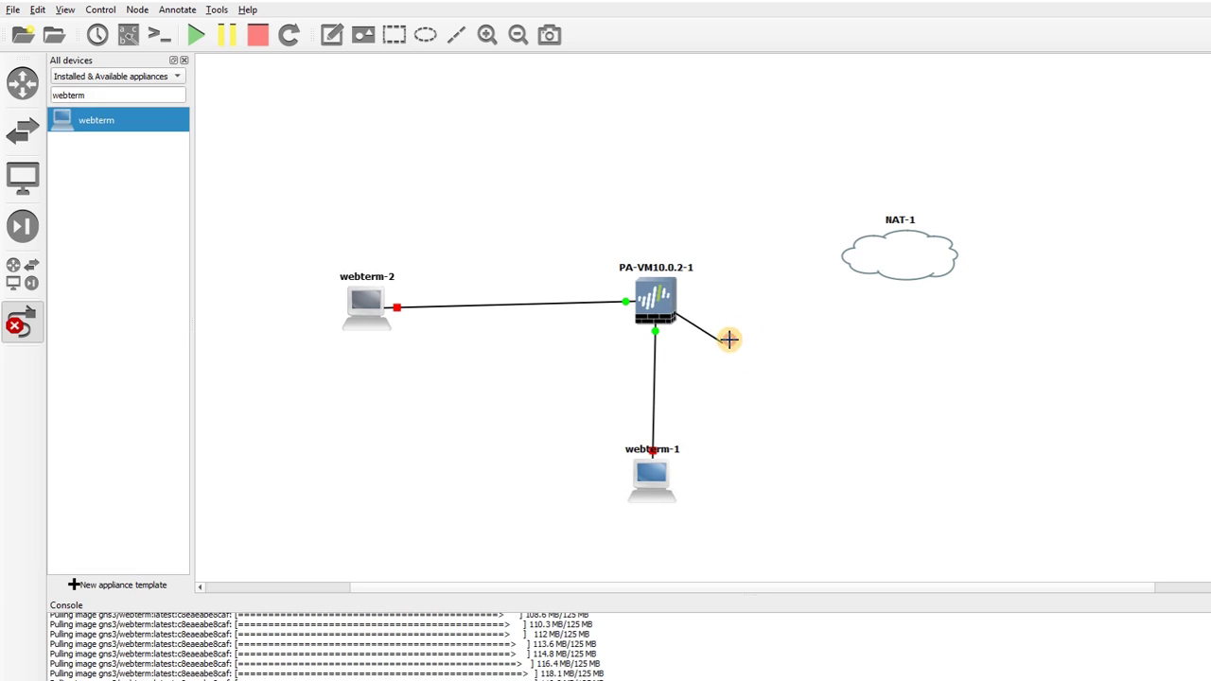
pyautogui.click(863, 268)
pyautogui.click(876, 276)
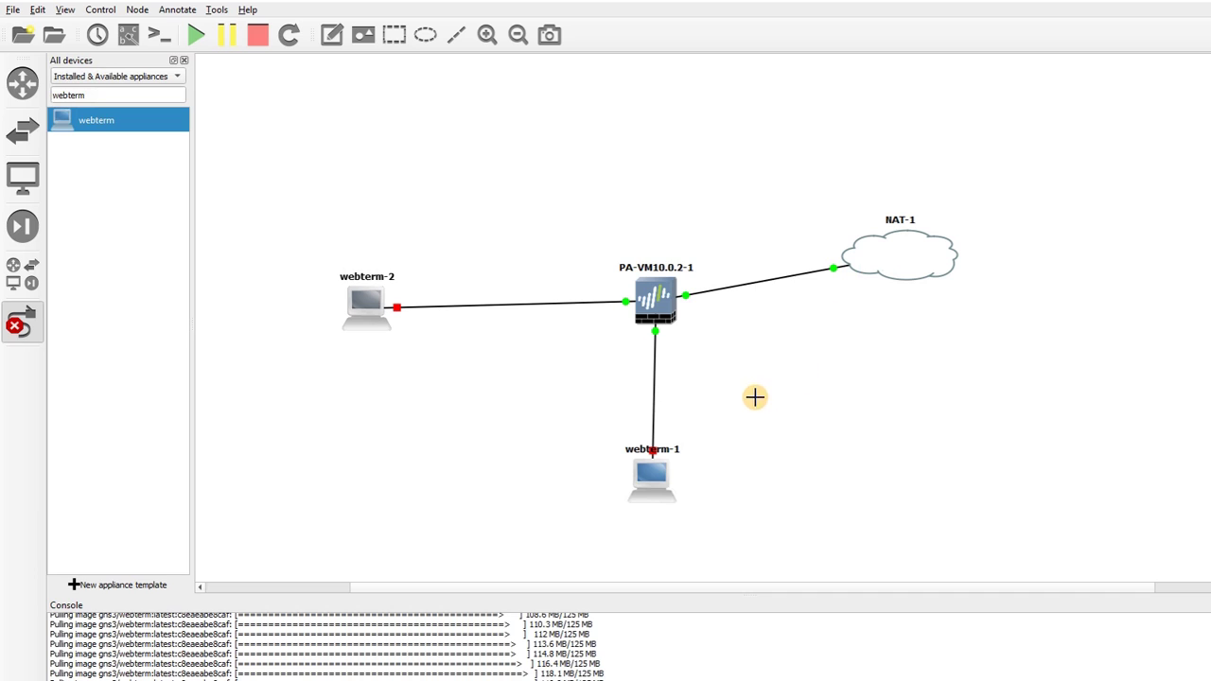
pyautogui.click(129, 35)
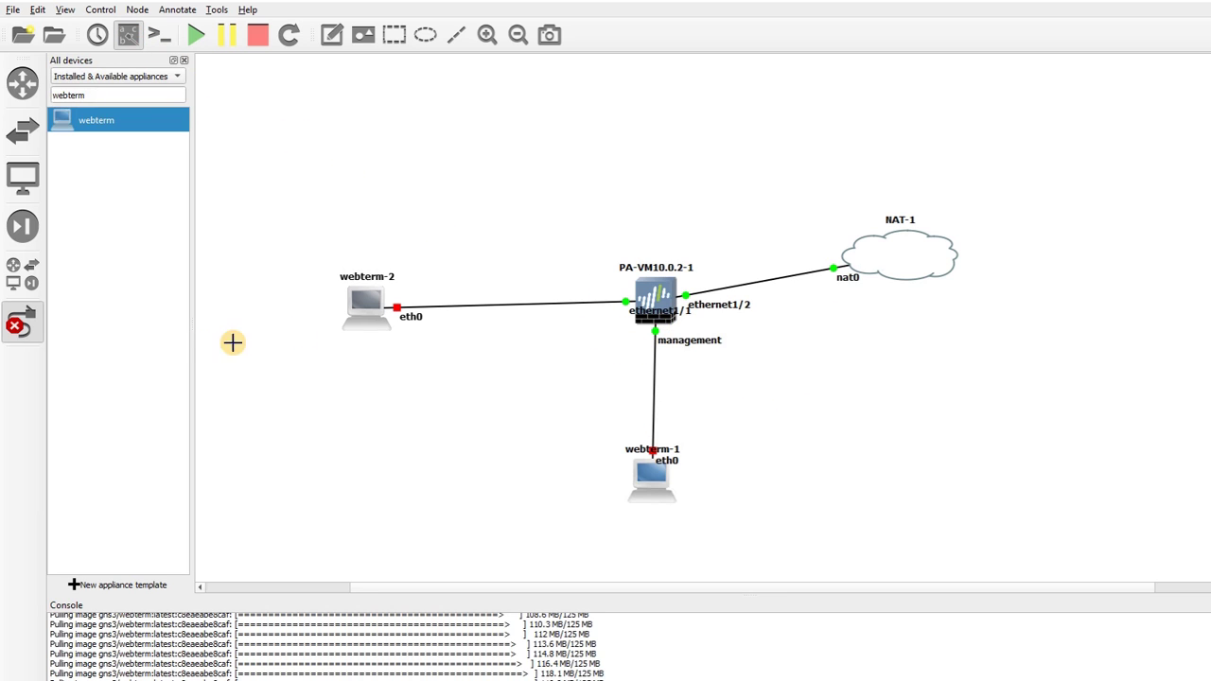
pyautogui.click(22, 324)
# Drag the ethernet1/1 and ethernet1/2 labels off the PA-VM icon and realign webterm-2
pyautogui.moveTo(651, 322); pyautogui.dragTo(586, 323)
pyautogui.moveTo(384, 312); pyautogui.dragTo(370, 302)
pyautogui.moveTo(598, 324); pyautogui.dragTo(595, 321)
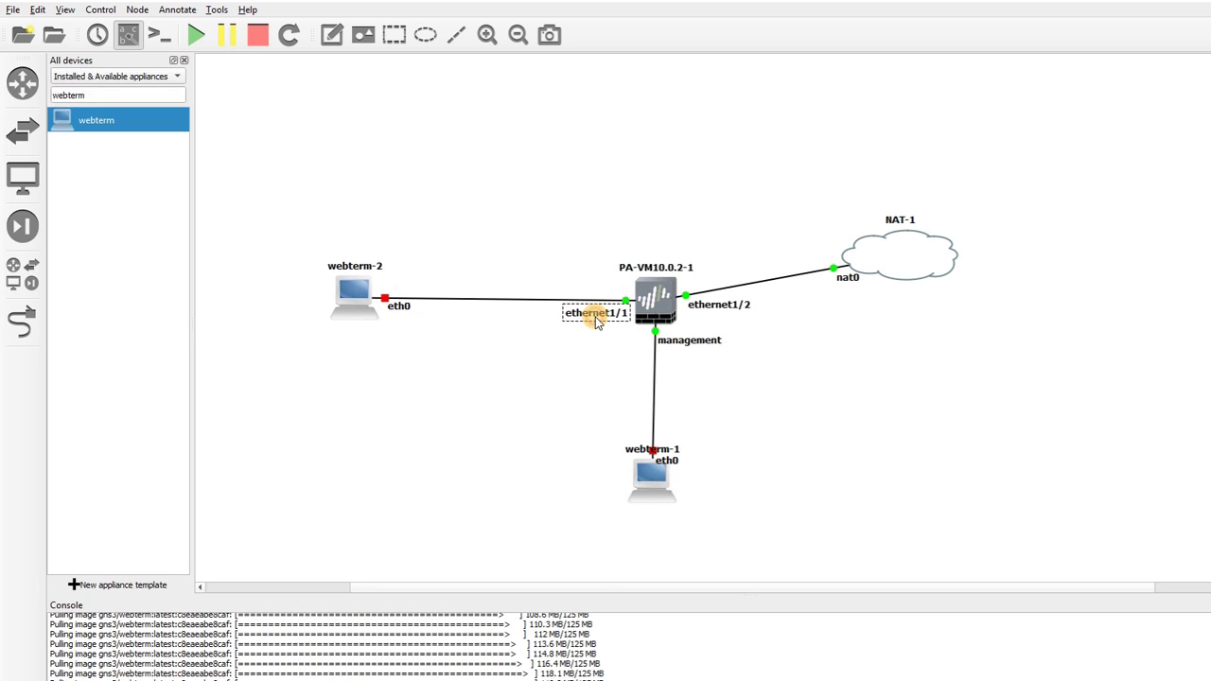
pyautogui.moveTo(755, 314); pyautogui.dragTo(710, 347)
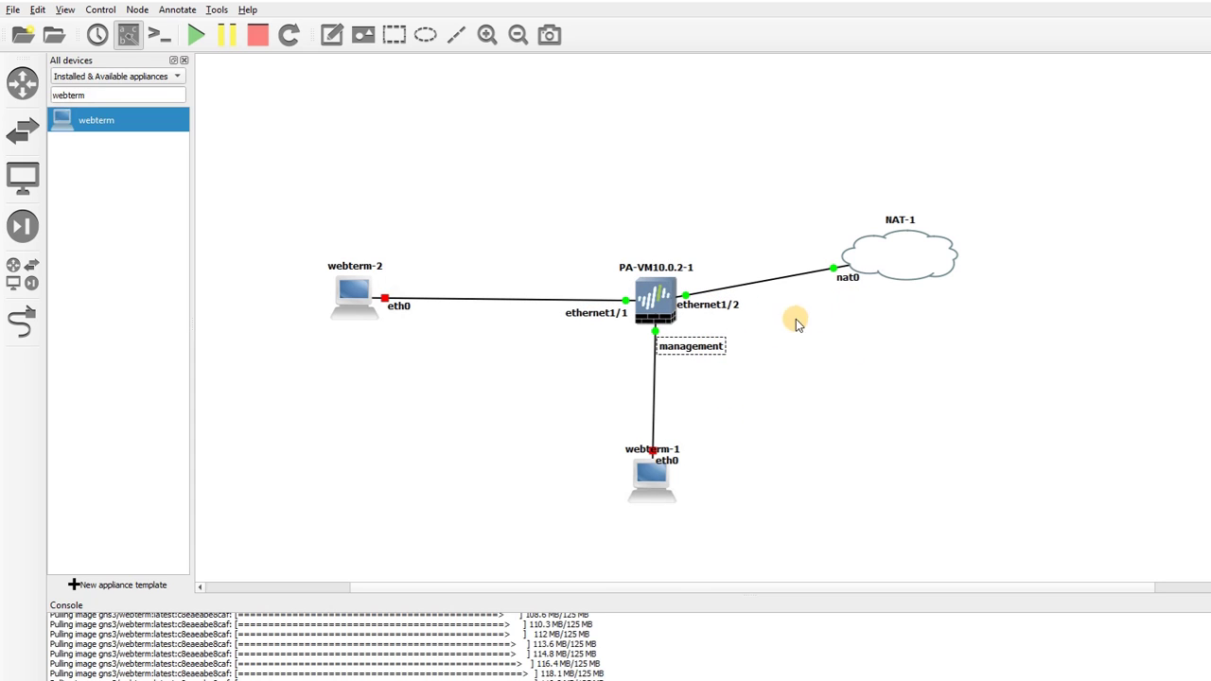
pyautogui.moveTo(357, 302); pyautogui.dragTo(352, 314)
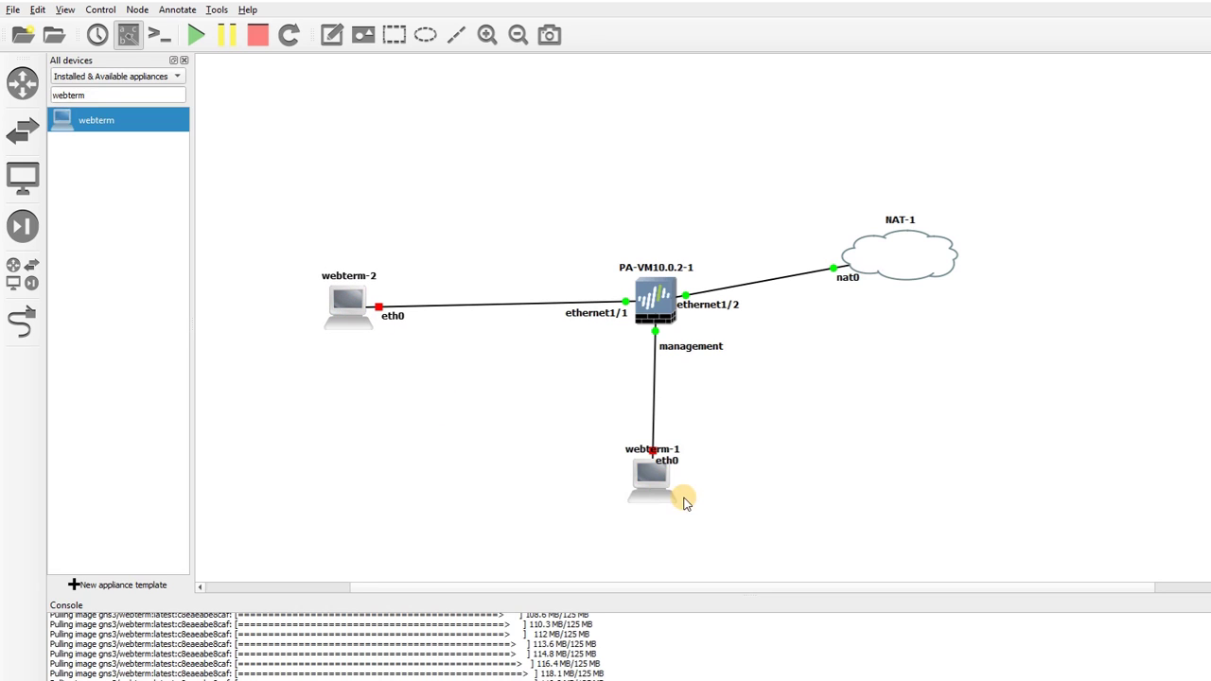
pyautogui.click(662, 316)
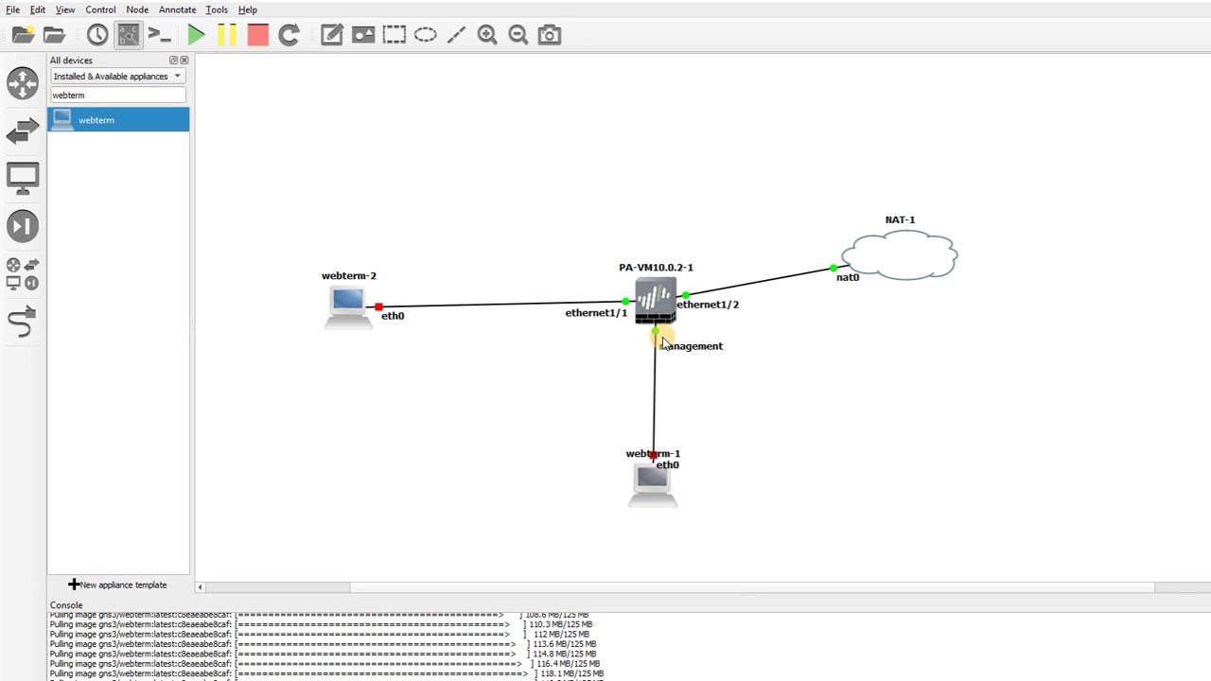
# Edit and save webterm-1's network interfaces file, then apply its configuration
pyautogui.rightClick(658, 490)
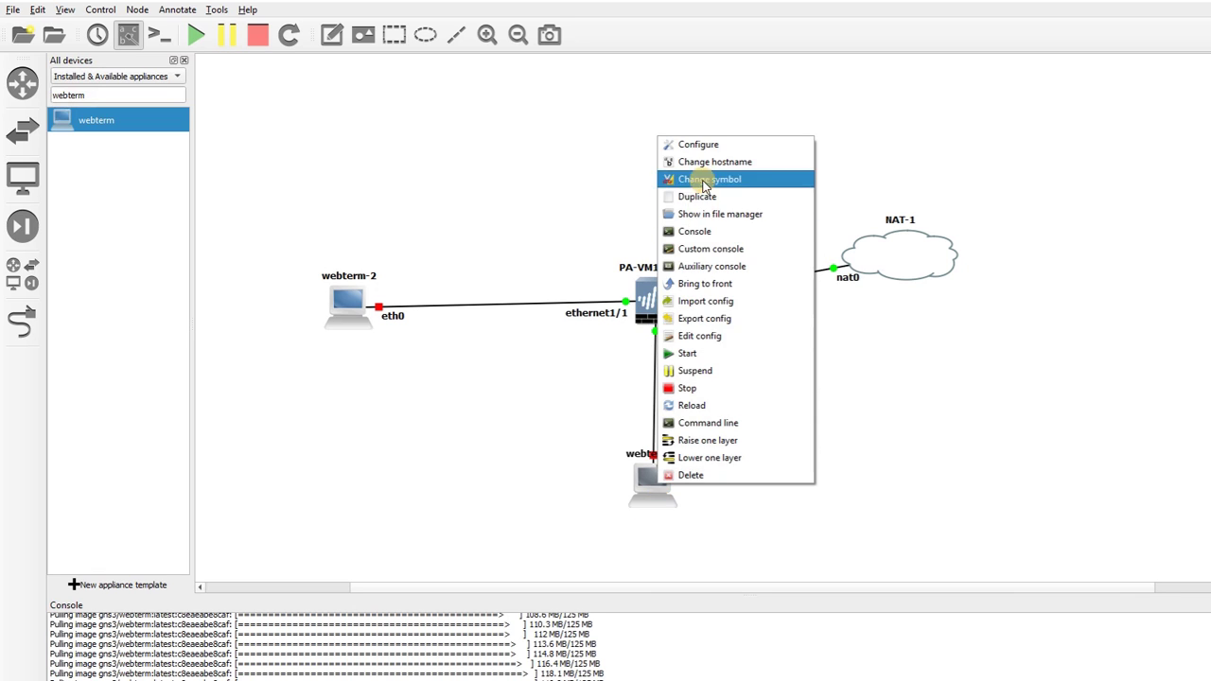
pyautogui.click(697, 144)
pyautogui.click(725, 507)
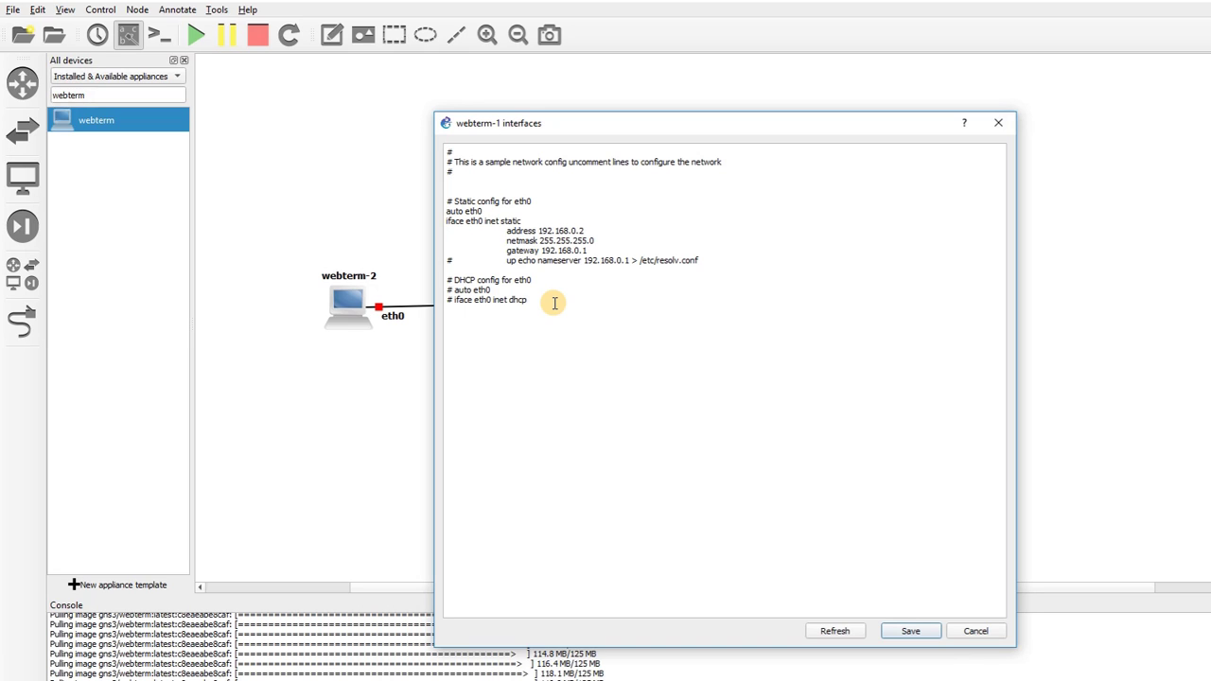
pyautogui.click(909, 631)
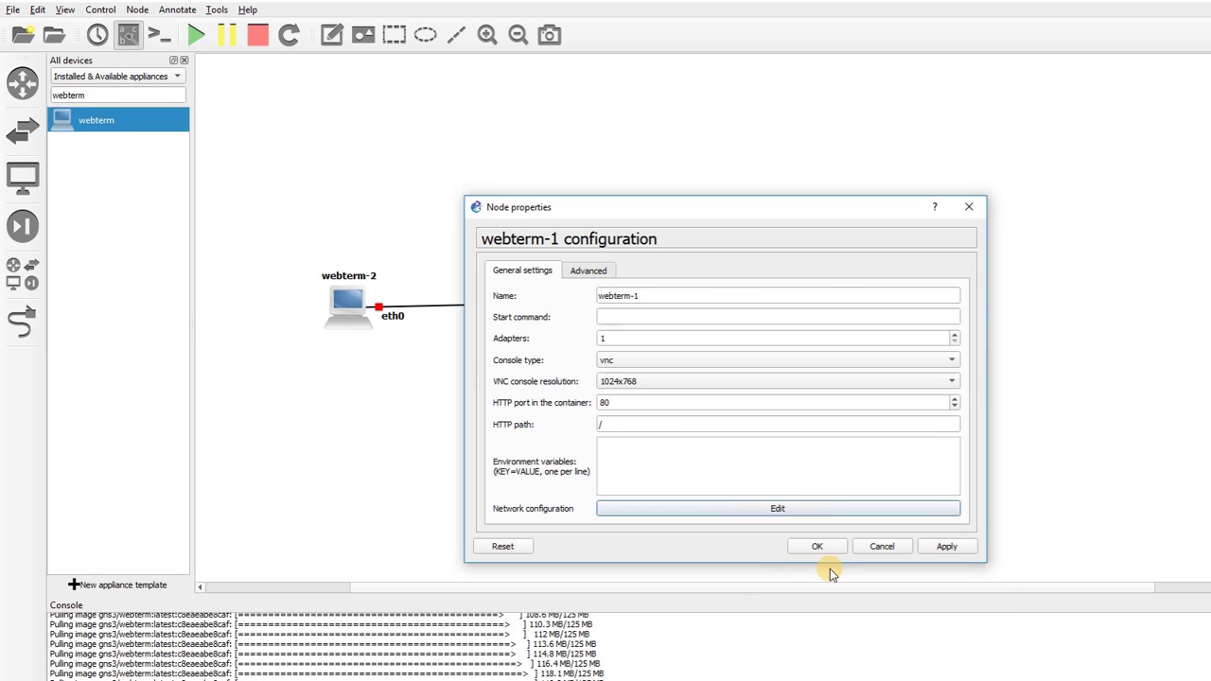
pyautogui.click(814, 621)
# Start webterm-1, move its label below the icon, and nudge webterm-2 slightly
pyautogui.rightClick(658, 491)
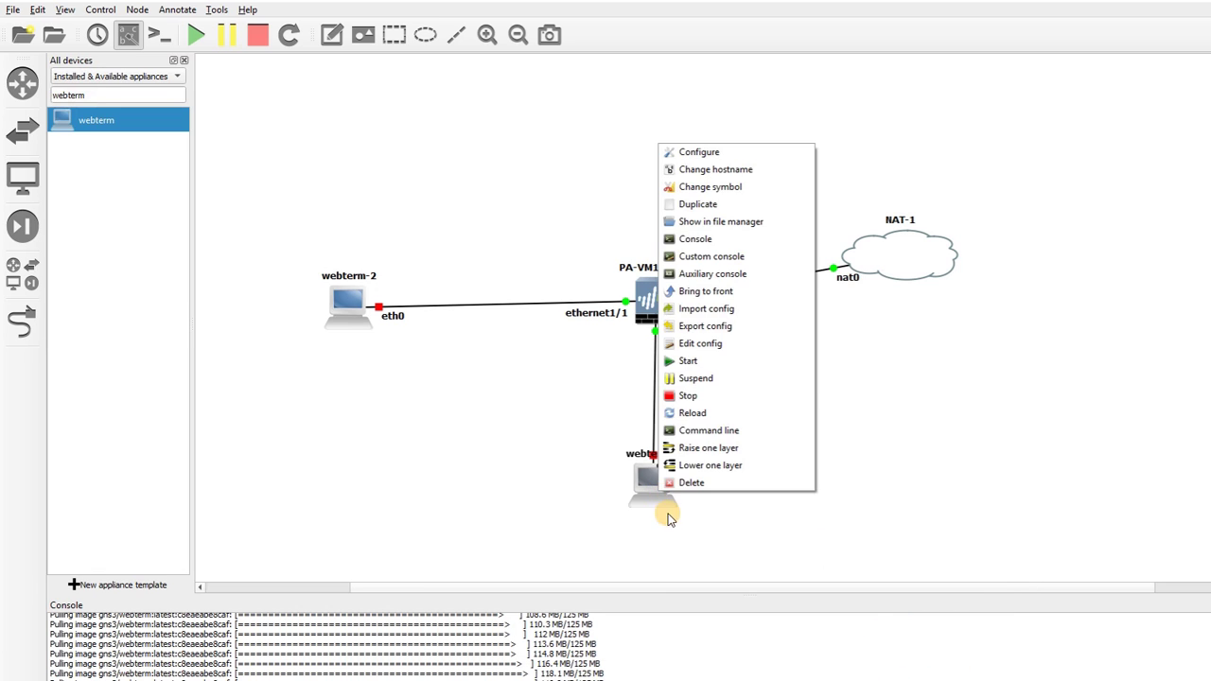
pyautogui.click(698, 360)
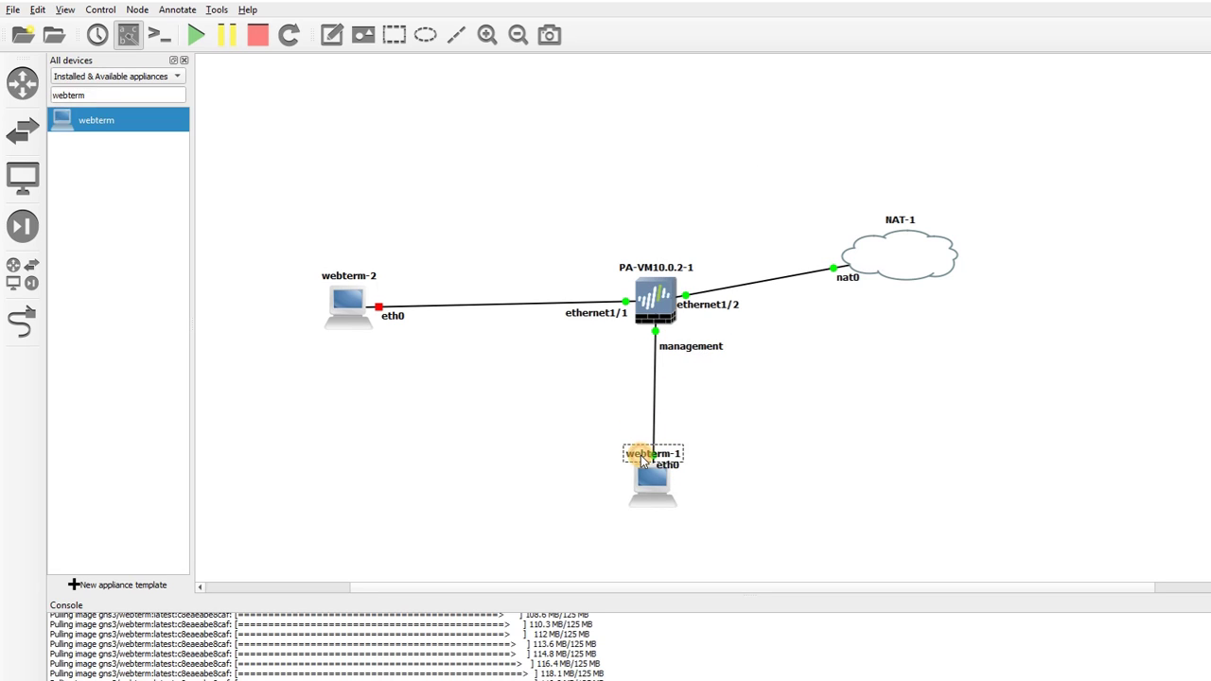
pyautogui.moveTo(641, 459); pyautogui.dragTo(640, 522)
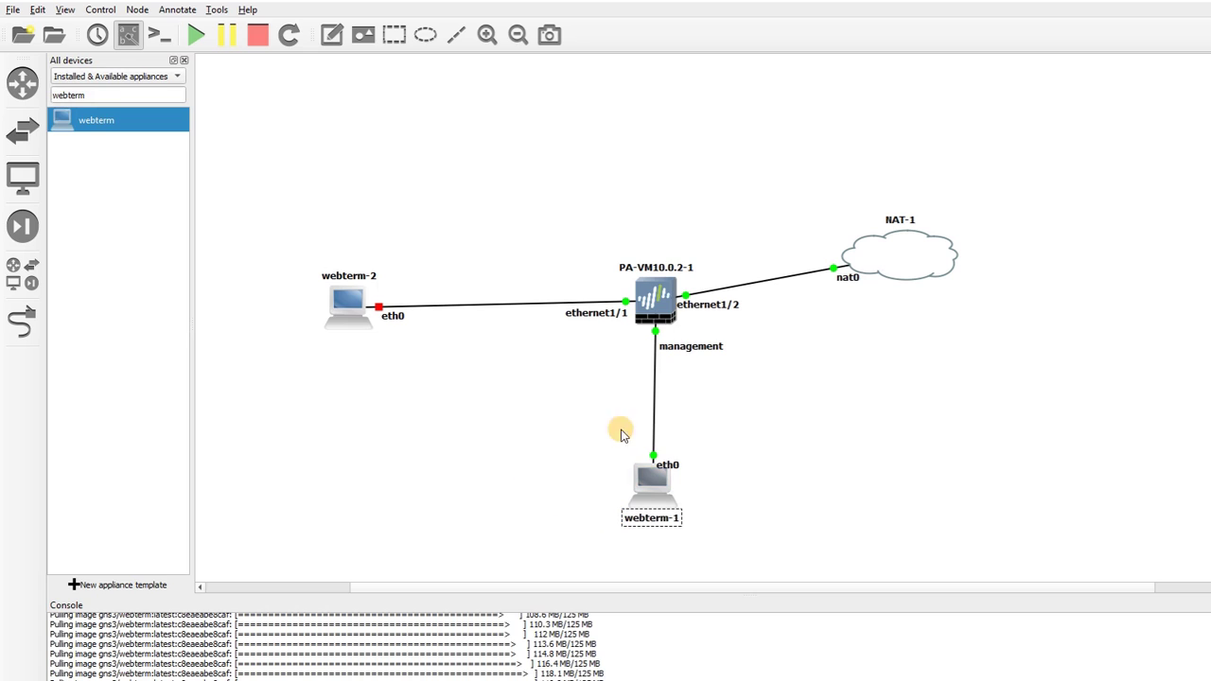
pyautogui.moveTo(337, 301)
pyautogui.mouseDown()
pyautogui.moveTo(322, 292)
pyautogui.moveTo(338, 301)
pyautogui.mouseUp()
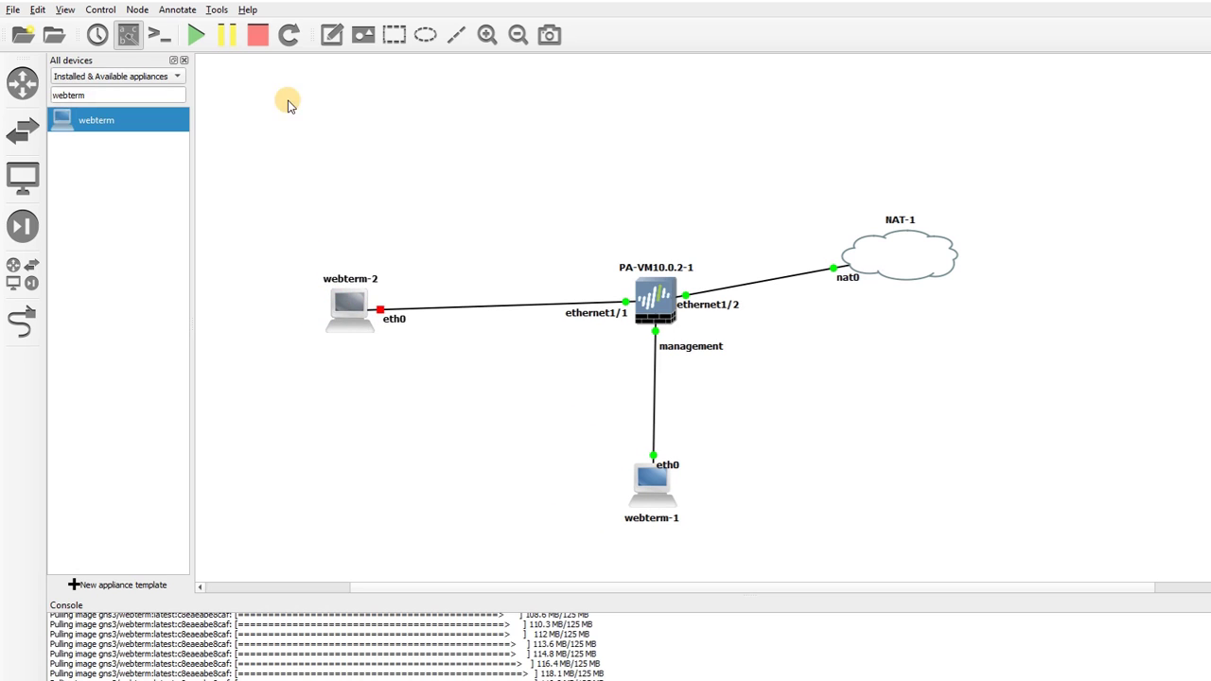
pyautogui.click(331, 35)
# Add a '192.168.100.x/24' note directly beneath webterm-2
pyautogui.click(325, 343)
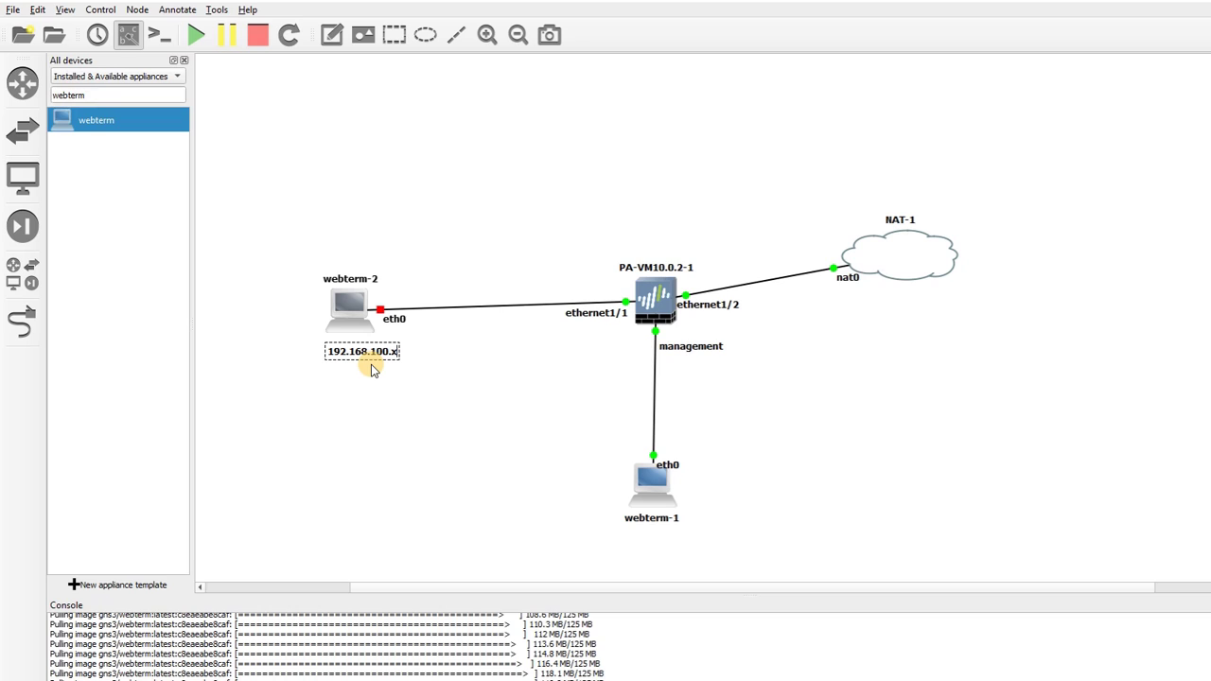
pyautogui.write('/24')
pyautogui.click(400, 387)
pyautogui.moveTo(376, 362); pyautogui.dragTo(348, 360)
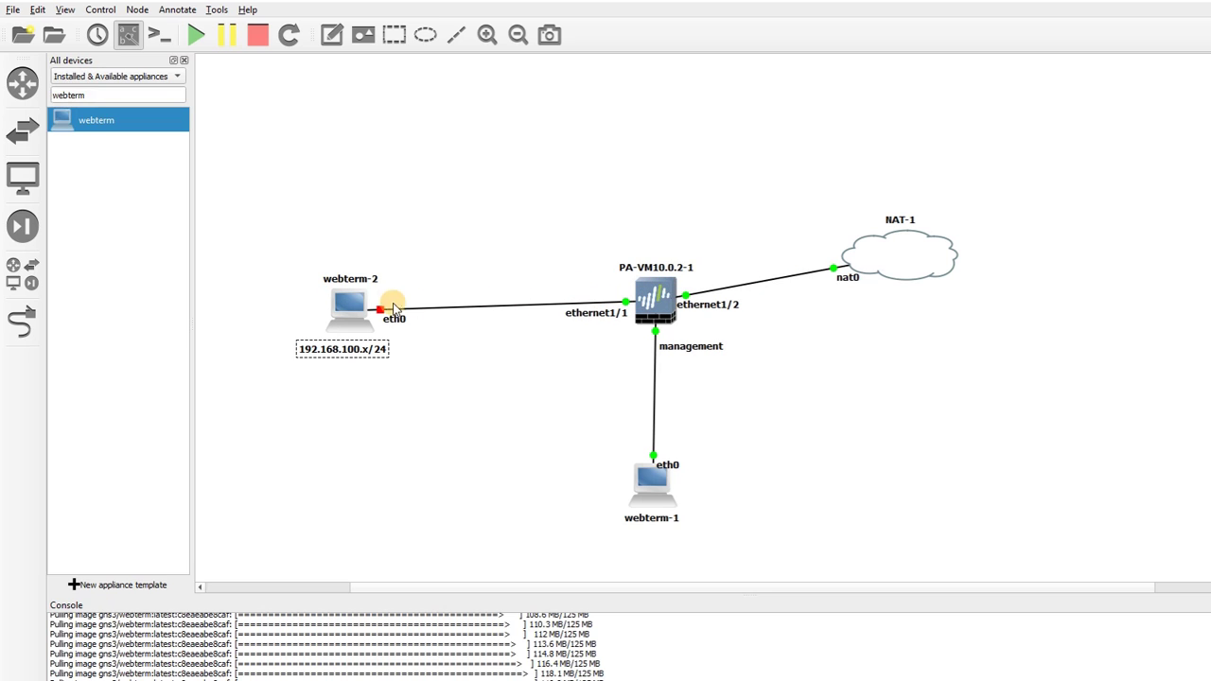
pyautogui.rightClick(352, 311)
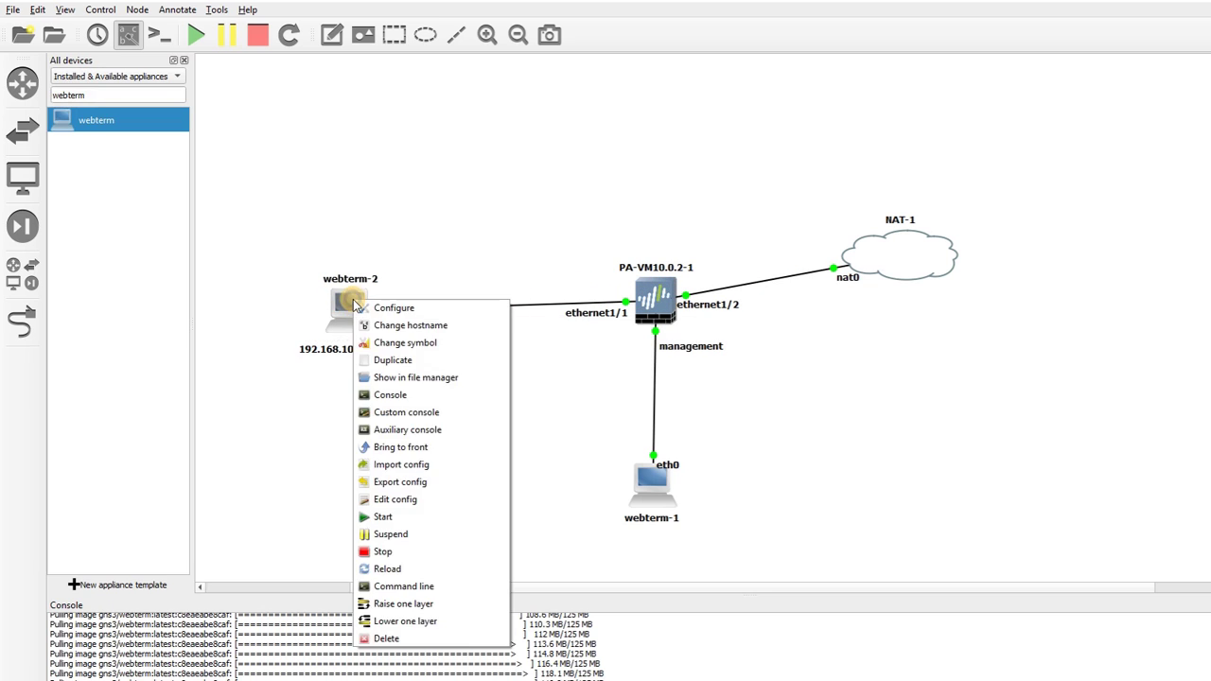
# Uncomment webterm-2's 'iface eth0 inet dhcp' lines in its network configuration and save
pyautogui.click(375, 310)
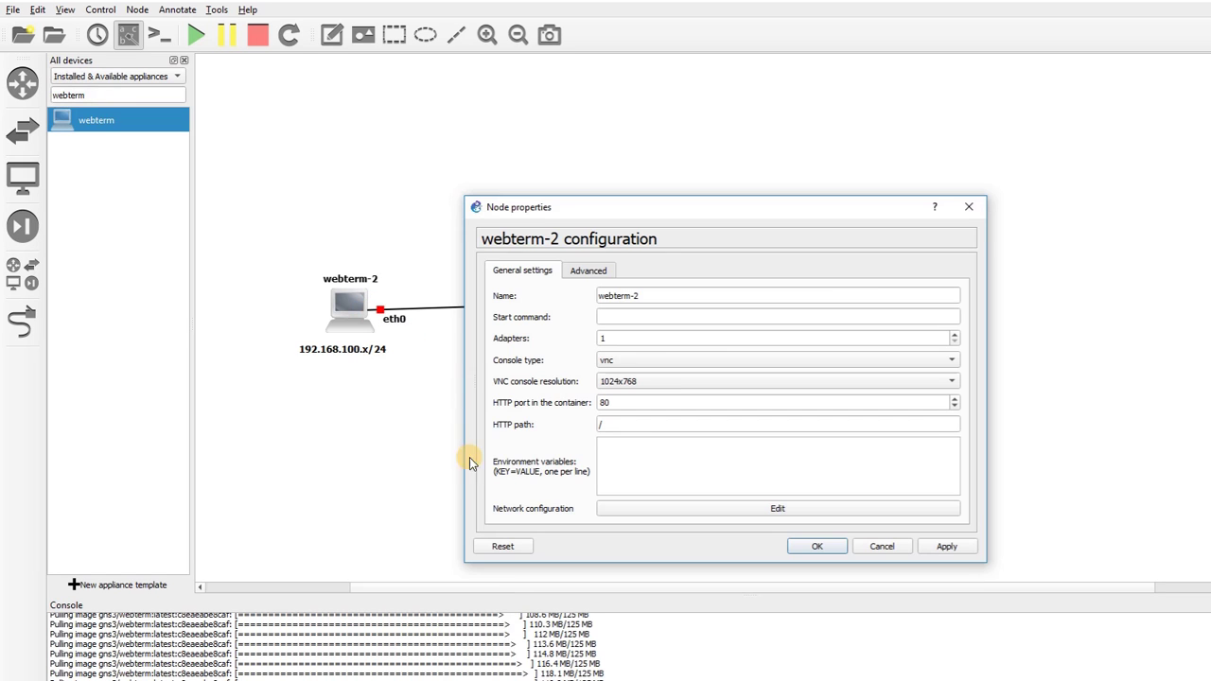
pyautogui.click(684, 507)
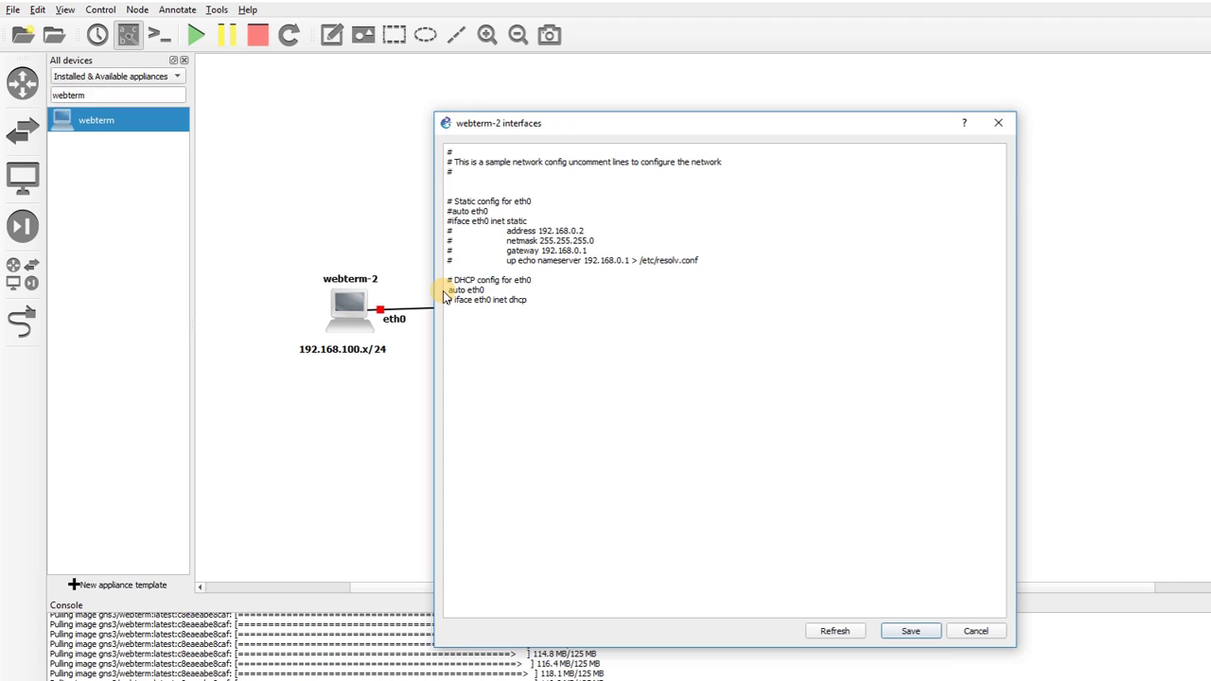
pyautogui.press('BackSpace')
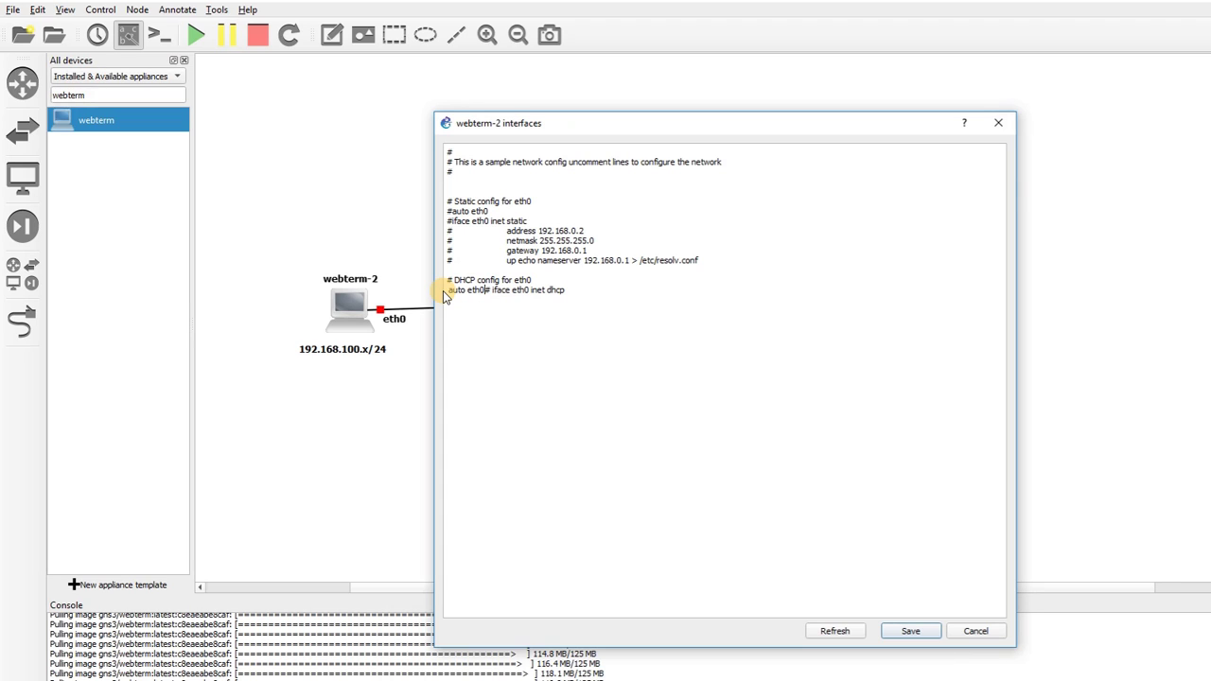
pyautogui.press('BackSpace')
pyautogui.press('Return')
pyautogui.click(899, 631)
# Accept webterm-2's settings, nudge it up-left, and start the node
pyautogui.click(816, 546)
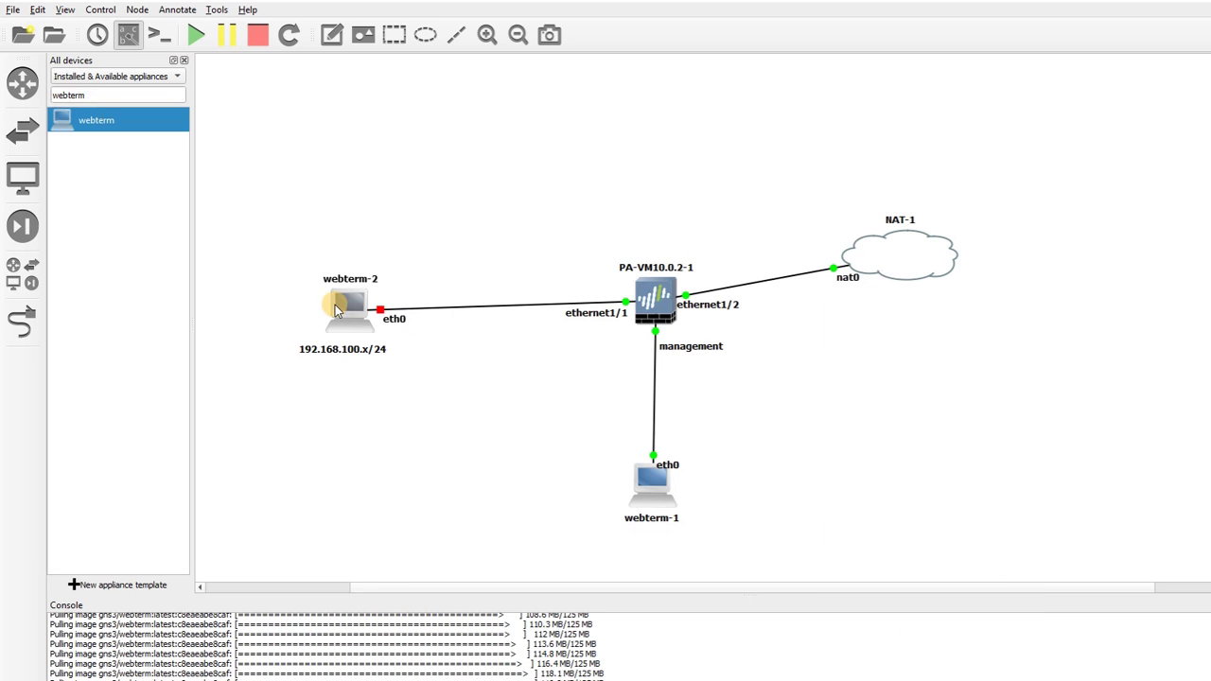
pyautogui.moveTo(342, 306)
pyautogui.mouseDown()
pyautogui.moveTo(336, 293)
pyautogui.moveTo(326, 305)
pyautogui.mouseUp()
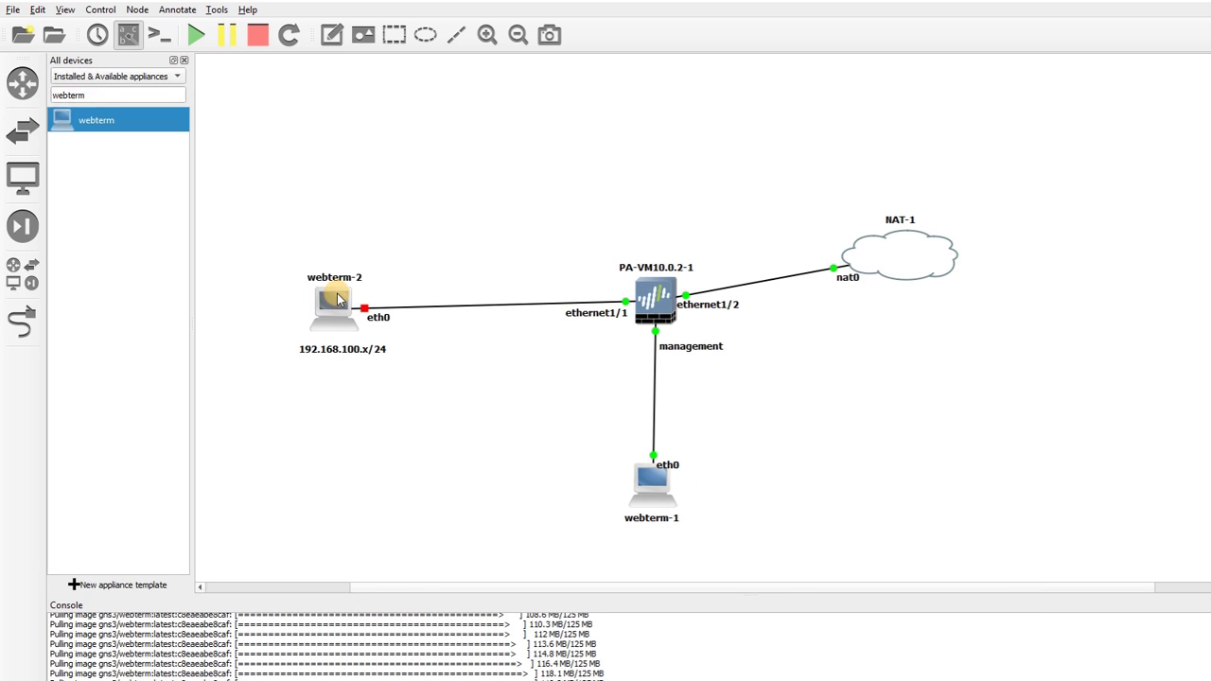
pyautogui.rightClick(337, 304)
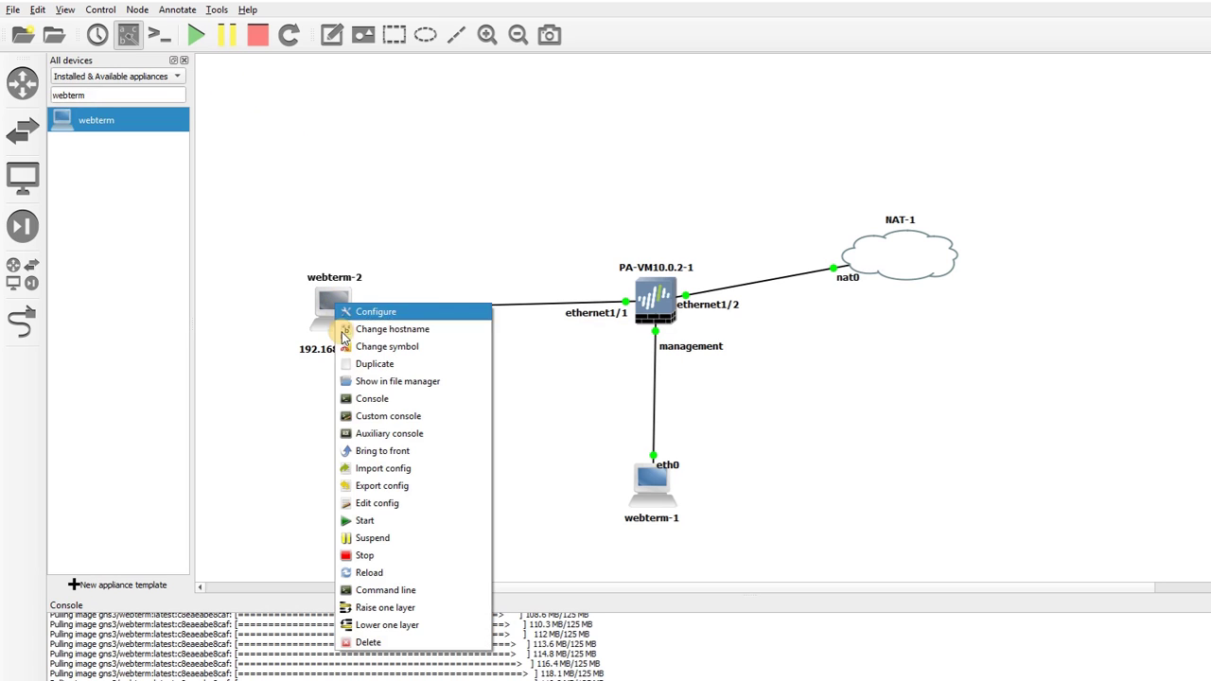
pyautogui.click(365, 520)
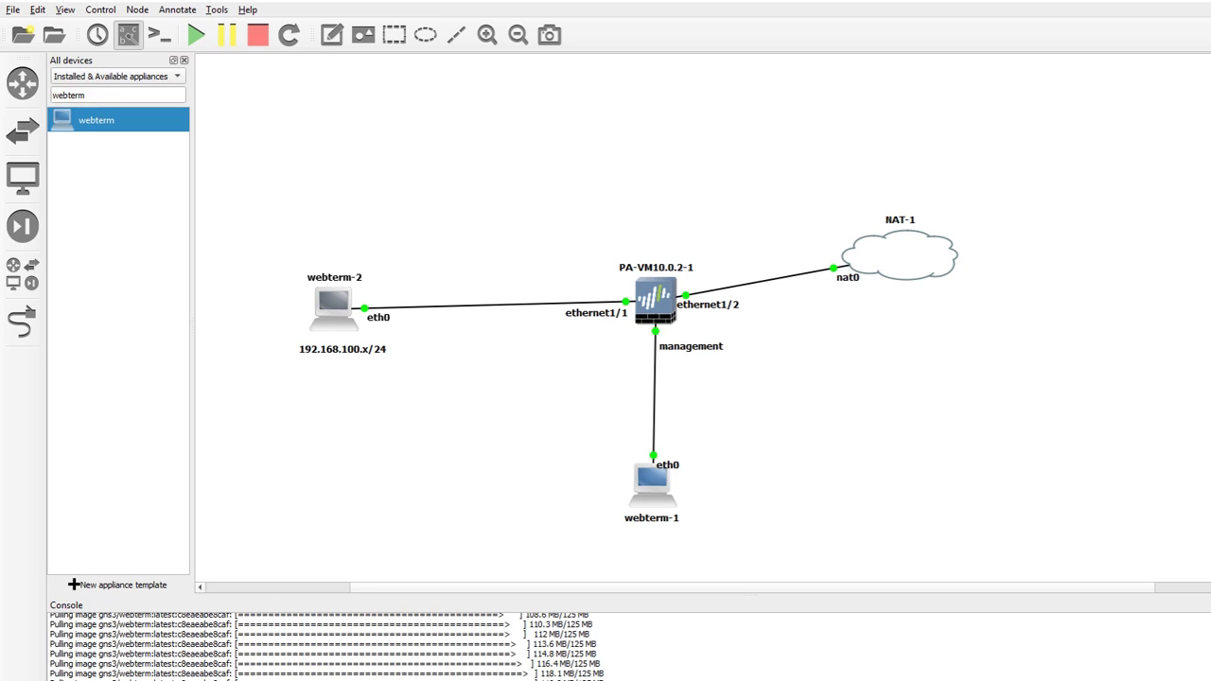
# Bring the PA-VM firewall console forward and move it clear of the topology
pyautogui.click(150, 678)
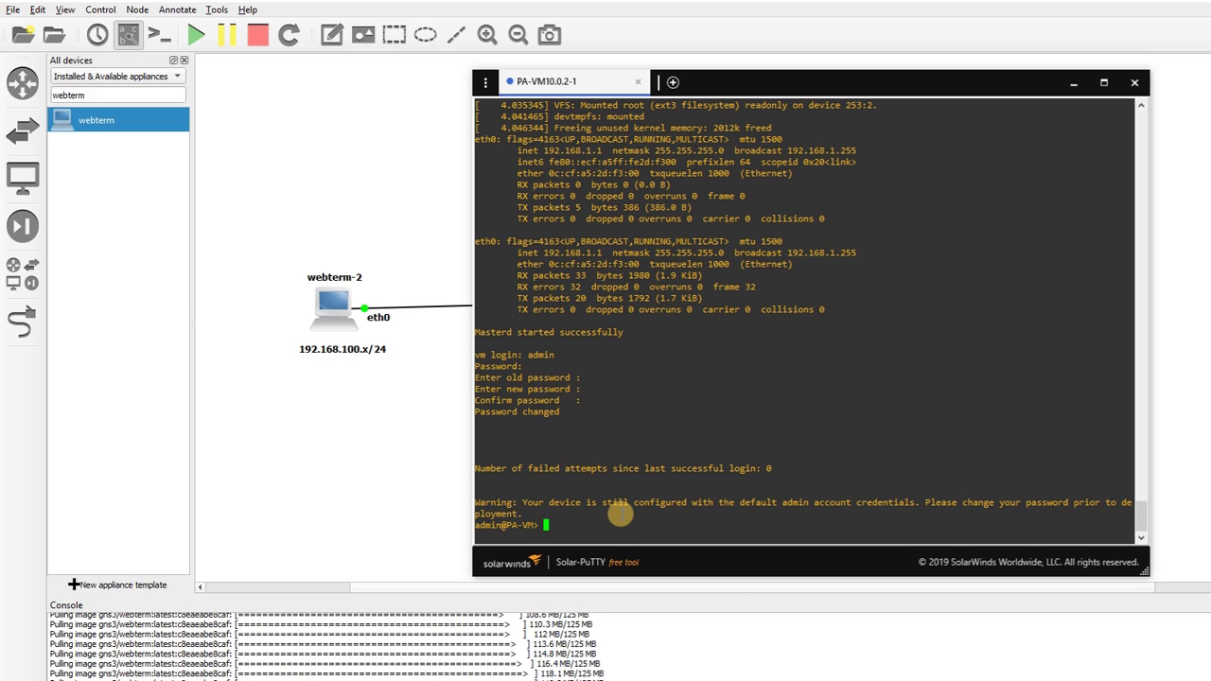
pyautogui.click(831, 89)
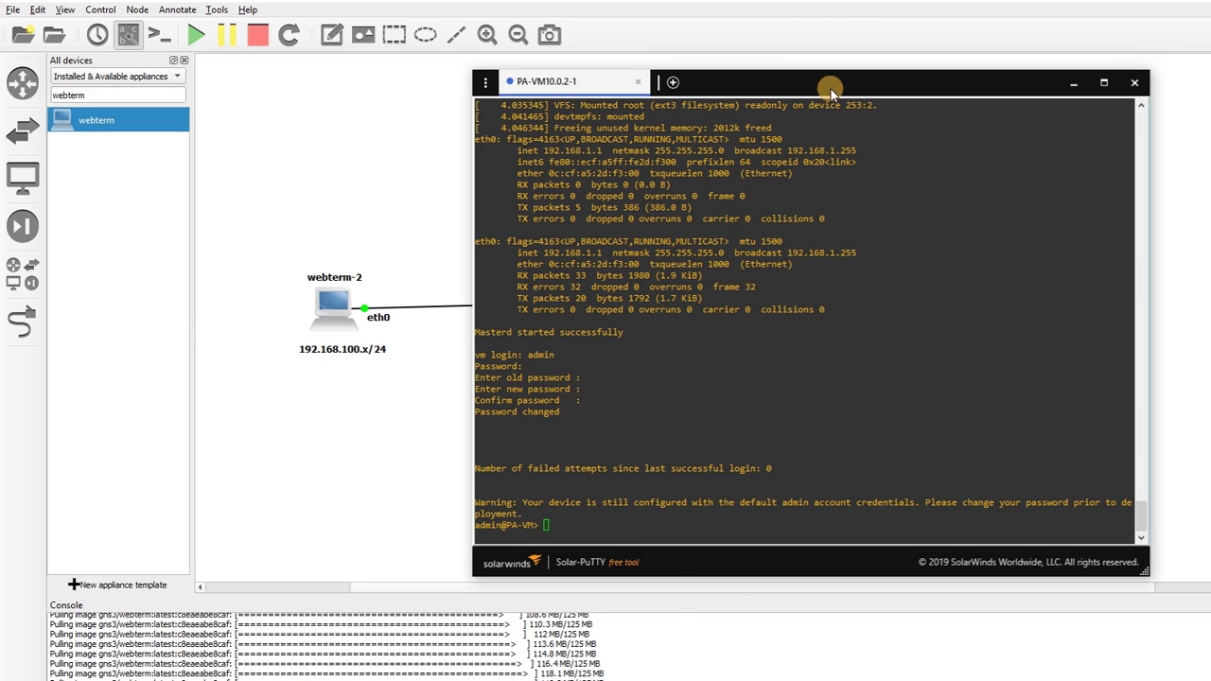
pyautogui.moveTo(787, 89); pyautogui.dragTo(547, 333)
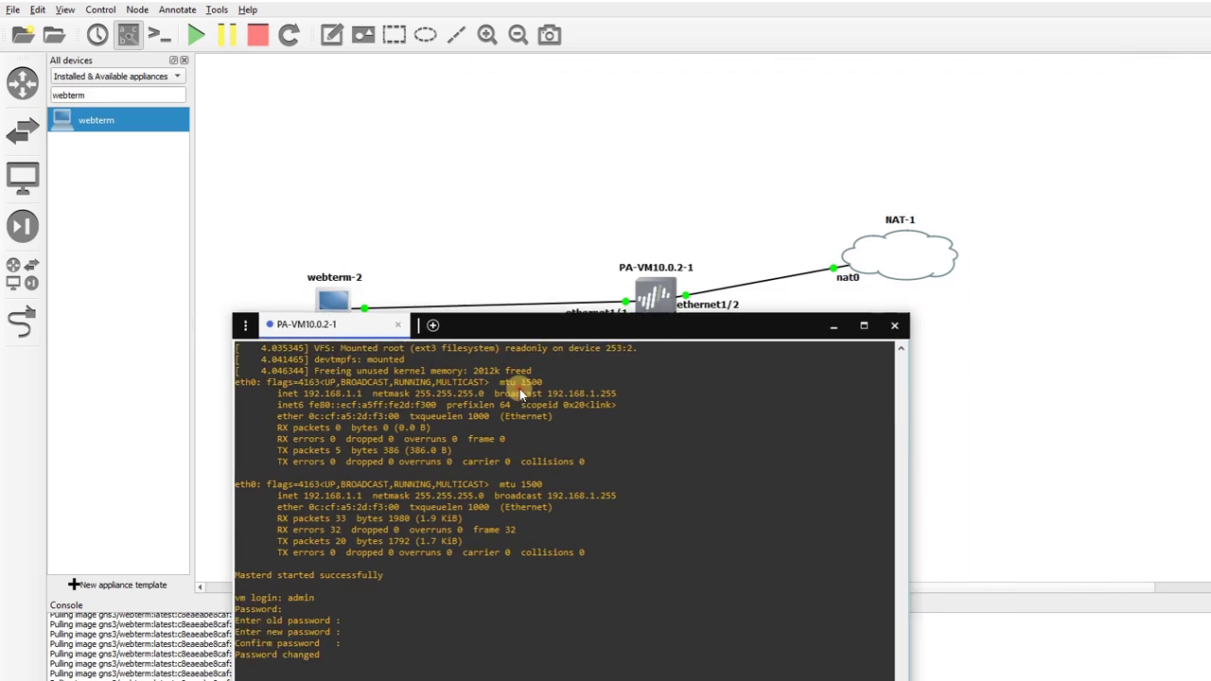
pyautogui.moveTo(519, 389); pyautogui.dragTo(665, 123)
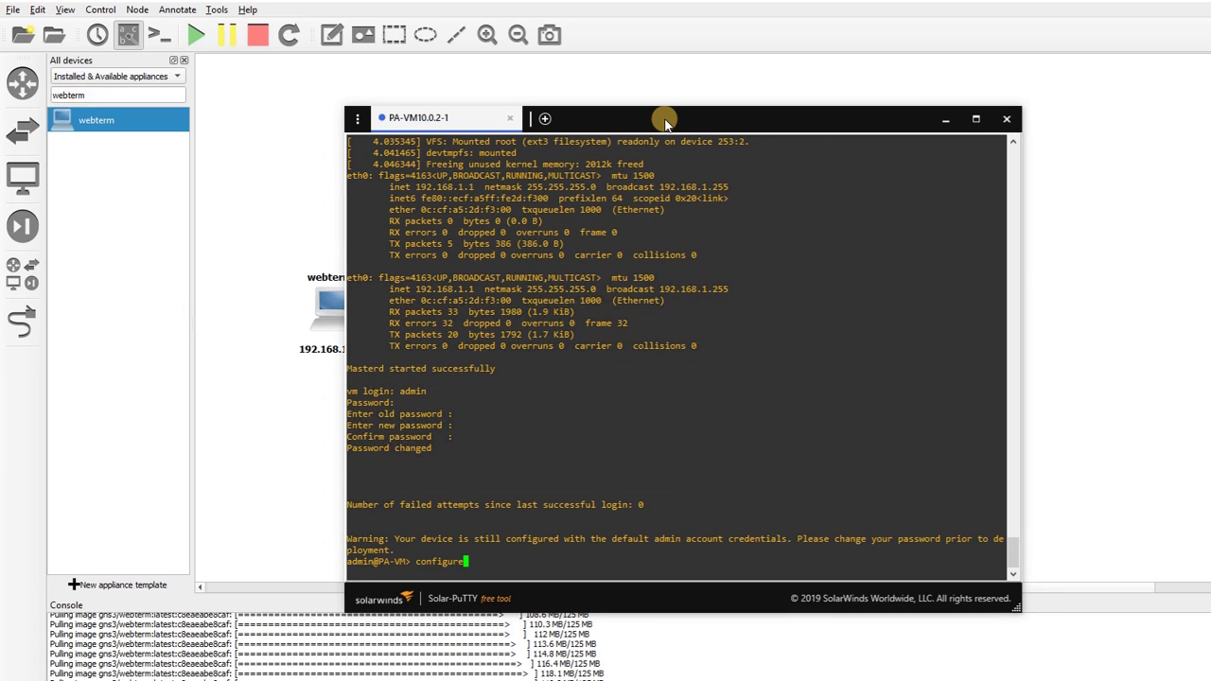
# Set a static management IP 192.168.0.1 with netmask 255.255.255.0 and commit
pyautogui.press('Return')
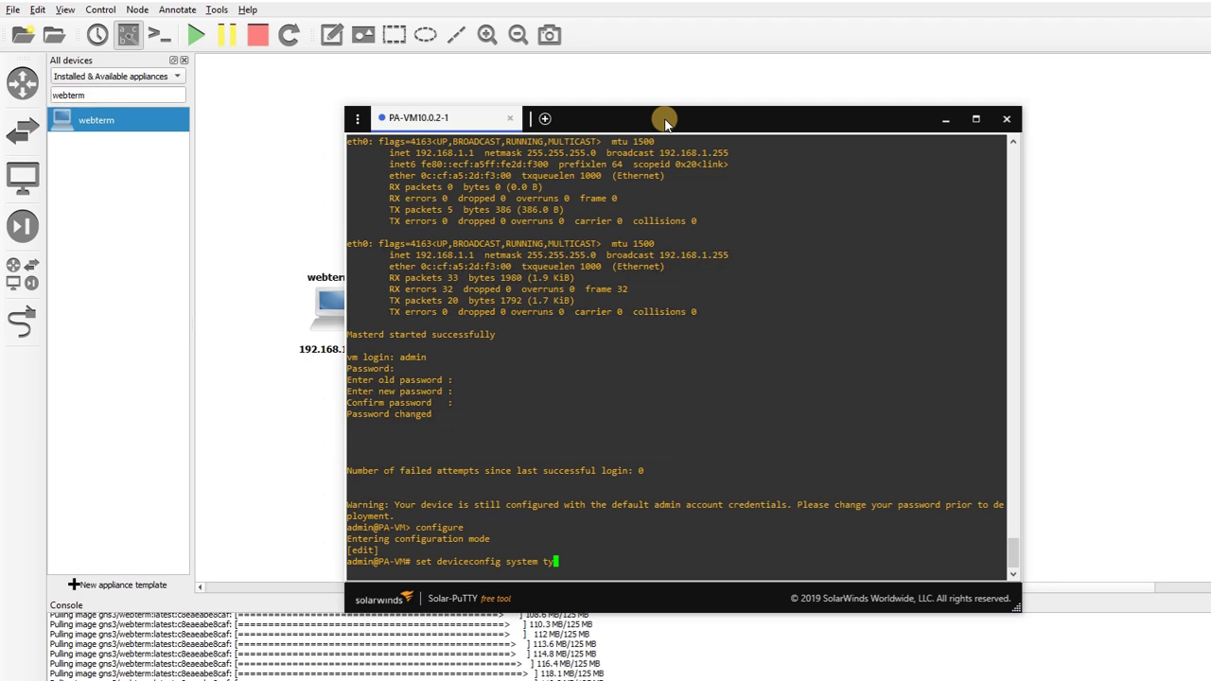
pyautogui.write('c')
pyautogui.press('Return')
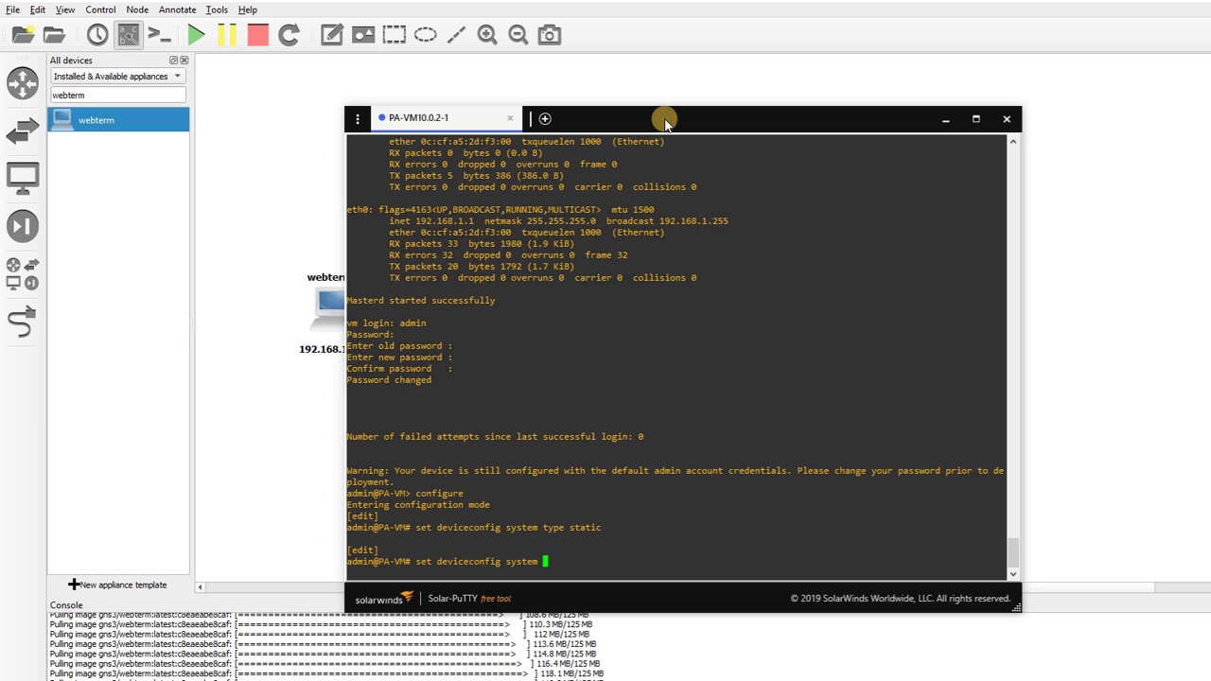
pyautogui.press('Tab')
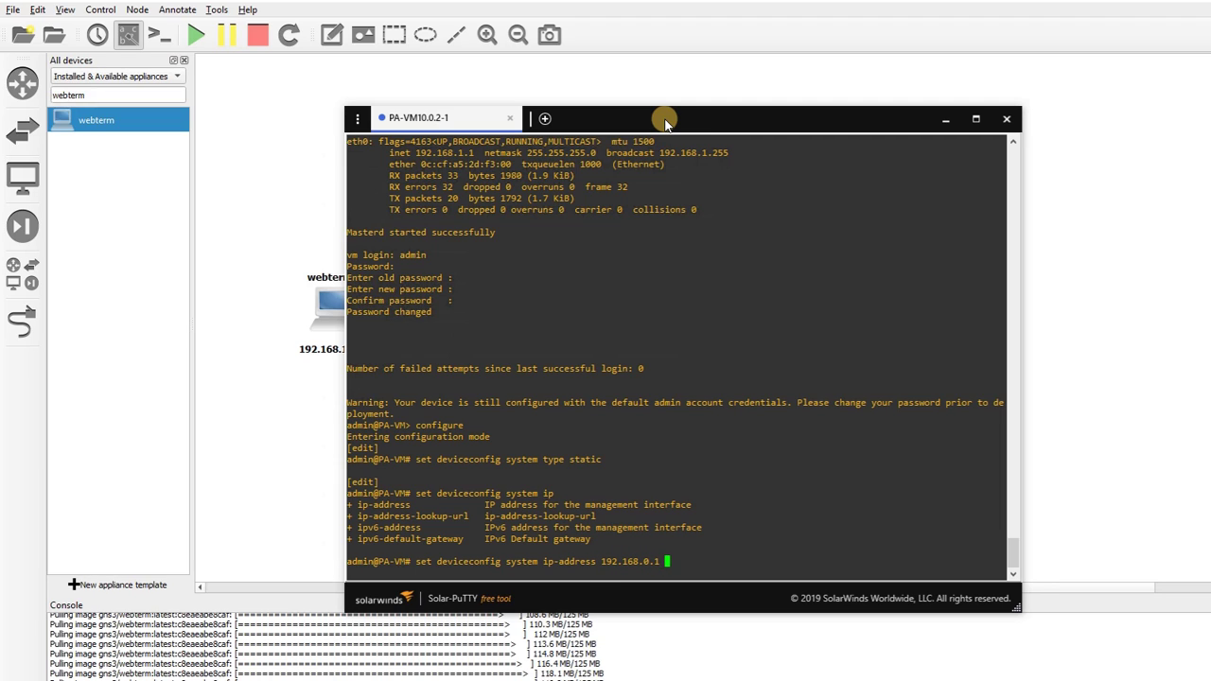
pyautogui.write('tmask 255.255.255.0')
pyautogui.press('Return')
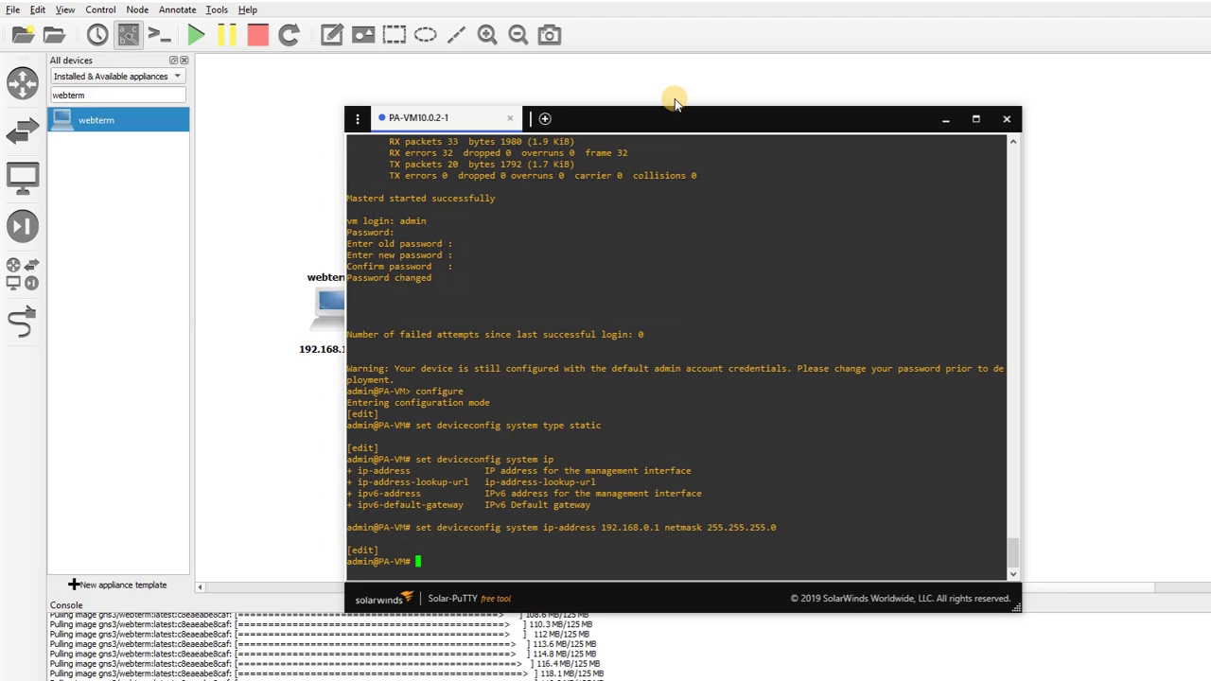
pyautogui.write('commit')
pyautogui.press('Return')
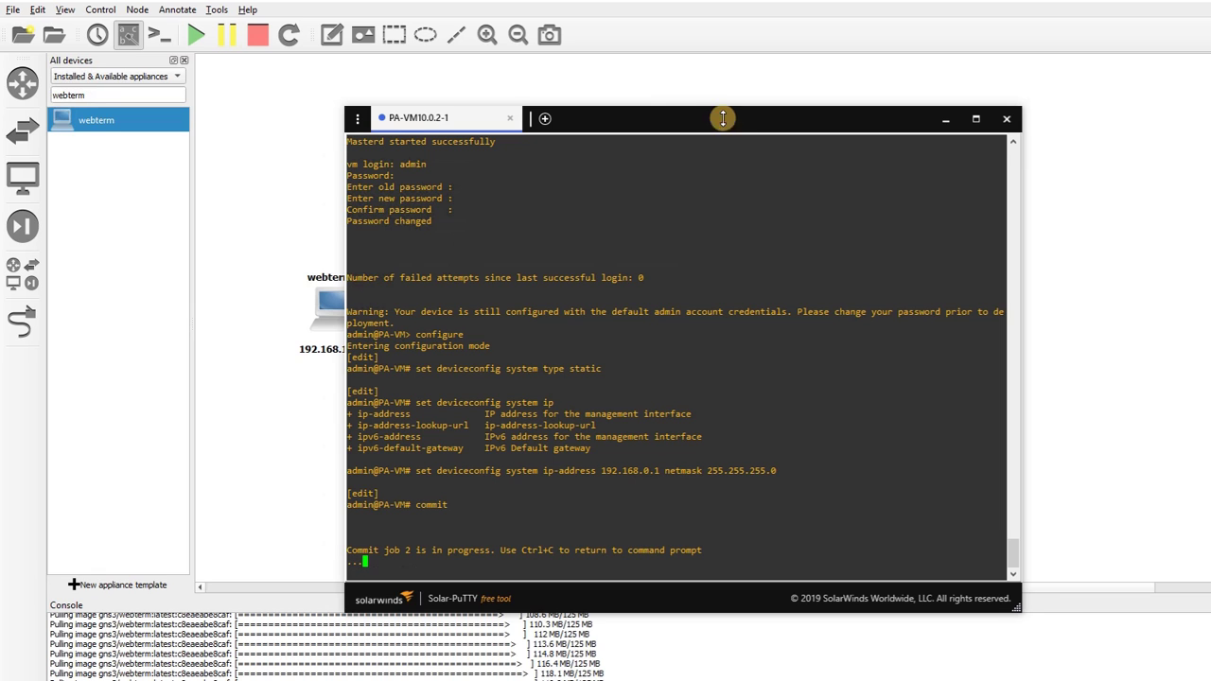
# Move the Solar-PuTTY console aside while the commit runs, then minimise it
pyautogui.moveTo(722, 119); pyautogui.dragTo(768, 98)
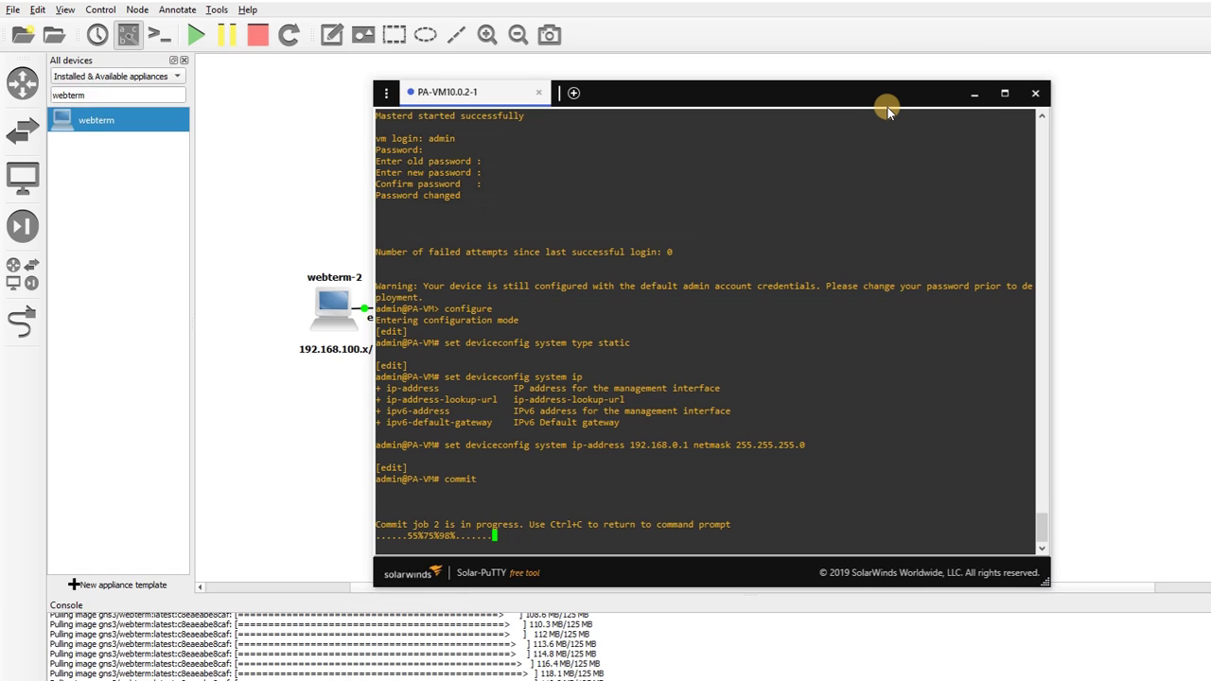
pyautogui.click(973, 93)
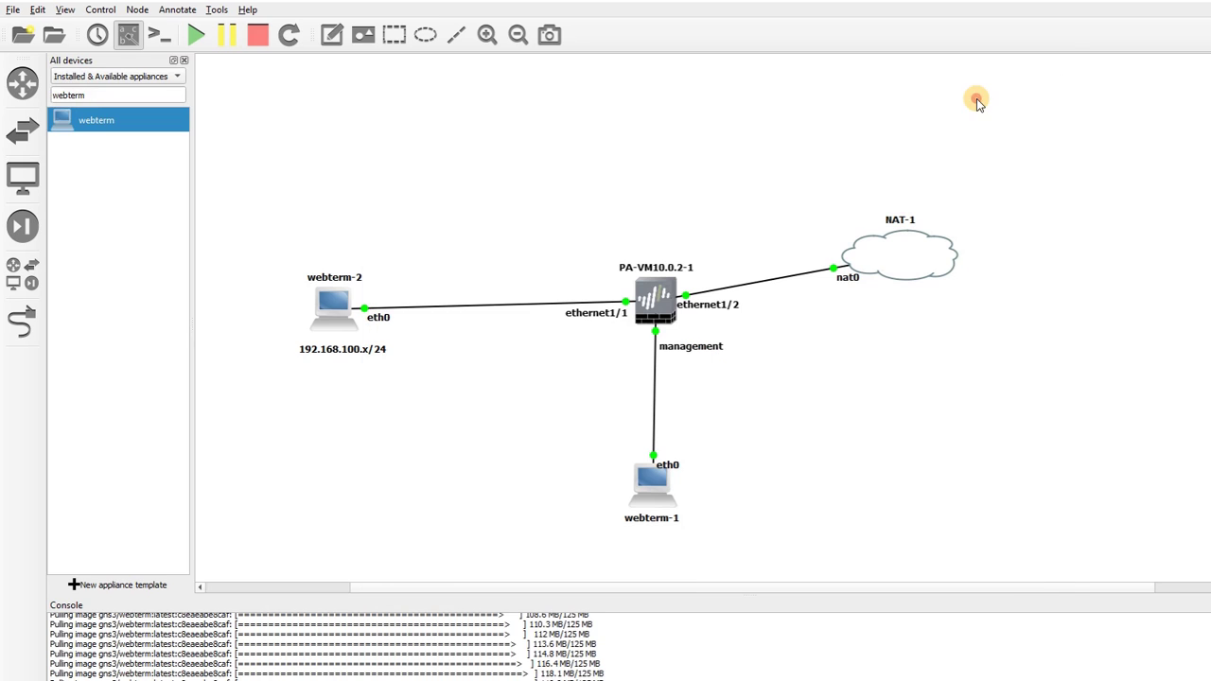
pyautogui.doubleClick(653, 482)
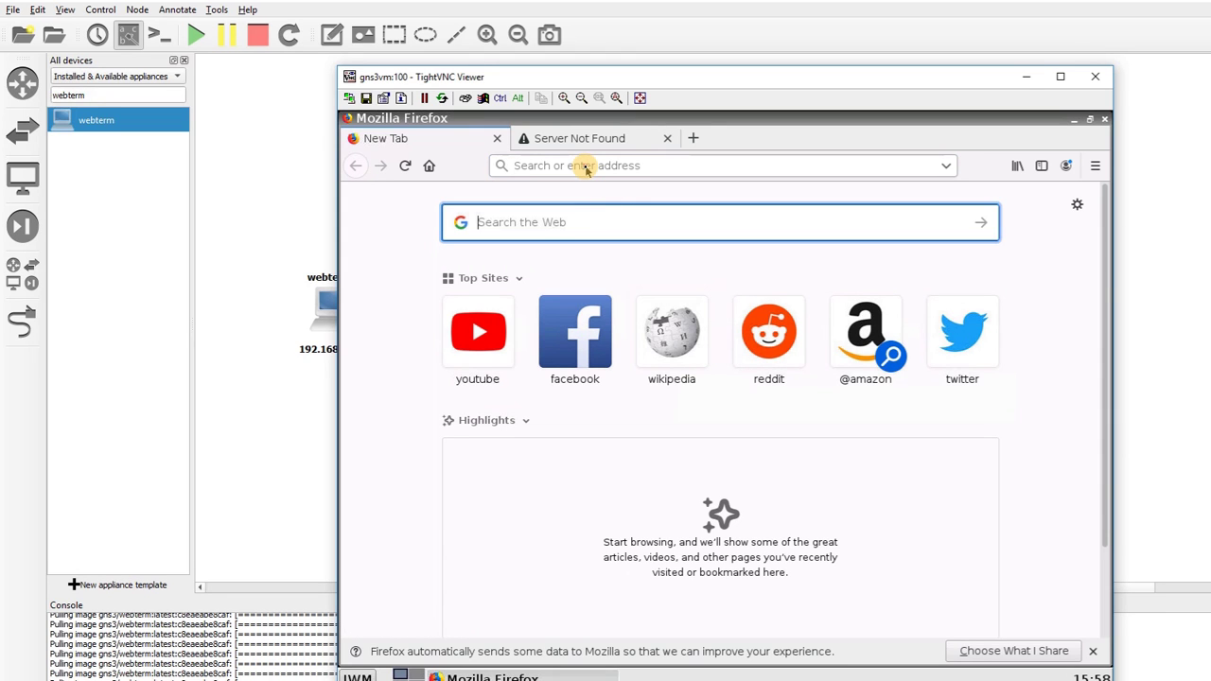
pyautogui.click(586, 167)
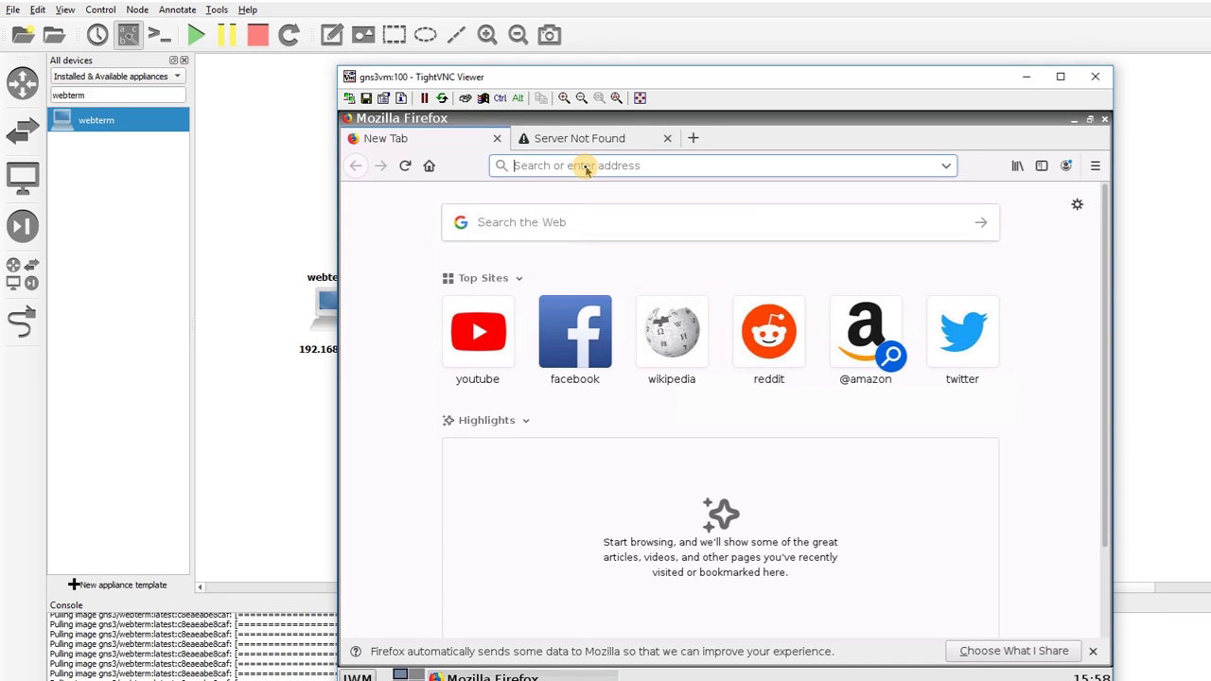
pyautogui.write('https://1')
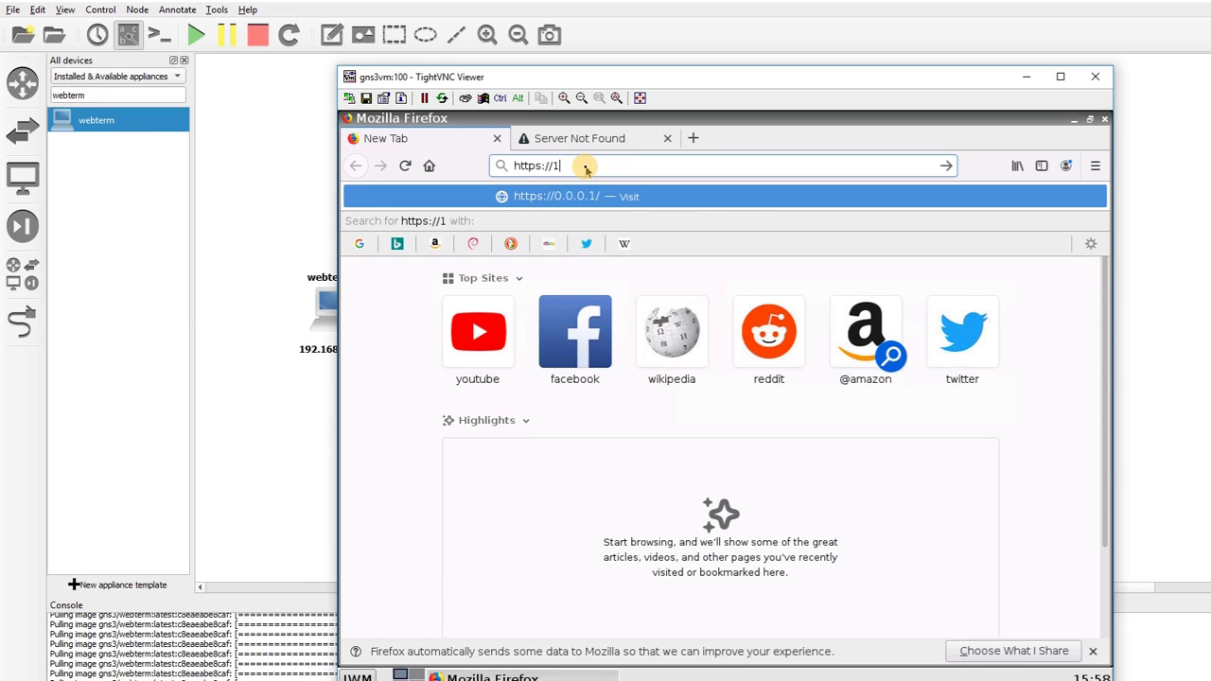
pyautogui.write('92.168.0')
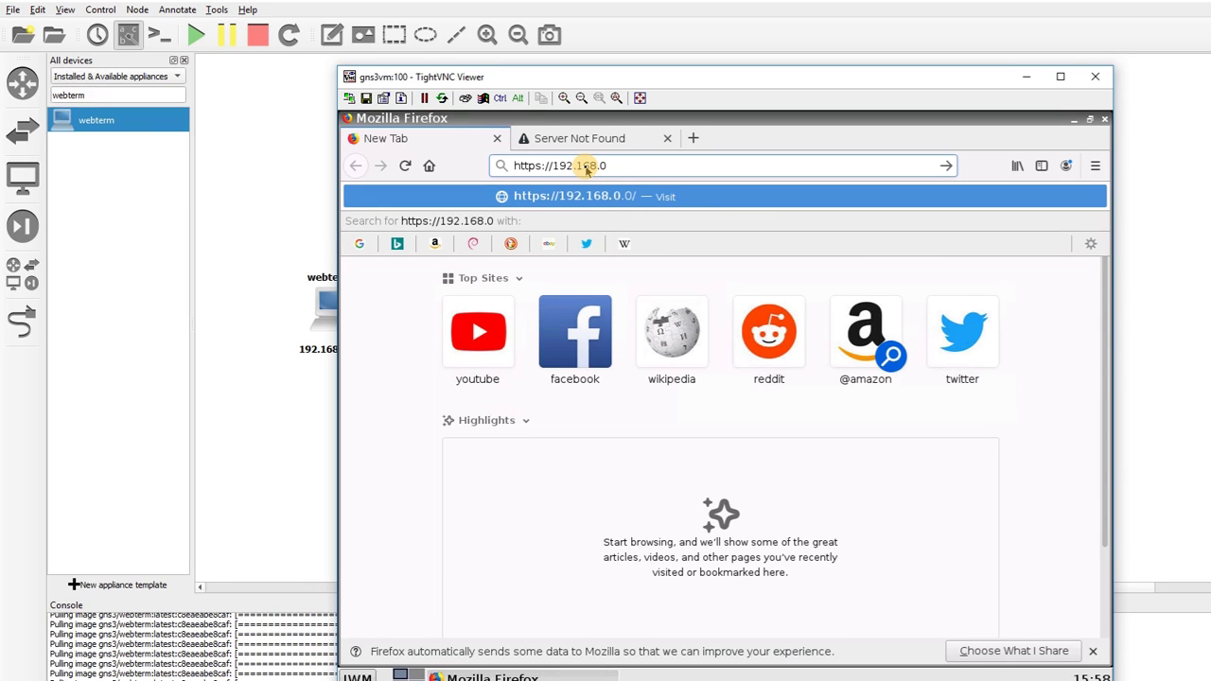
pyautogui.write('.1')
pyautogui.press('Return')
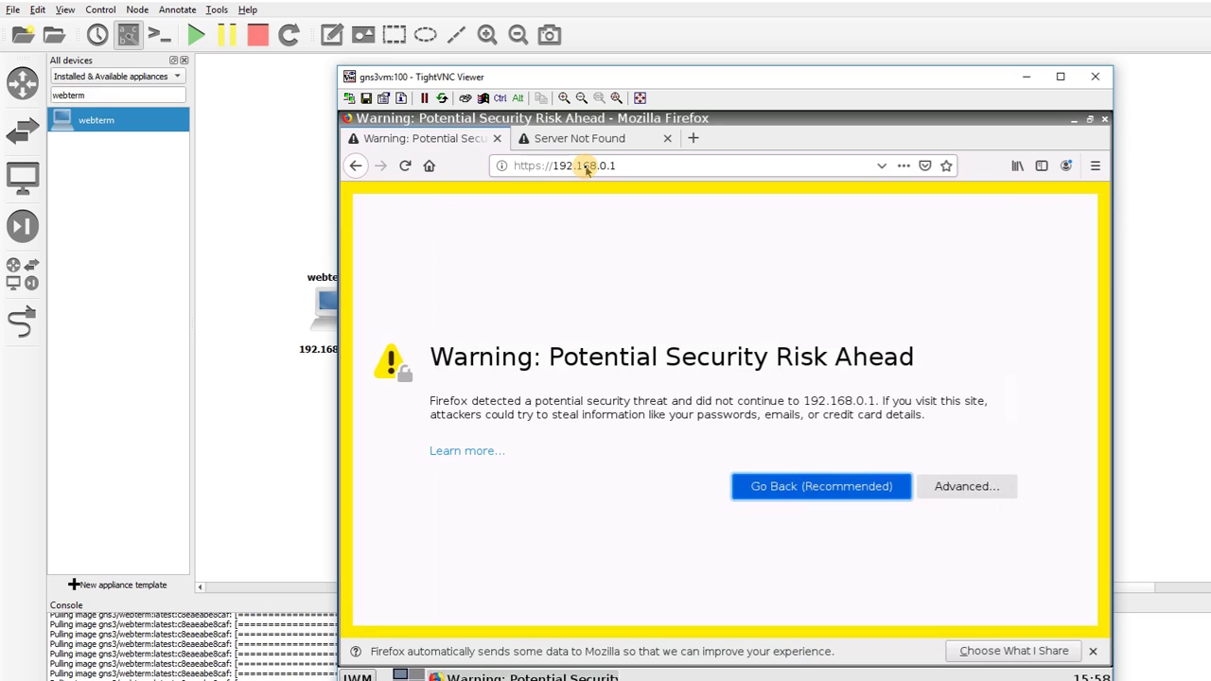
pyautogui.click(959, 484)
pyautogui.click(886, 570)
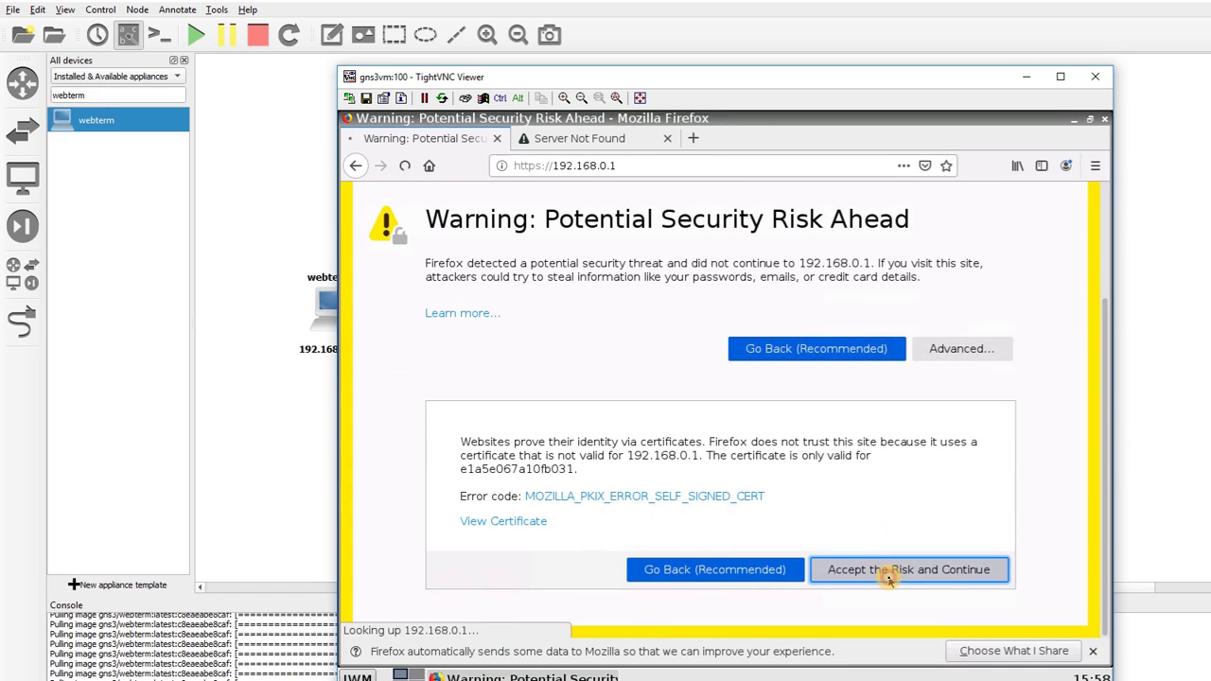
pyautogui.click(705, 377)
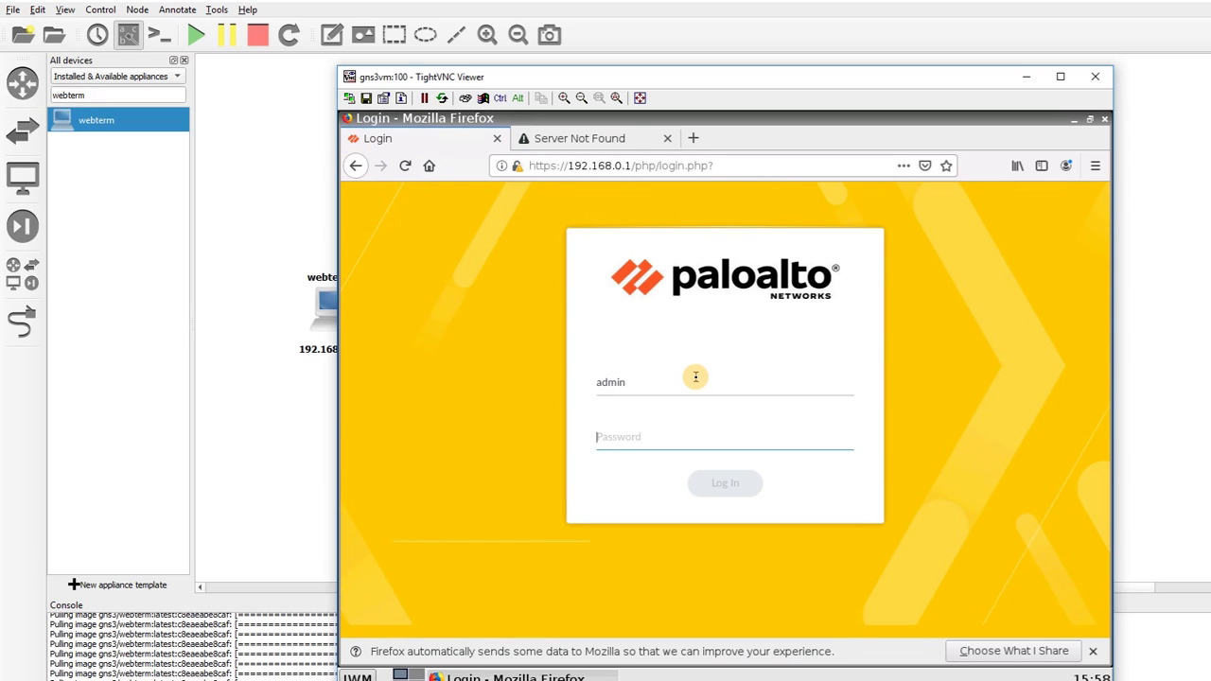
# Log in with the admin password, decline saving it, and close the Server Not Found tab
pyautogui.write('a')
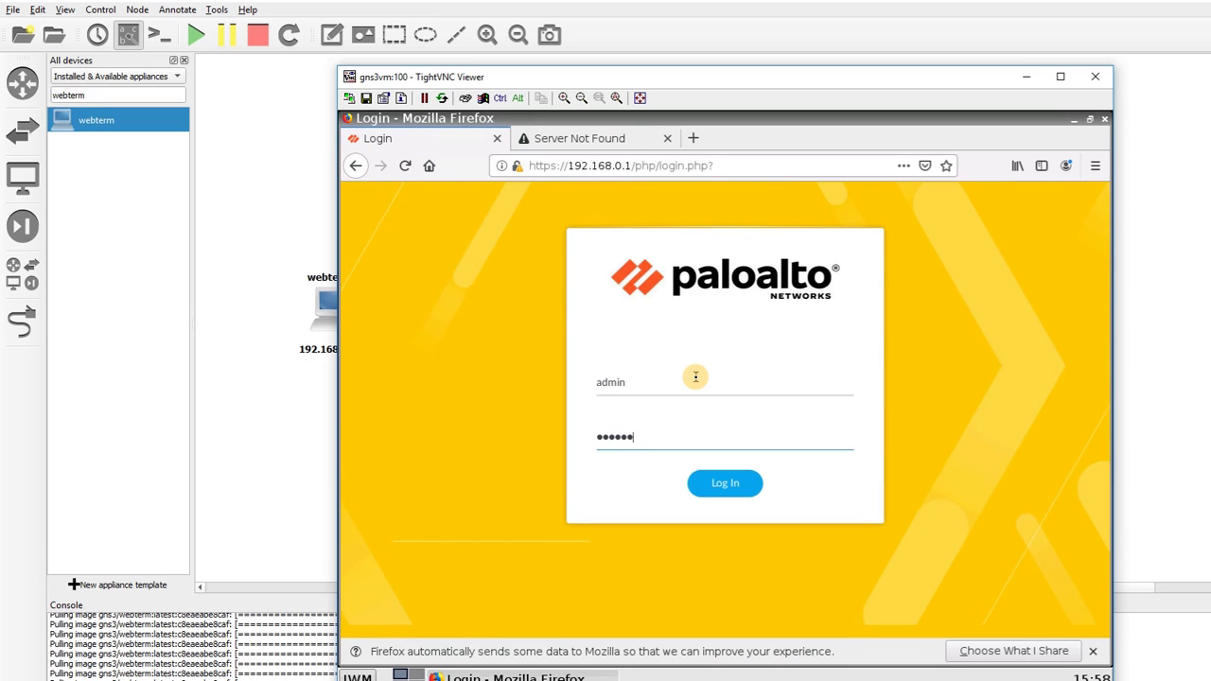
pyautogui.press('Return')
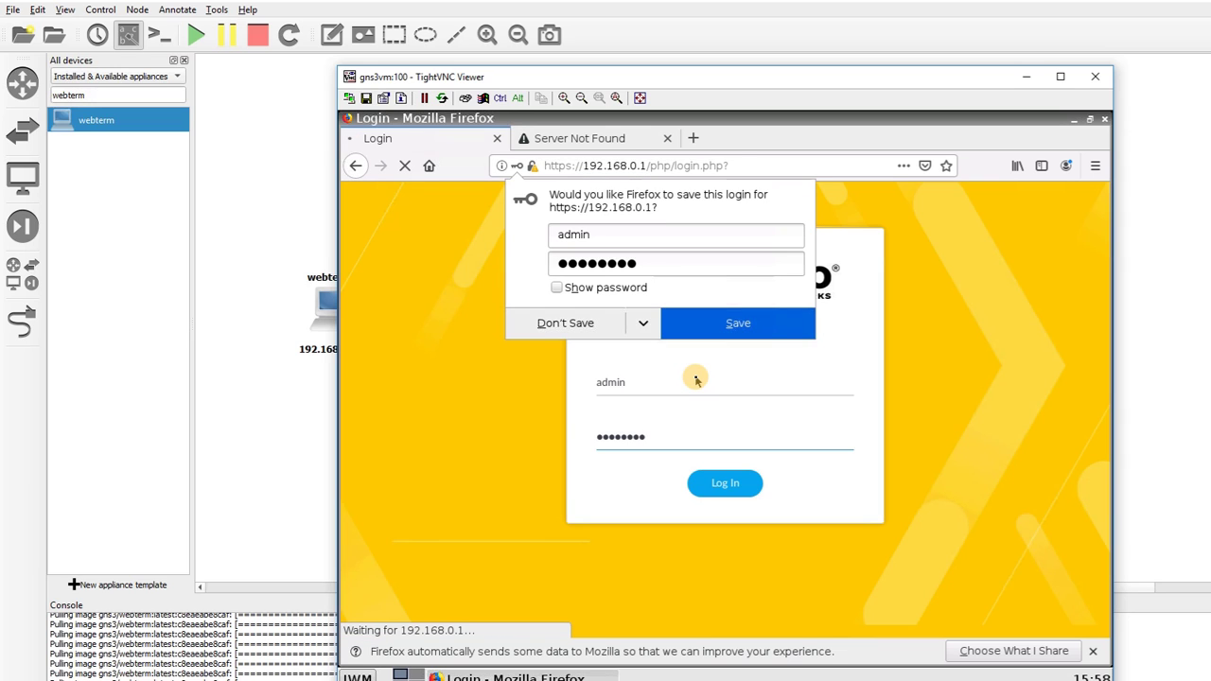
pyautogui.click(565, 322)
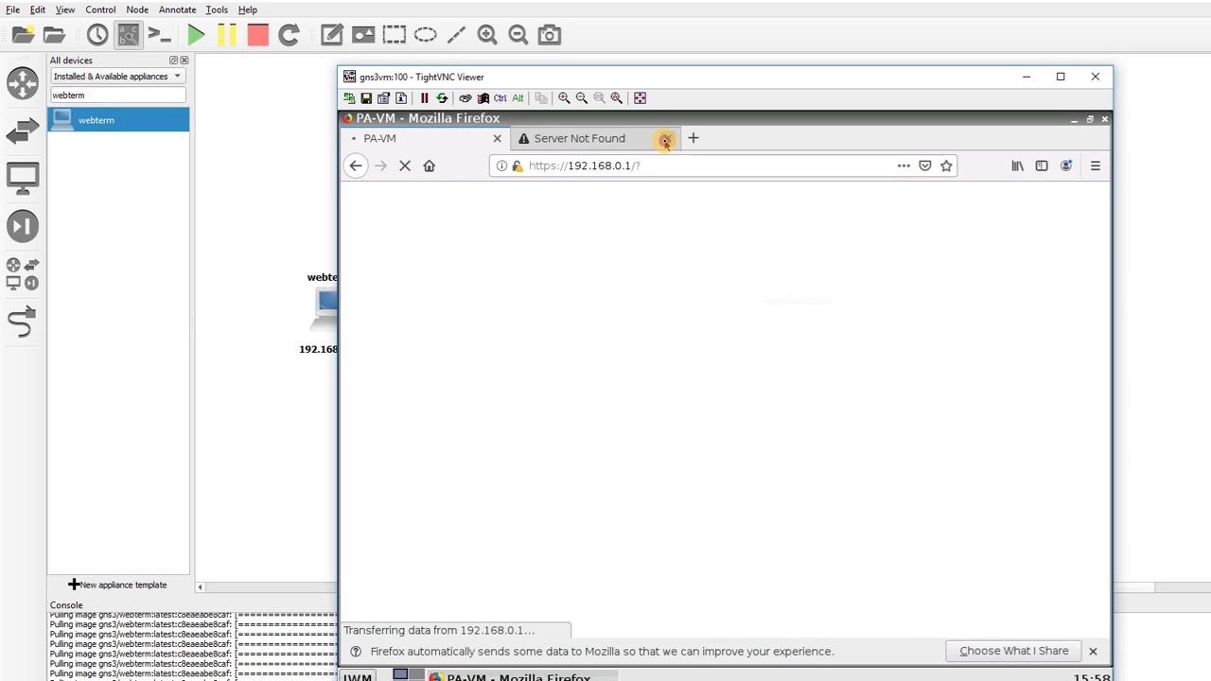
pyautogui.click(665, 139)
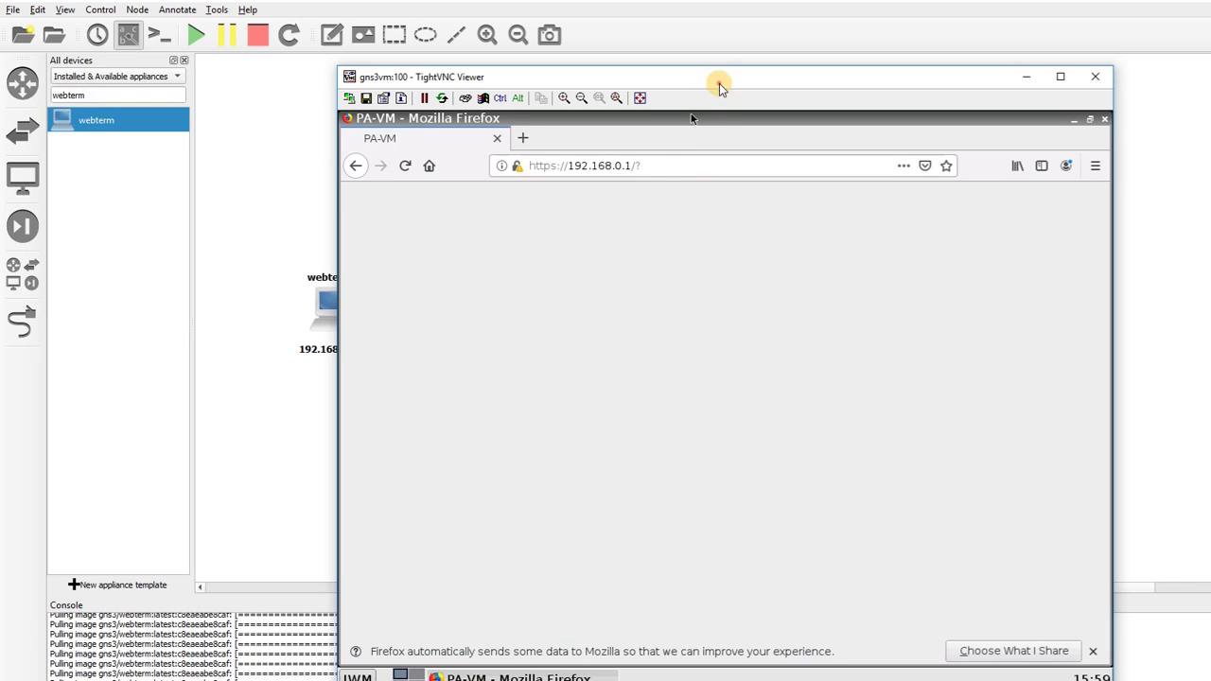
# Close the welcome notice and postpone the telemetry prompt with Remind Me Later
pyautogui.moveTo(719, 87); pyautogui.dragTo(685, 413)
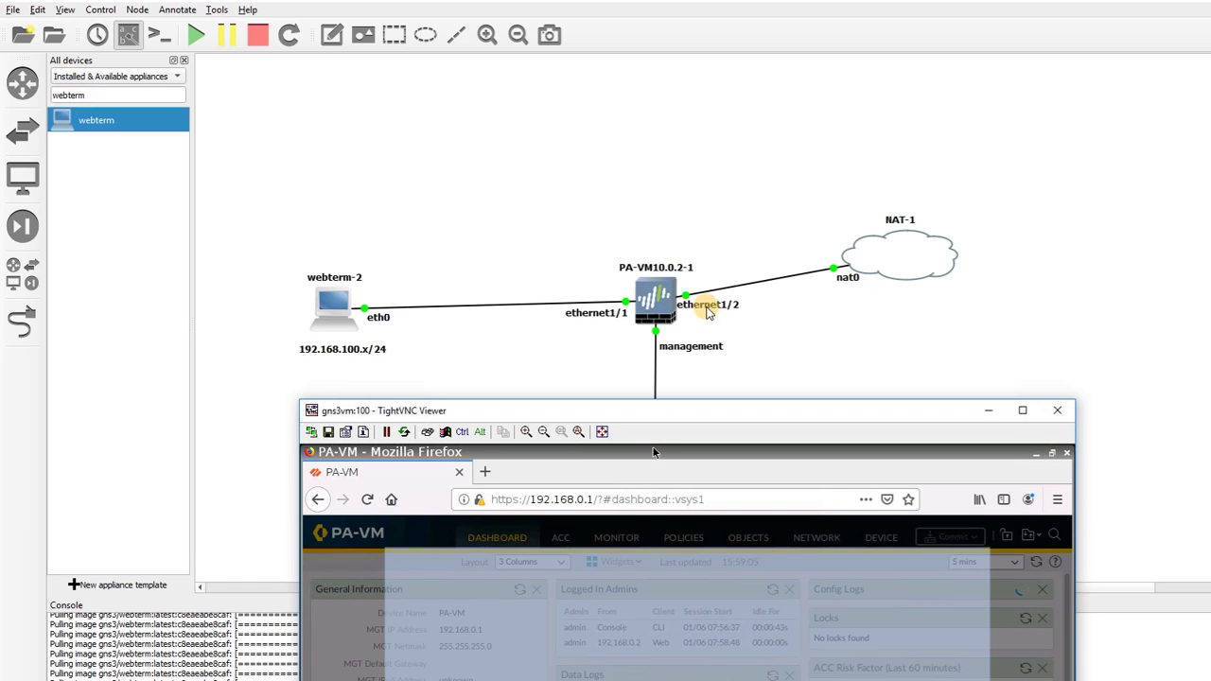
pyautogui.moveTo(729, 411); pyautogui.dragTo(708, 98)
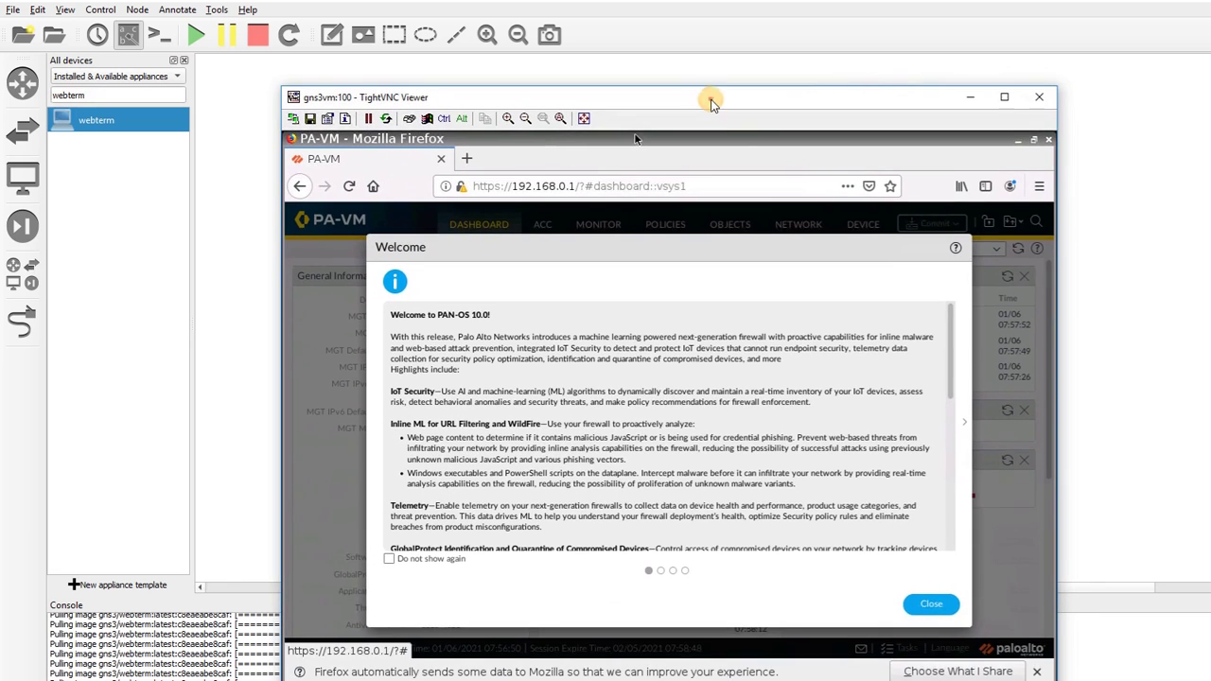
pyautogui.click(926, 604)
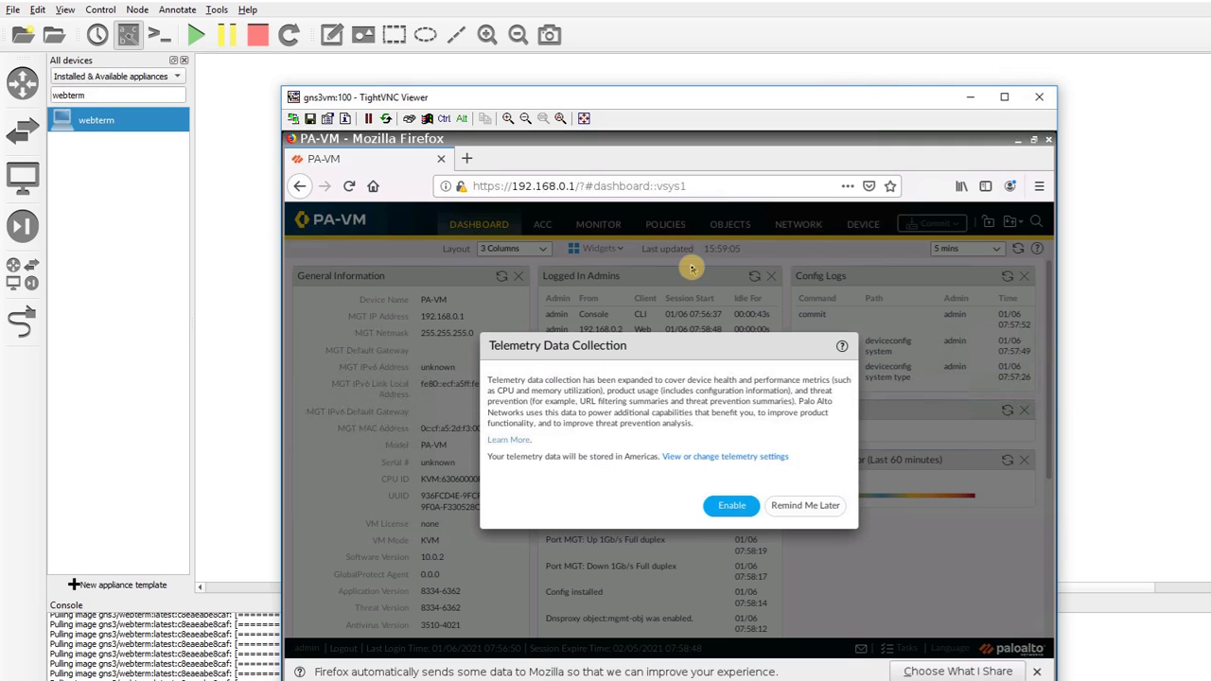
pyautogui.click(797, 506)
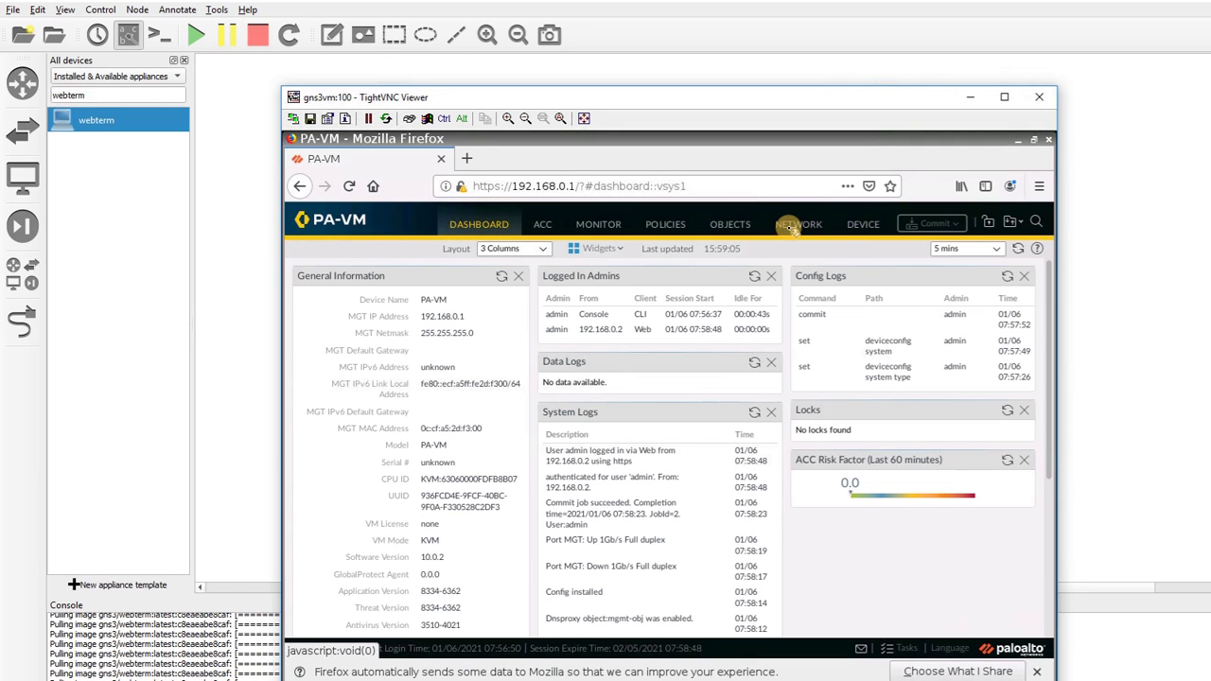
# Set ethernet1/2 to interface type Layer3 on the default virtual router
pyautogui.click(793, 227)
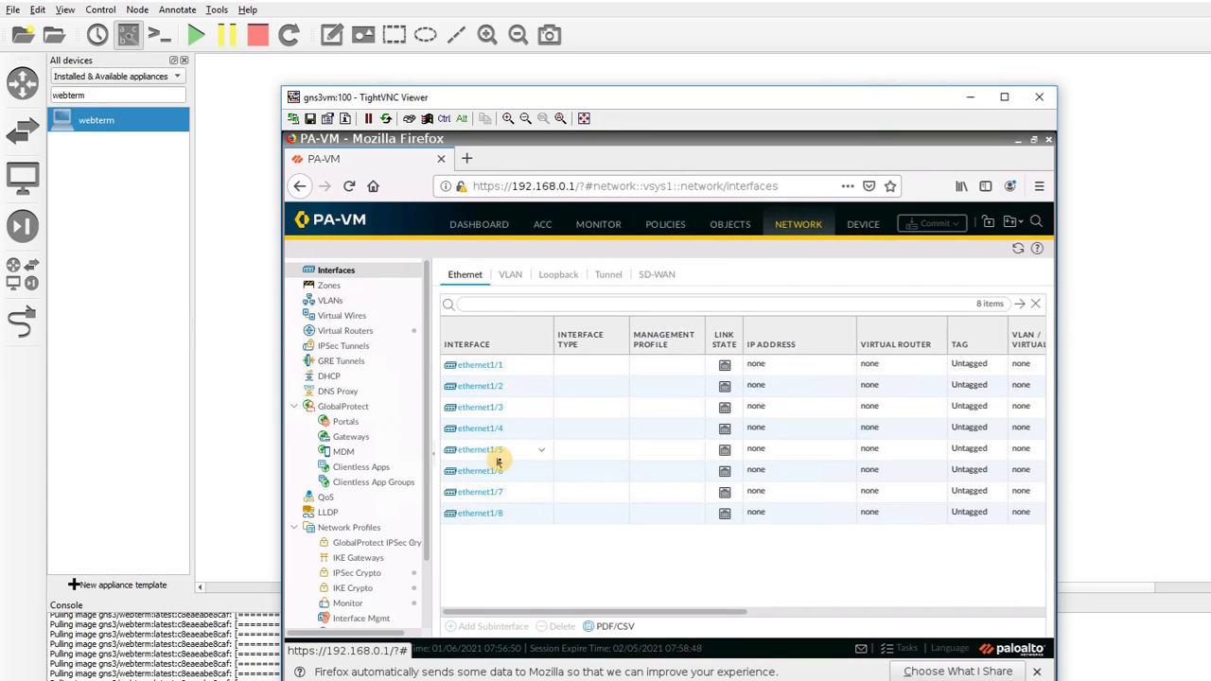
pyautogui.click(482, 392)
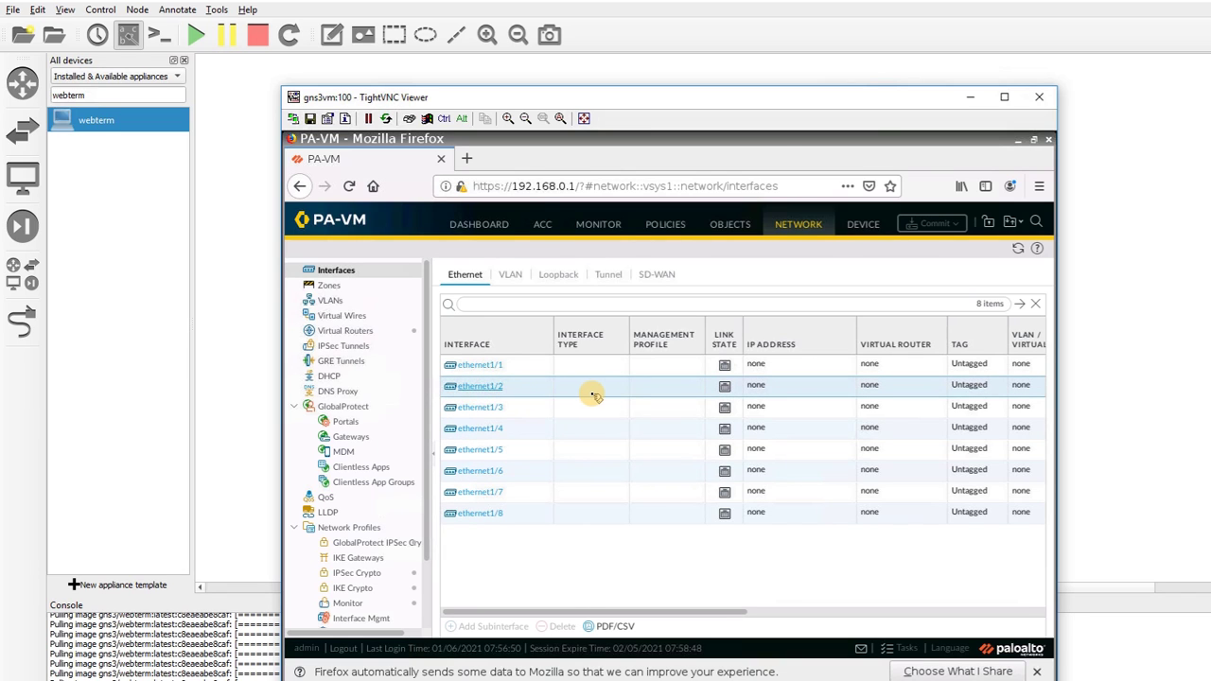
pyautogui.click(482, 386)
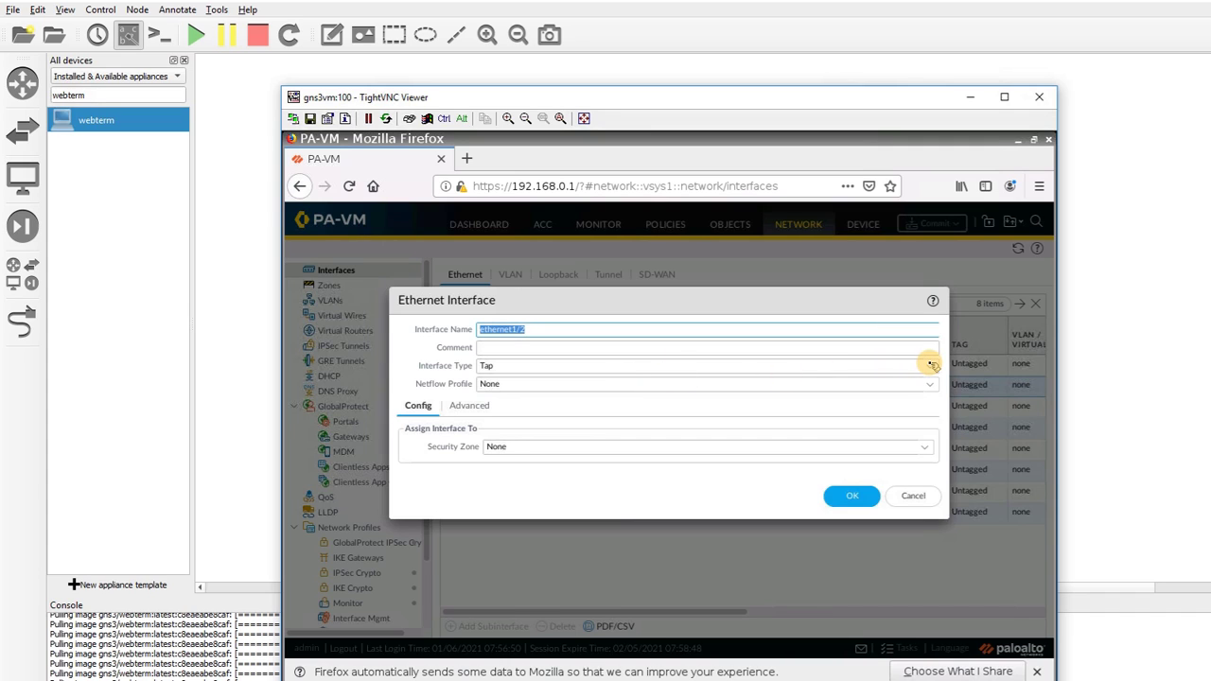
pyautogui.click(932, 365)
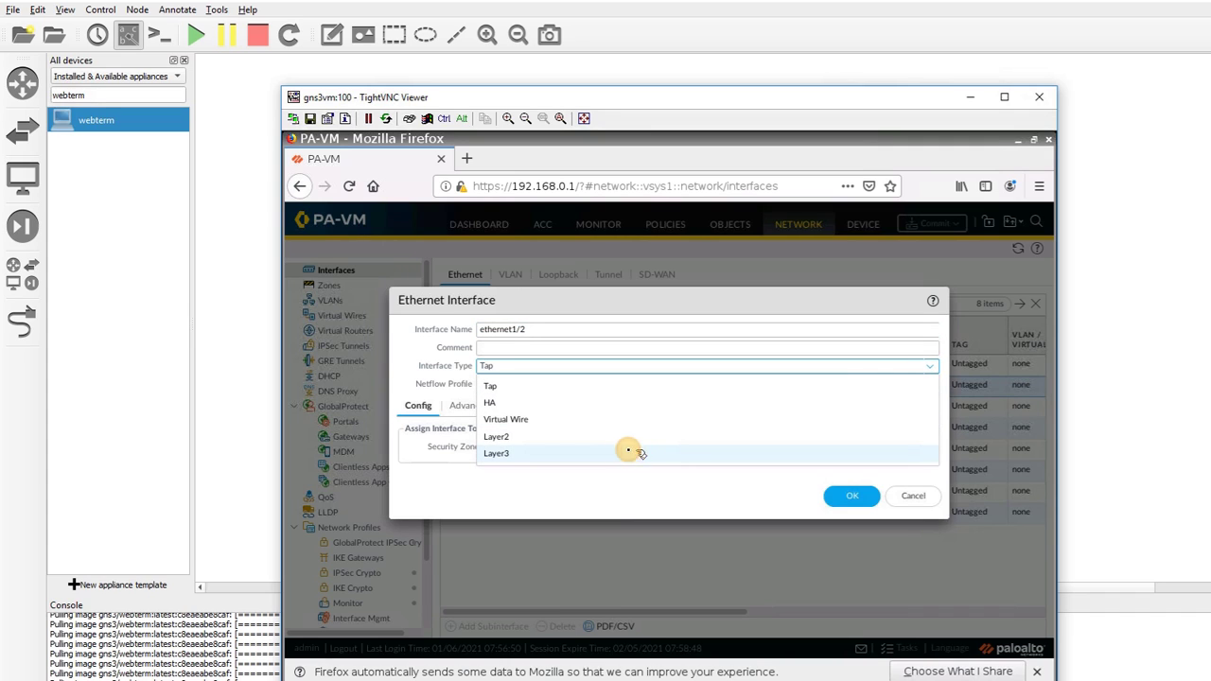
pyautogui.click(556, 453)
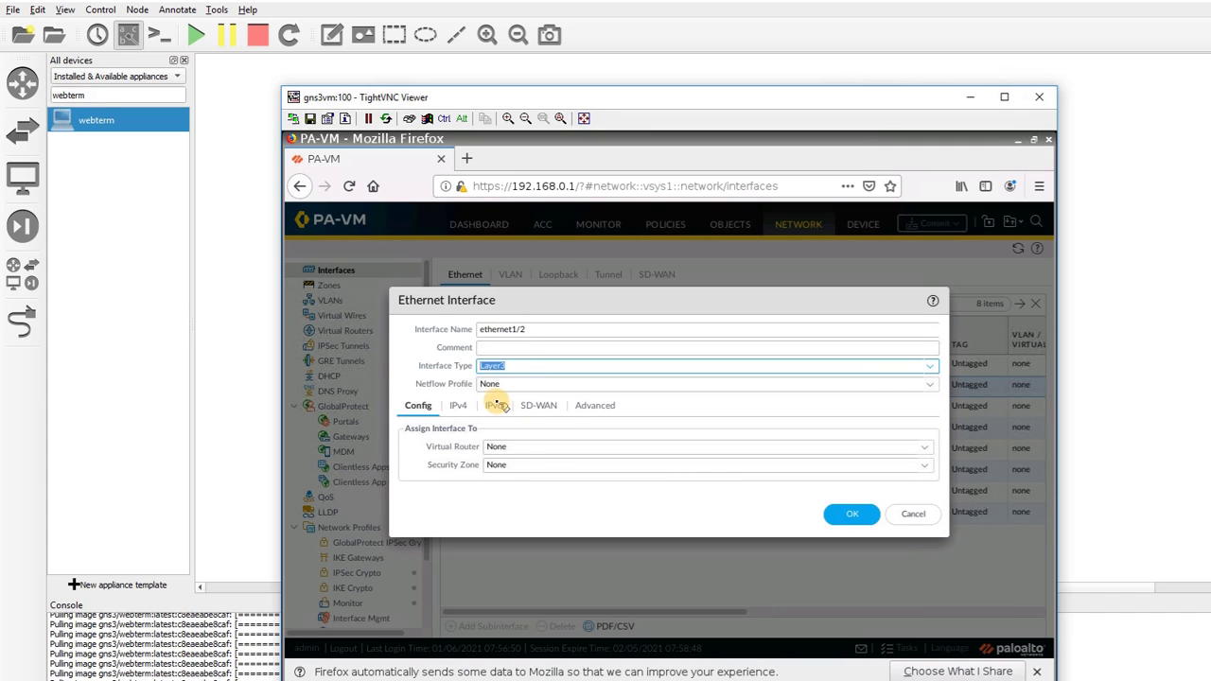
pyautogui.click(925, 448)
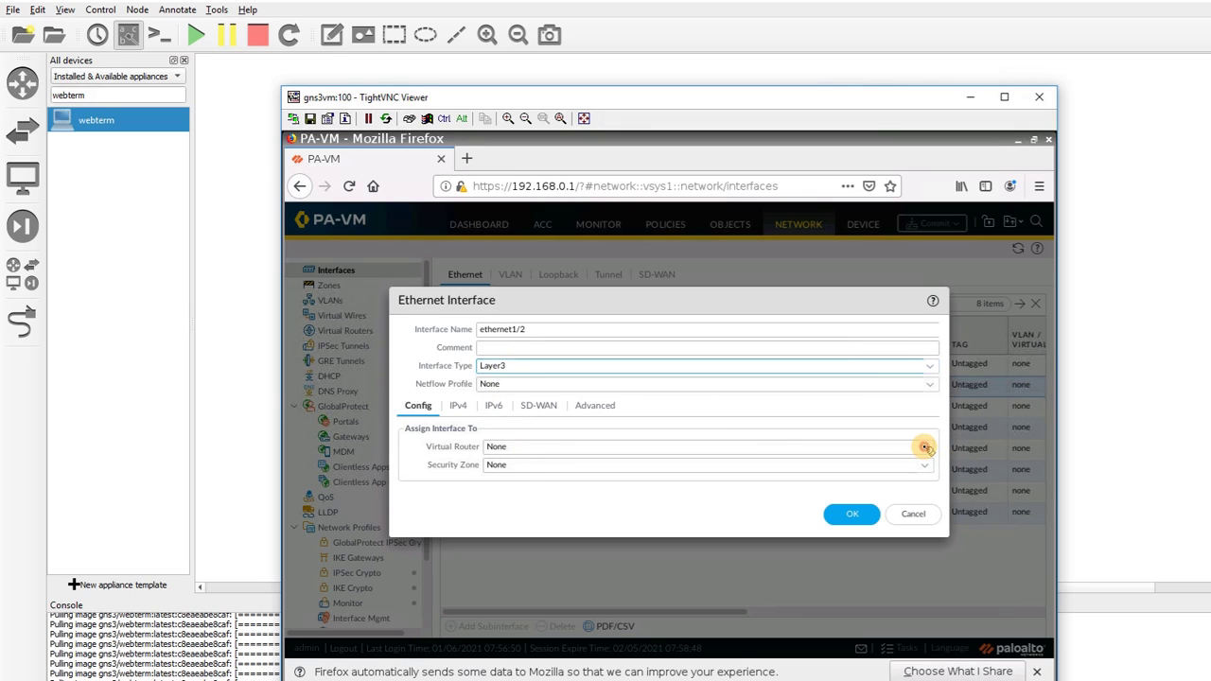
pyautogui.click(926, 448)
pyautogui.click(600, 483)
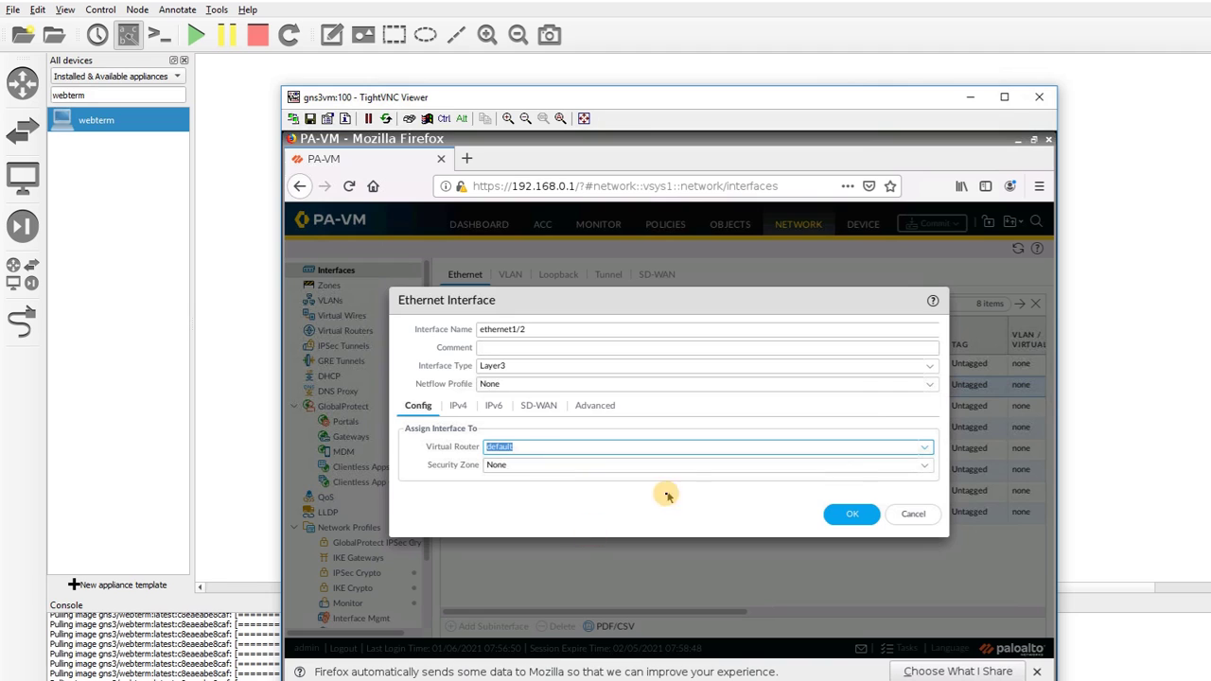
# Put ethernet1/2 in a new 'outside' zone, make it a DHCP client, and save
pyautogui.click(925, 466)
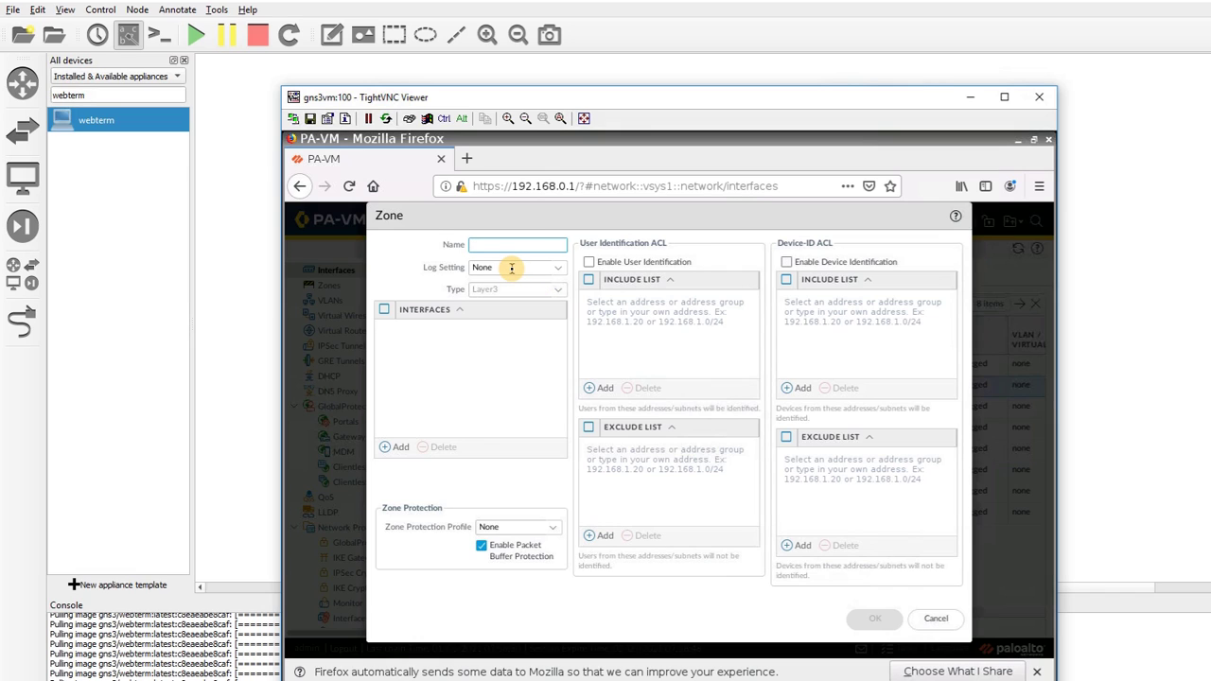
pyautogui.write('outside')
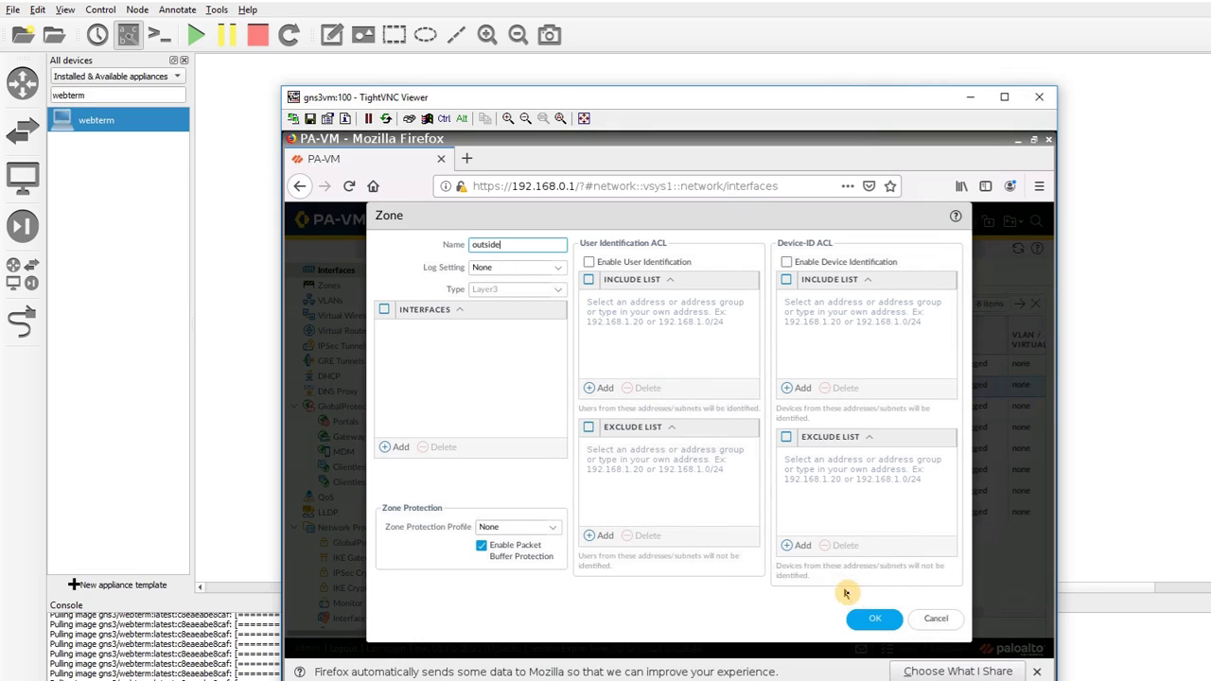
pyautogui.click(875, 619)
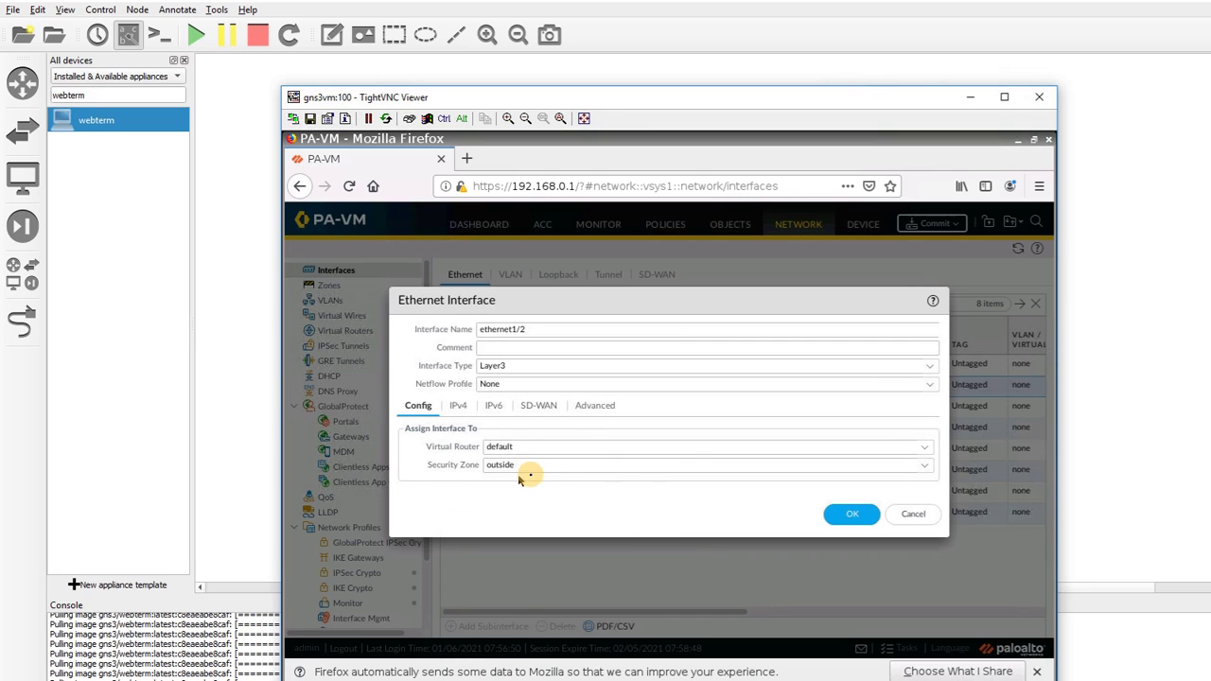
pyautogui.click(458, 407)
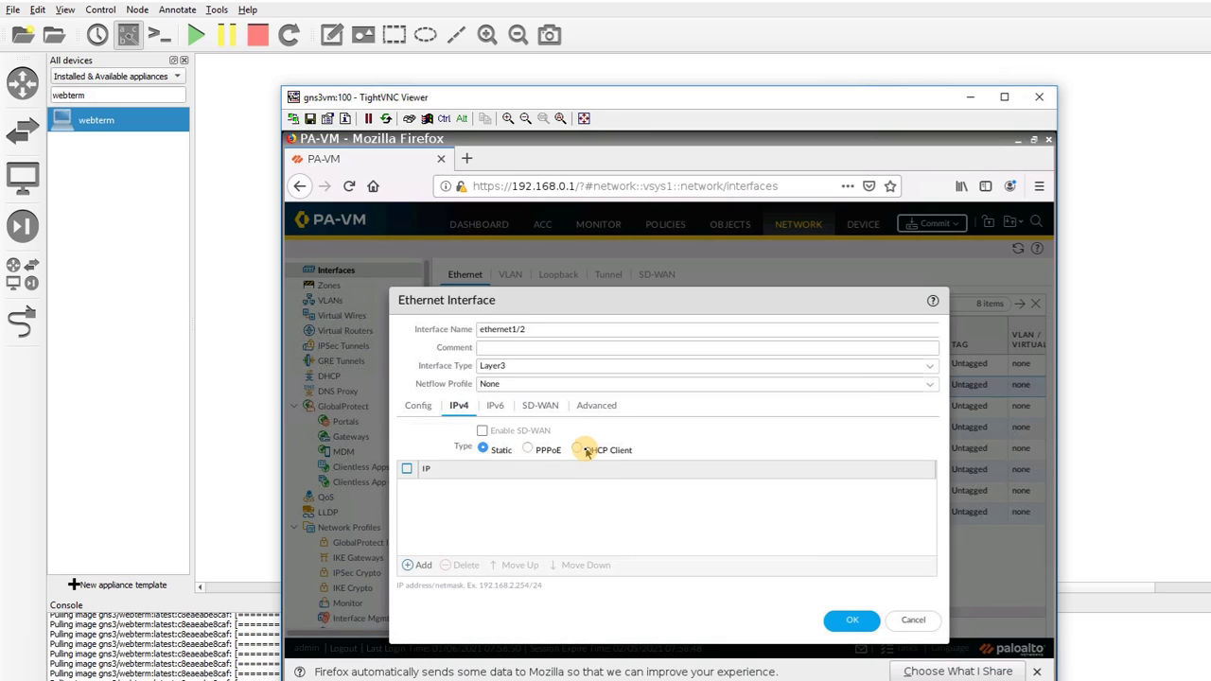
pyautogui.click(576, 449)
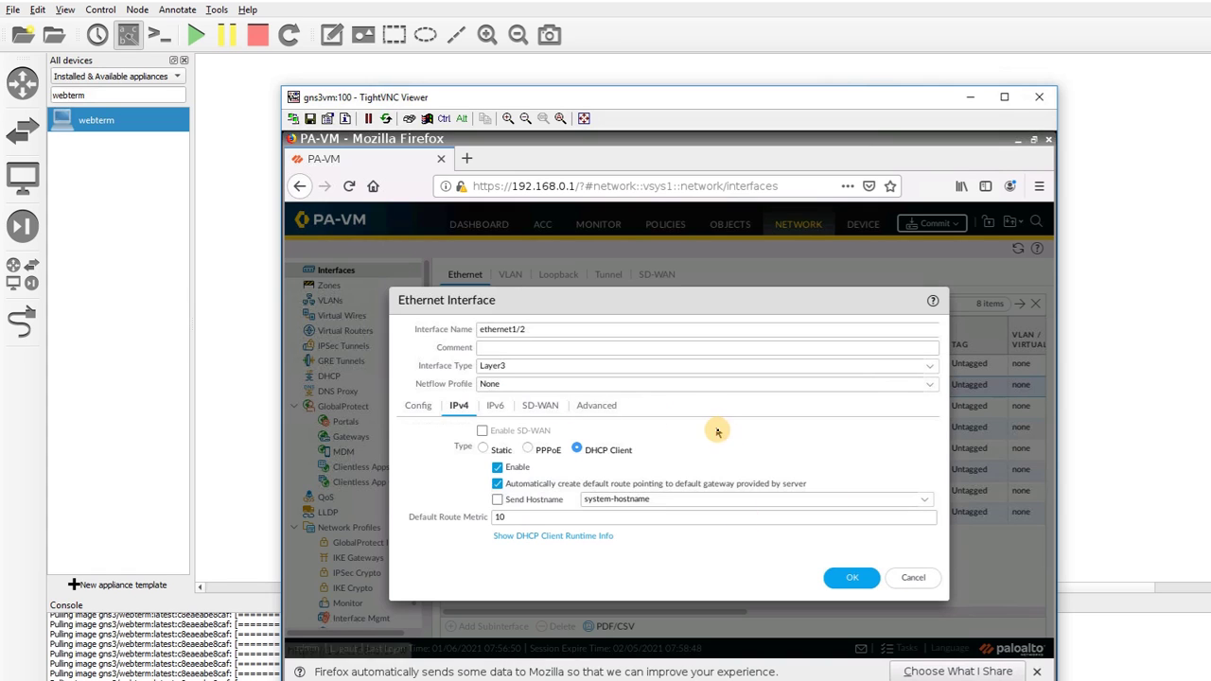
pyautogui.click(851, 579)
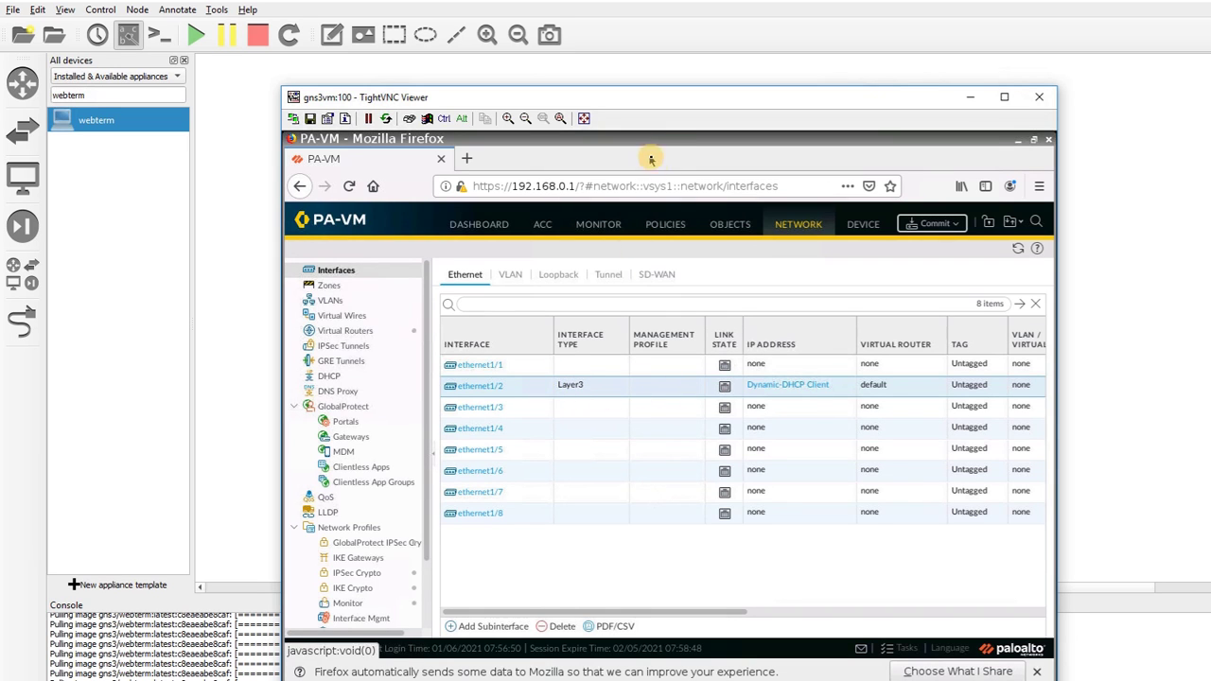
pyautogui.moveTo(635, 104); pyautogui.dragTo(638, 190)
pyautogui.moveTo(661, 384); pyautogui.dragTo(693, 98)
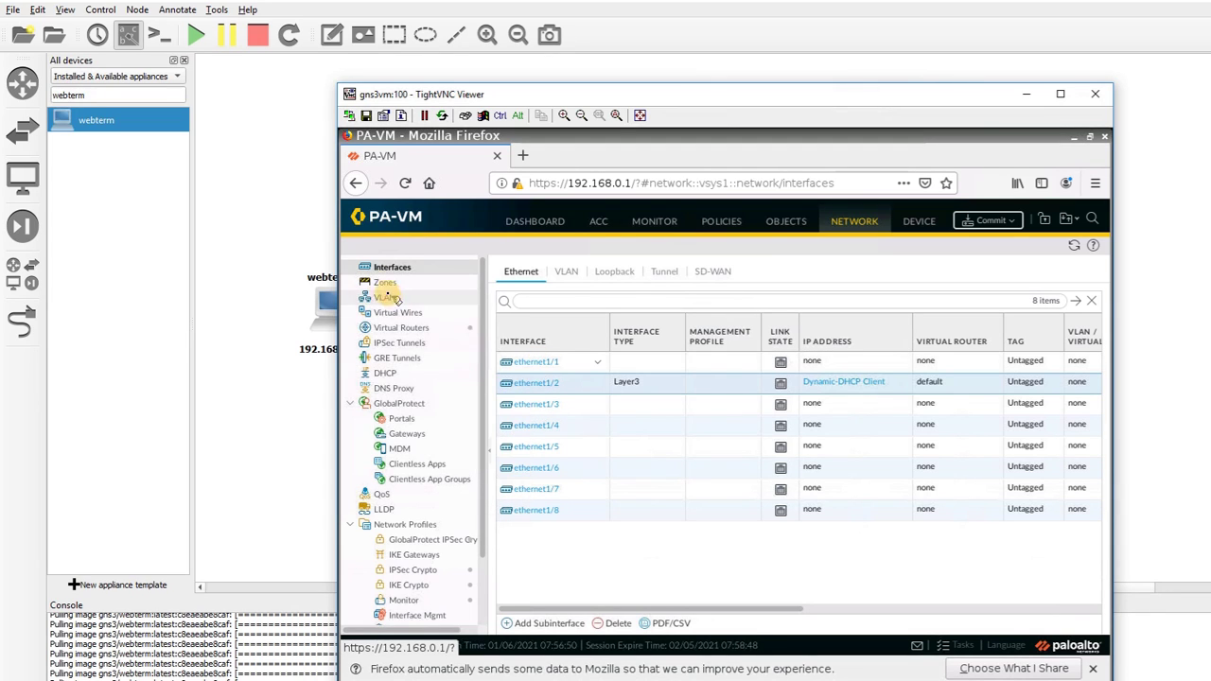
# Create a security zone named 'inside', then return to the Interfaces list
pyautogui.click(383, 282)
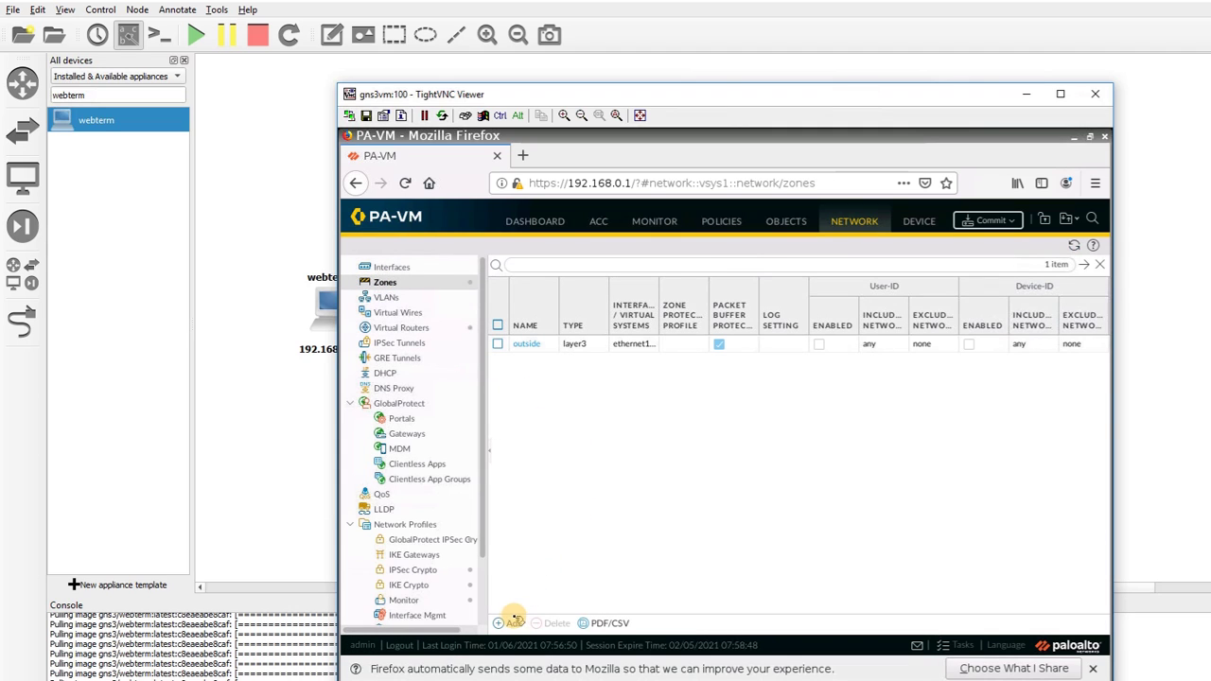
pyautogui.click(511, 621)
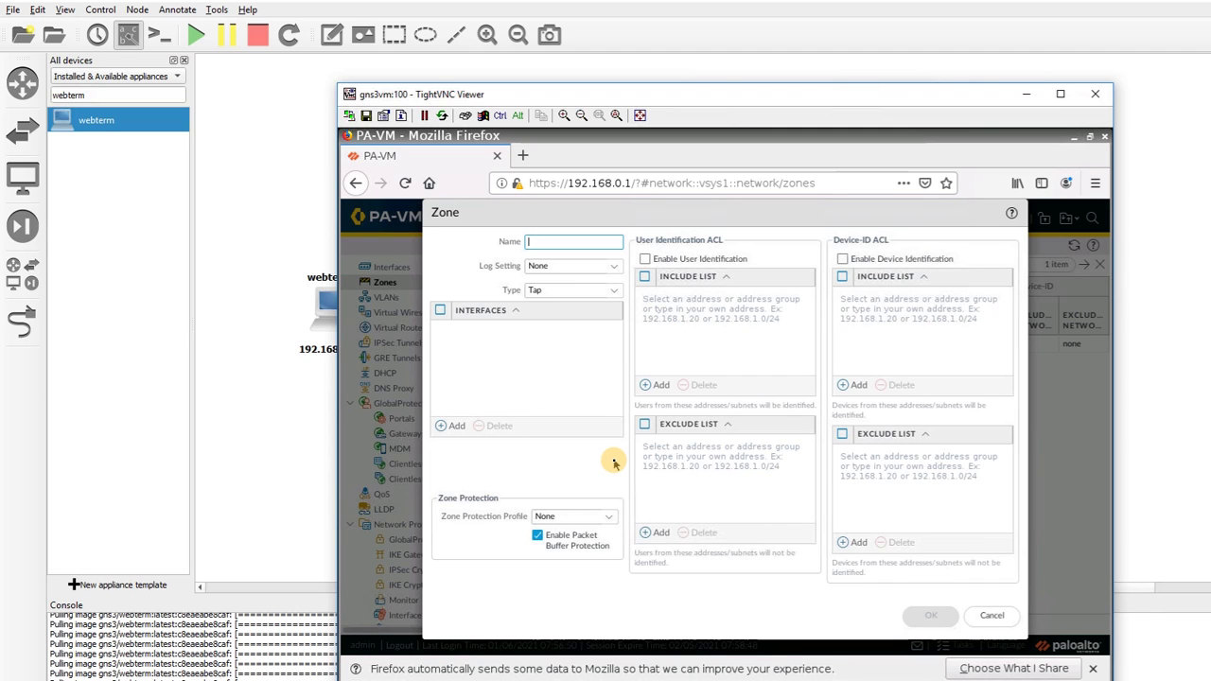
pyautogui.write('inside')
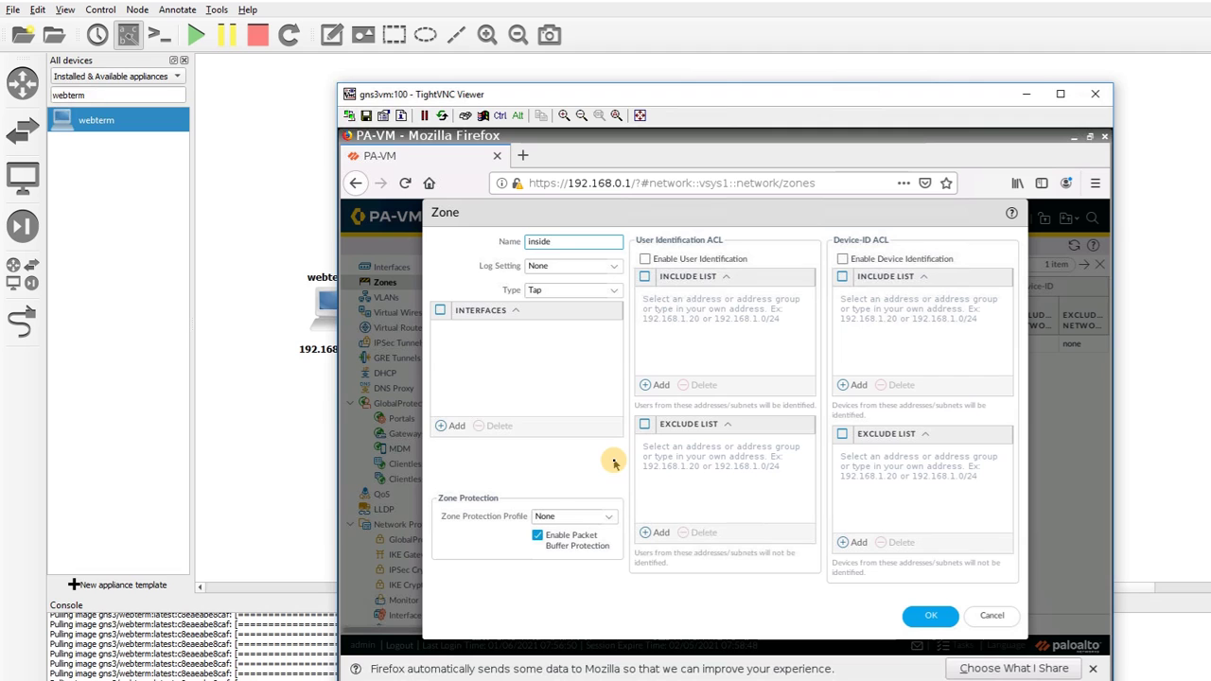
pyautogui.click(931, 618)
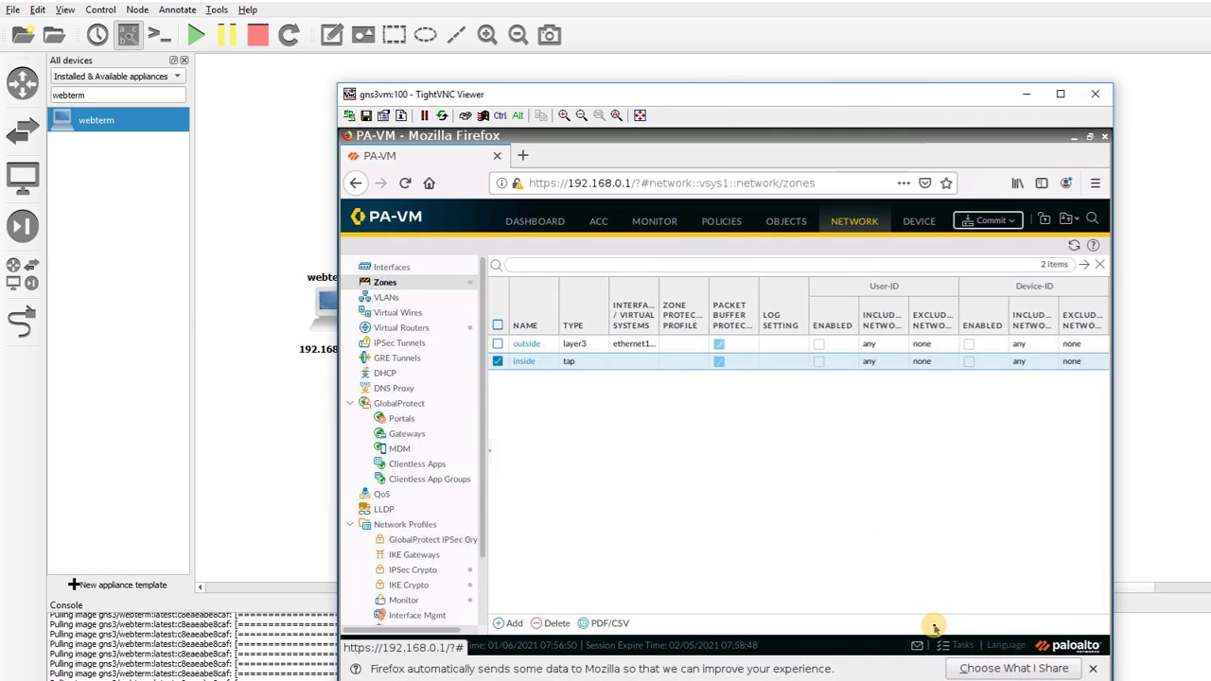
pyautogui.click(392, 267)
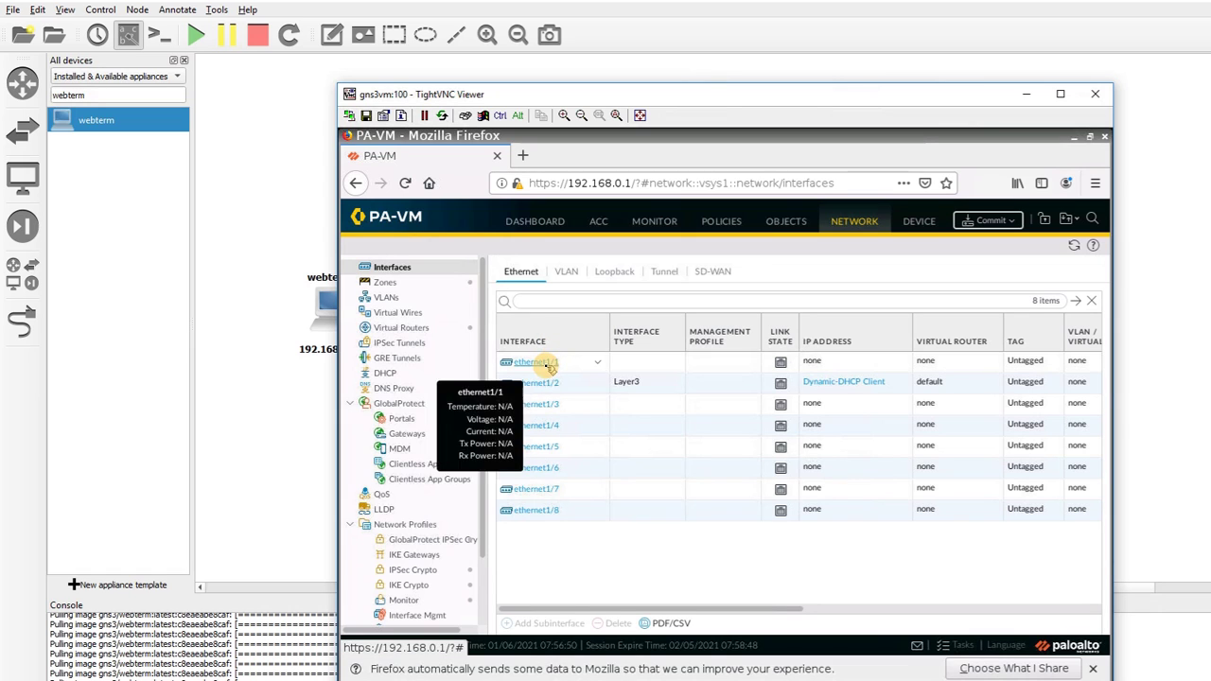
# Set ethernet1/1's interface type to Layer2
pyautogui.click(545, 366)
pyautogui.moveTo(745, 107); pyautogui.dragTo(858, 450)
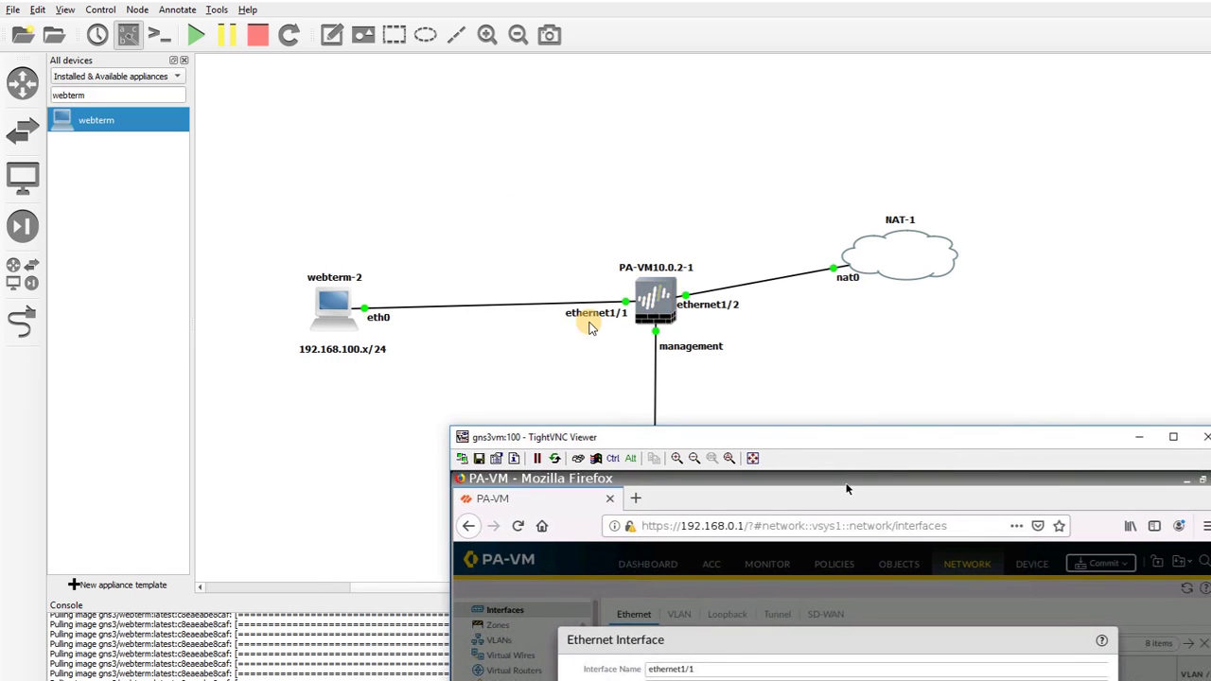
pyautogui.moveTo(754, 439); pyautogui.dragTo(616, 112)
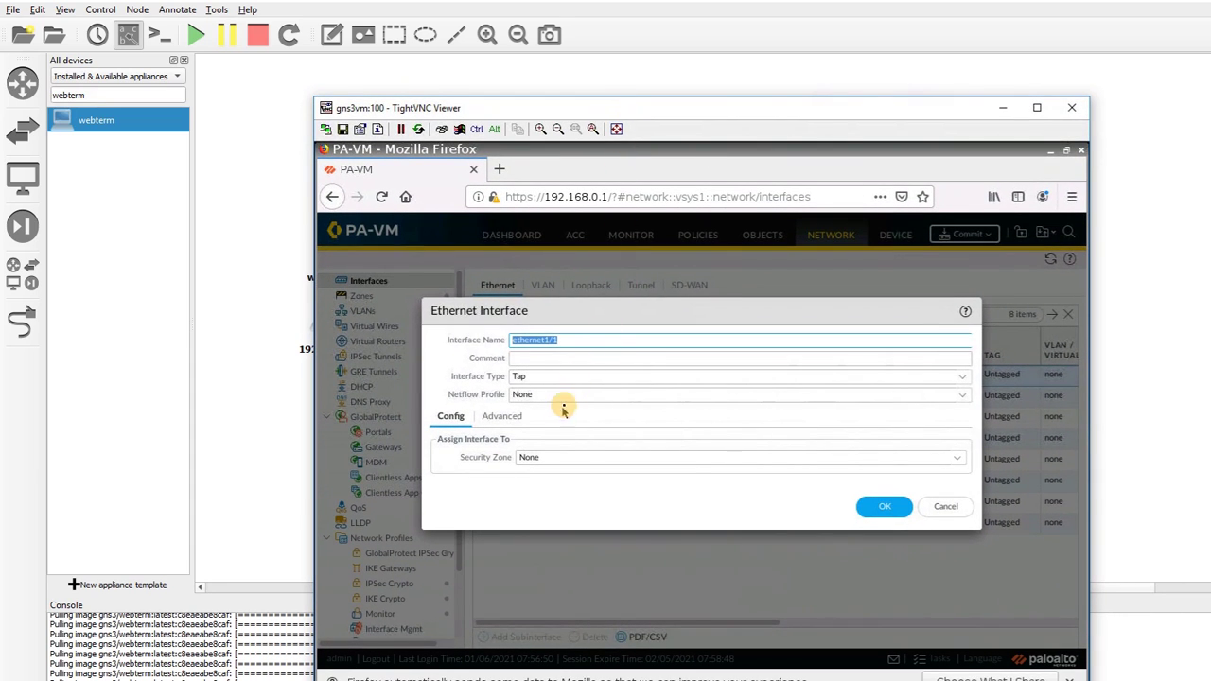
pyautogui.click(960, 383)
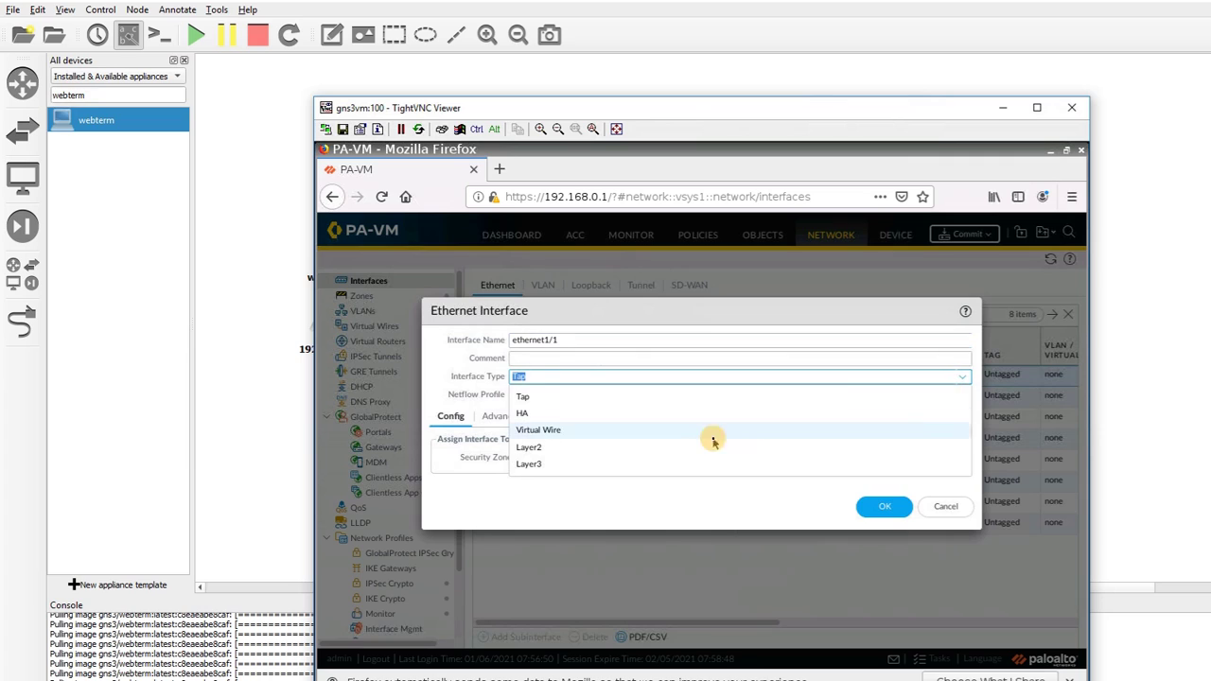
pyautogui.click(682, 456)
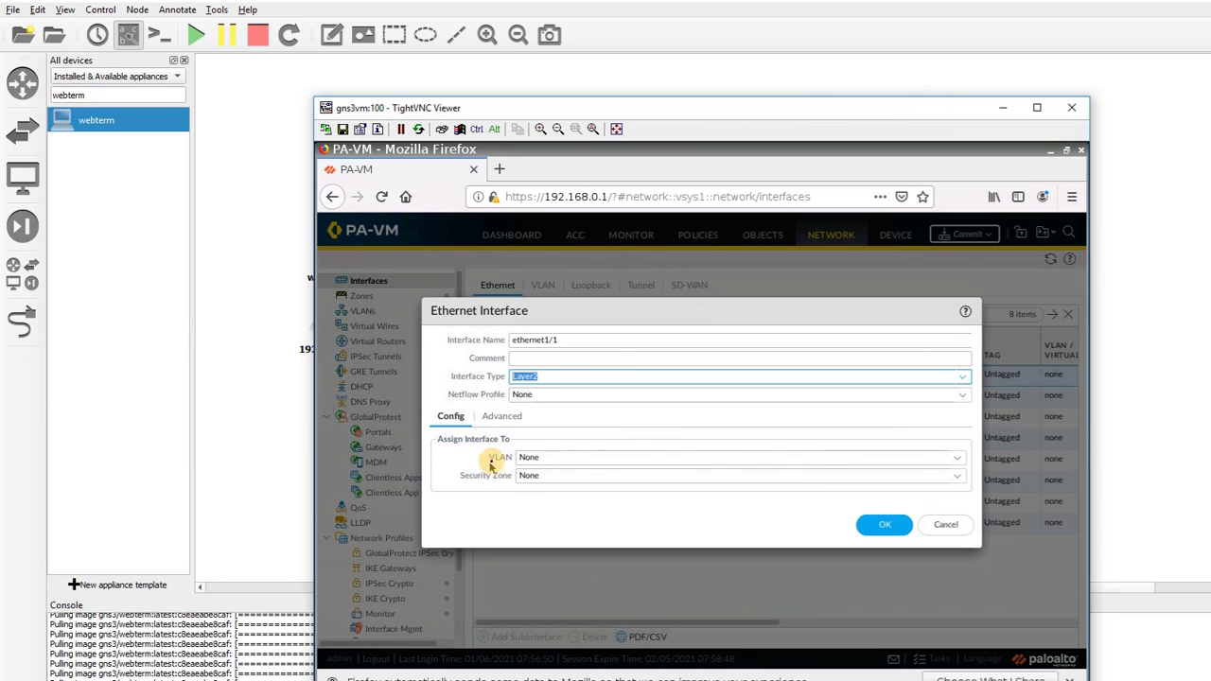
# Create VLAN '100' with the vlan interface for ethernet1/1 and save the interface
pyautogui.click(960, 461)
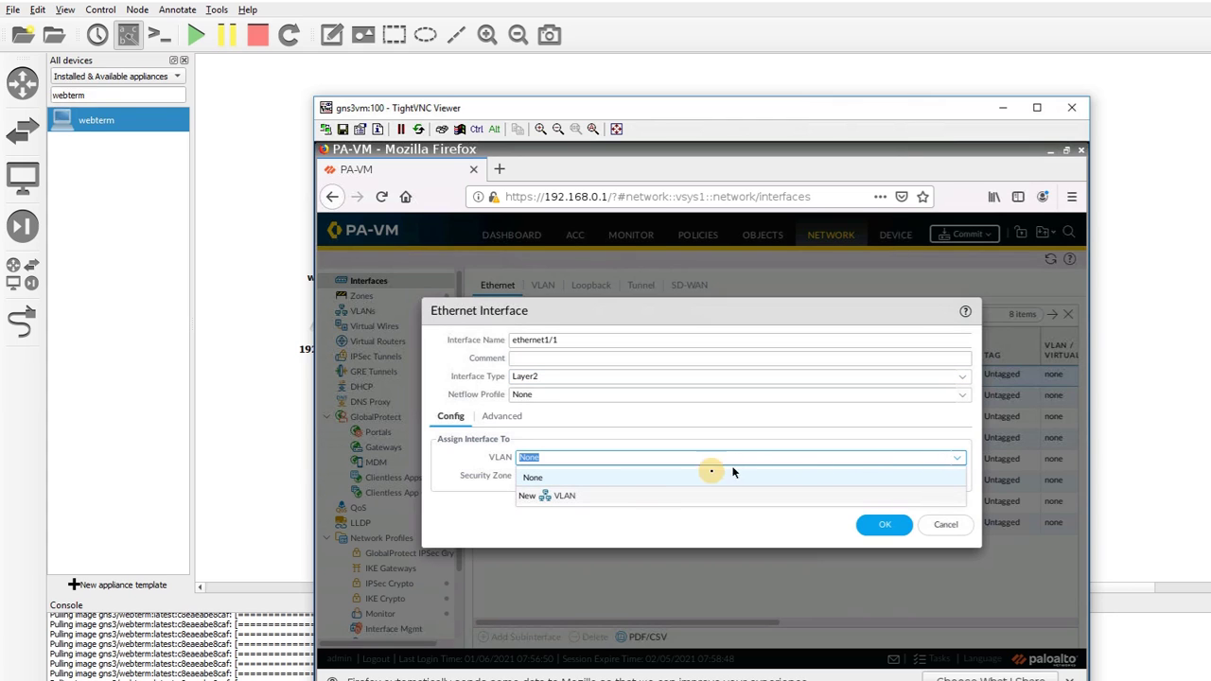
pyautogui.click(565, 498)
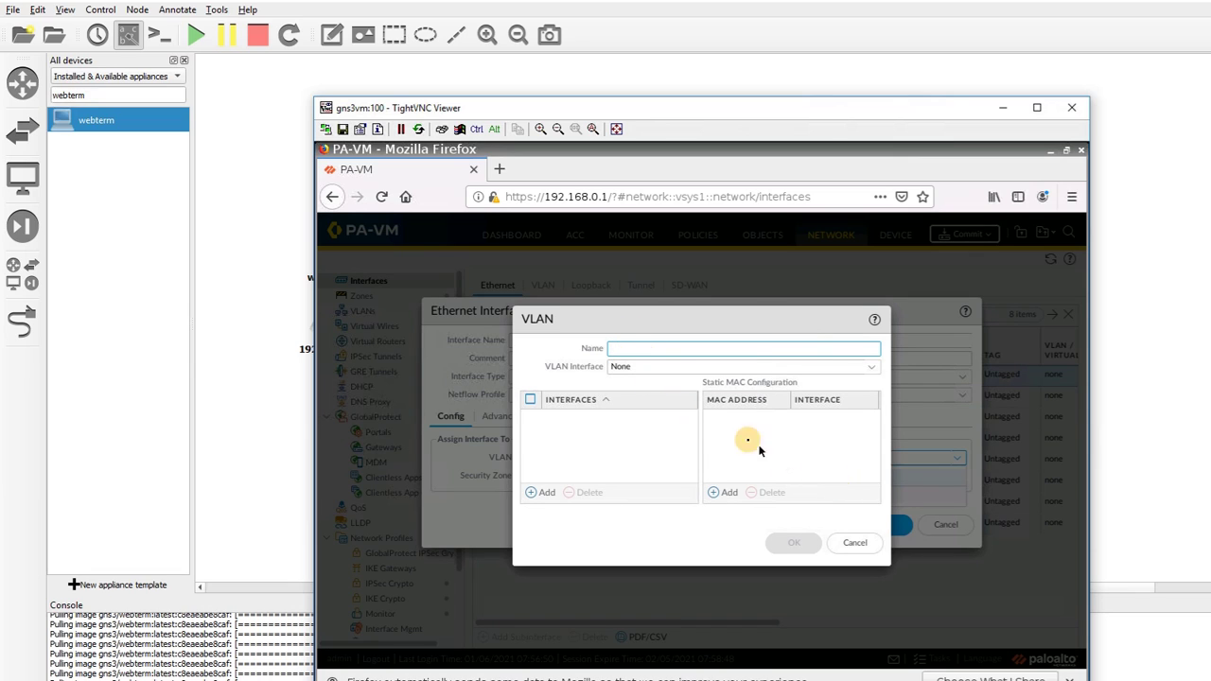
pyautogui.click(647, 352)
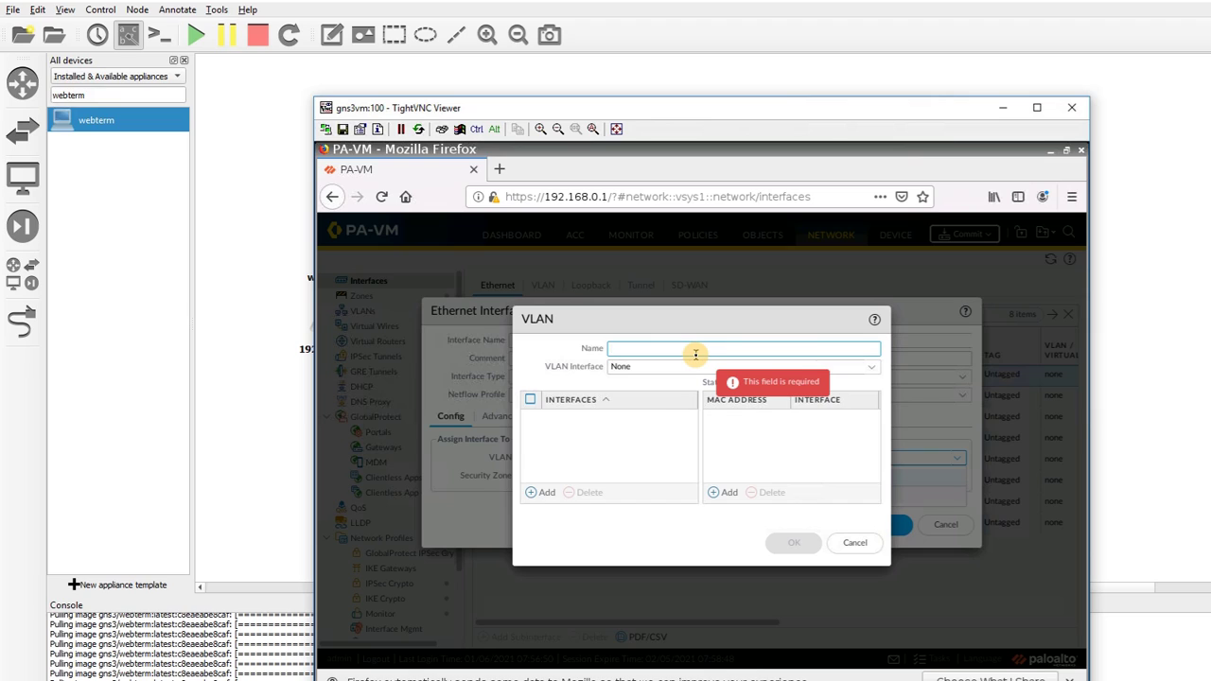
pyautogui.write('100')
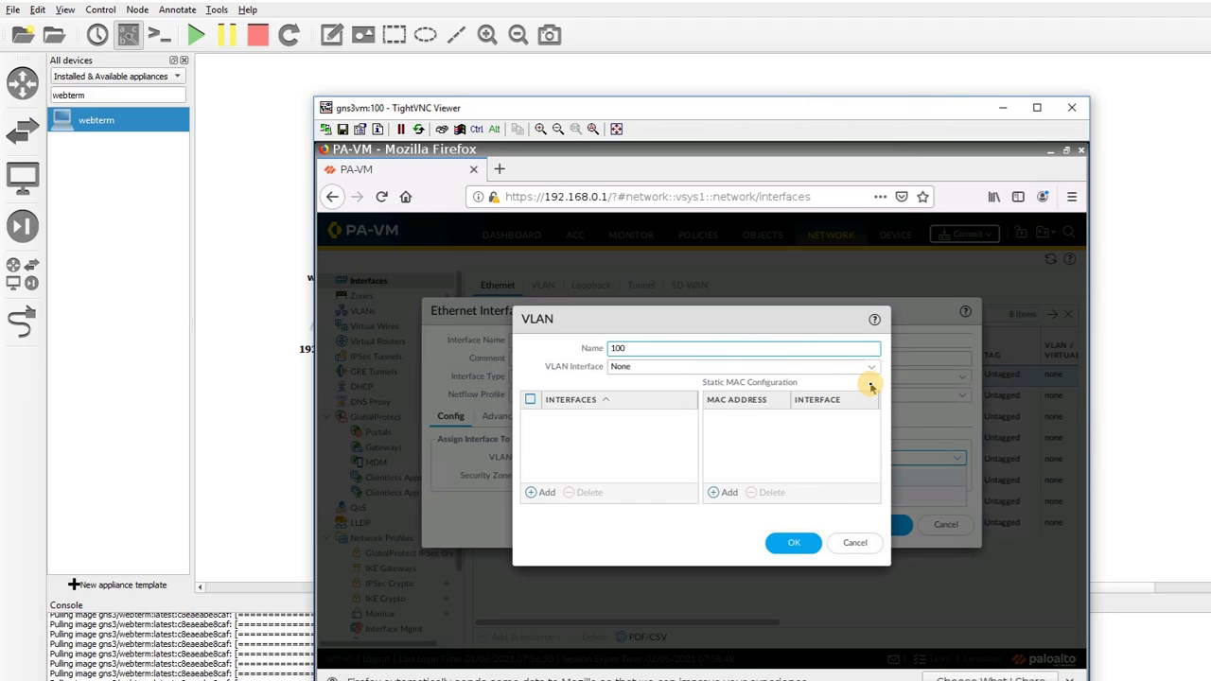
pyautogui.click(869, 371)
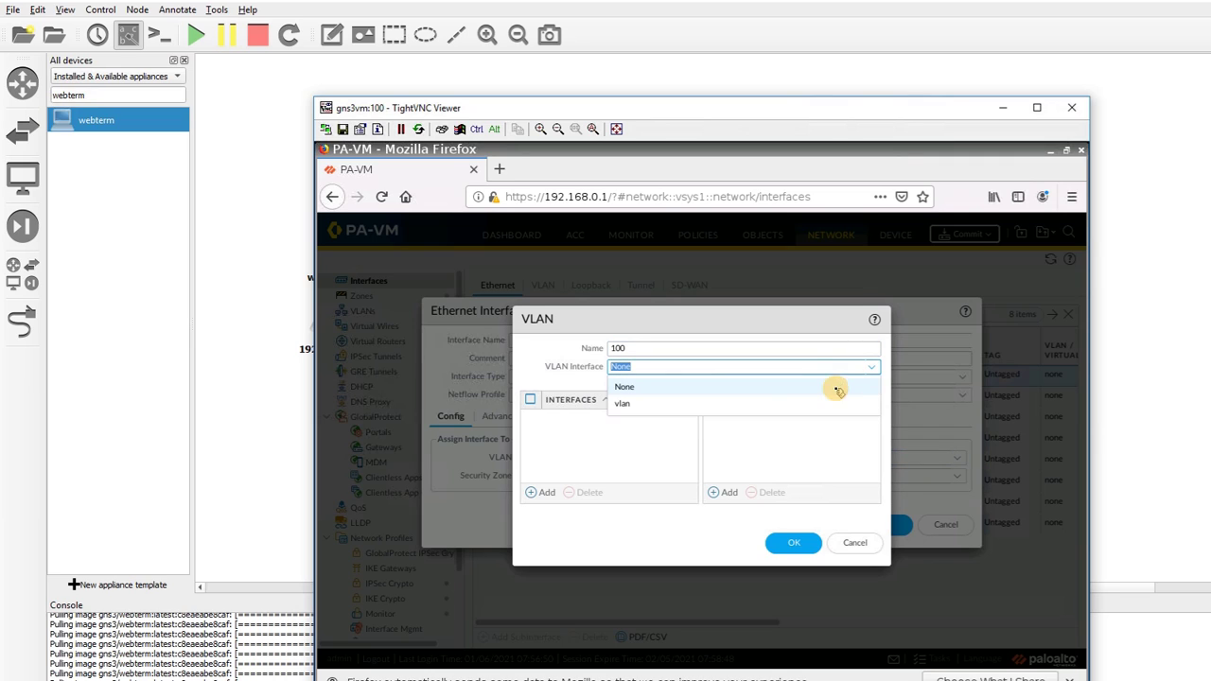
pyautogui.click(640, 406)
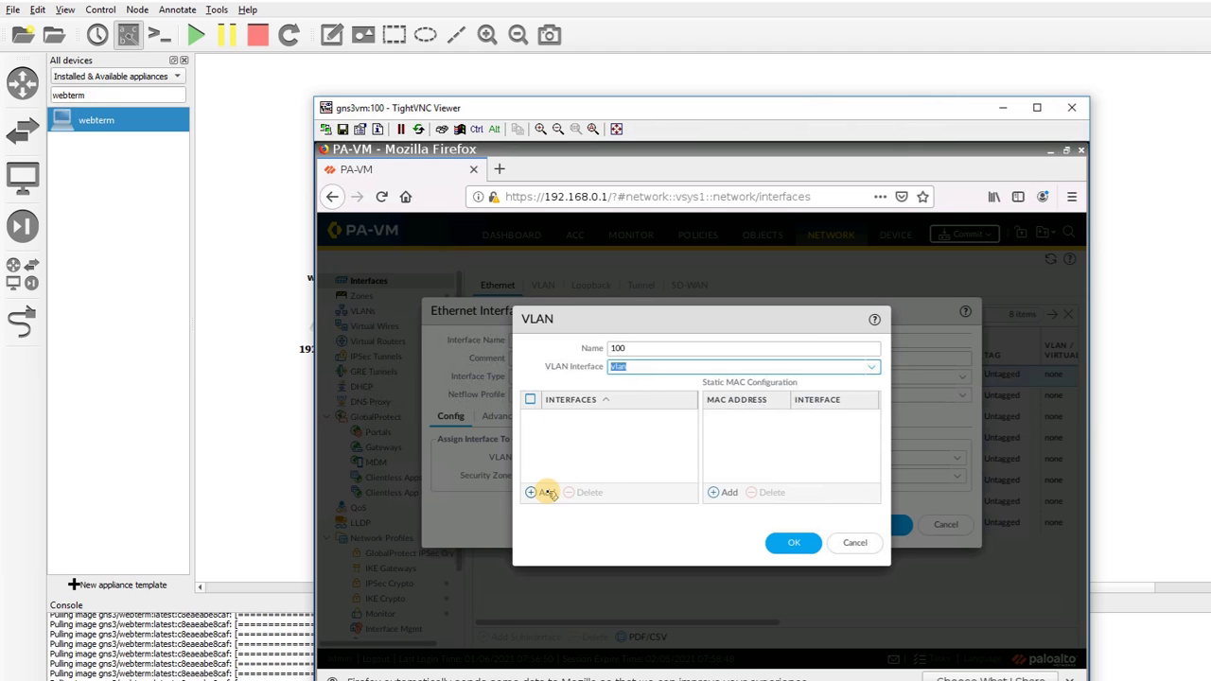
pyautogui.click(791, 542)
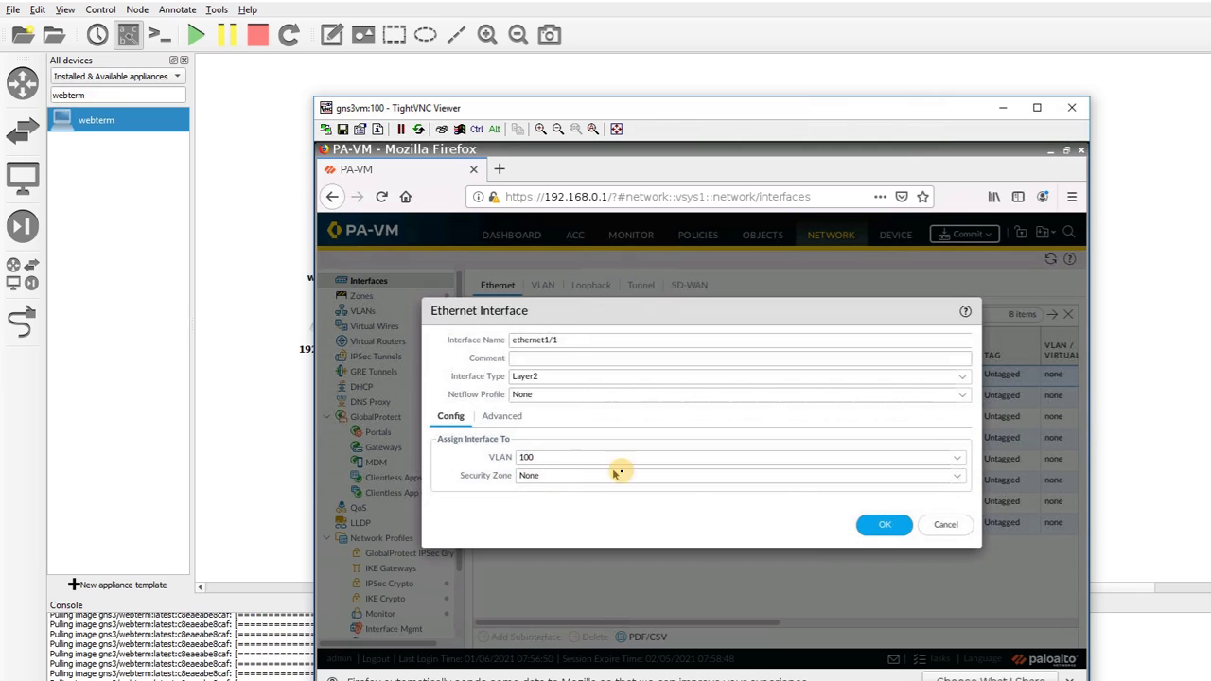
pyautogui.click(885, 524)
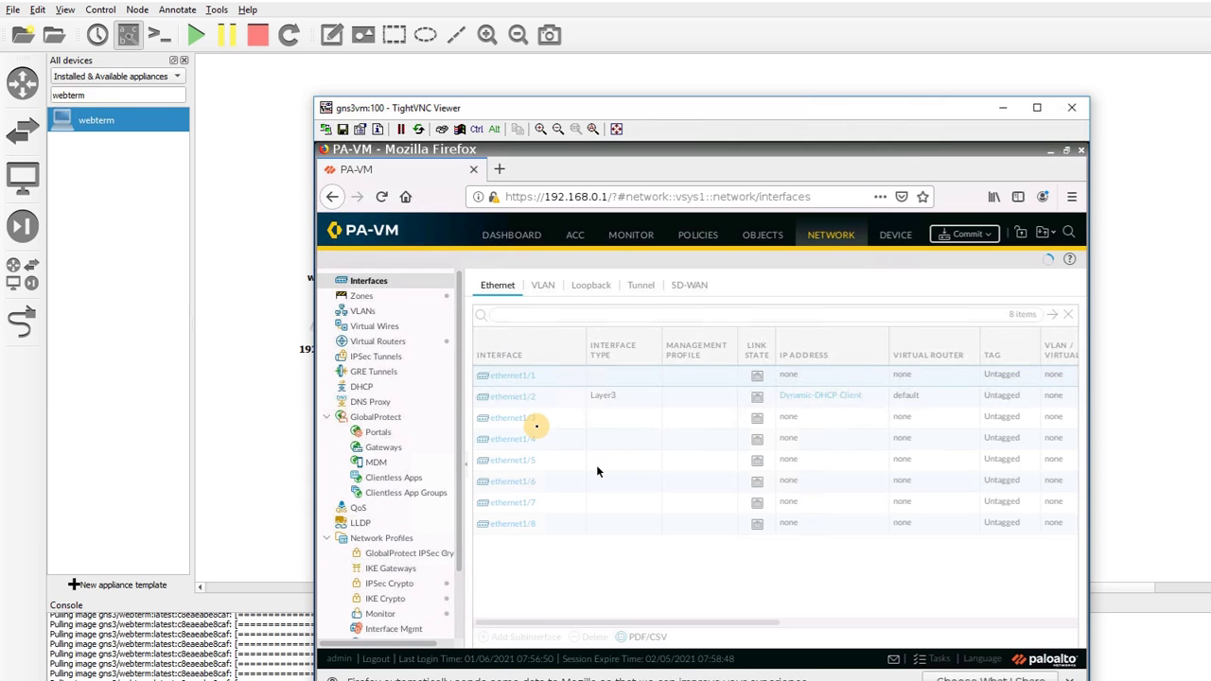
# Make ethernet1/3 a Layer2 interface in VLAN 100
pyautogui.click(521, 420)
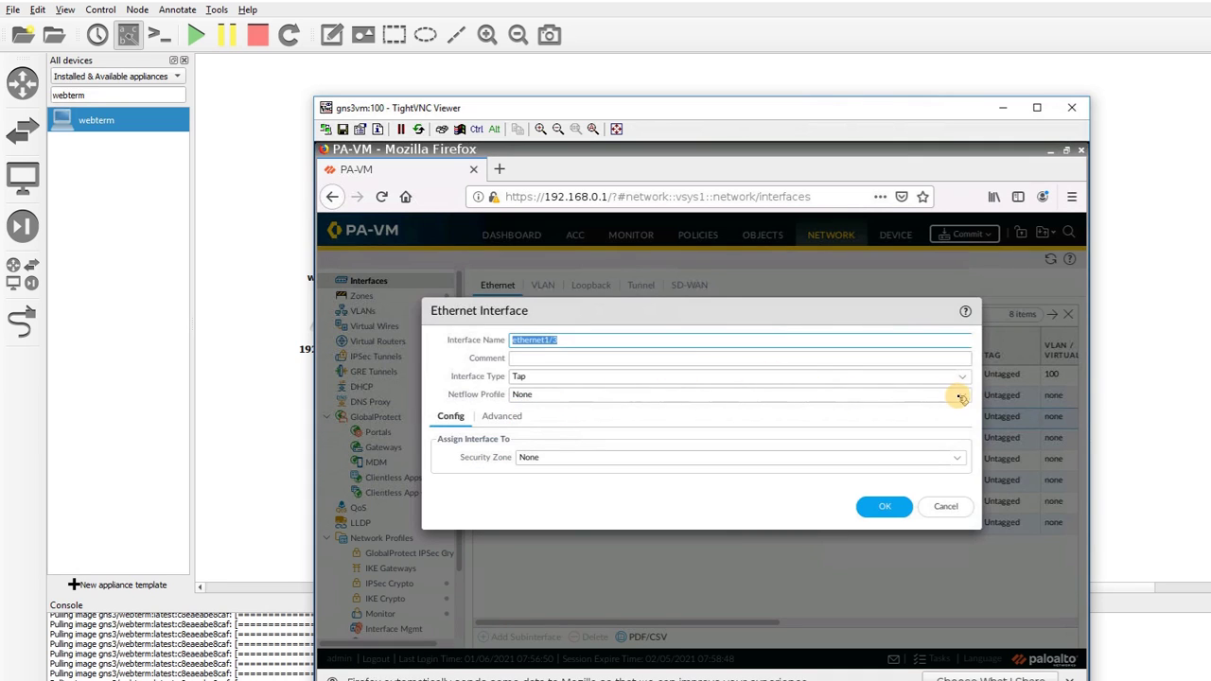
pyautogui.click(963, 378)
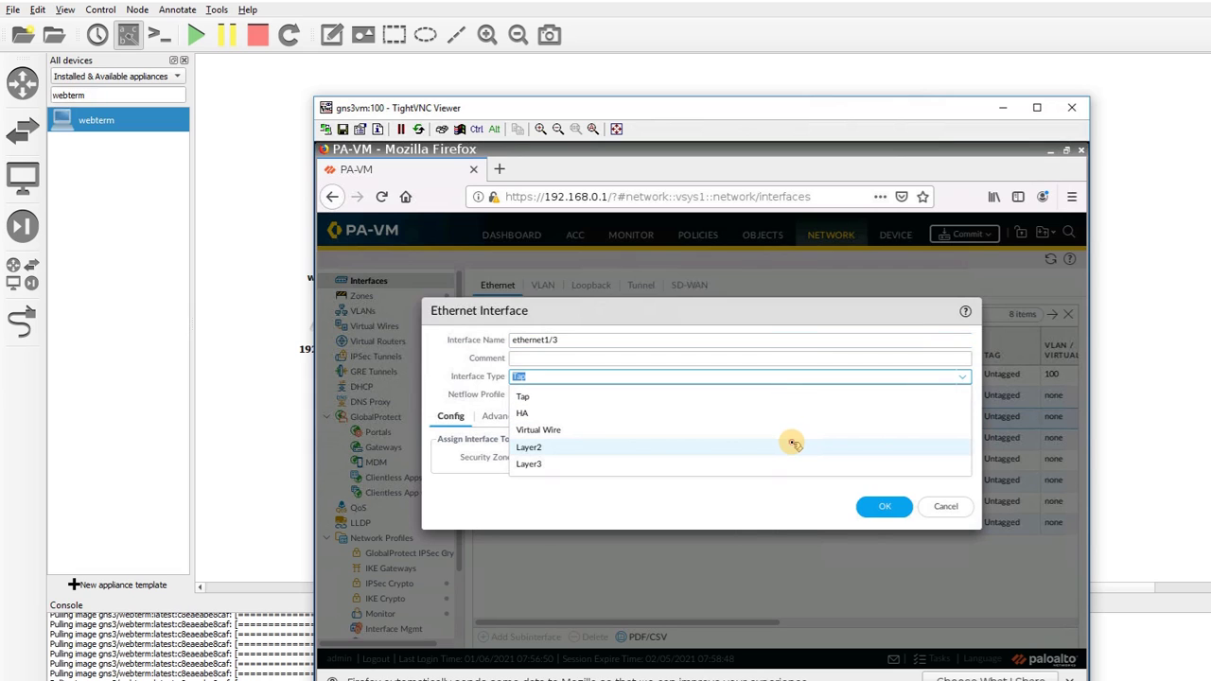
pyautogui.click(793, 444)
pyautogui.click(961, 461)
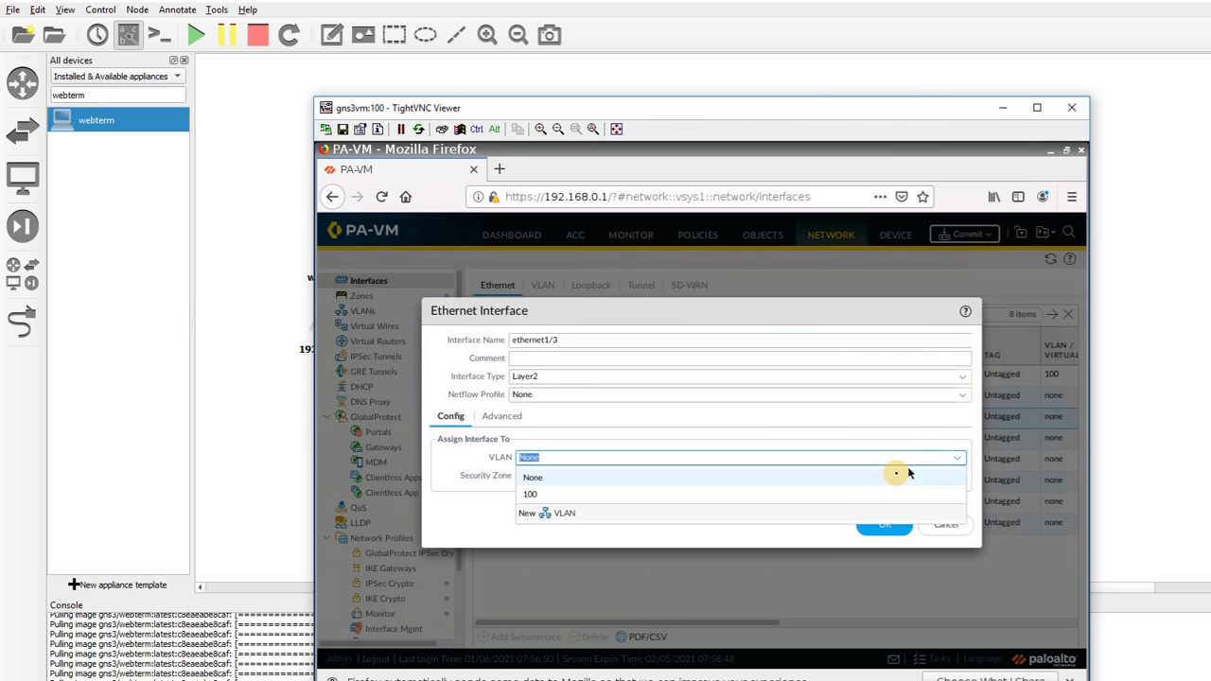
pyautogui.click(829, 494)
pyautogui.click(884, 527)
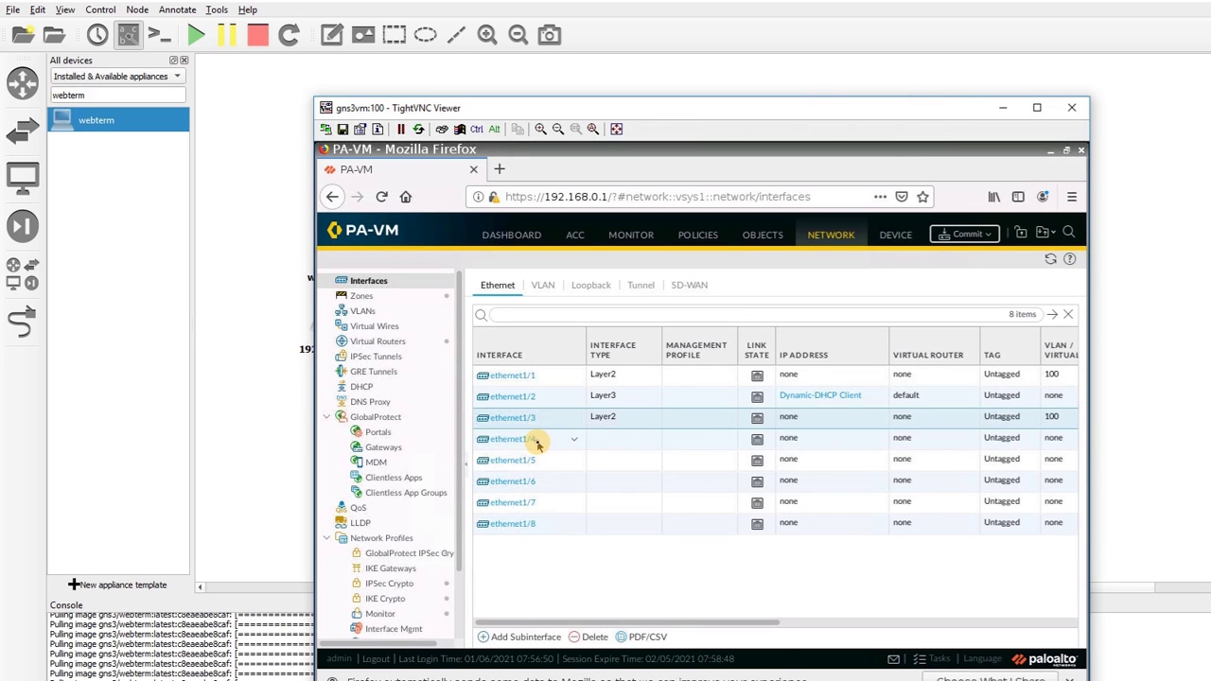
# Make ethernet1/4 a Layer2 interface in VLAN 100
pyautogui.click(537, 442)
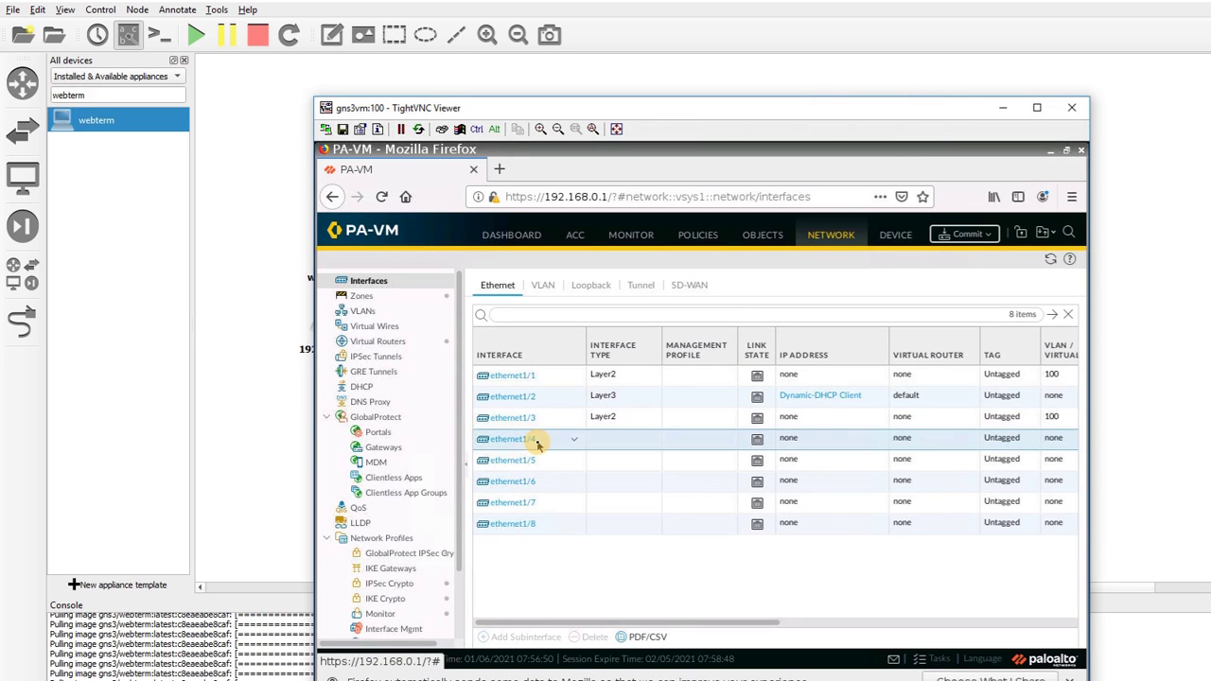
pyautogui.click(678, 449)
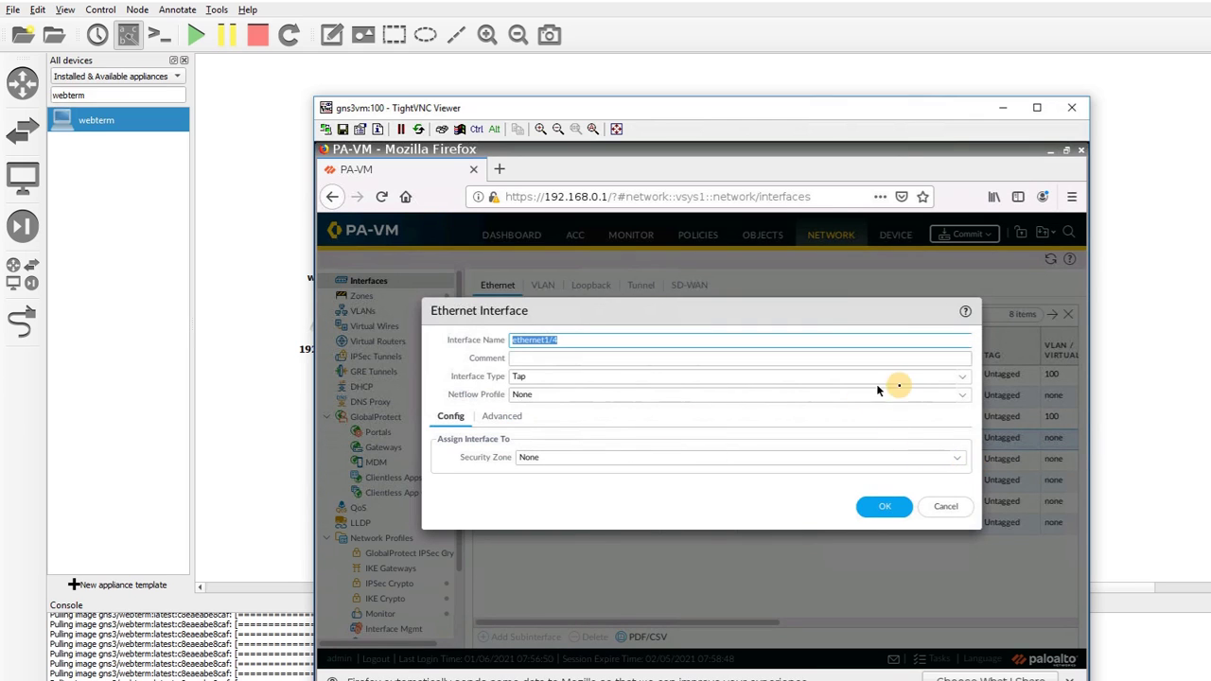
pyautogui.click(962, 376)
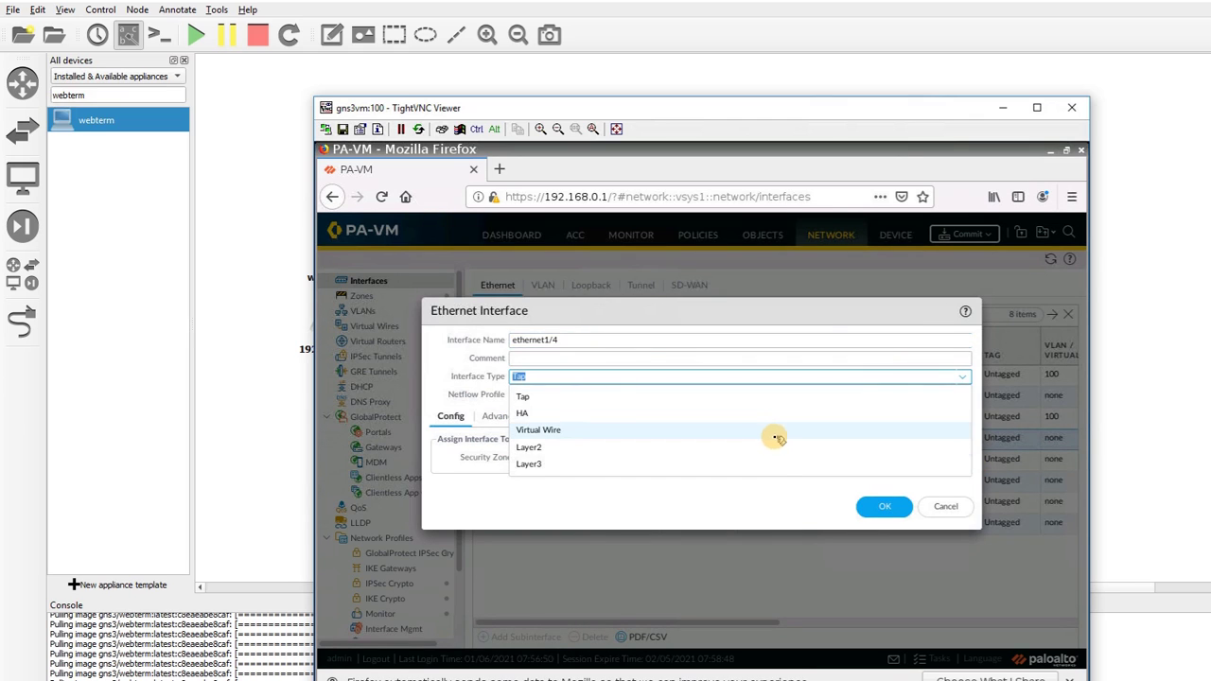
pyautogui.click(774, 445)
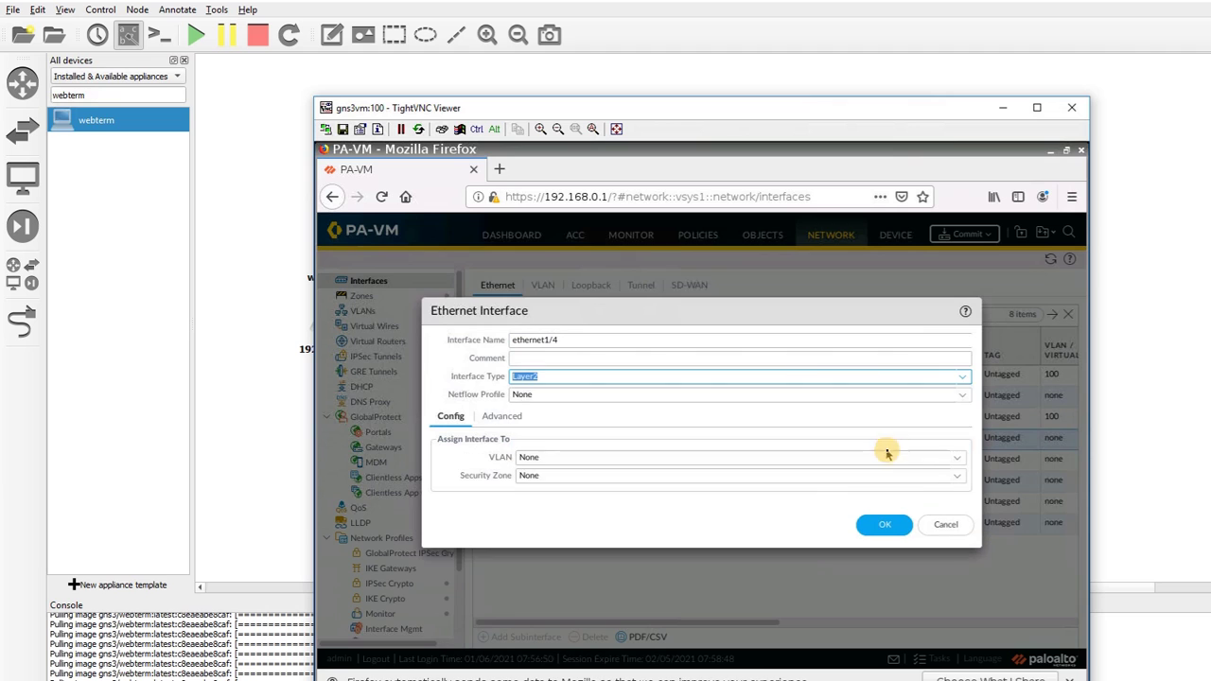
pyautogui.click(959, 457)
pyautogui.click(885, 492)
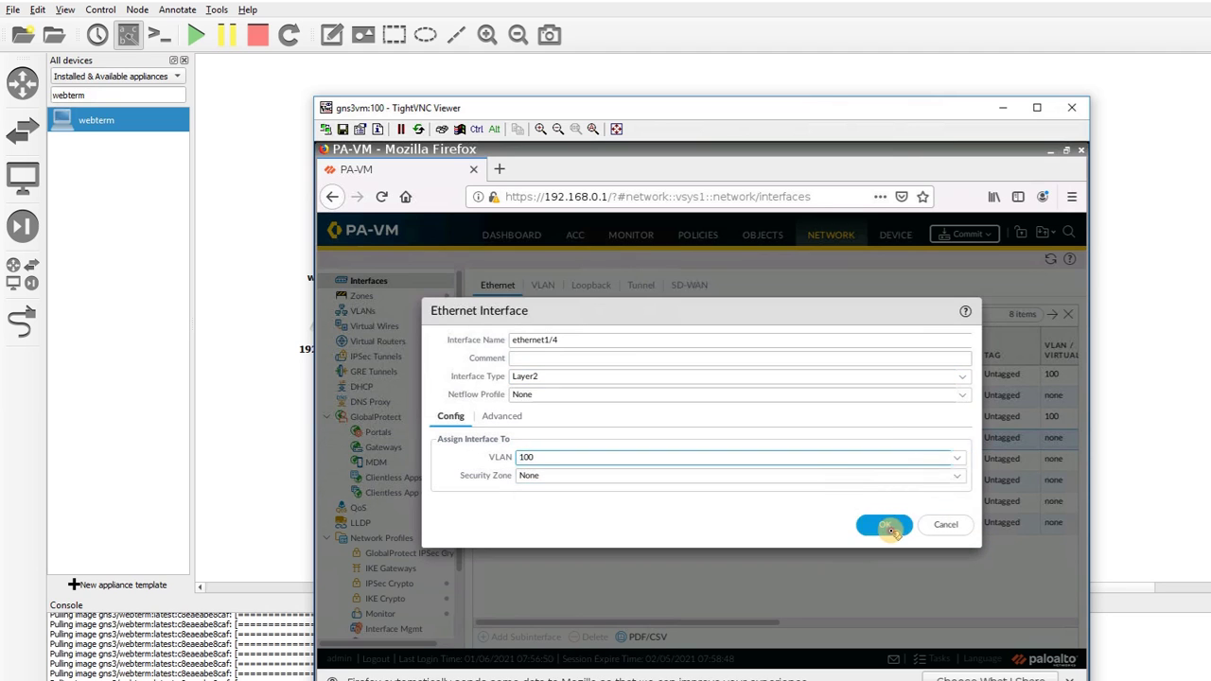
pyautogui.click(886, 526)
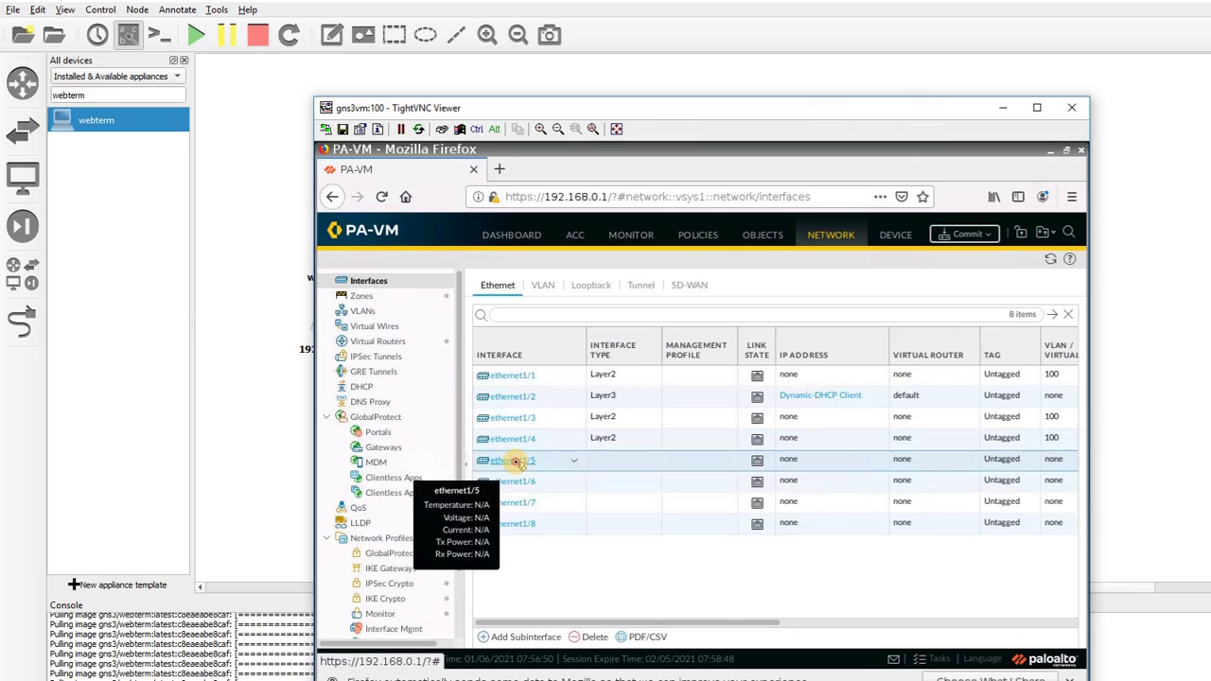
# Make ethernet1/5 and ethernet1/6 Layer2 interfaces in VLAN 100
pyautogui.doubleClick(808, 466)
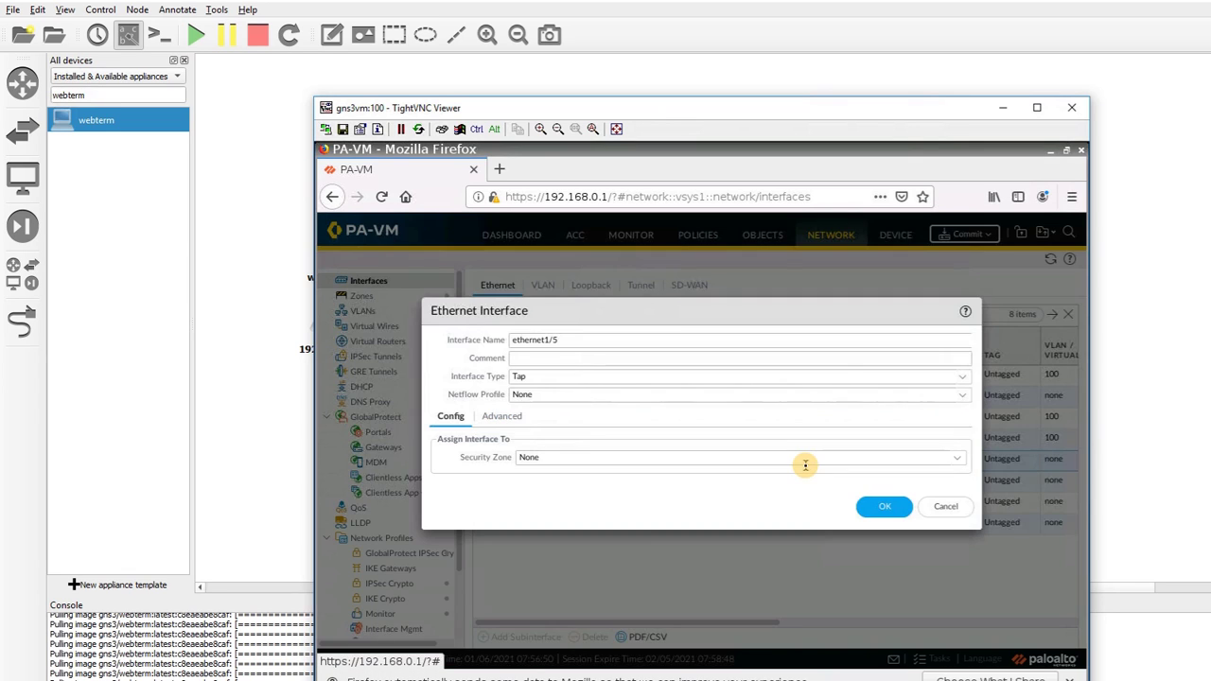
pyautogui.click(960, 379)
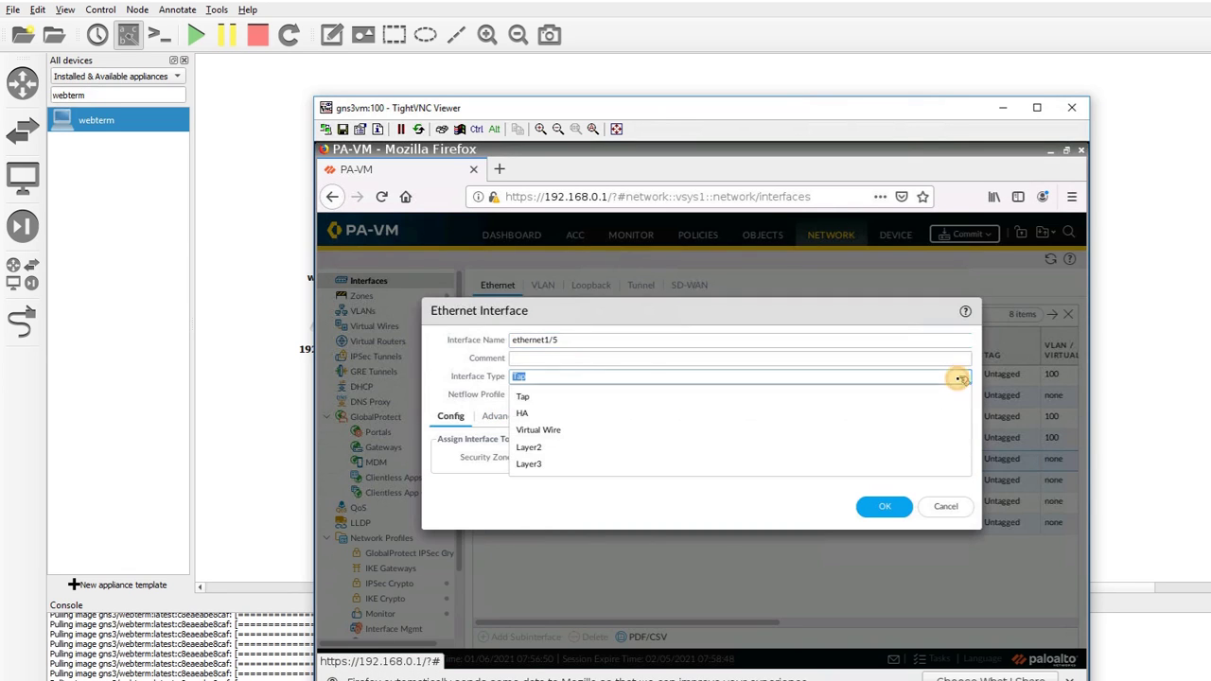
pyautogui.click(785, 447)
pyautogui.click(958, 458)
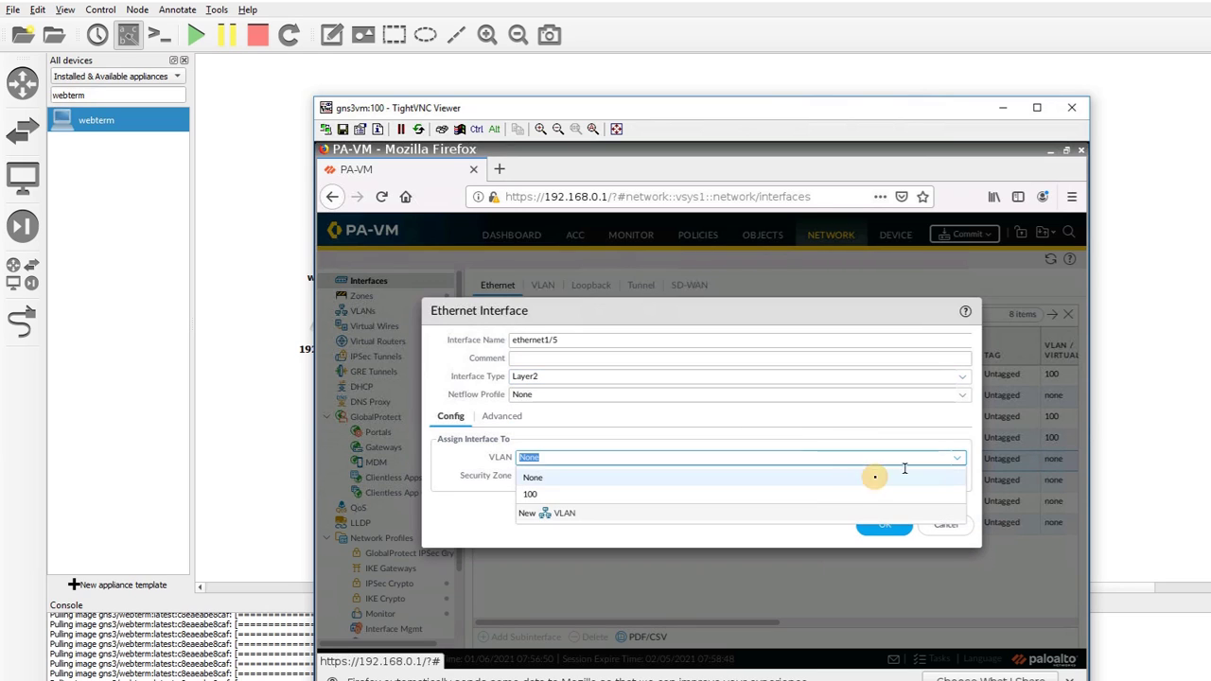
pyautogui.click(816, 494)
pyautogui.click(882, 523)
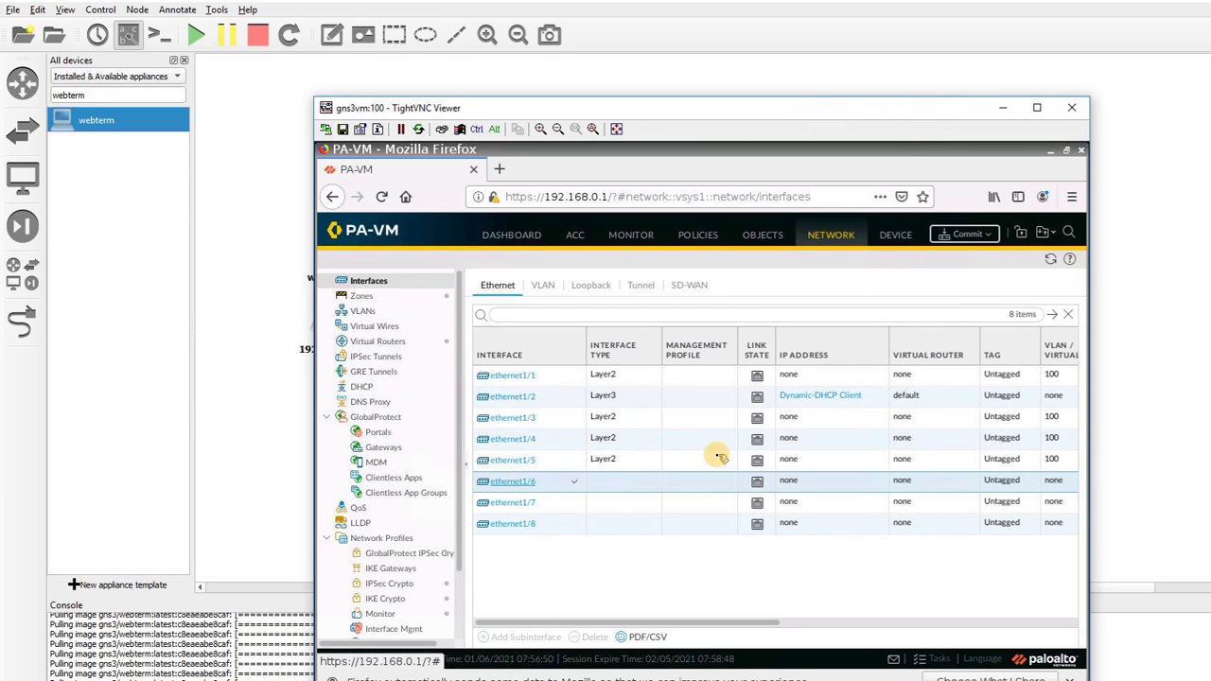
pyautogui.click(754, 456)
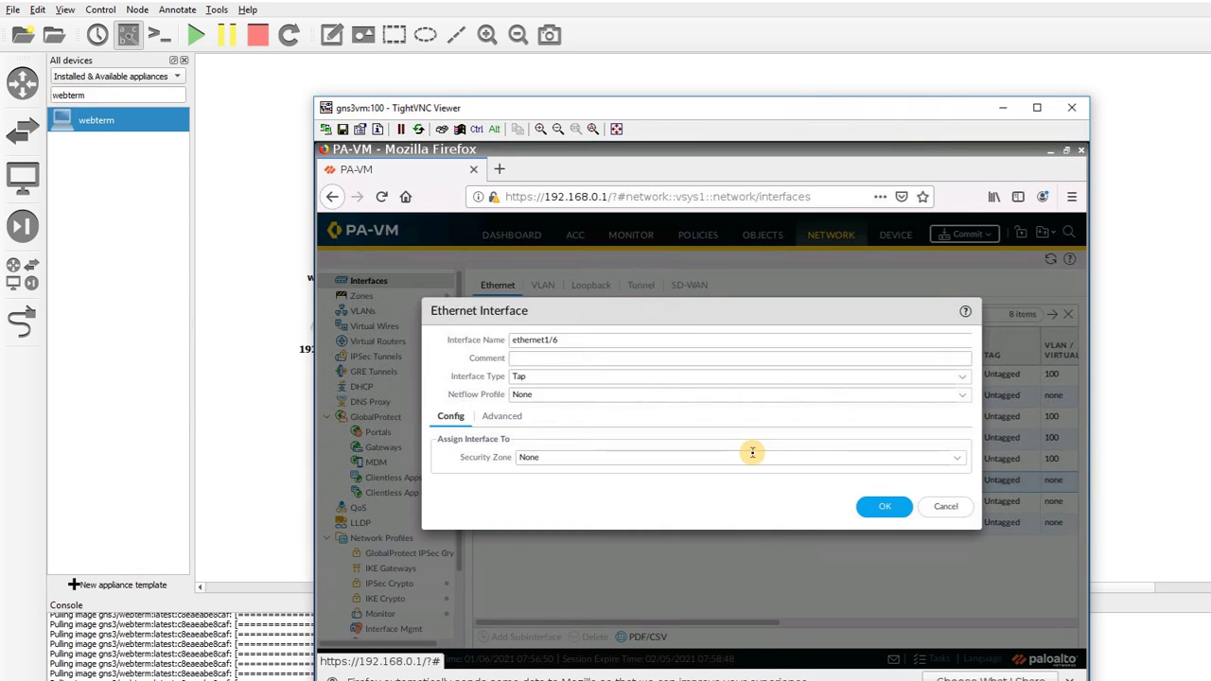
pyautogui.click(960, 376)
pyautogui.click(809, 446)
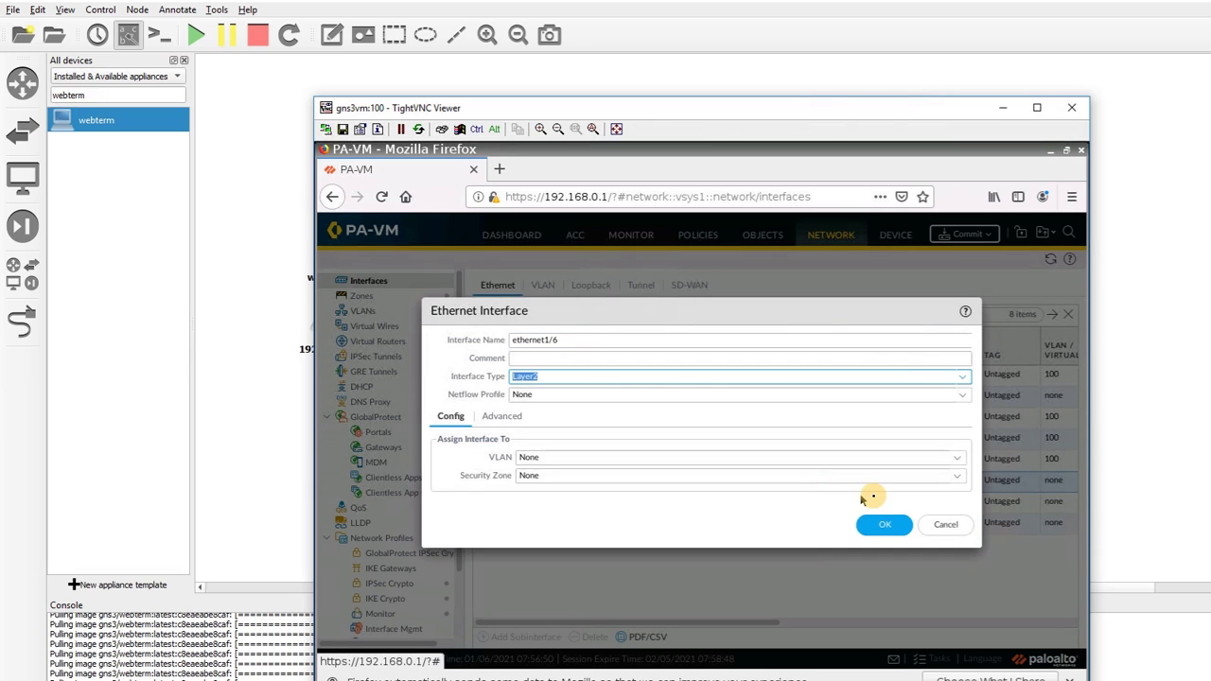
pyautogui.click(947, 458)
pyautogui.click(849, 496)
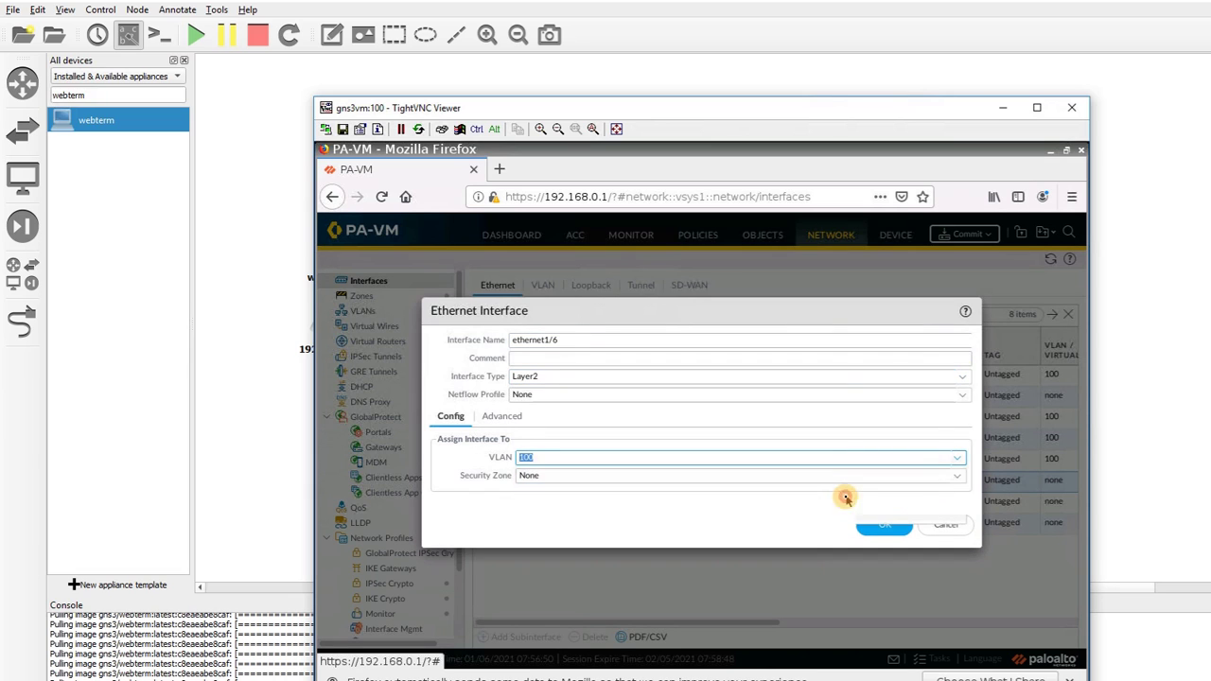
pyautogui.click(875, 525)
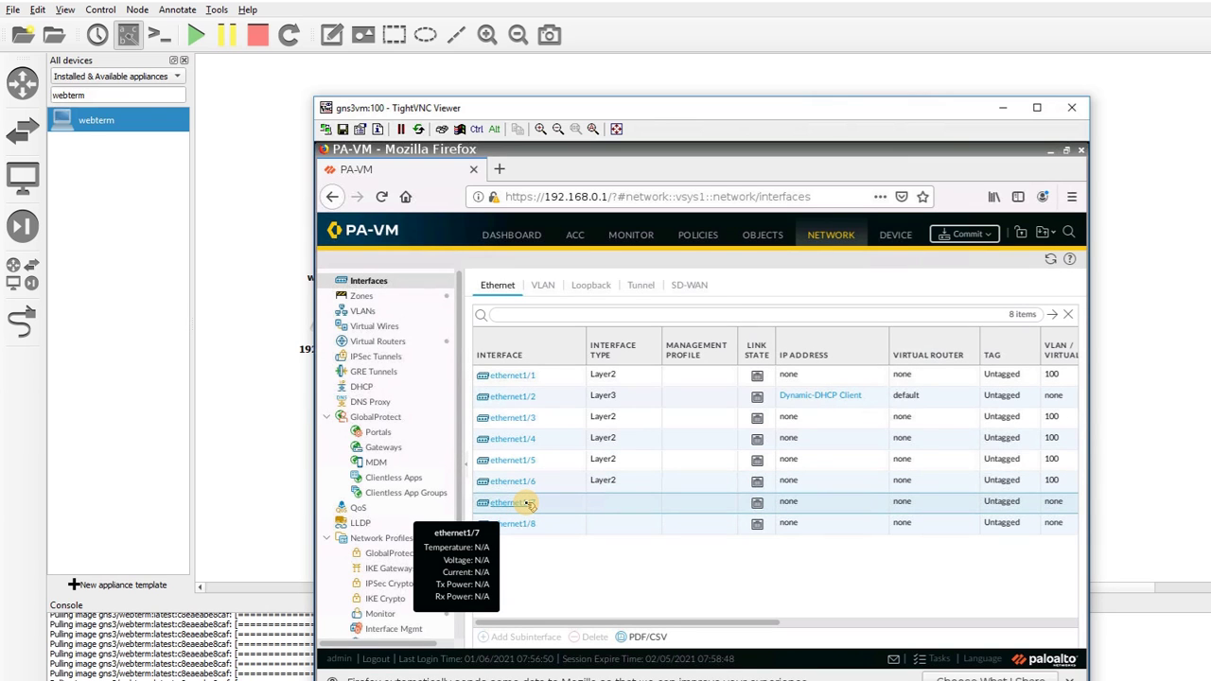
# Make ethernet1/7 and ethernet1/8 Layer2 interfaces in VLAN 100
pyautogui.click(526, 503)
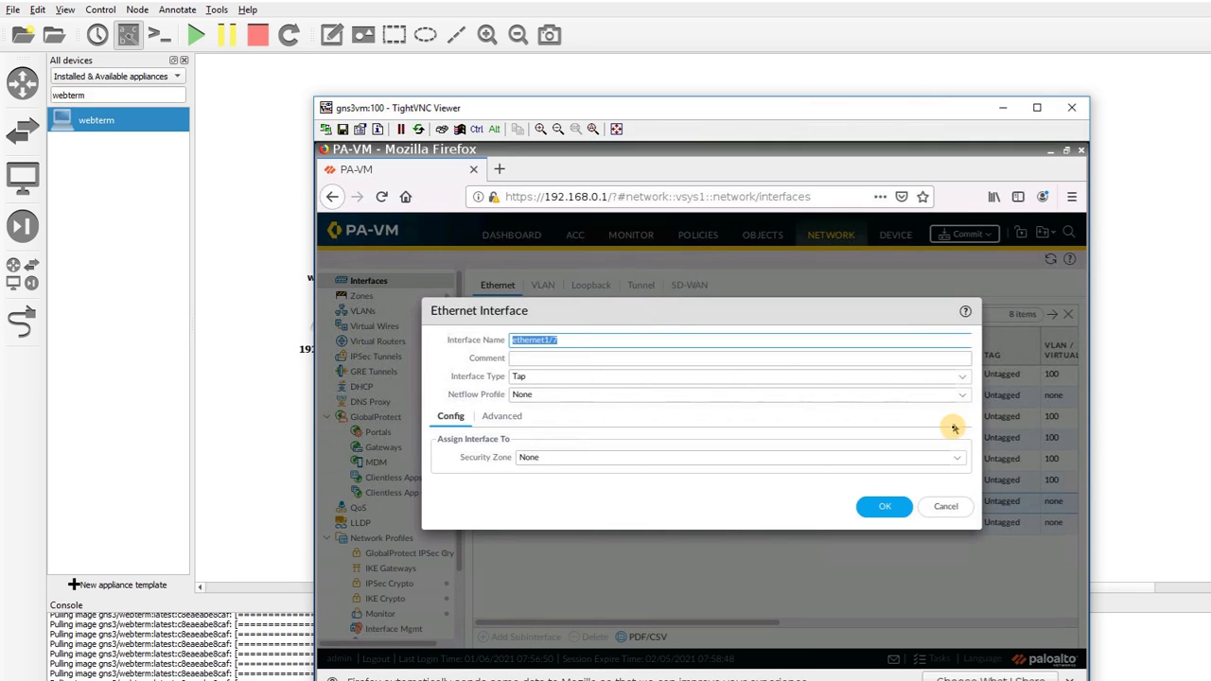
pyautogui.click(962, 375)
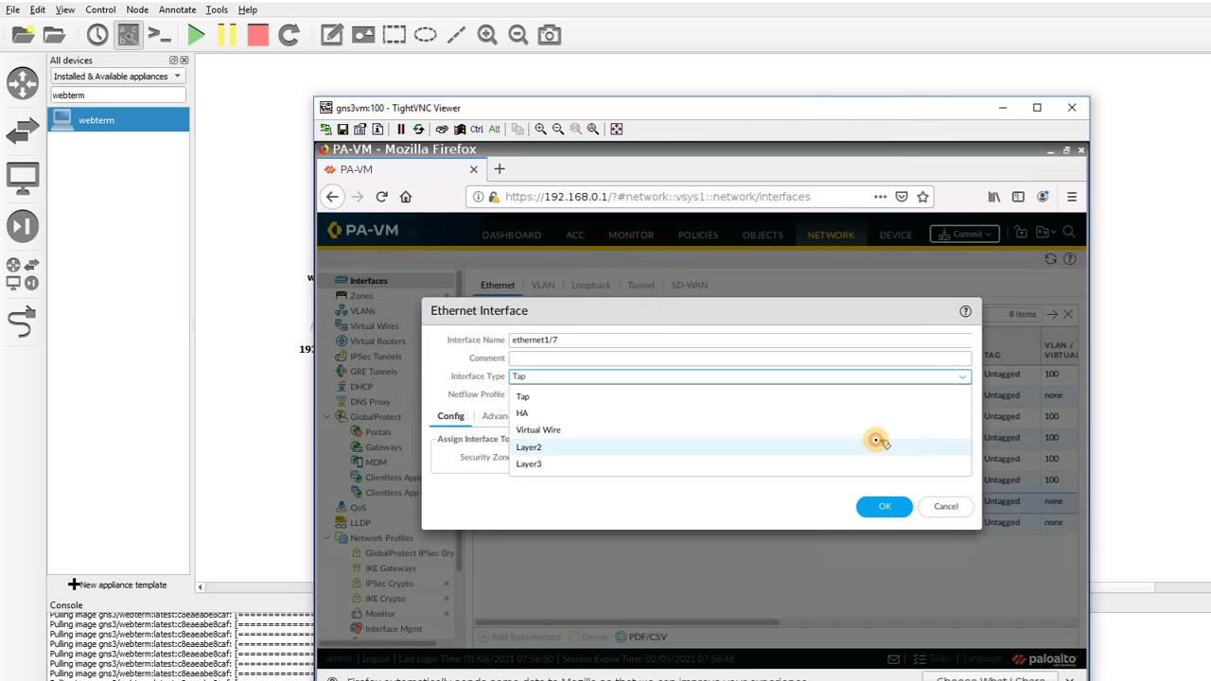
pyautogui.click(878, 441)
pyautogui.click(959, 458)
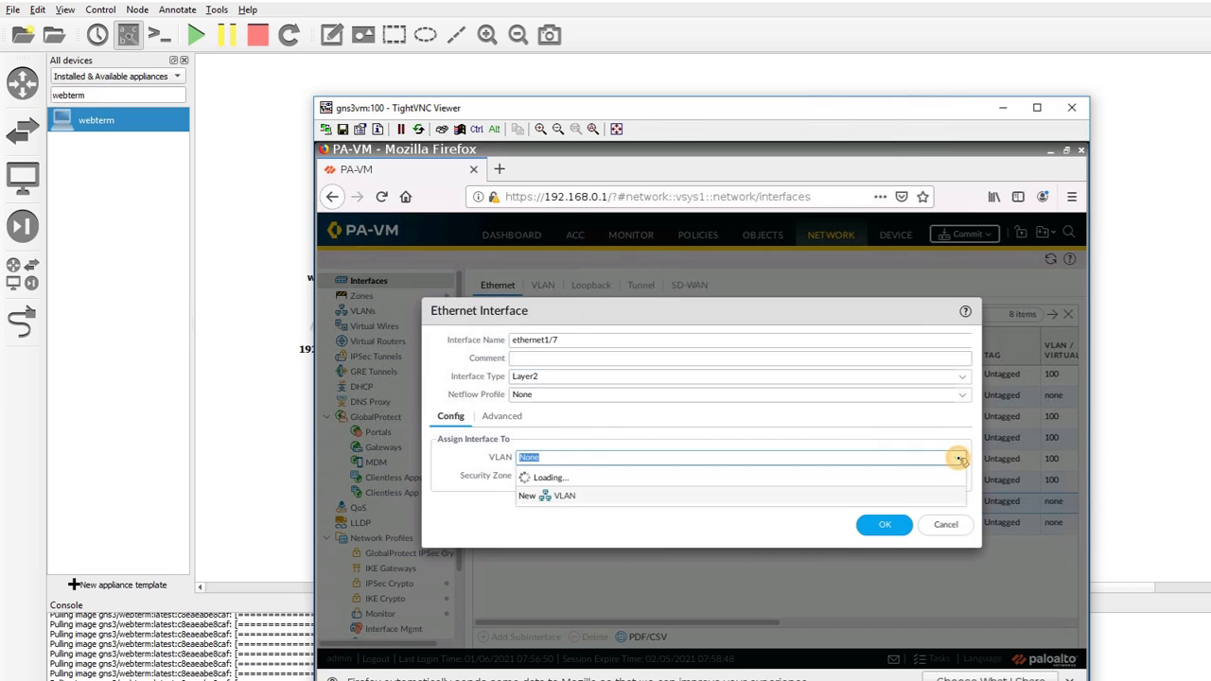
pyautogui.click(883, 494)
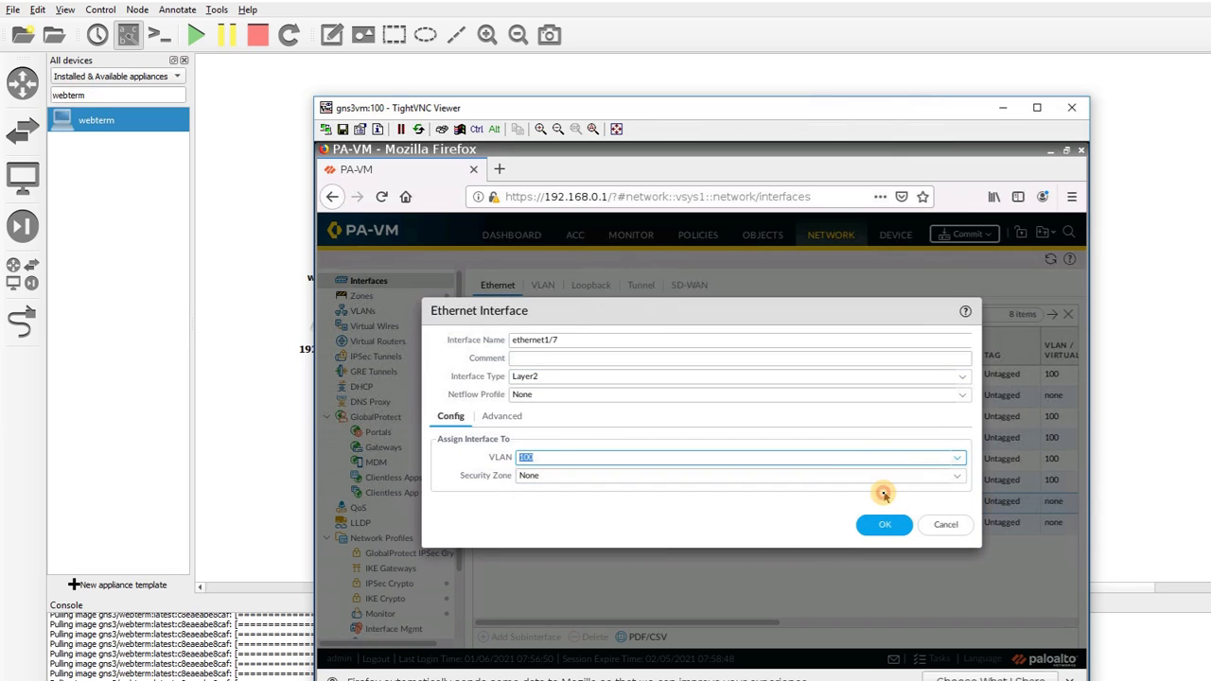
pyautogui.click(885, 523)
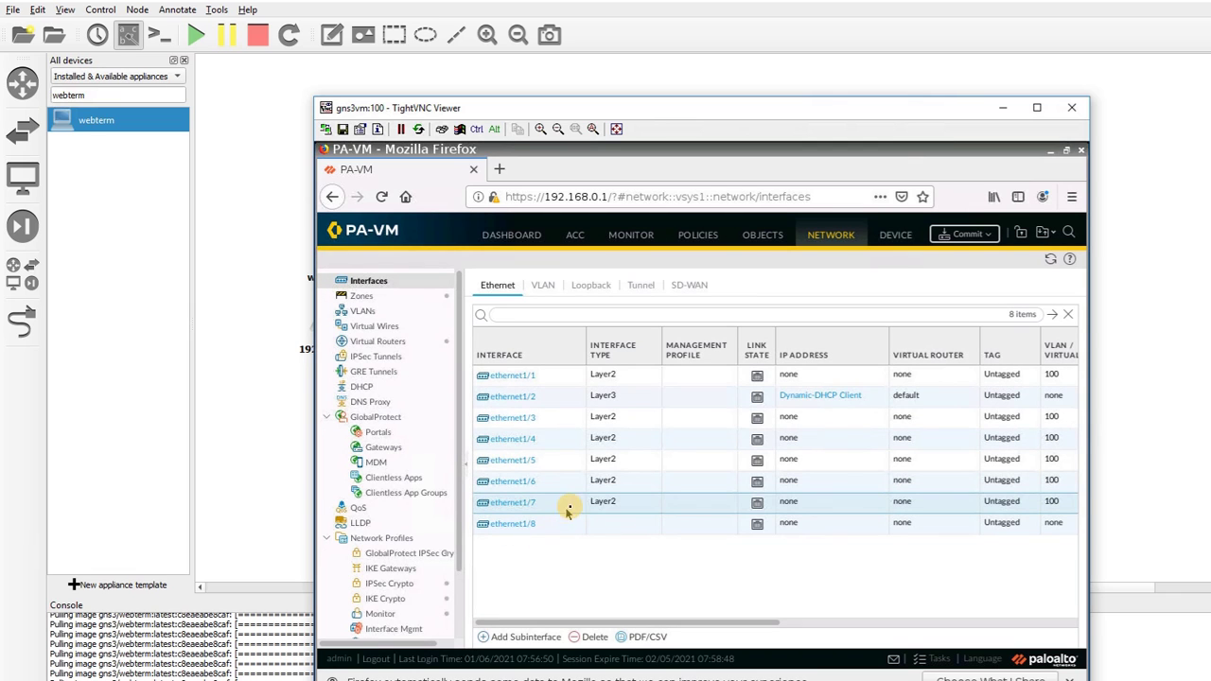
pyautogui.click(521, 523)
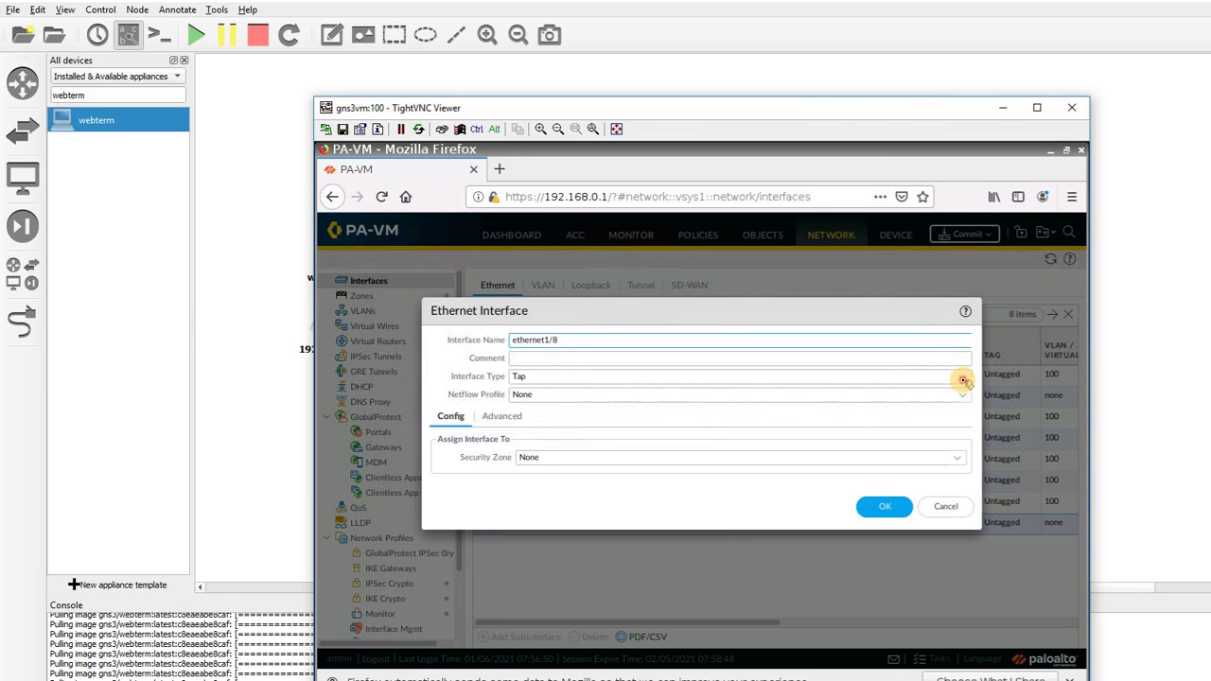
pyautogui.click(955, 377)
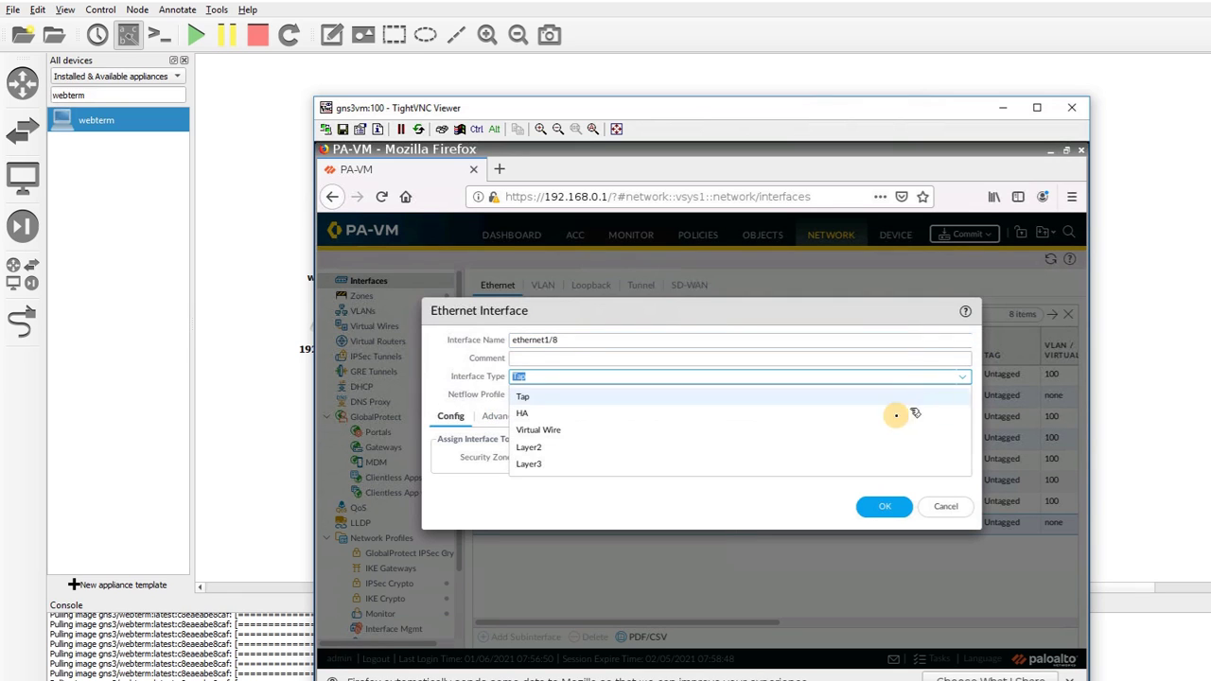
pyautogui.click(859, 453)
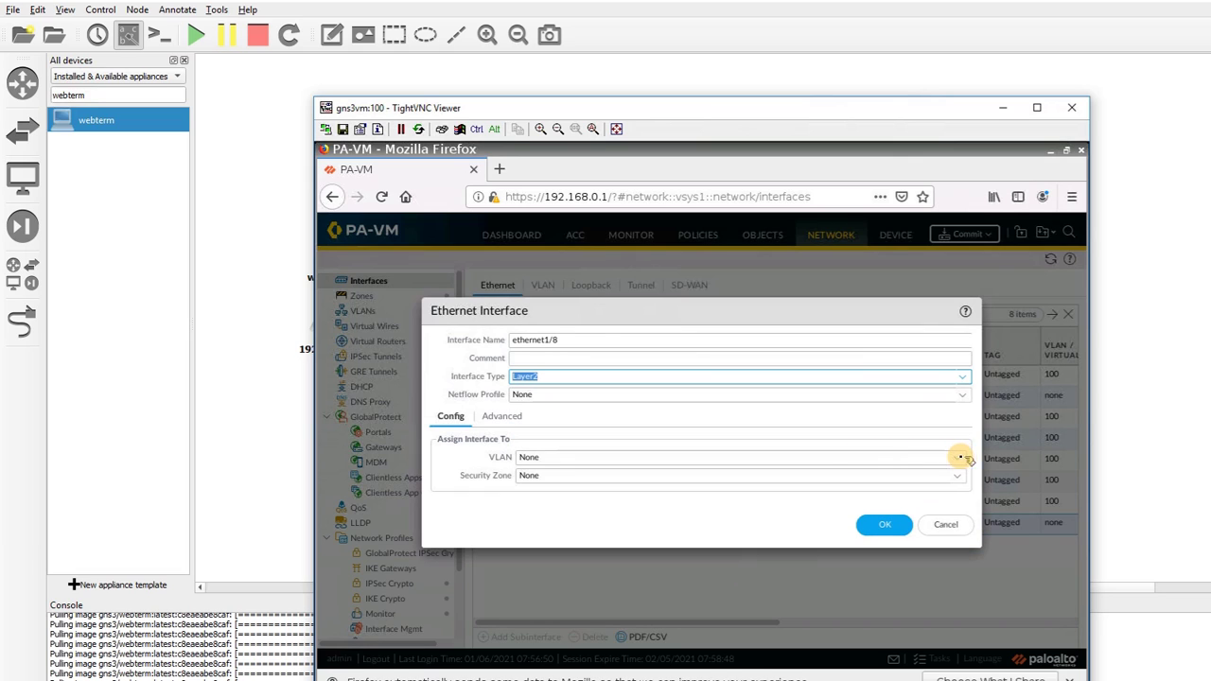
pyautogui.click(960, 457)
pyautogui.click(835, 493)
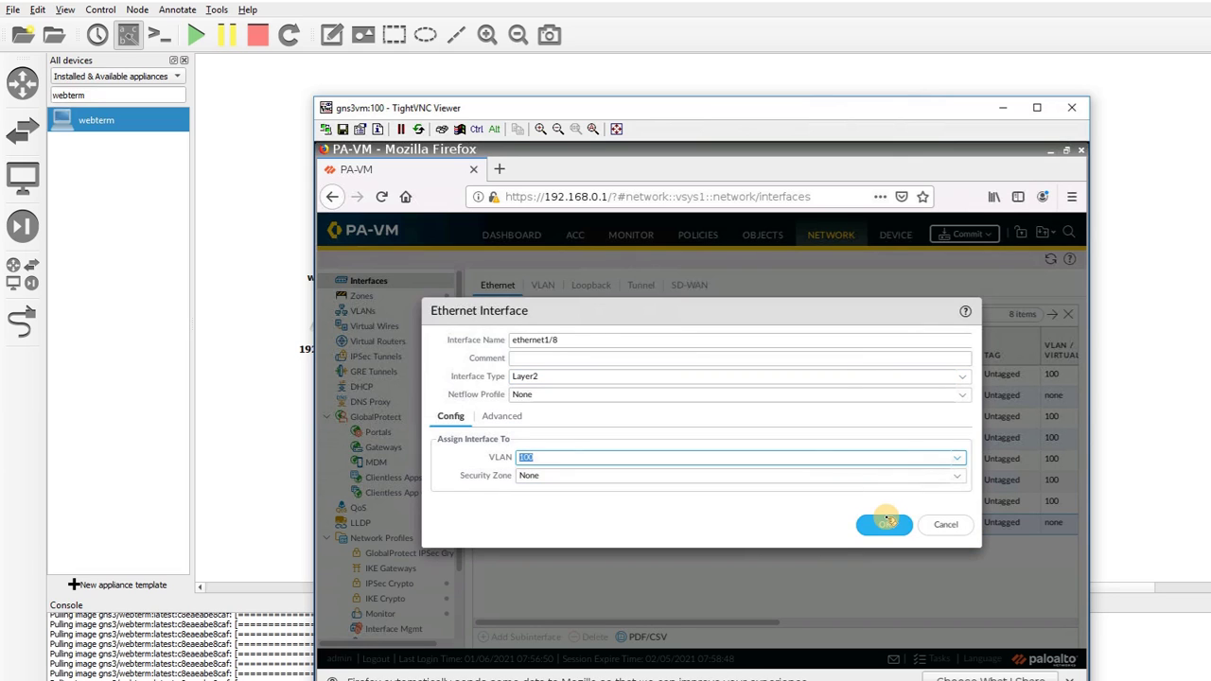
pyautogui.click(887, 523)
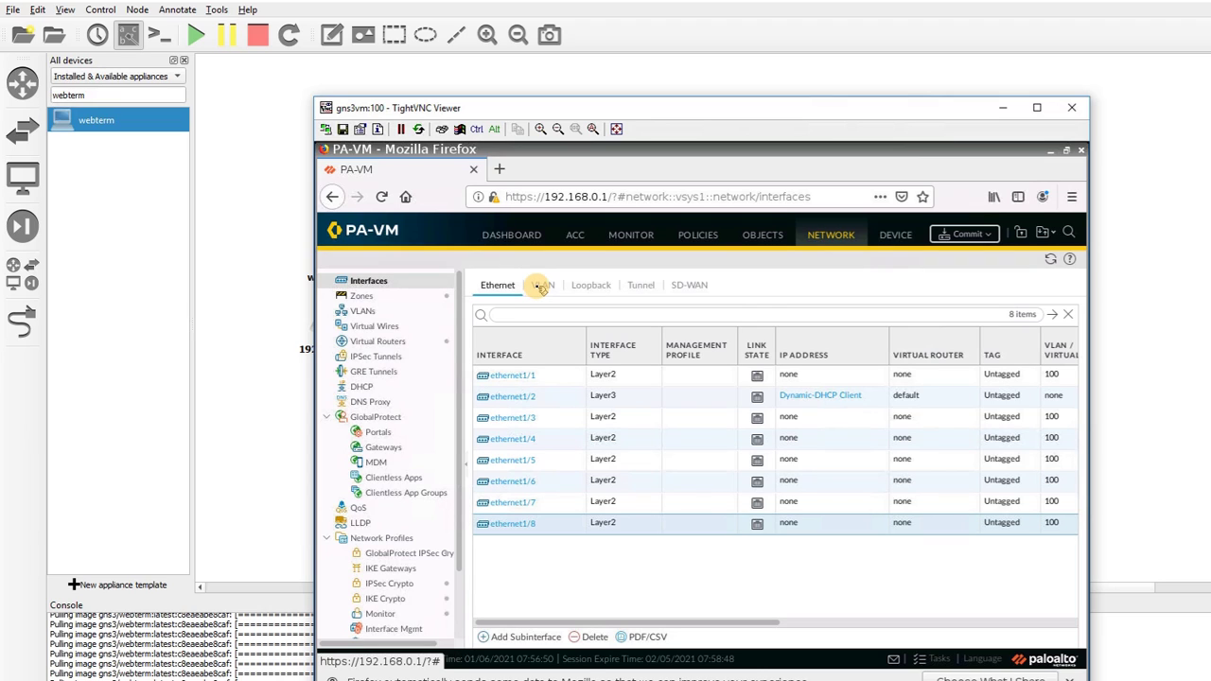
# Assign the vlan interface to VLAN 100 and the default virtual router, leaving its zone unset
pyautogui.click(542, 286)
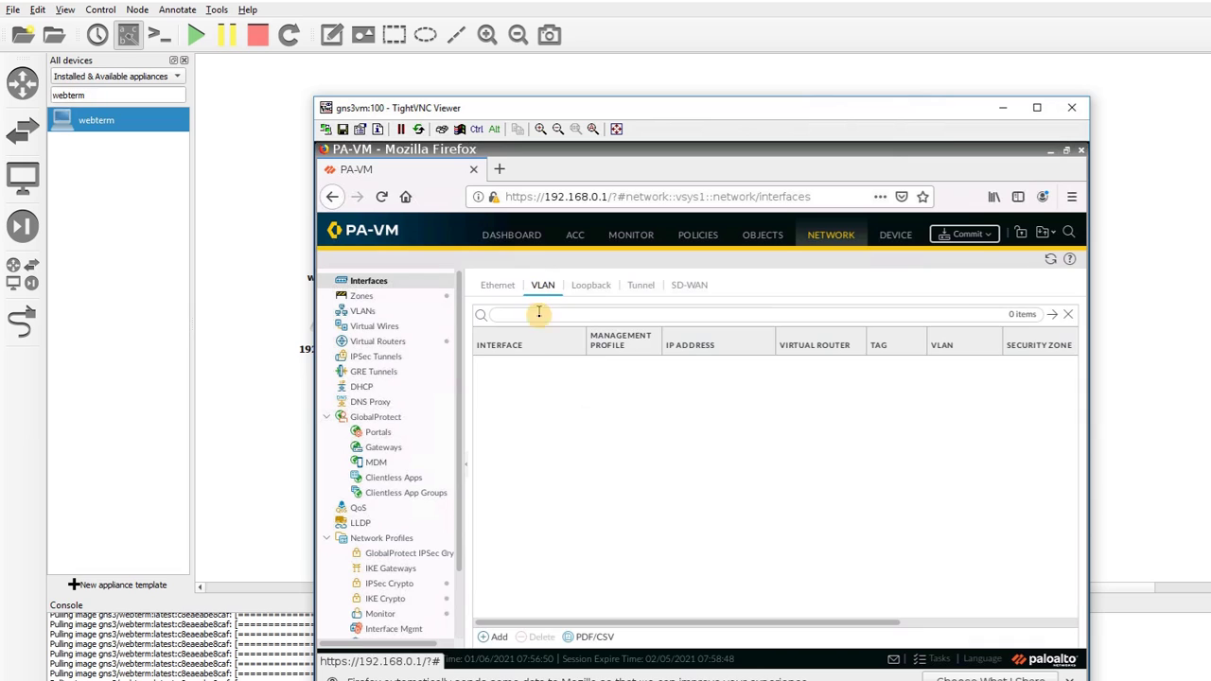
pyautogui.click(532, 368)
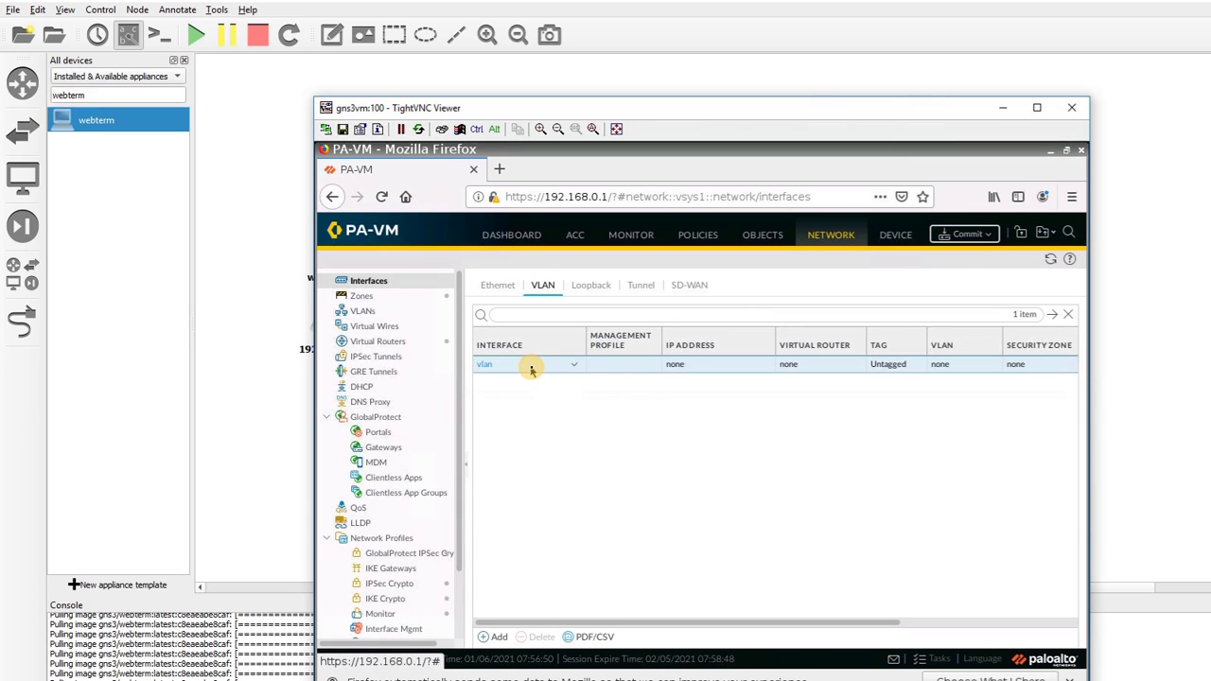
pyautogui.click(484, 368)
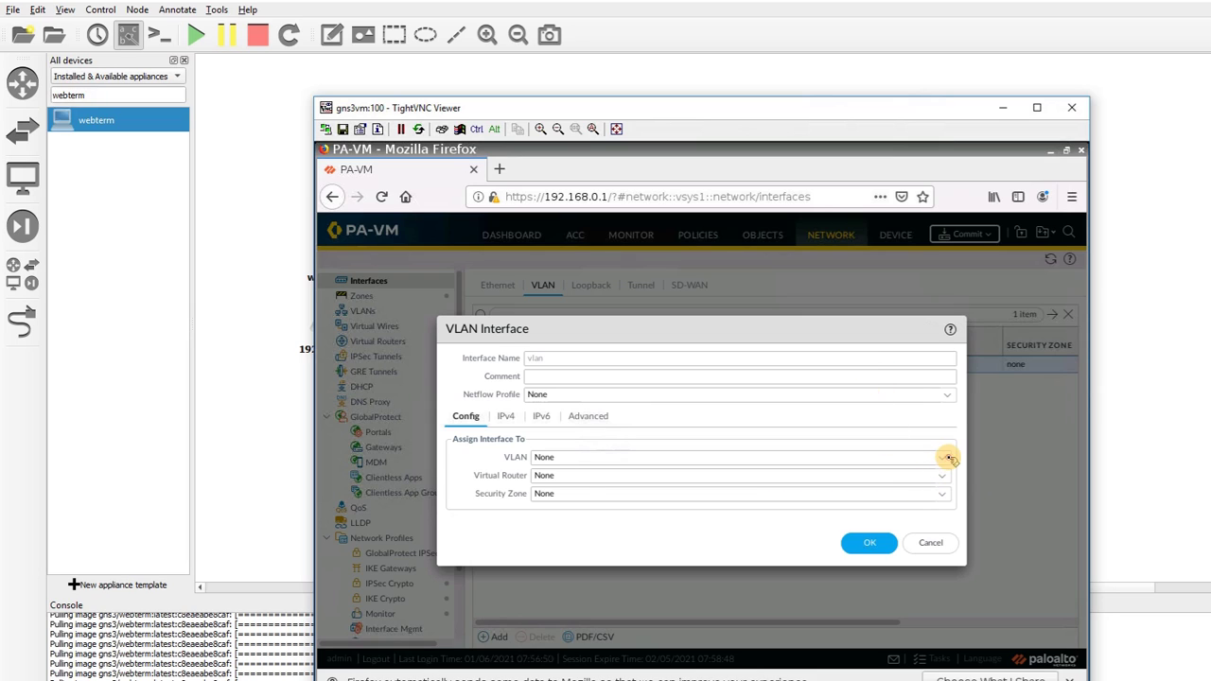
pyautogui.click(936, 457)
pyautogui.click(845, 494)
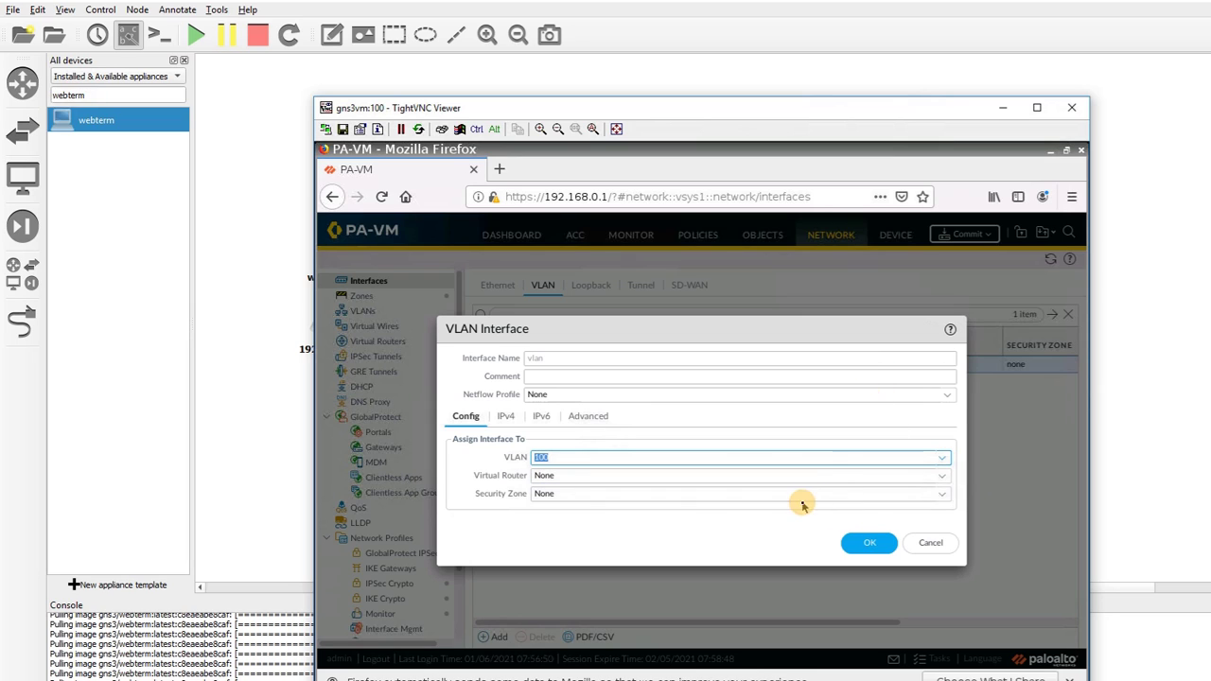
pyautogui.click(937, 476)
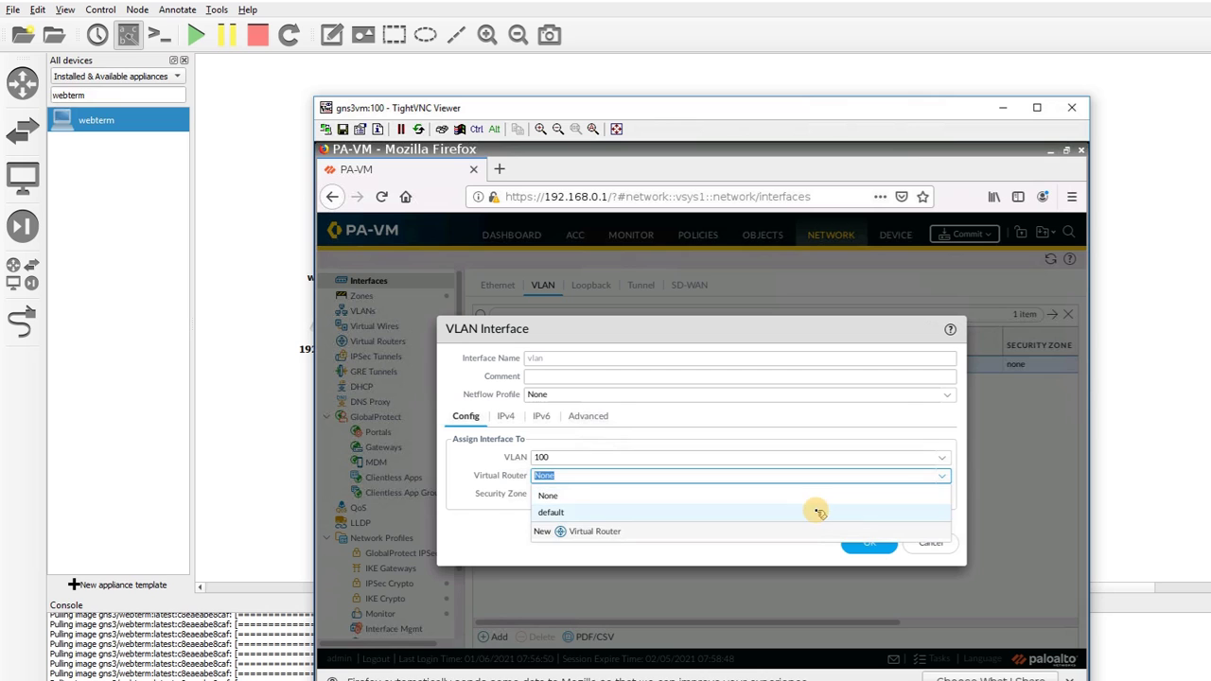
pyautogui.click(872, 508)
pyautogui.click(942, 494)
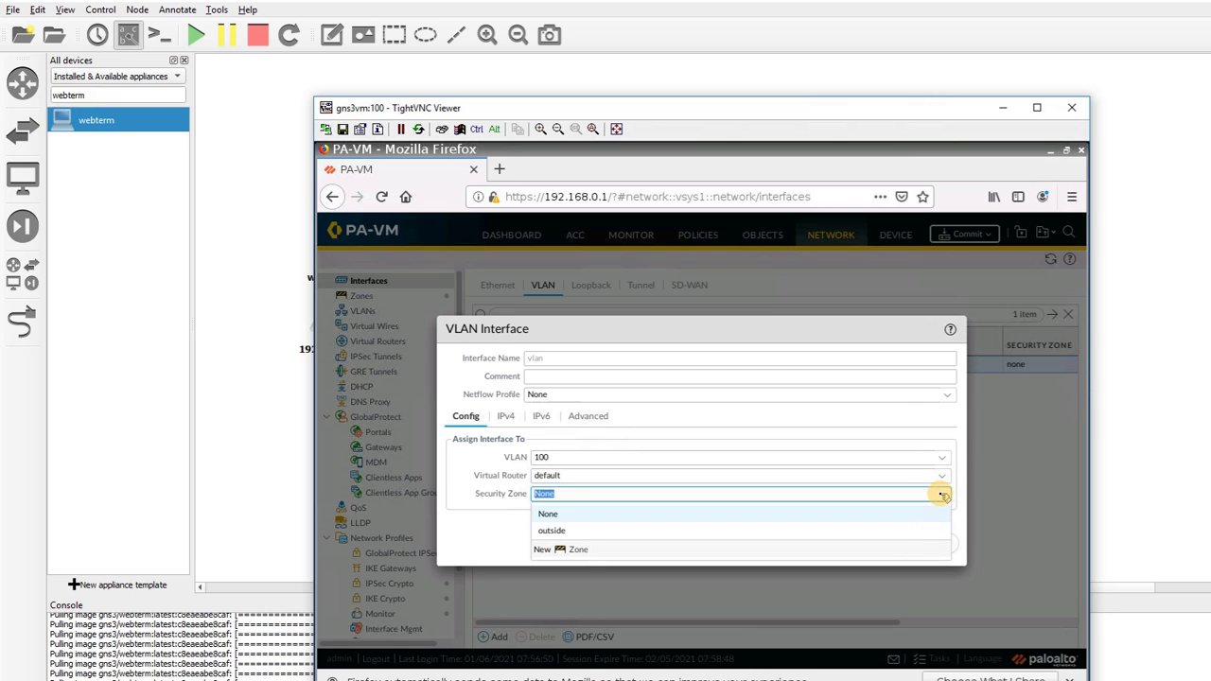
pyautogui.press('Escape')
pyautogui.press('Escape')
pyautogui.click(362, 295)
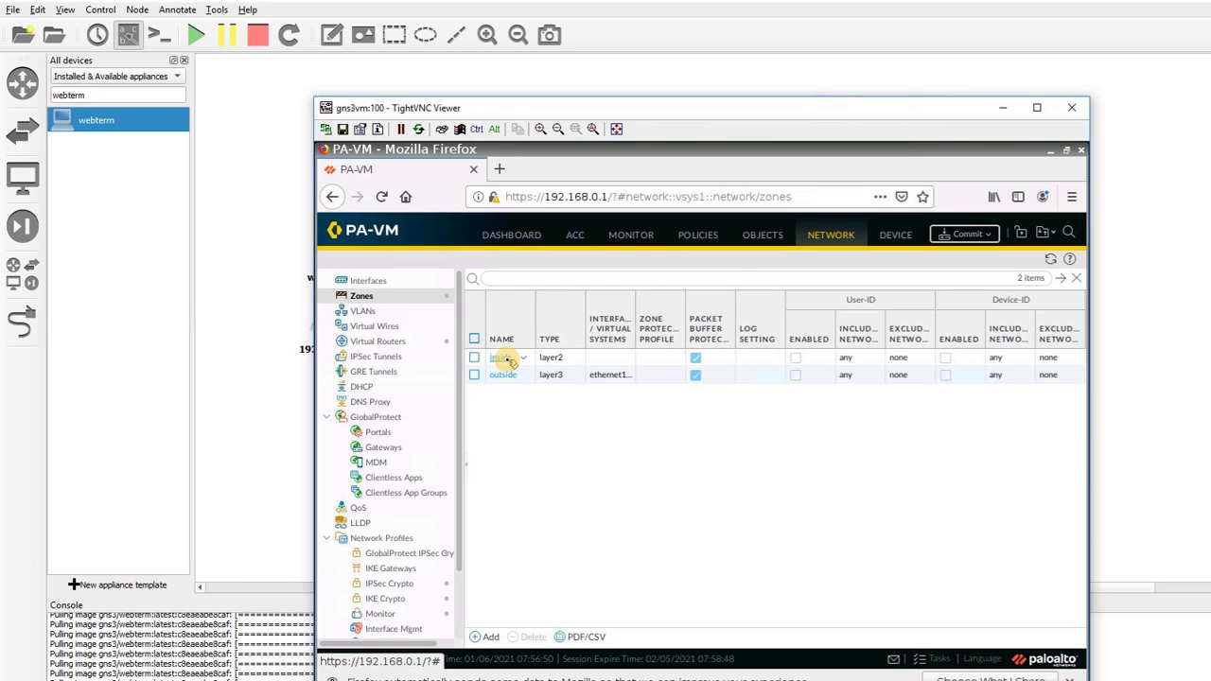
# Change the inside zone's type to Layer3
pyautogui.click(501, 358)
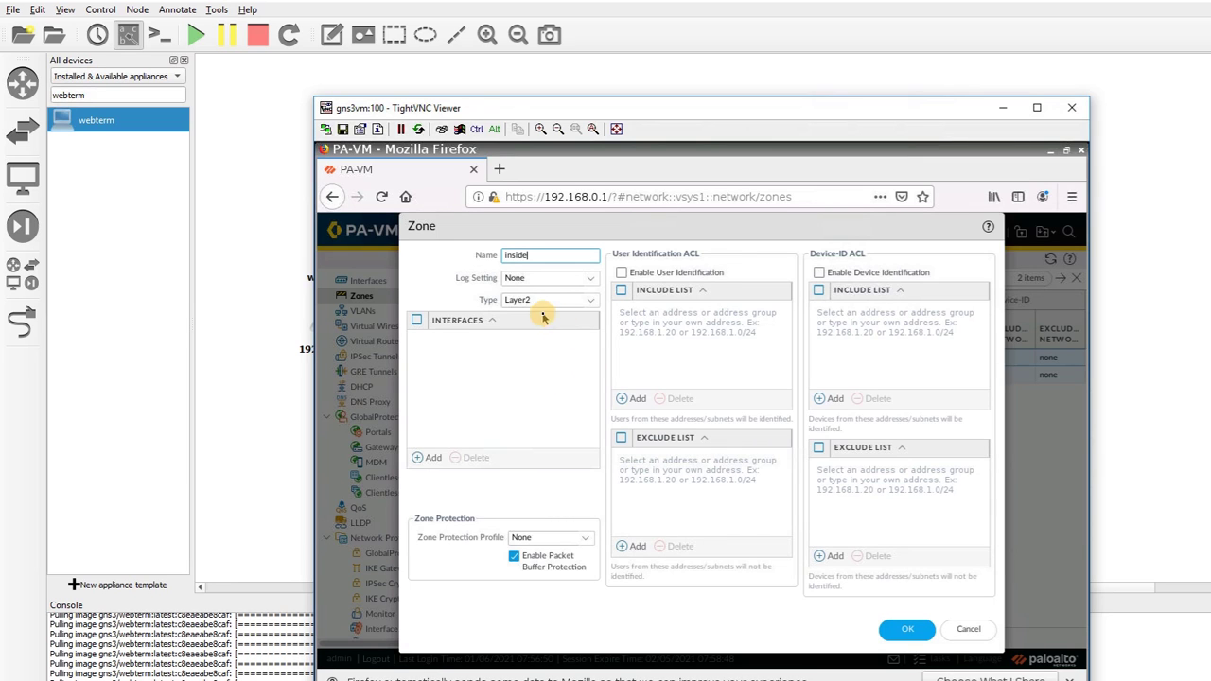
pyautogui.click(571, 299)
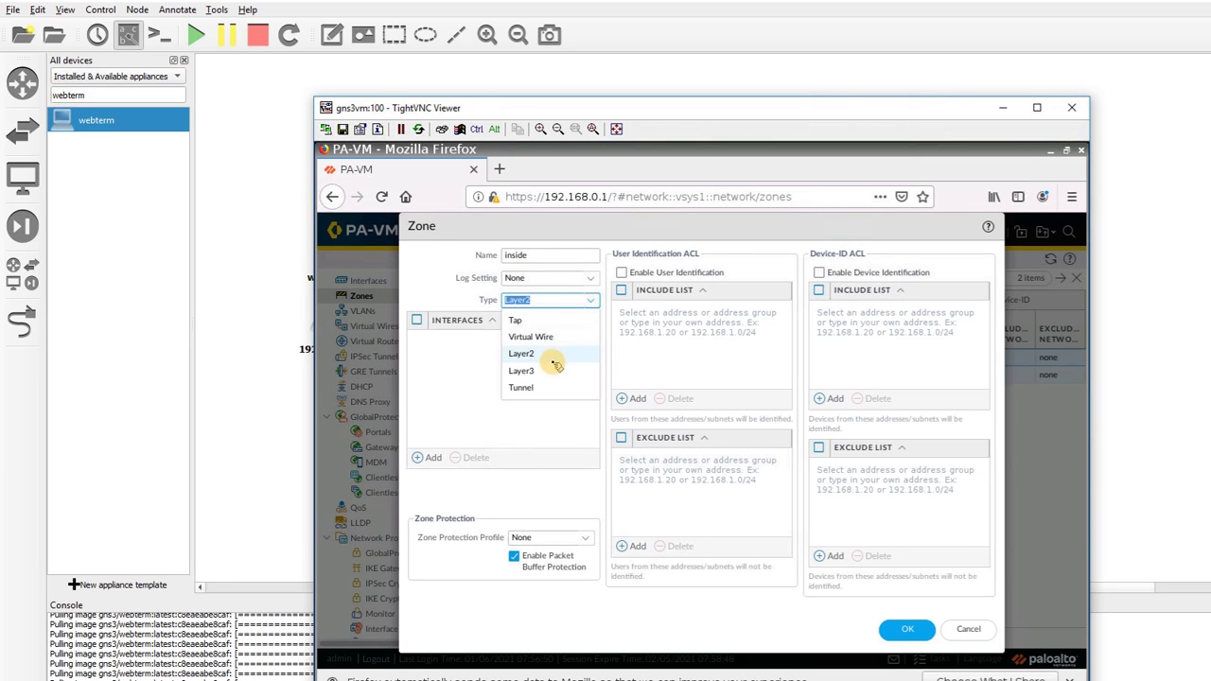
pyautogui.click(551, 369)
pyautogui.click(891, 630)
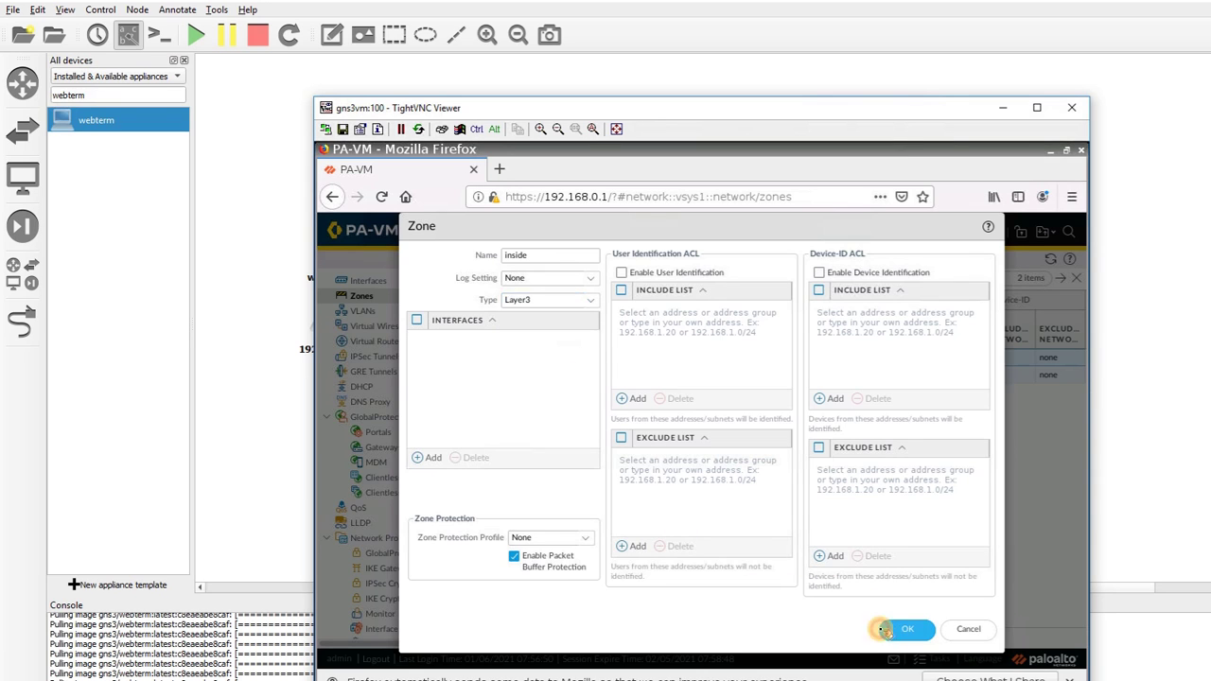
pyautogui.click(370, 281)
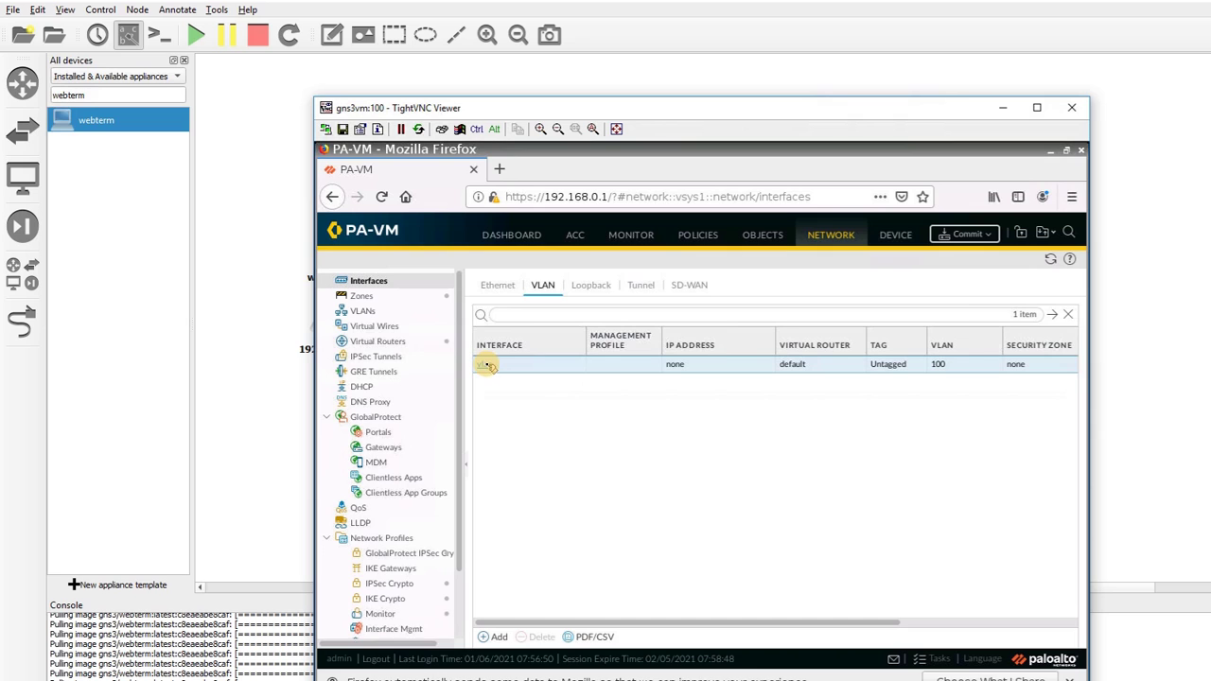
# Place the vlan interface in the inside security zone
pyautogui.click(487, 365)
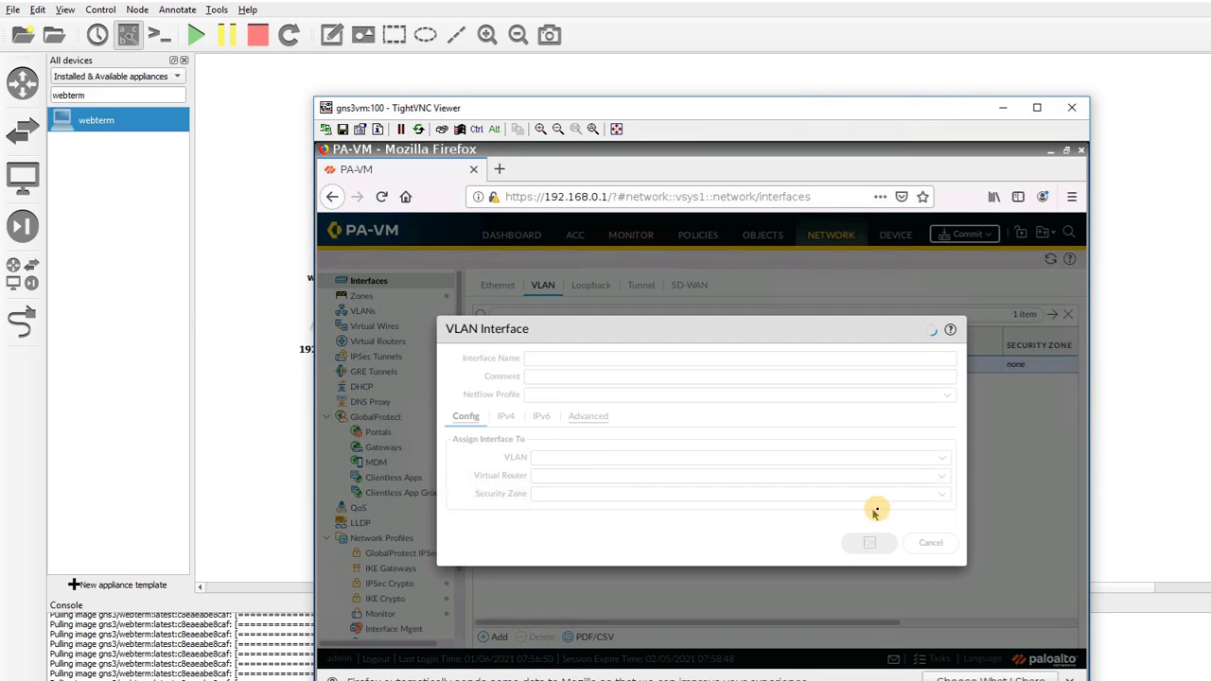
pyautogui.click(939, 497)
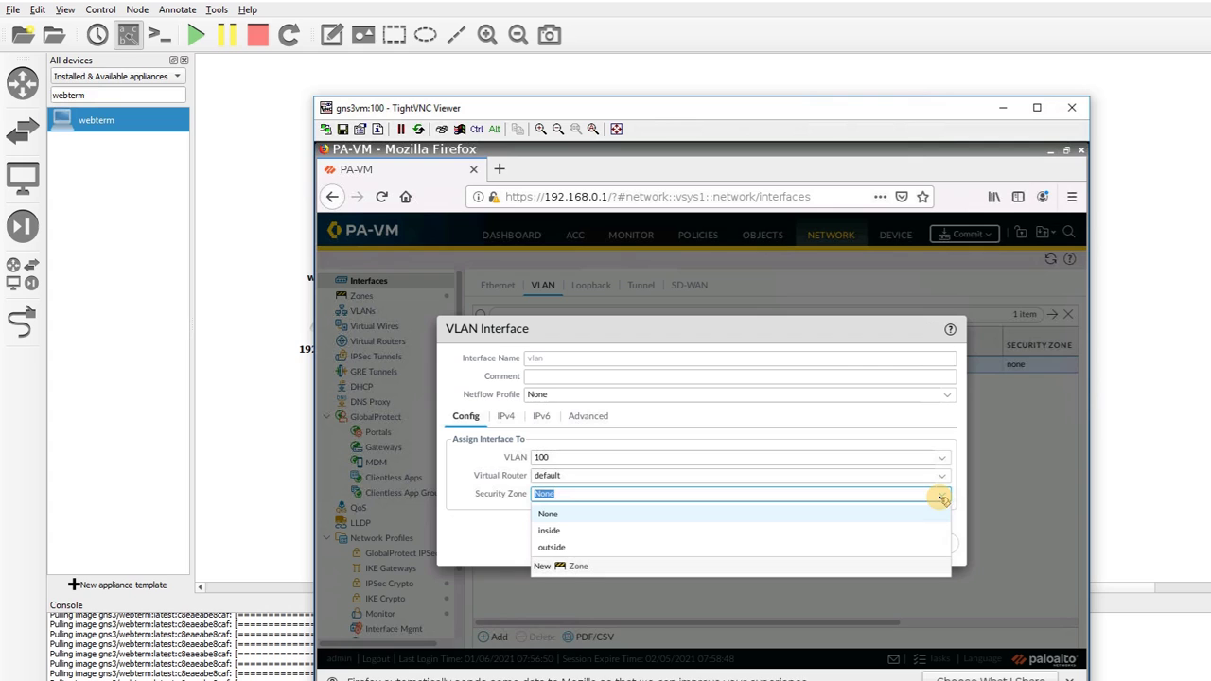
pyautogui.click(792, 530)
pyautogui.click(863, 542)
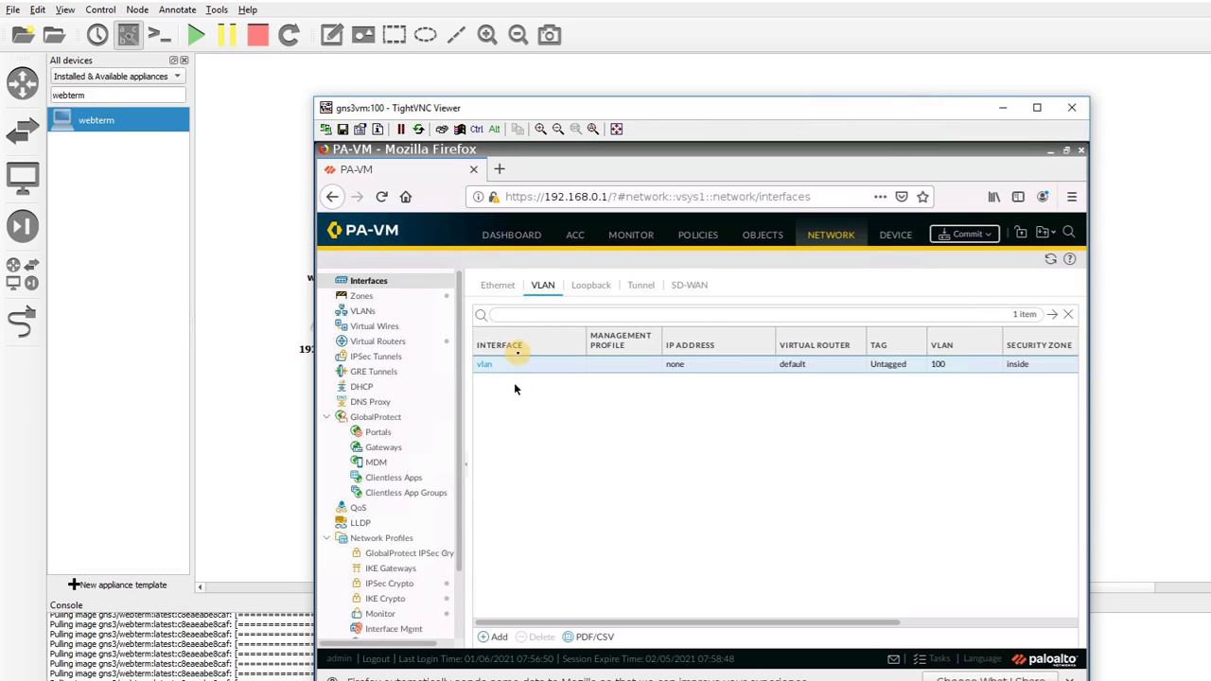
pyautogui.click(498, 286)
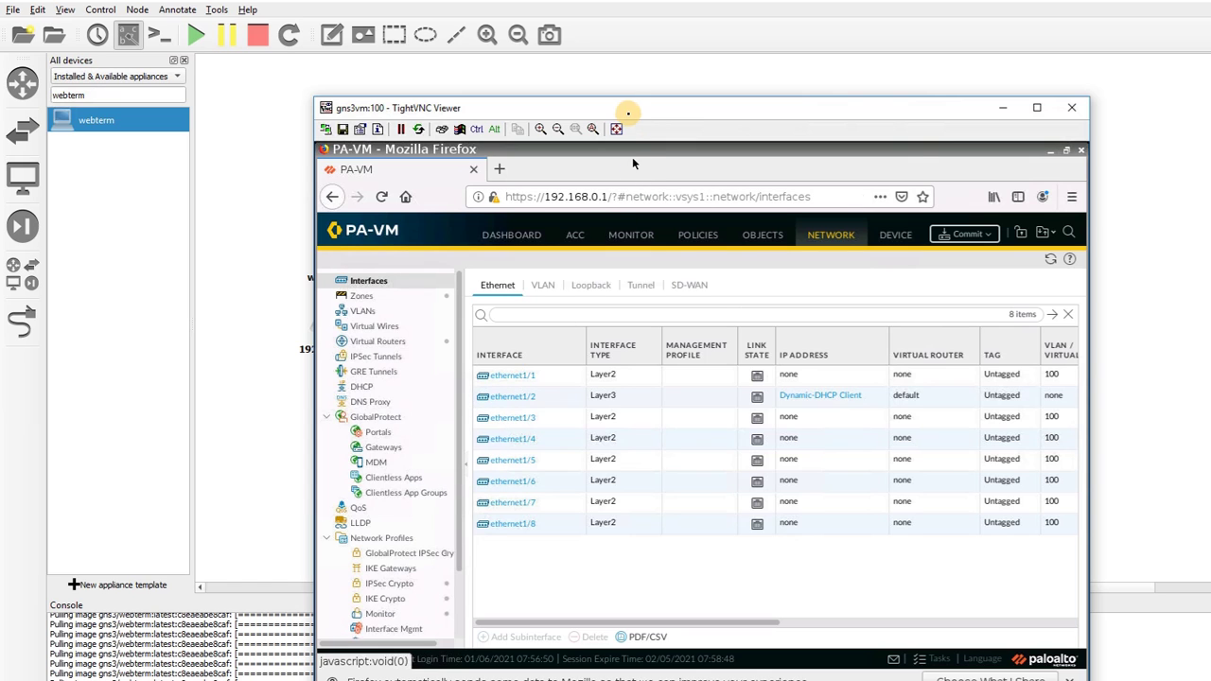
# Add the static IPv4 address 192.168.100.1/24 to the vlan interface
pyautogui.moveTo(628, 115); pyautogui.dragTo(668, 391)
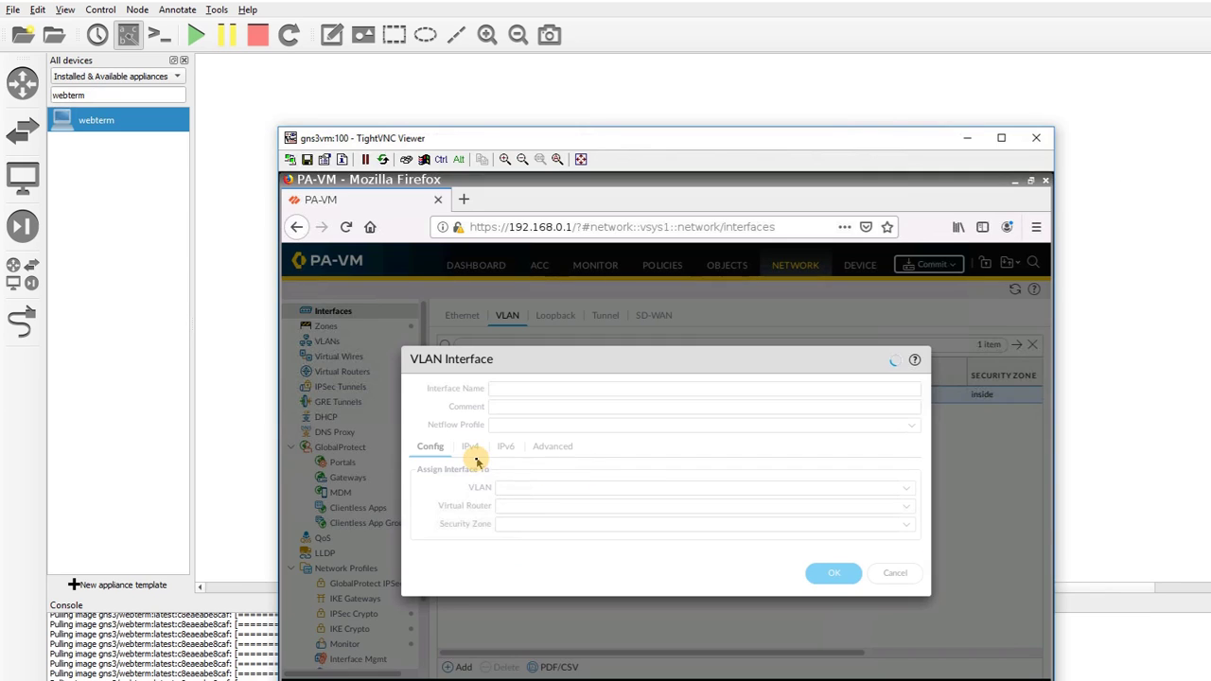
pyautogui.click(472, 448)
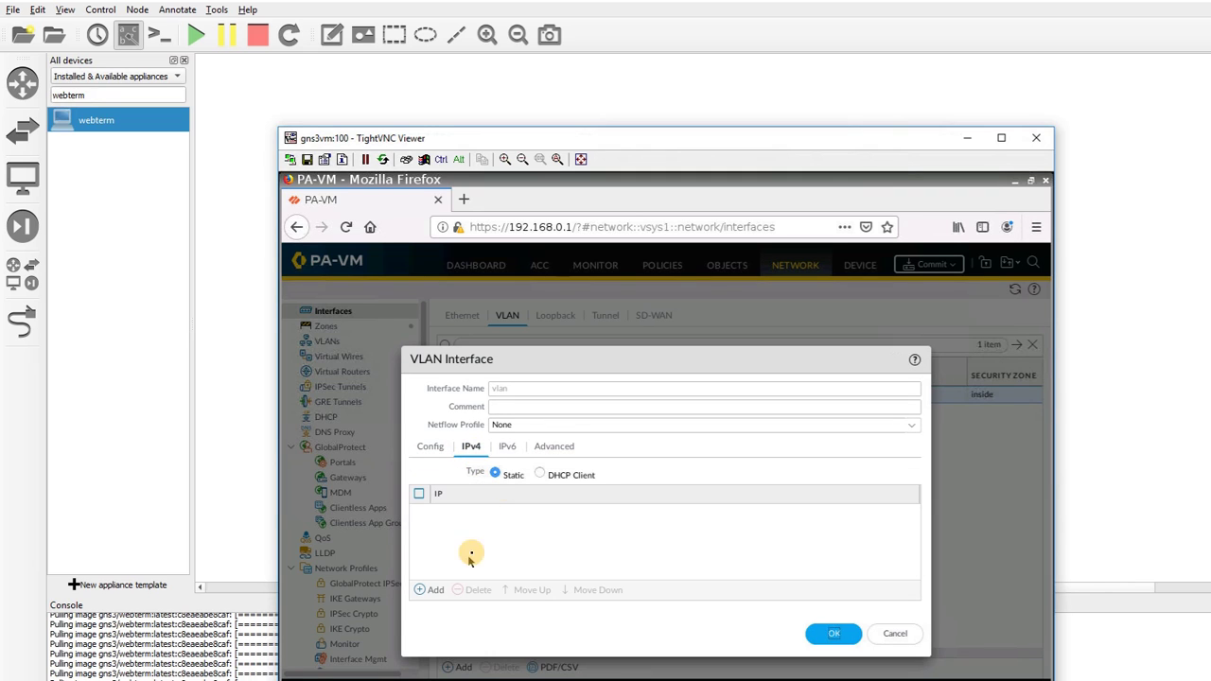
pyautogui.click(438, 589)
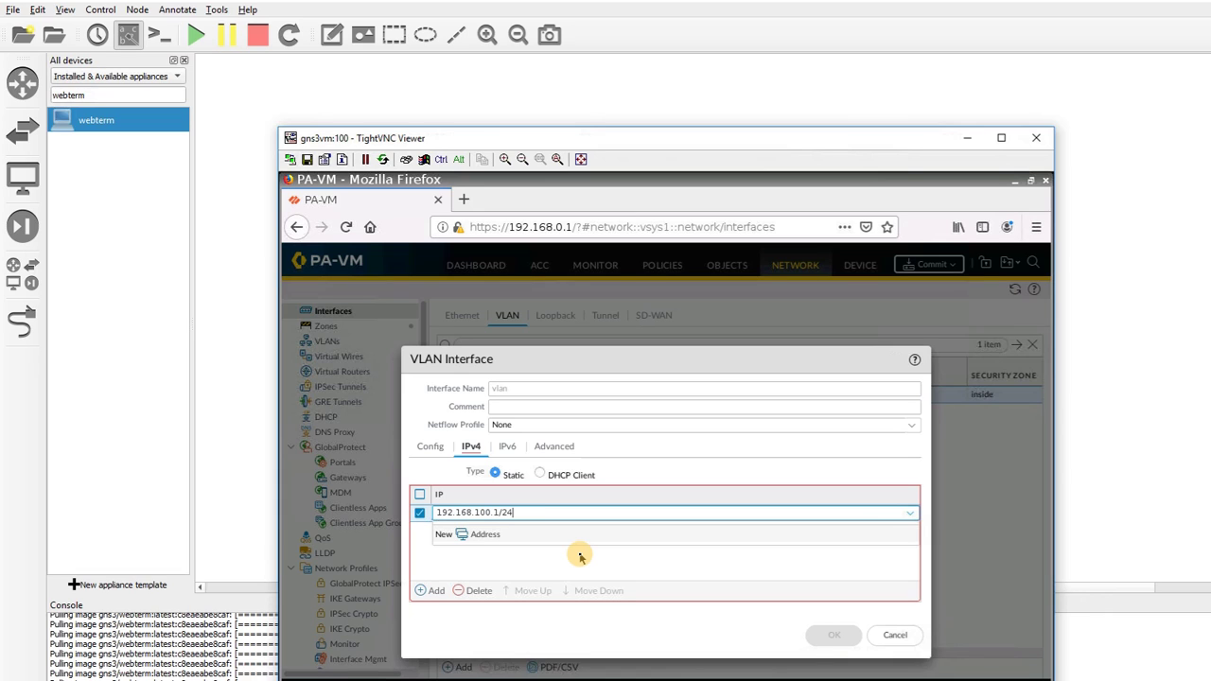
pyautogui.click(581, 564)
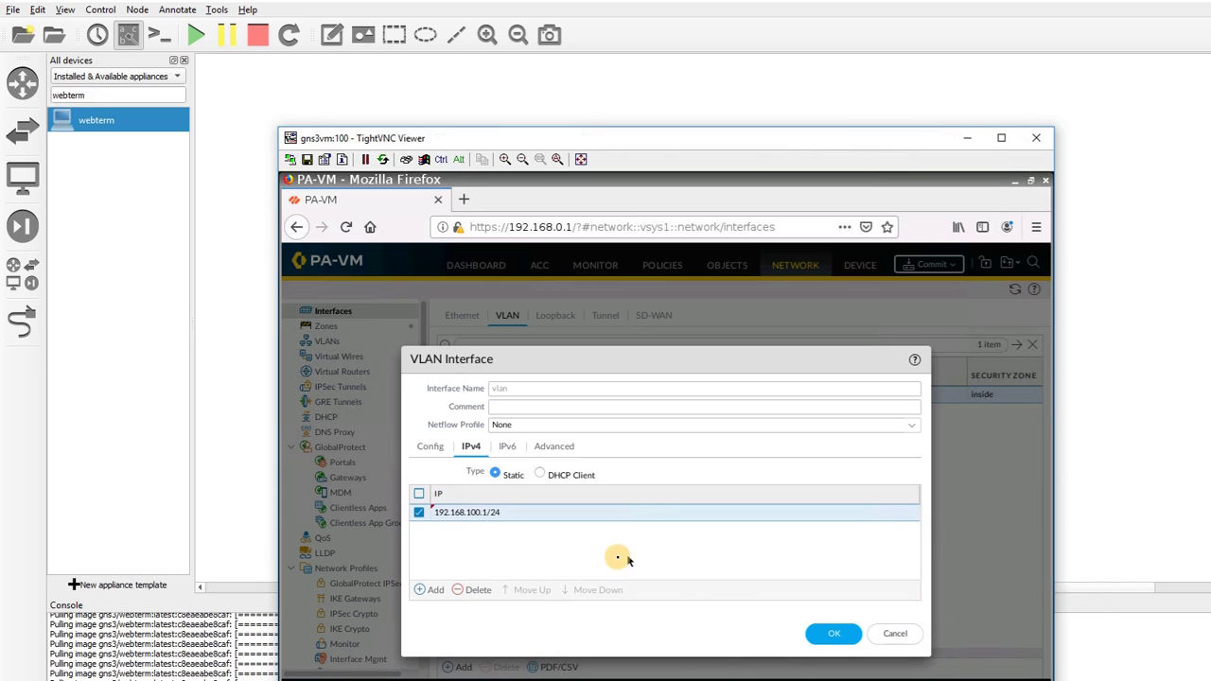
pyautogui.click(821, 634)
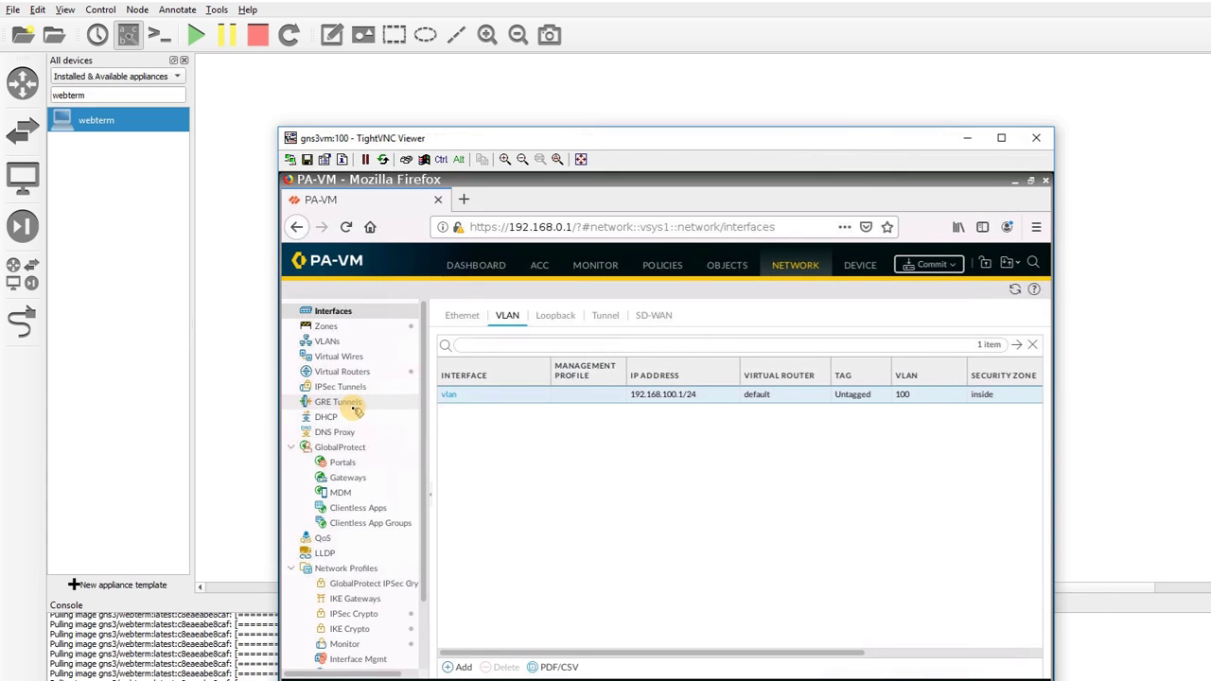
pyautogui.click(354, 416)
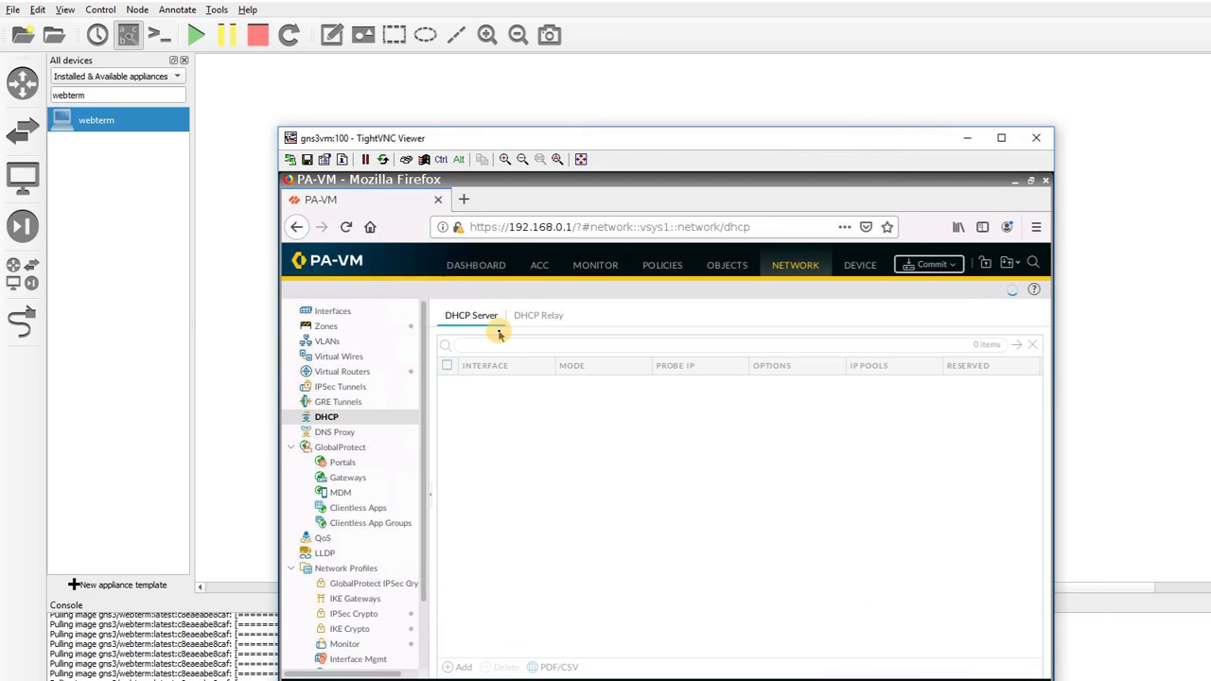
# Add a DHCP server on the vlan interface with IP pool 192.168.100.10-192.168.100.30
pyautogui.click(454, 667)
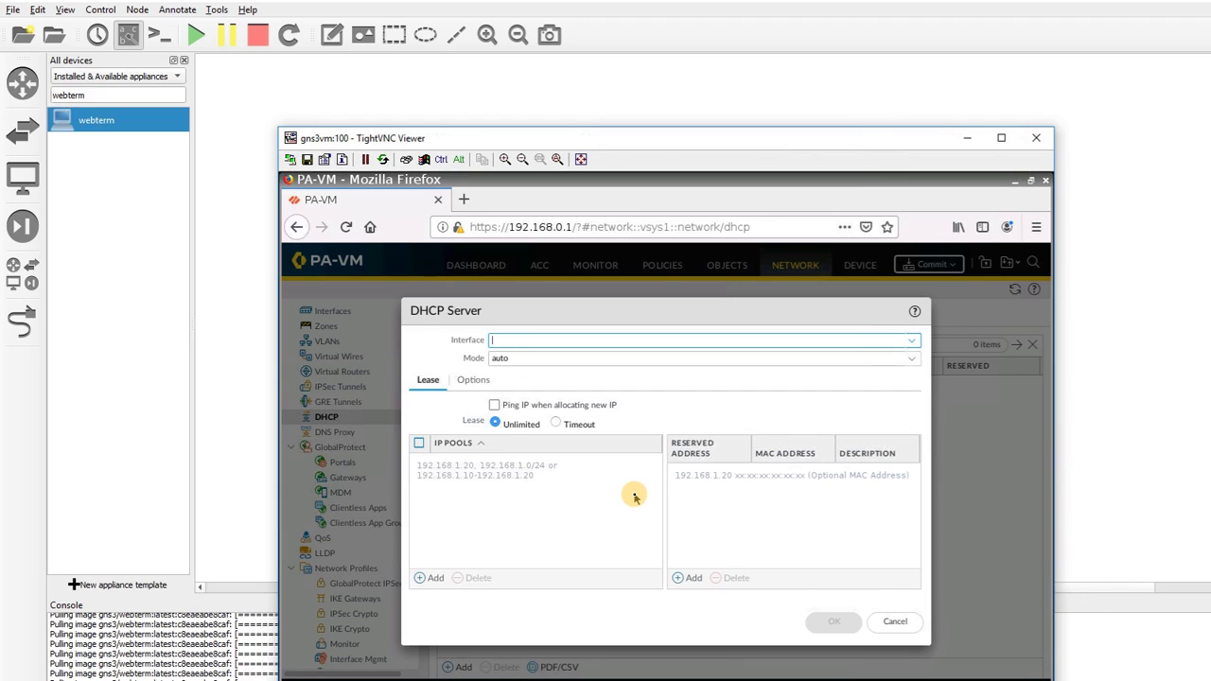
pyautogui.click(910, 341)
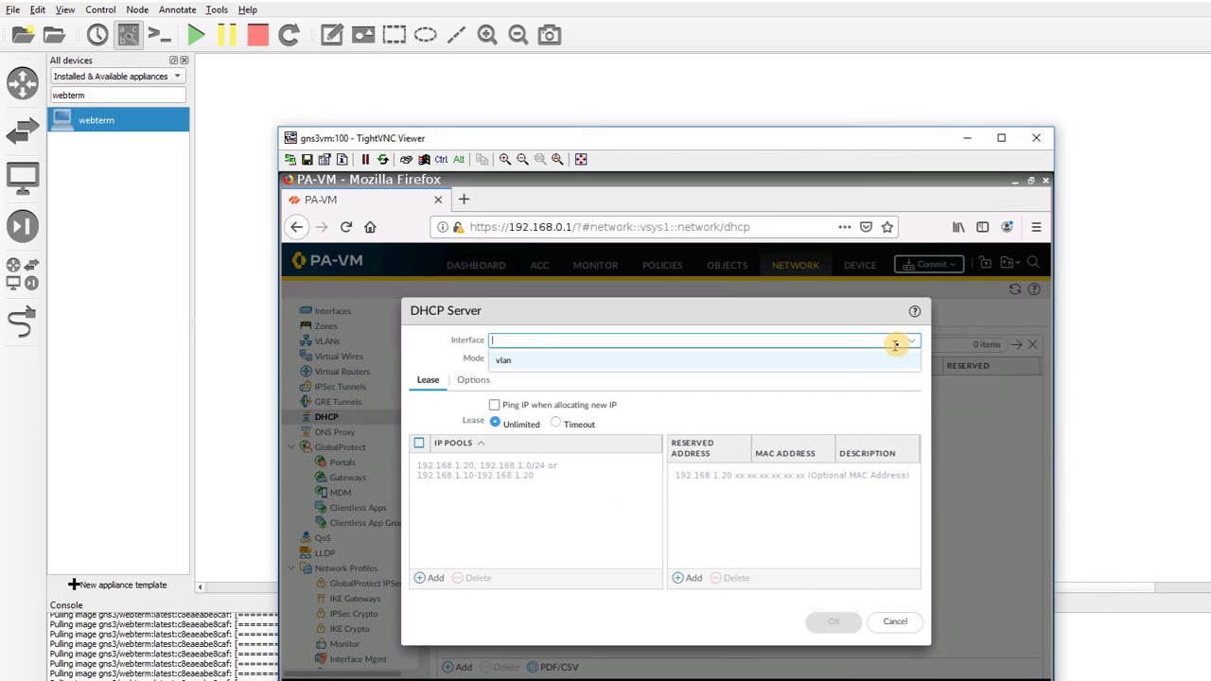
pyautogui.click(825, 360)
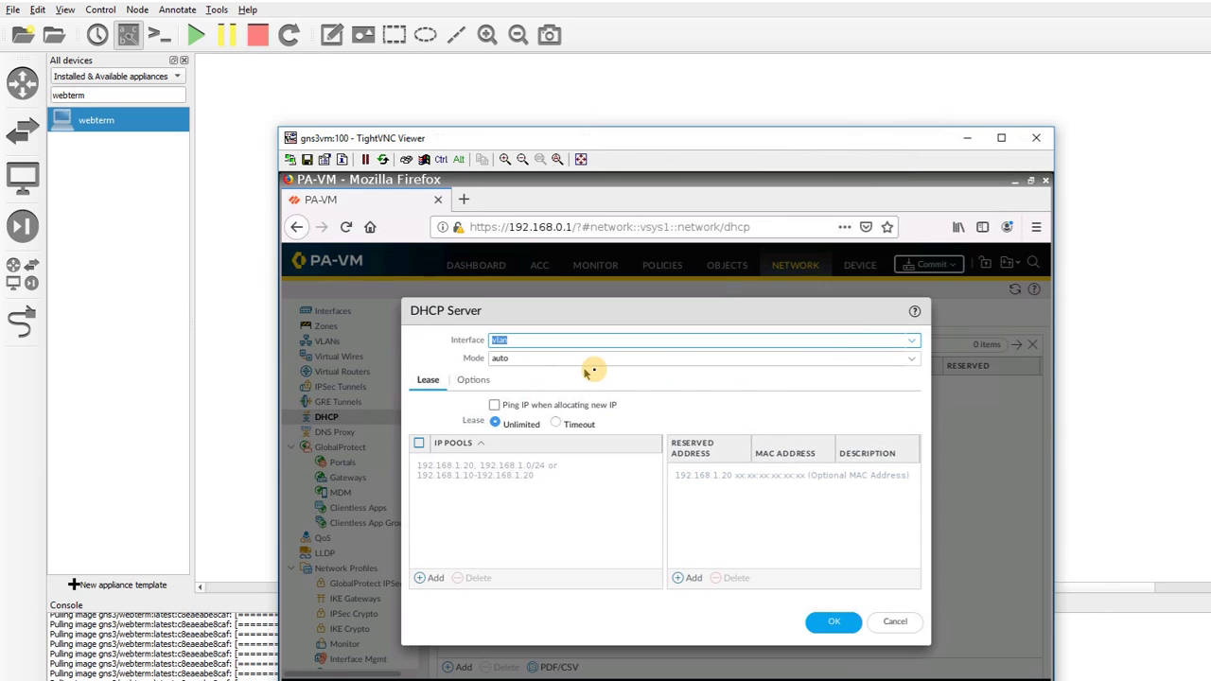
pyautogui.click(431, 577)
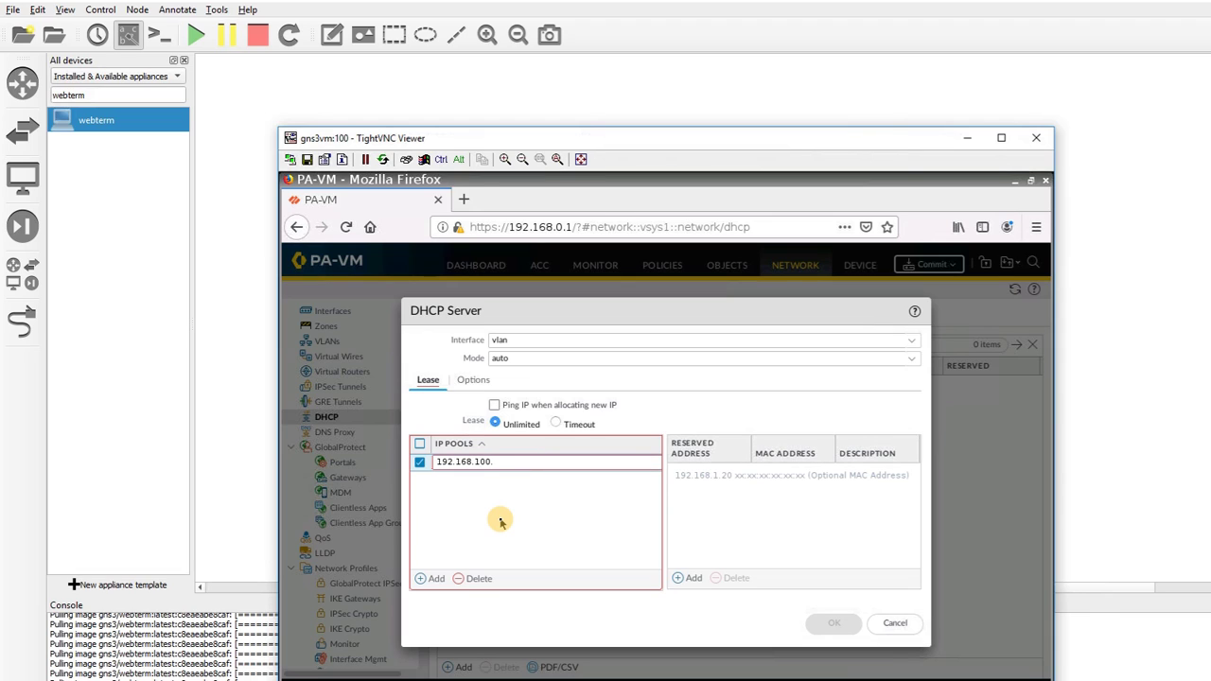
pyautogui.press('Return')
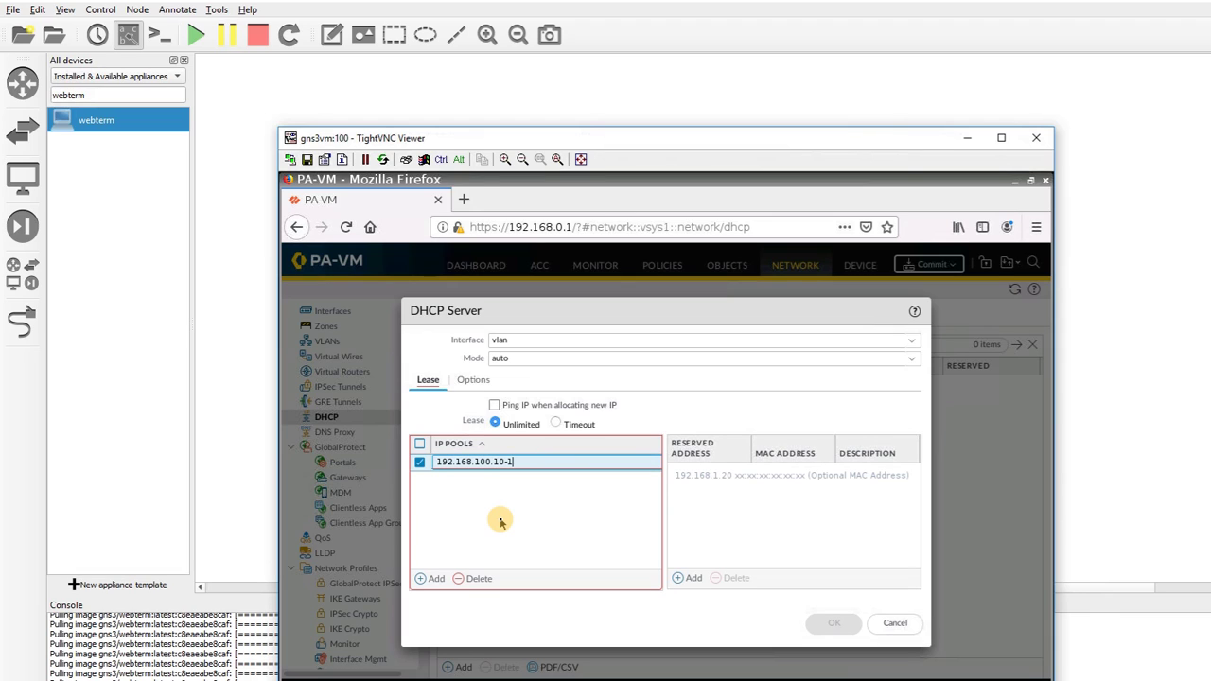
pyautogui.write('168.100.30')
pyautogui.press('Return')
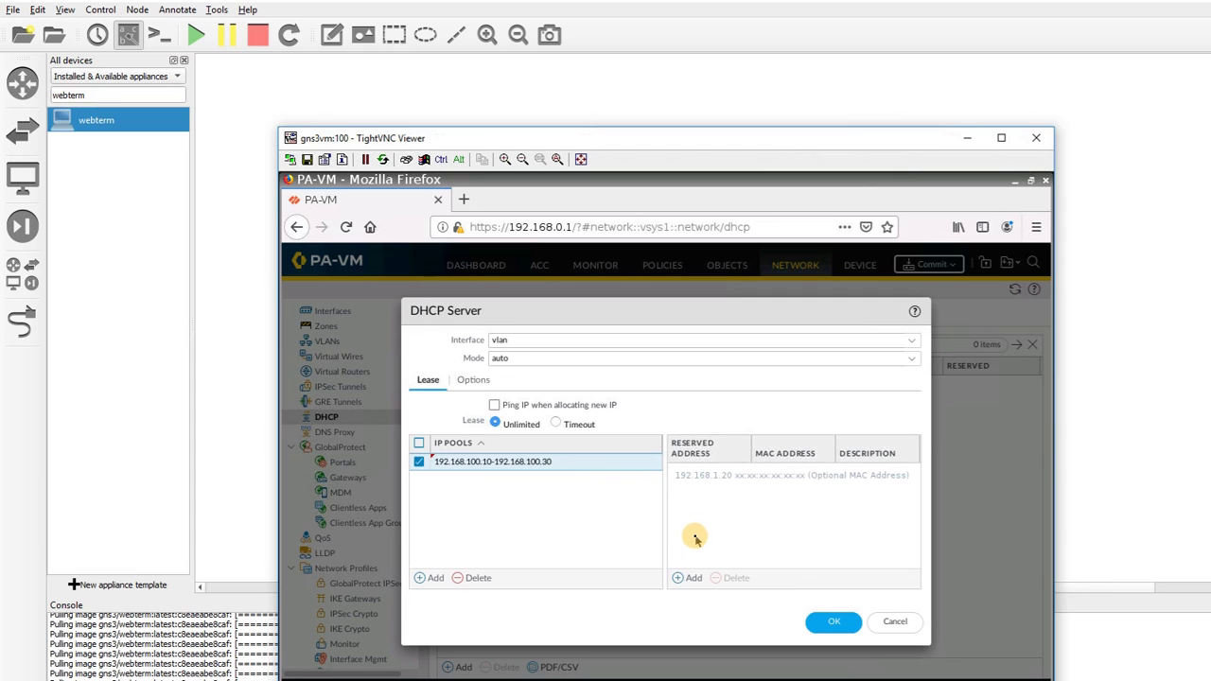
# Enter gateway 192.168.100.1, mask 255.255.255.0 and primary DNS 8.8.8.8, then save the DHCP server
pyautogui.click(472, 380)
pyautogui.click(519, 408)
pyautogui.write('192.168')
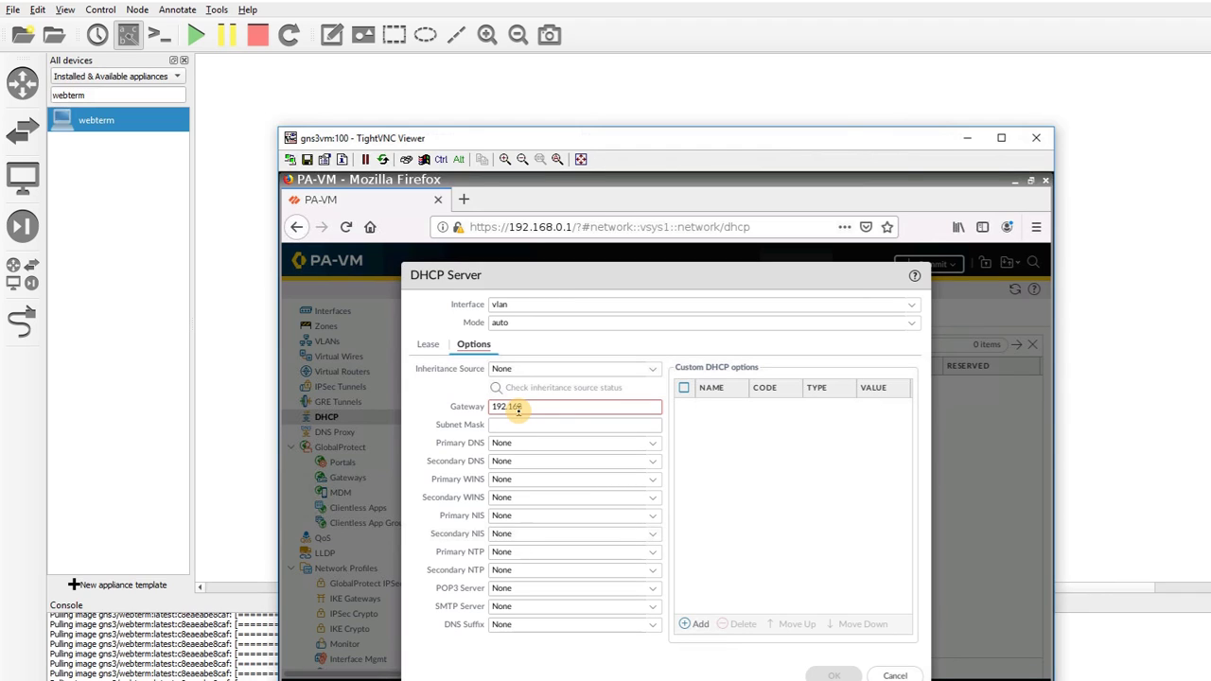
pyautogui.write('.100.1')
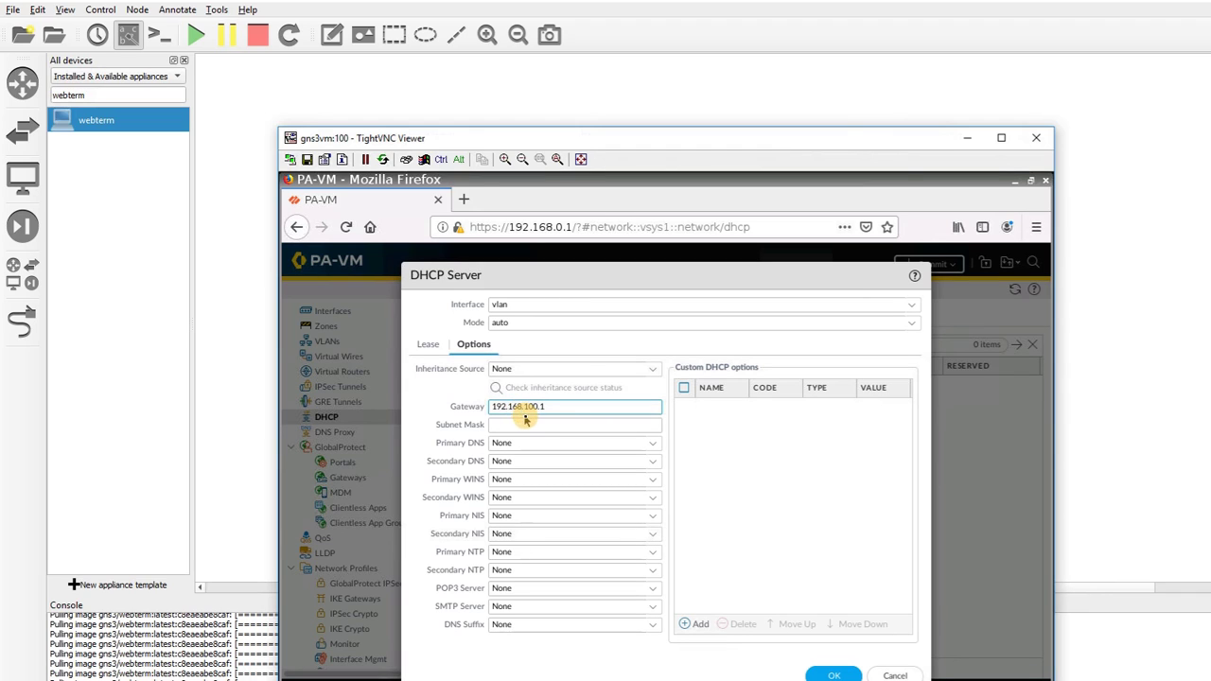
pyautogui.click(531, 425)
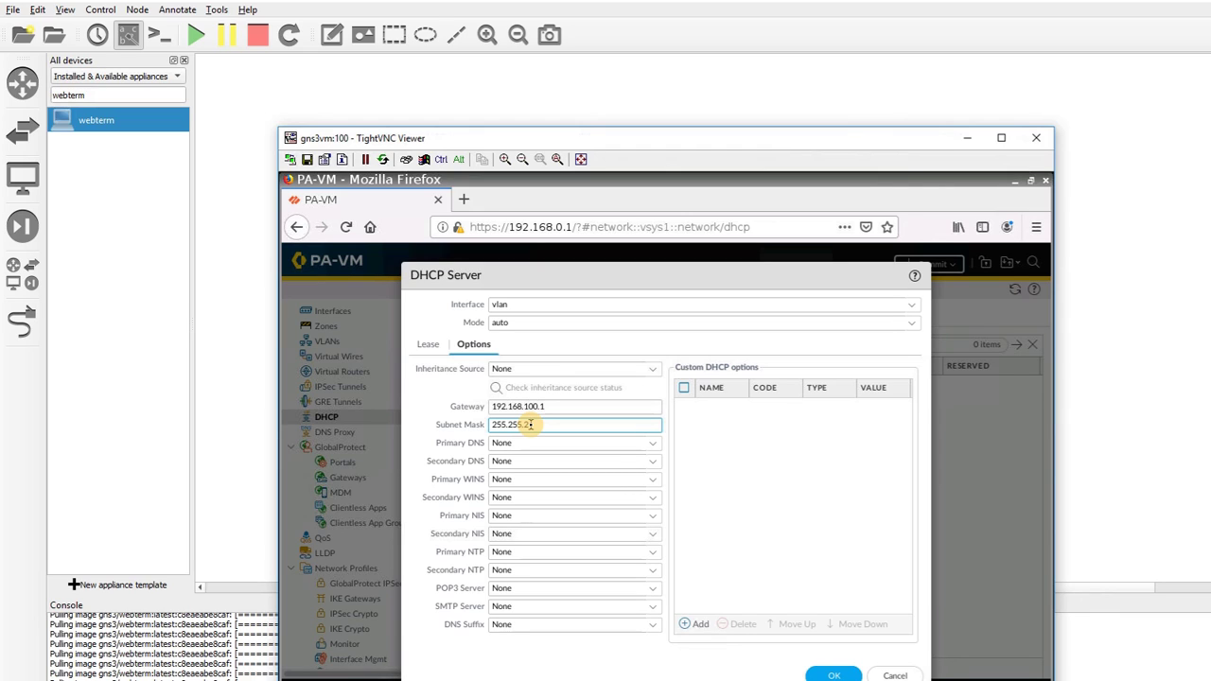
pyautogui.write('255.255.255.0')
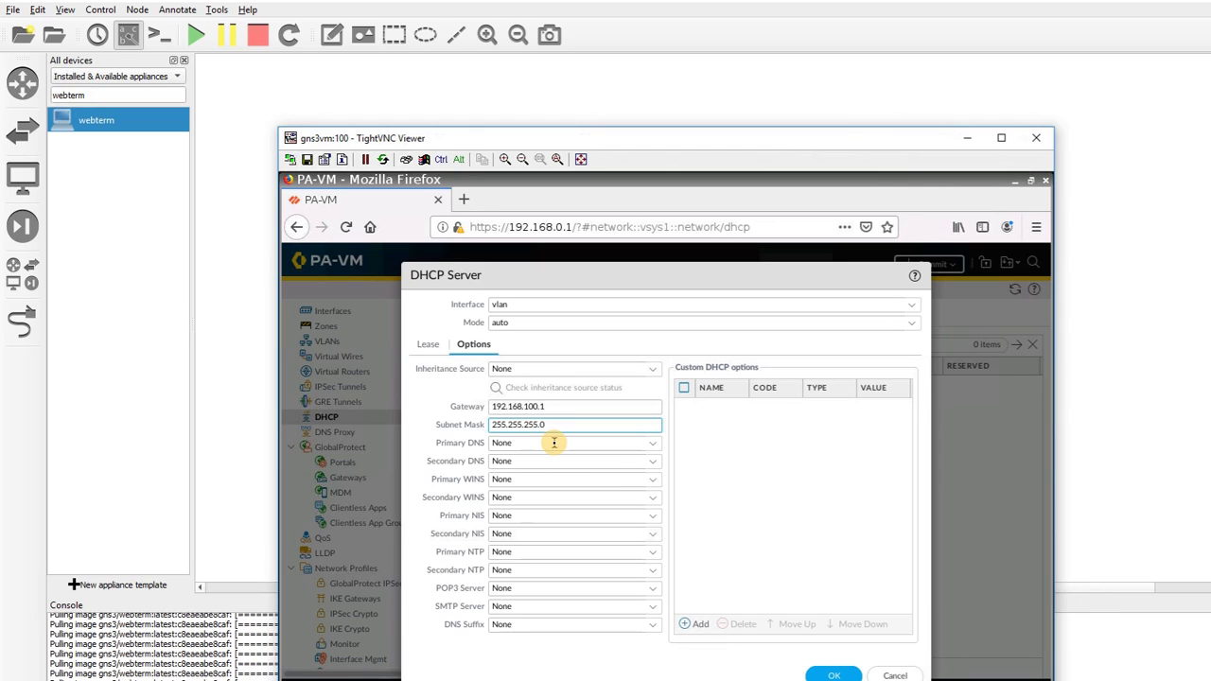
pyautogui.click(554, 443)
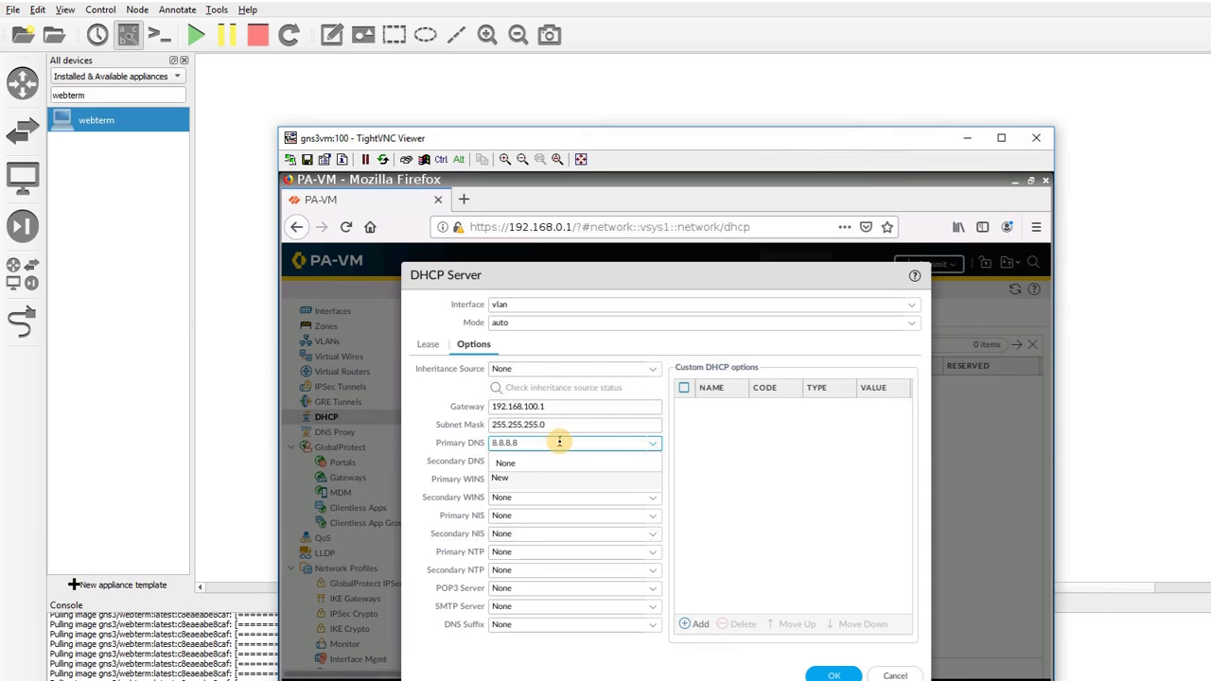
pyautogui.click(705, 460)
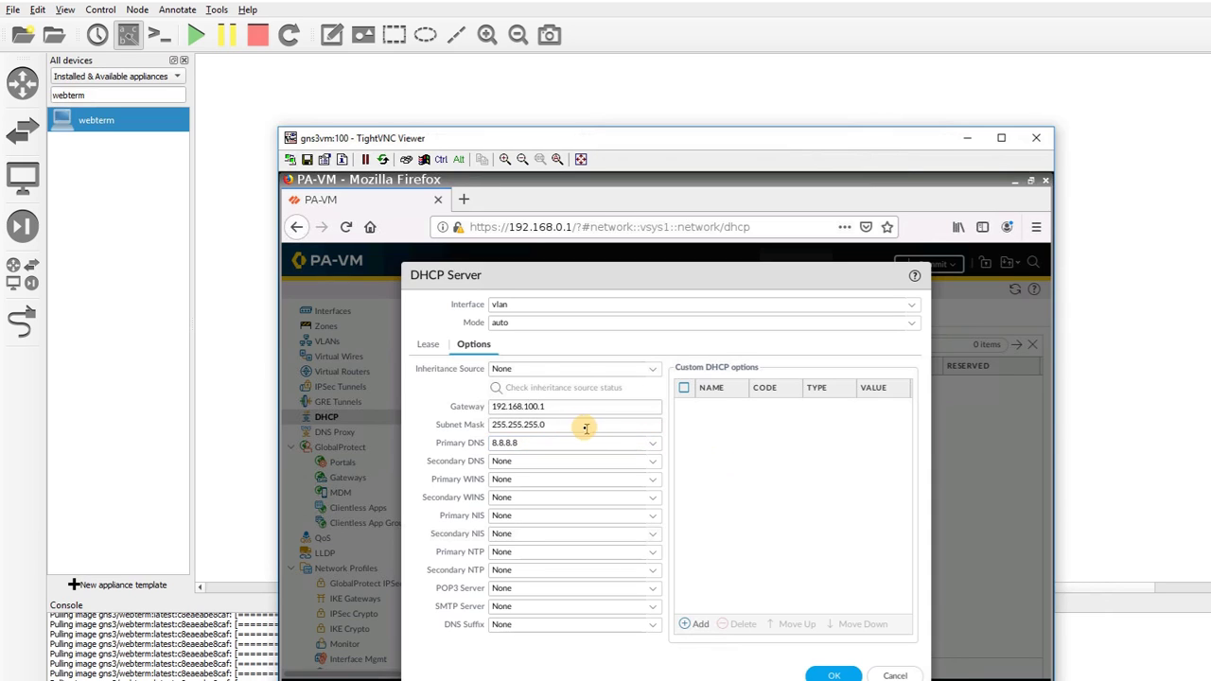
pyautogui.moveTo(574, 407); pyautogui.dragTo(480, 407)
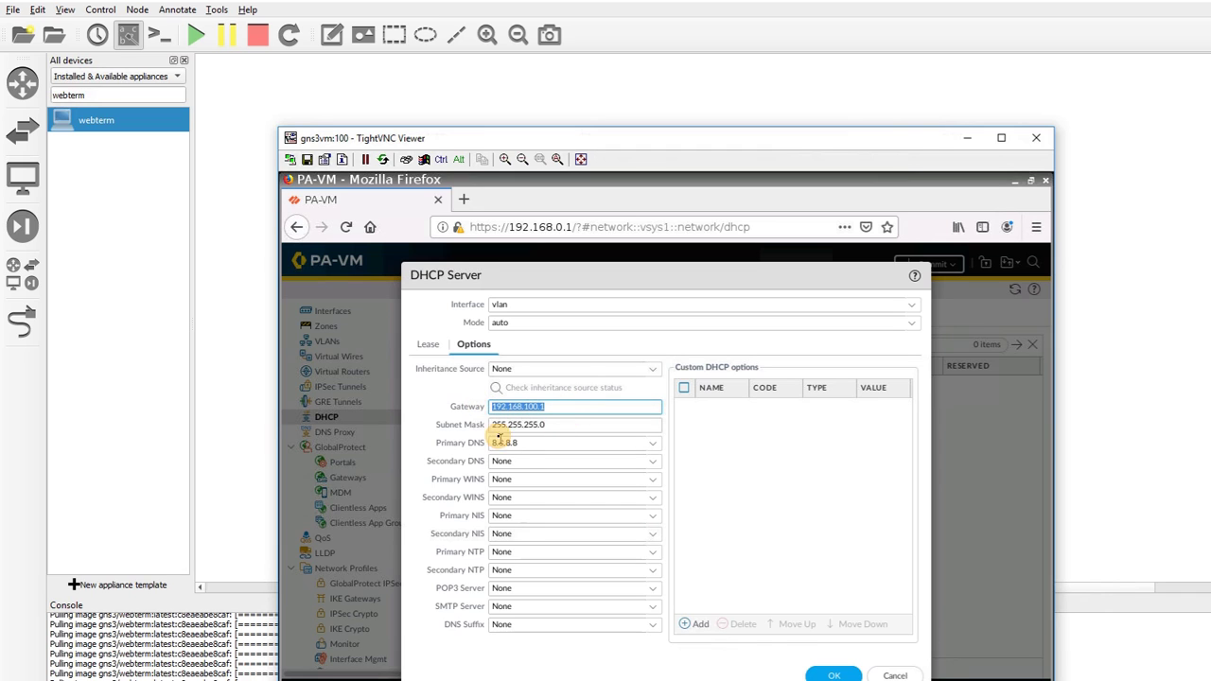
pyautogui.click(833, 675)
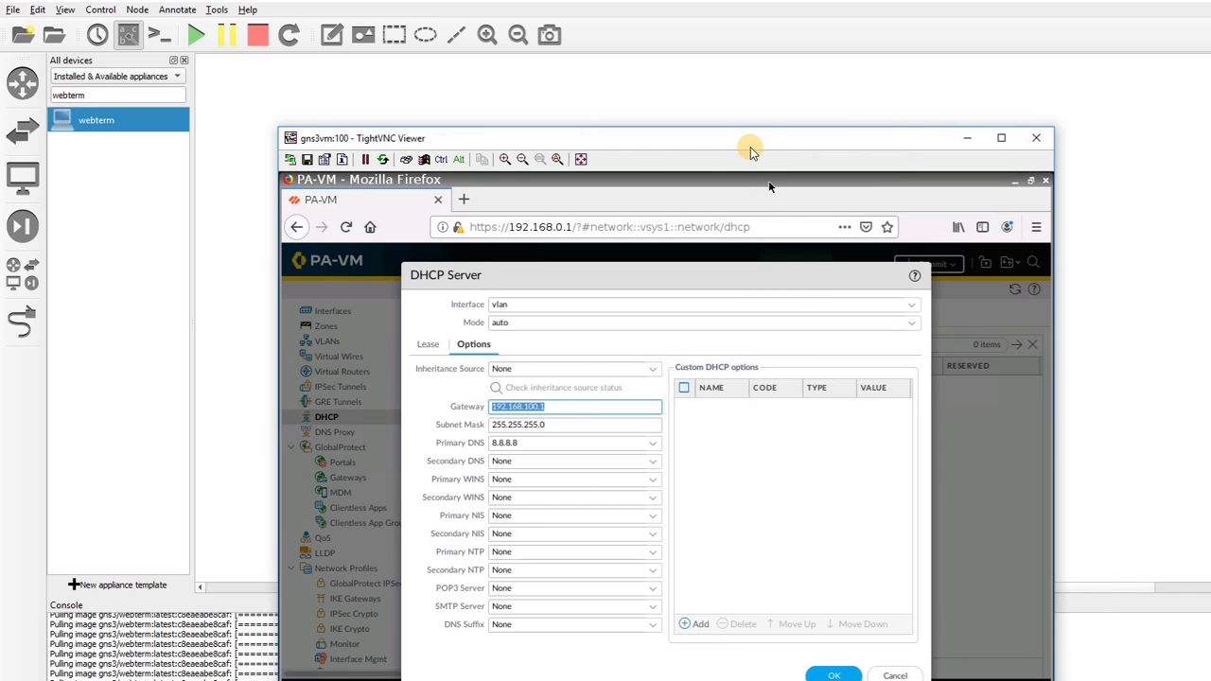
pyautogui.moveTo(751, 145); pyautogui.dragTo(749, 101)
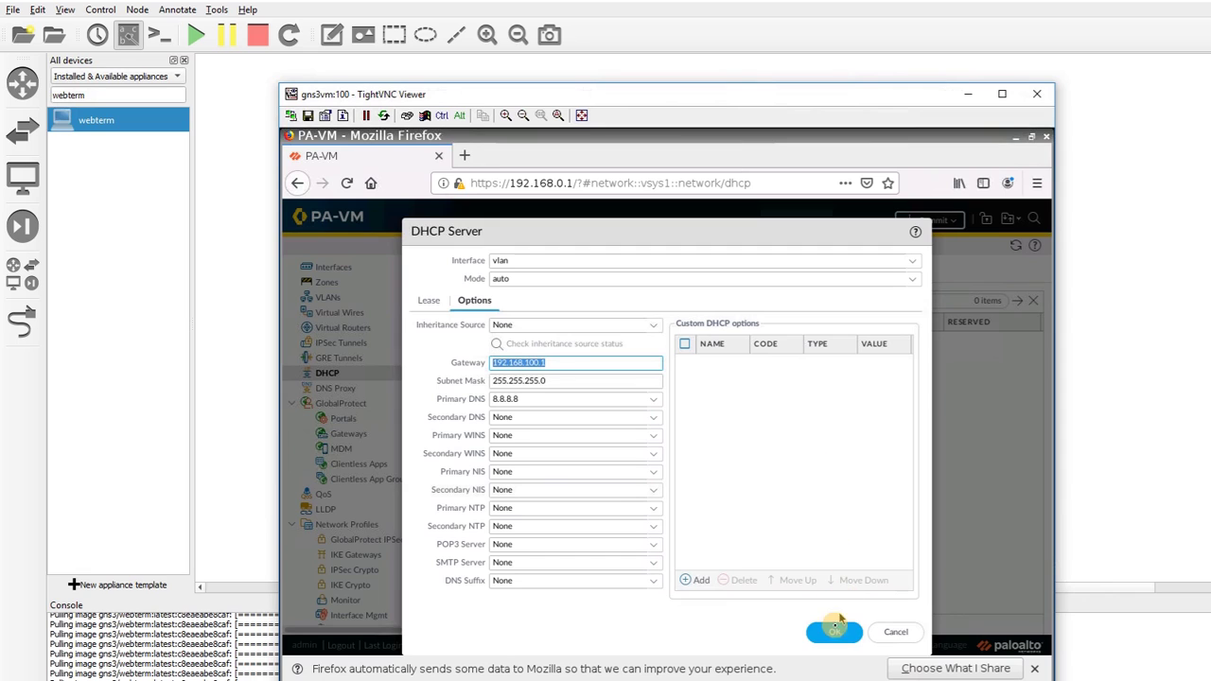
pyautogui.click(833, 634)
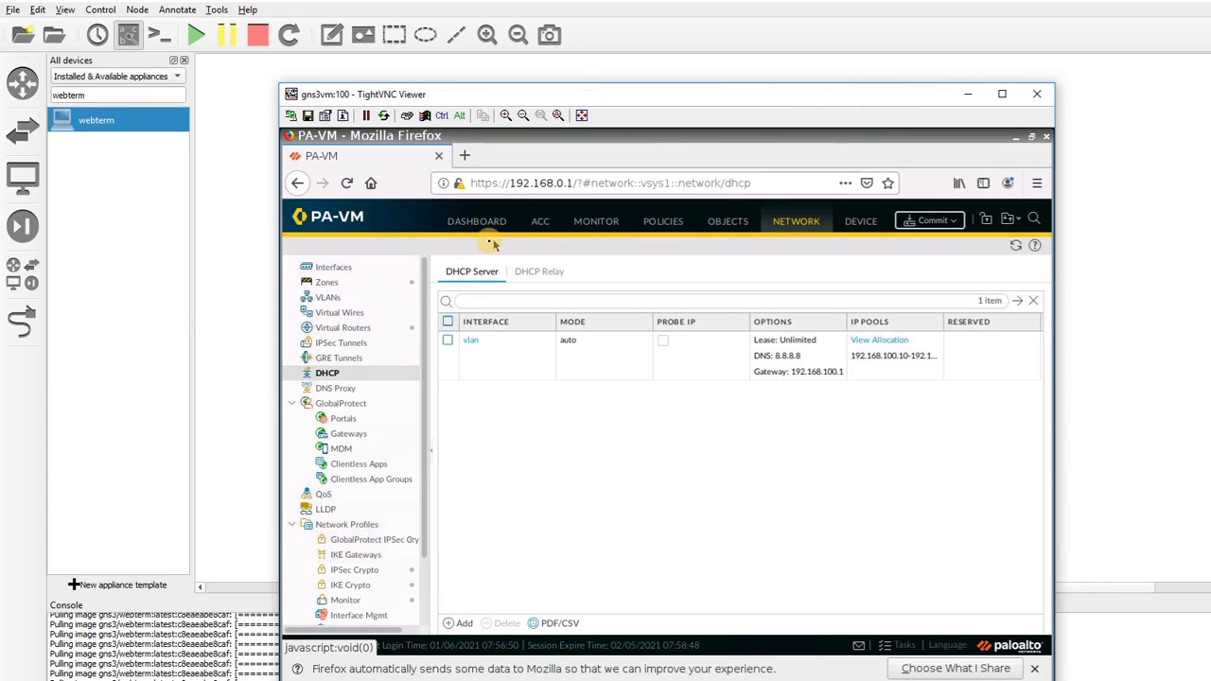
# Review Network > Interfaces, dismiss the Commit dialog, and open the Policies > Security rules list
pyautogui.click(370, 265)
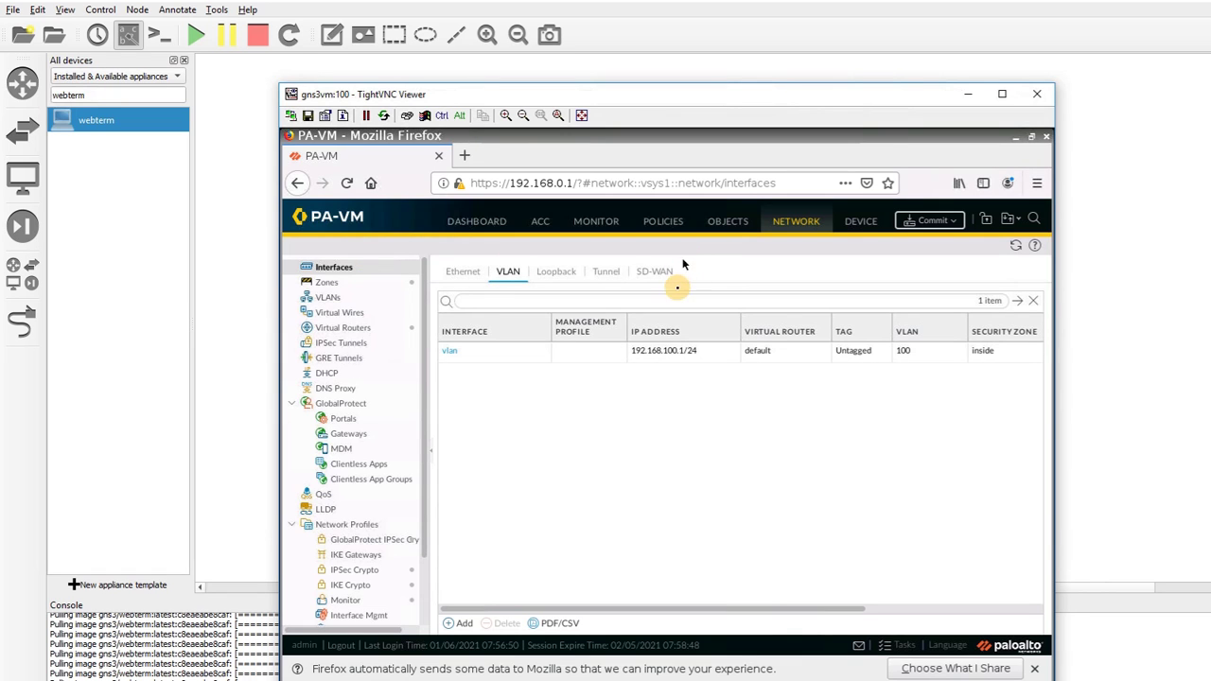
pyautogui.click(922, 220)
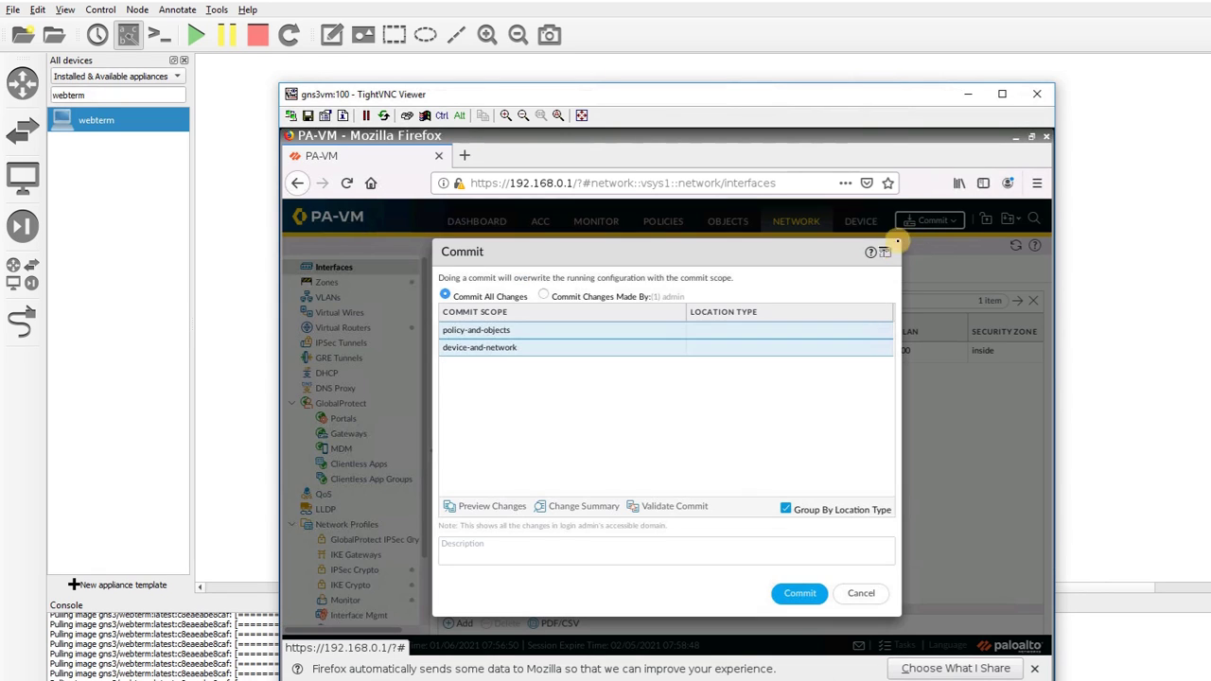
pyautogui.click(861, 592)
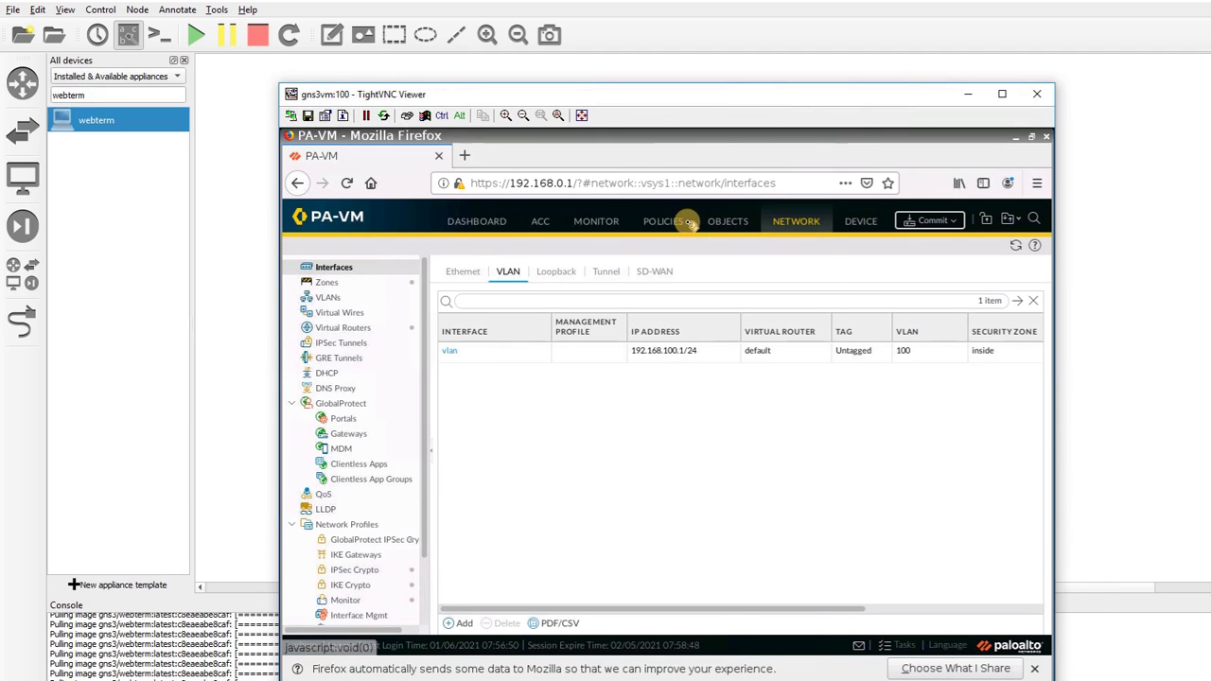
pyautogui.click(653, 220)
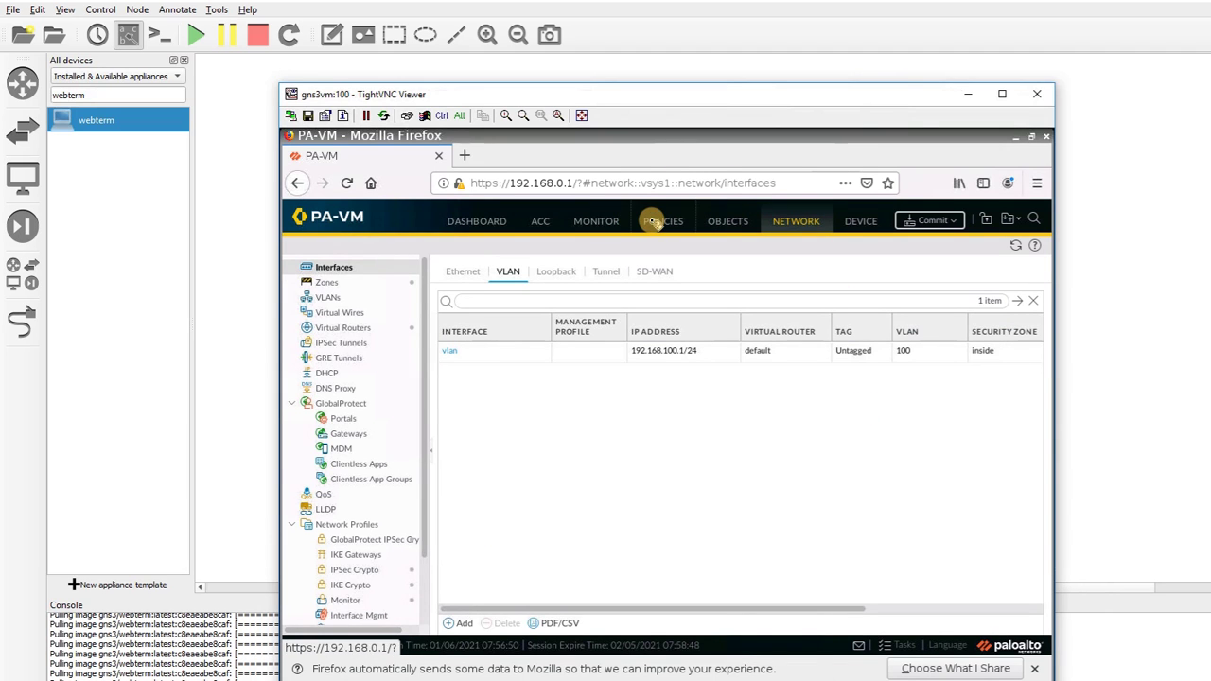
pyautogui.click(355, 270)
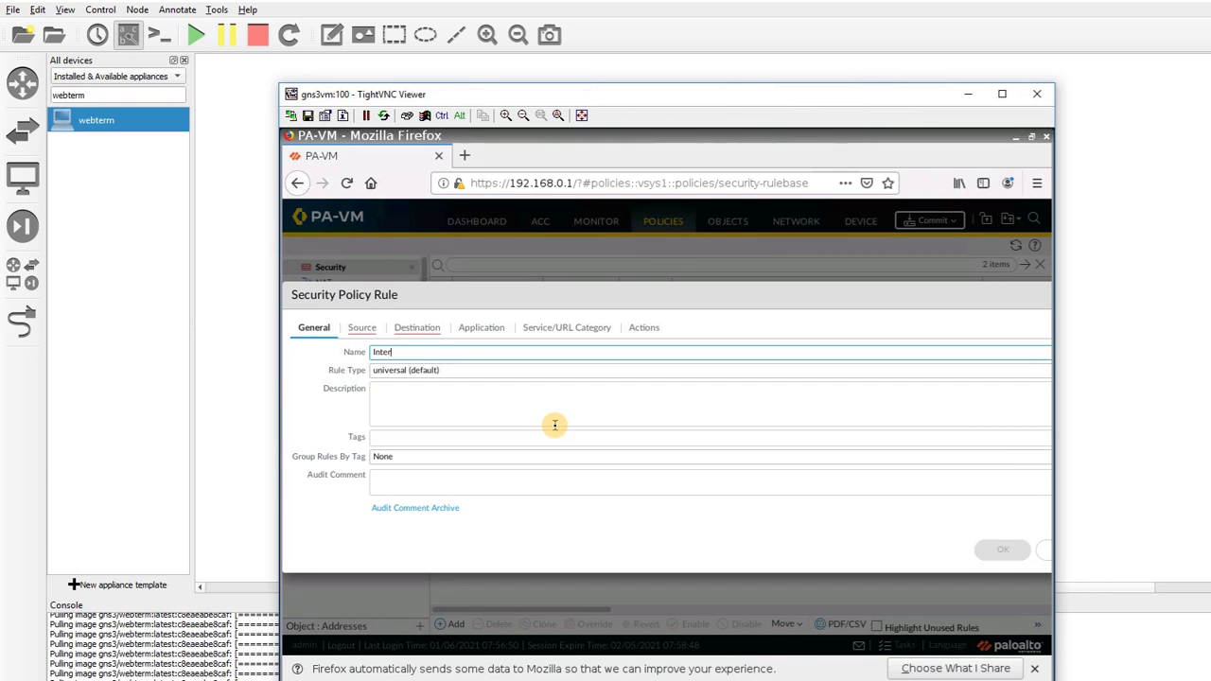
# Set the rule's source zone to inside and destination zone to outside
pyautogui.click(375, 331)
pyautogui.click(316, 513)
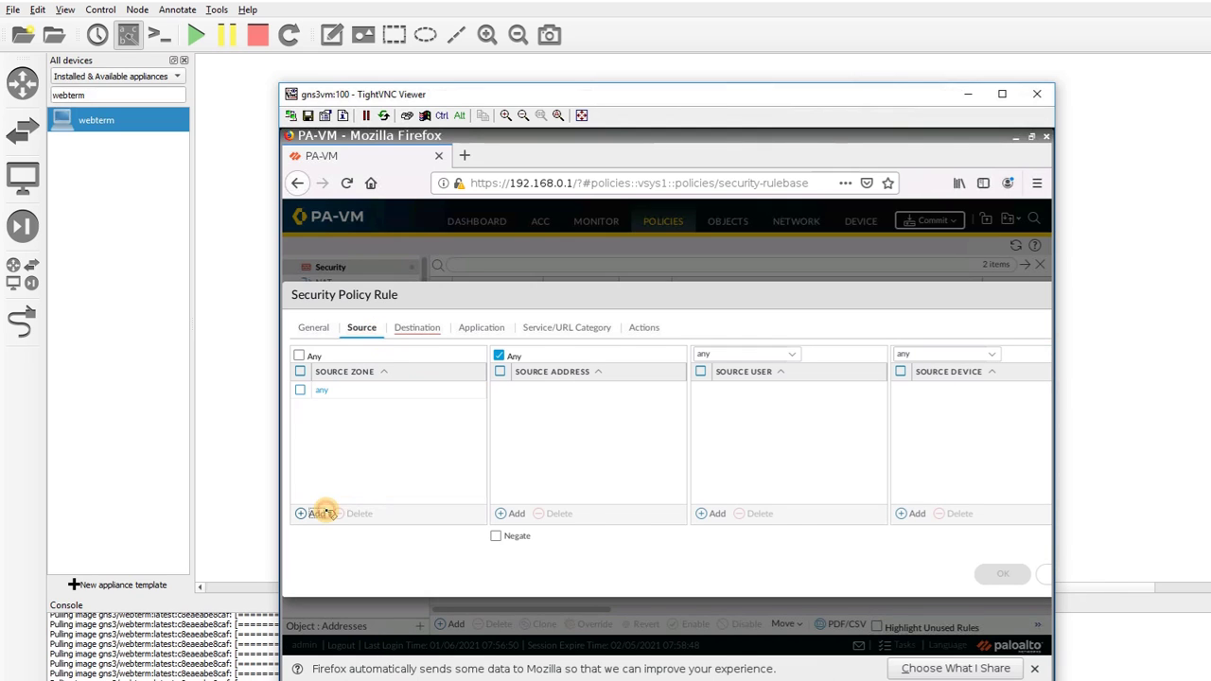
pyautogui.click(331, 426)
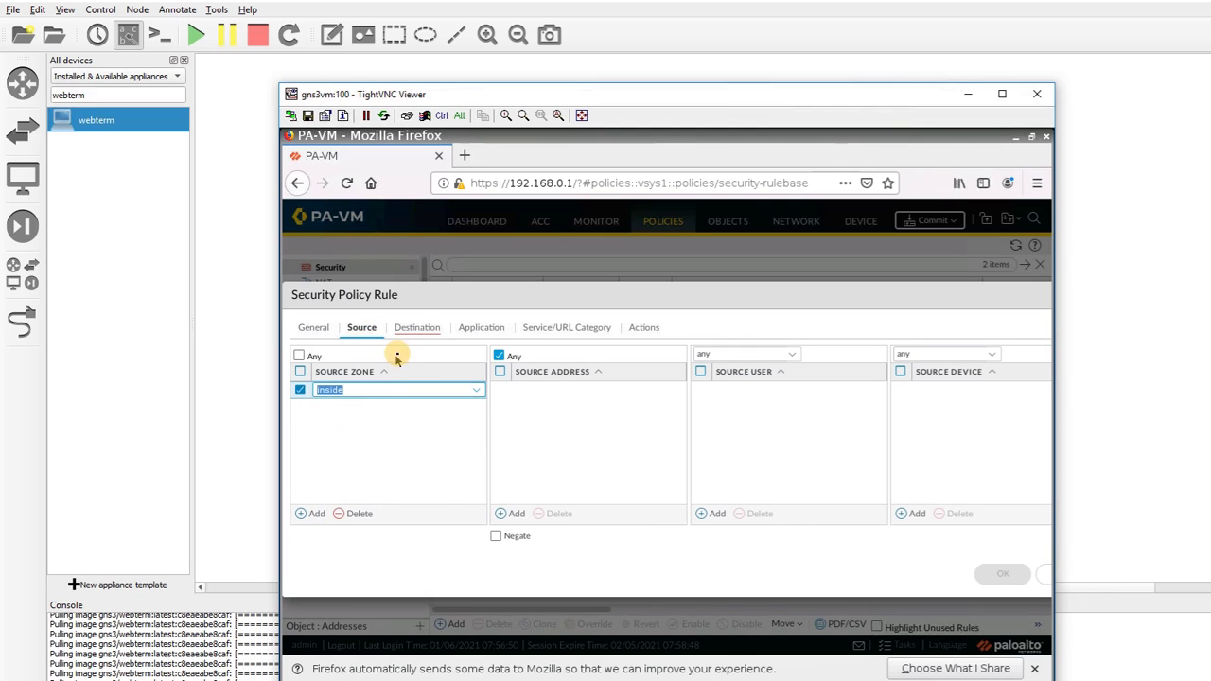
pyautogui.click(419, 327)
pyautogui.click(314, 512)
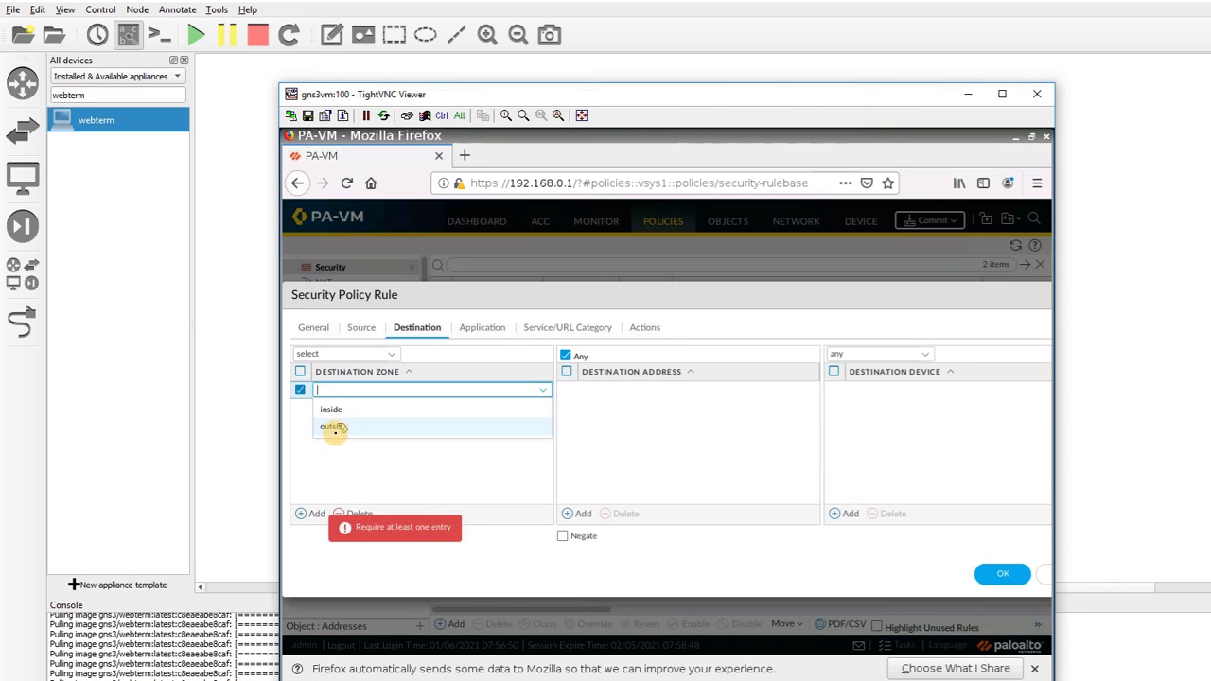
pyautogui.click(333, 426)
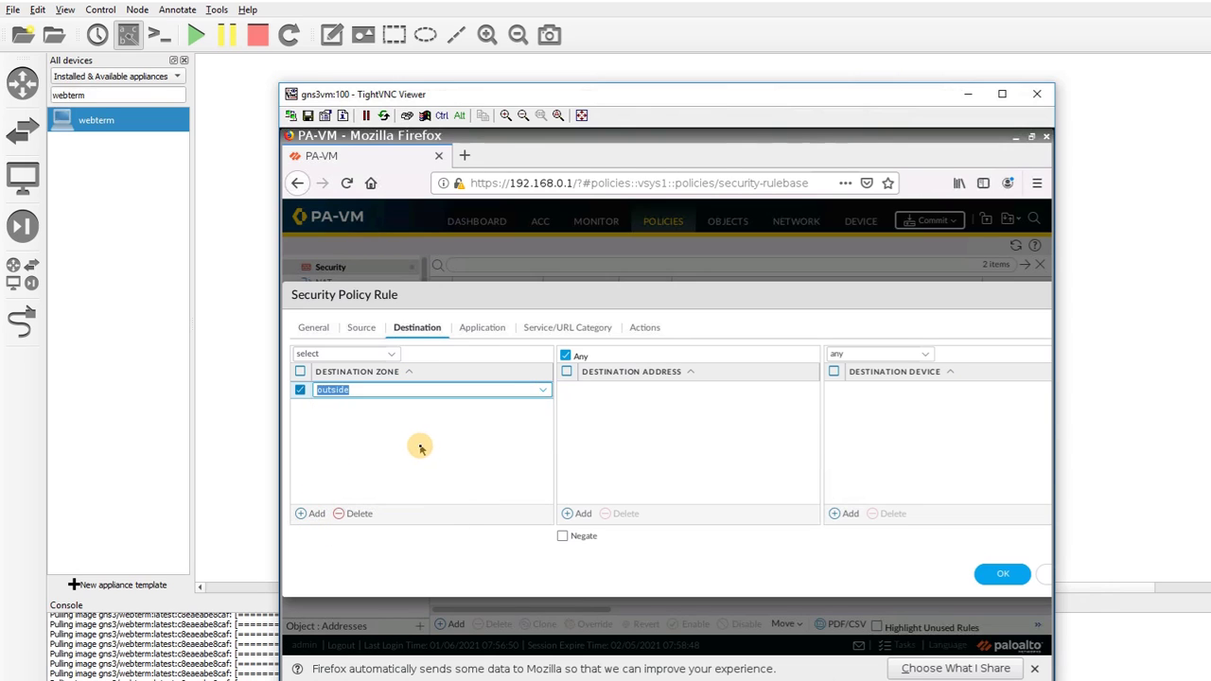
# Enable Log at Session Start on the Actions tab and save the Internet rule
pyautogui.click(481, 325)
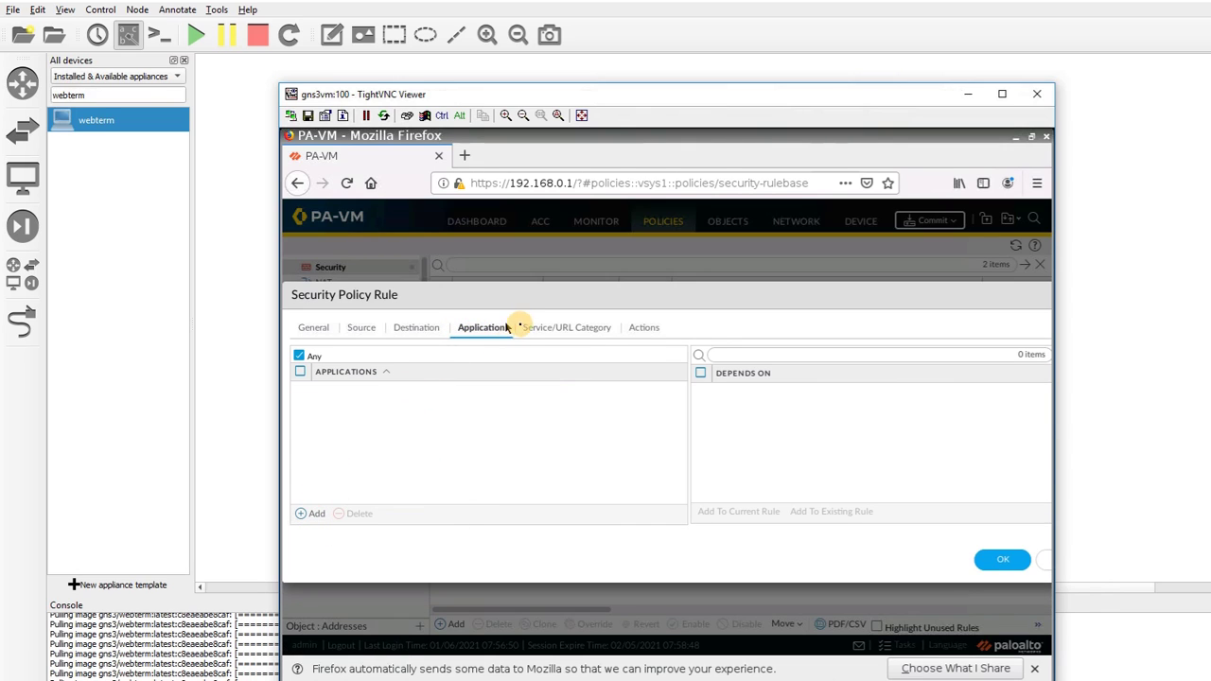
pyautogui.click(558, 327)
pyautogui.click(649, 327)
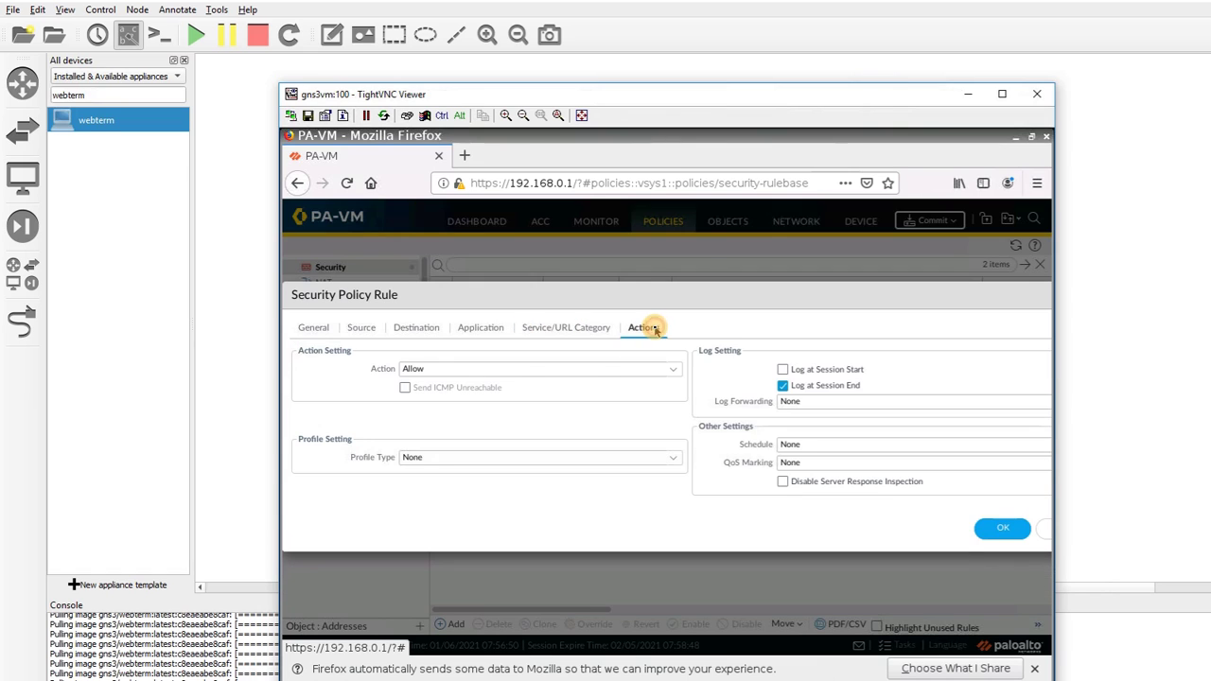
pyautogui.click(568, 324)
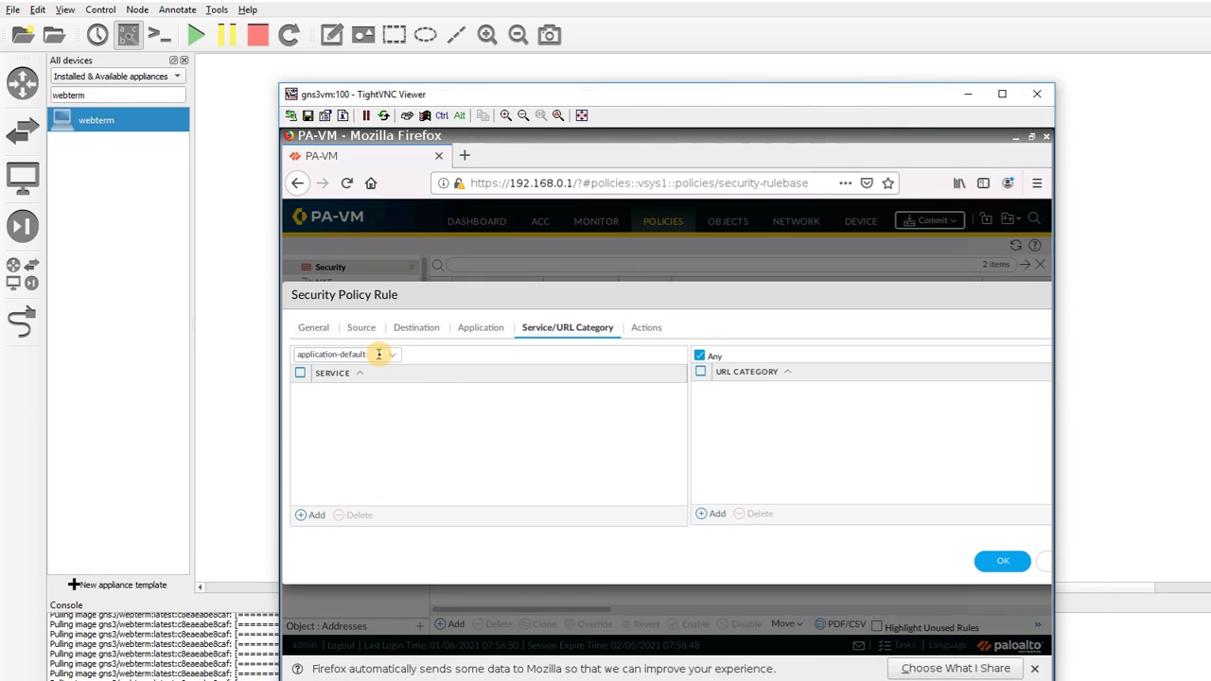
pyautogui.click(645, 327)
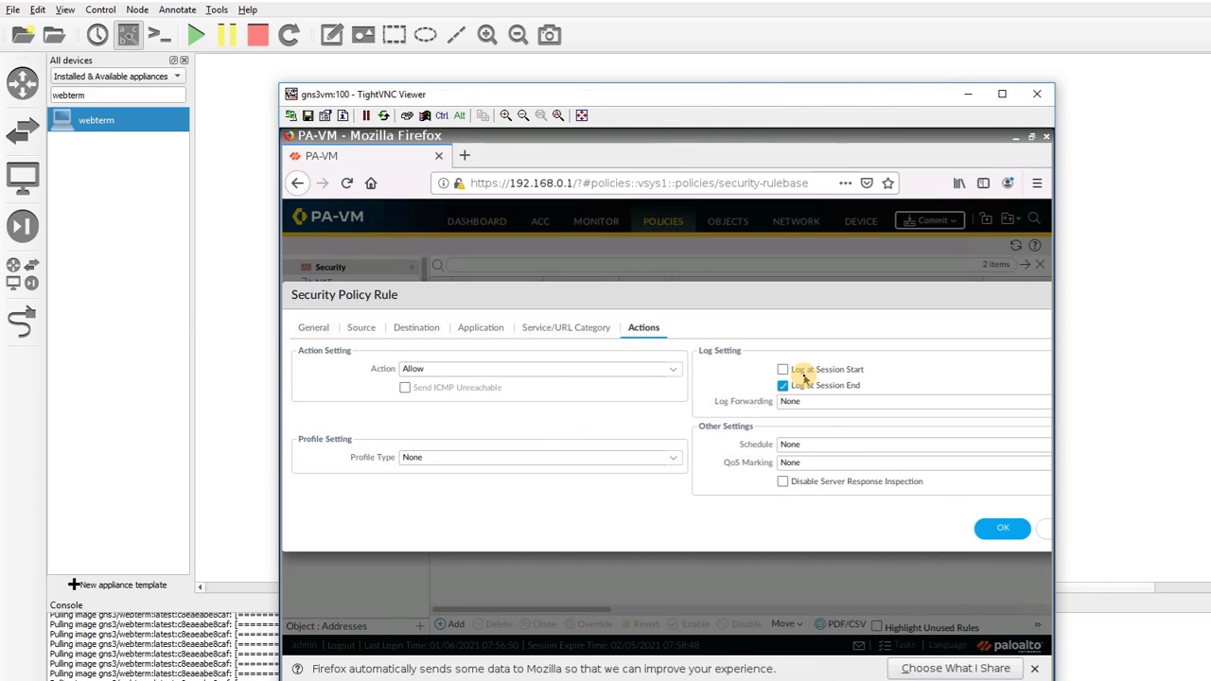
pyautogui.click(784, 370)
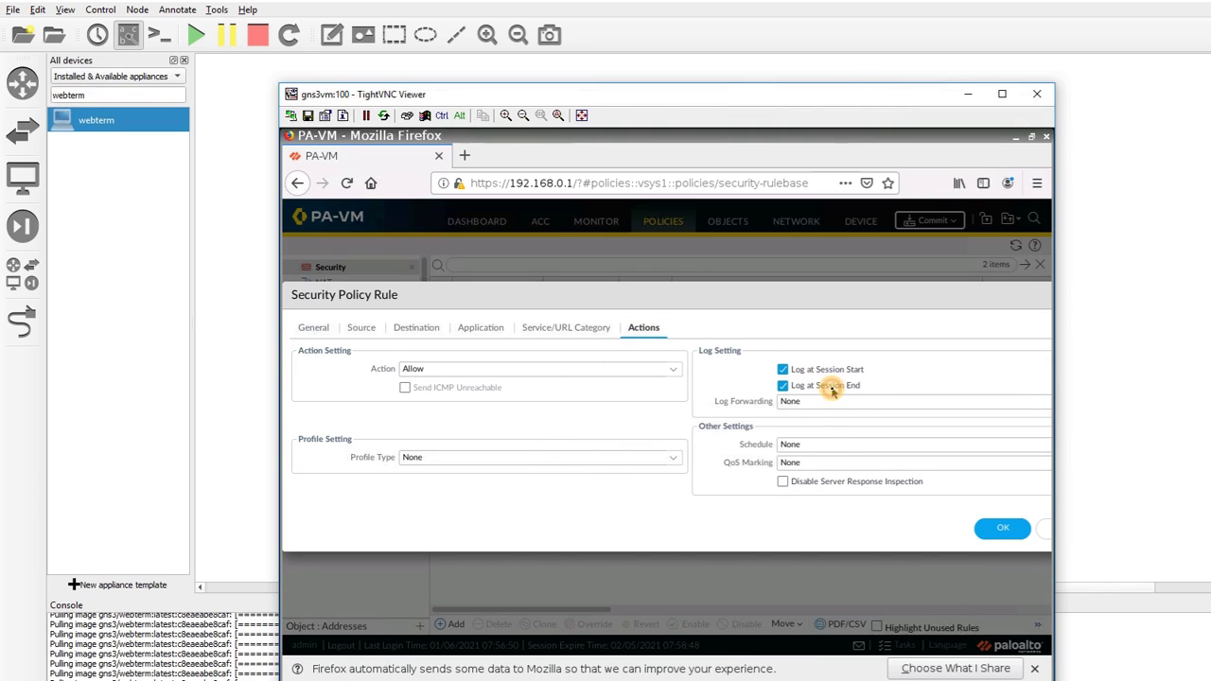
pyautogui.click(993, 531)
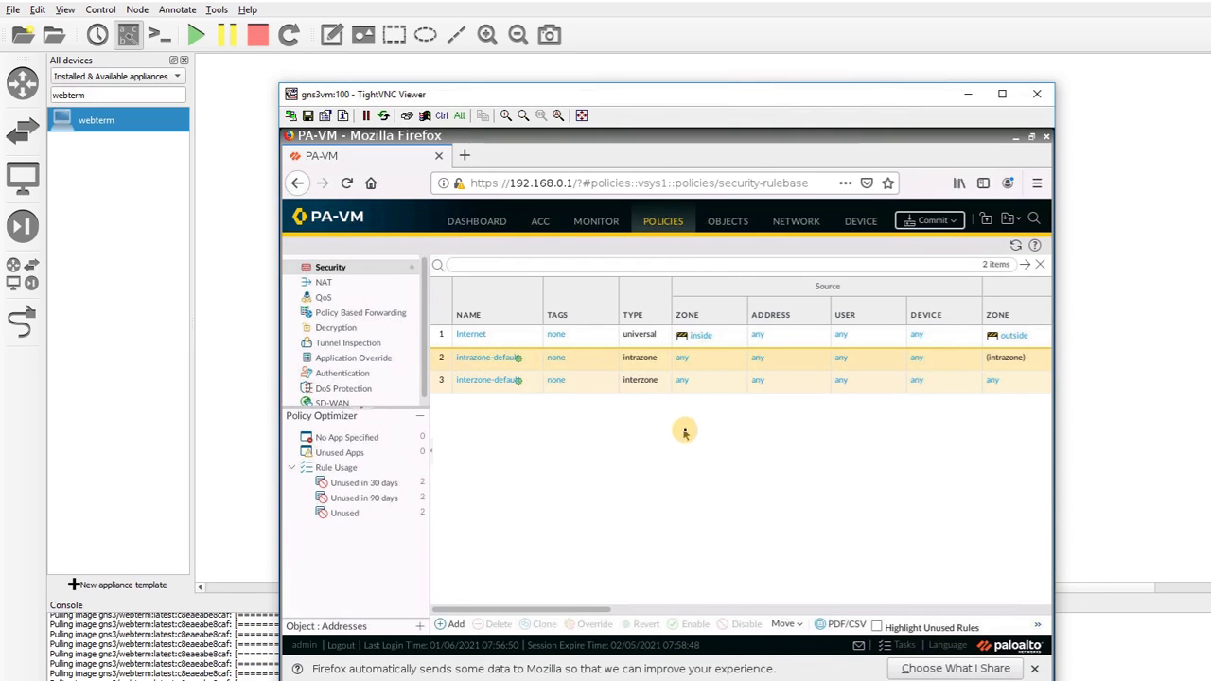
# Start a new NAT rule with source zone inside in the Original Packet settings
pyautogui.click(334, 282)
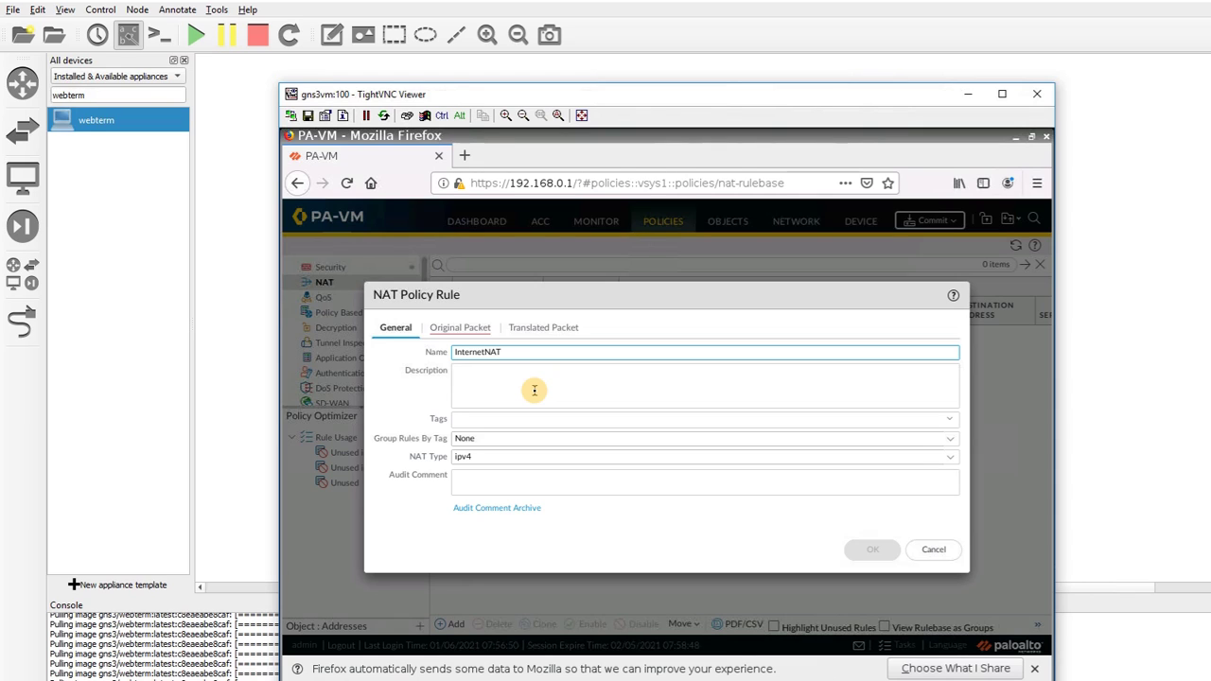
pyautogui.click(484, 330)
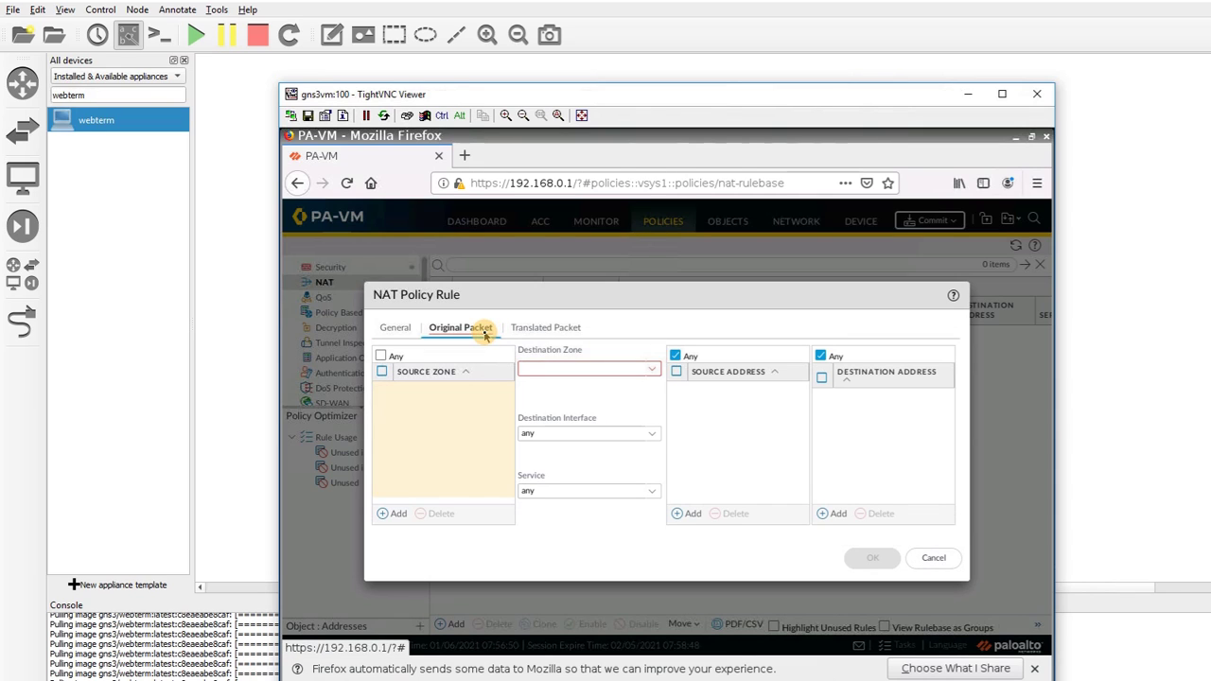
pyautogui.click(401, 513)
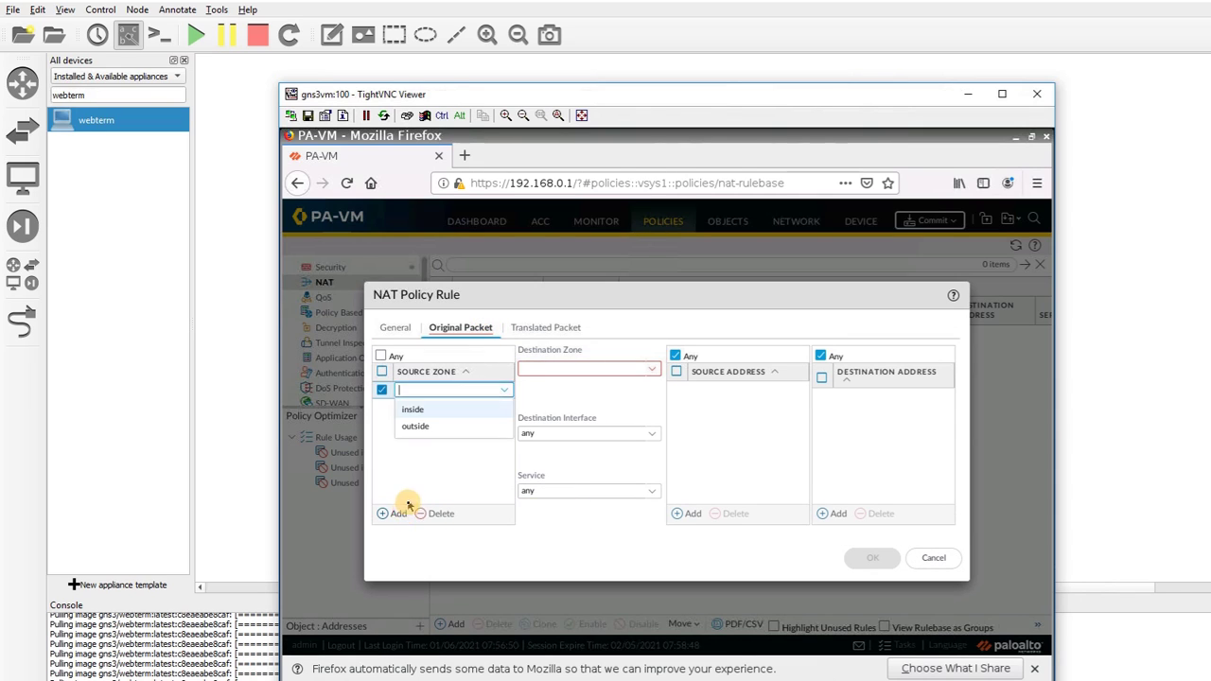
pyautogui.click(417, 411)
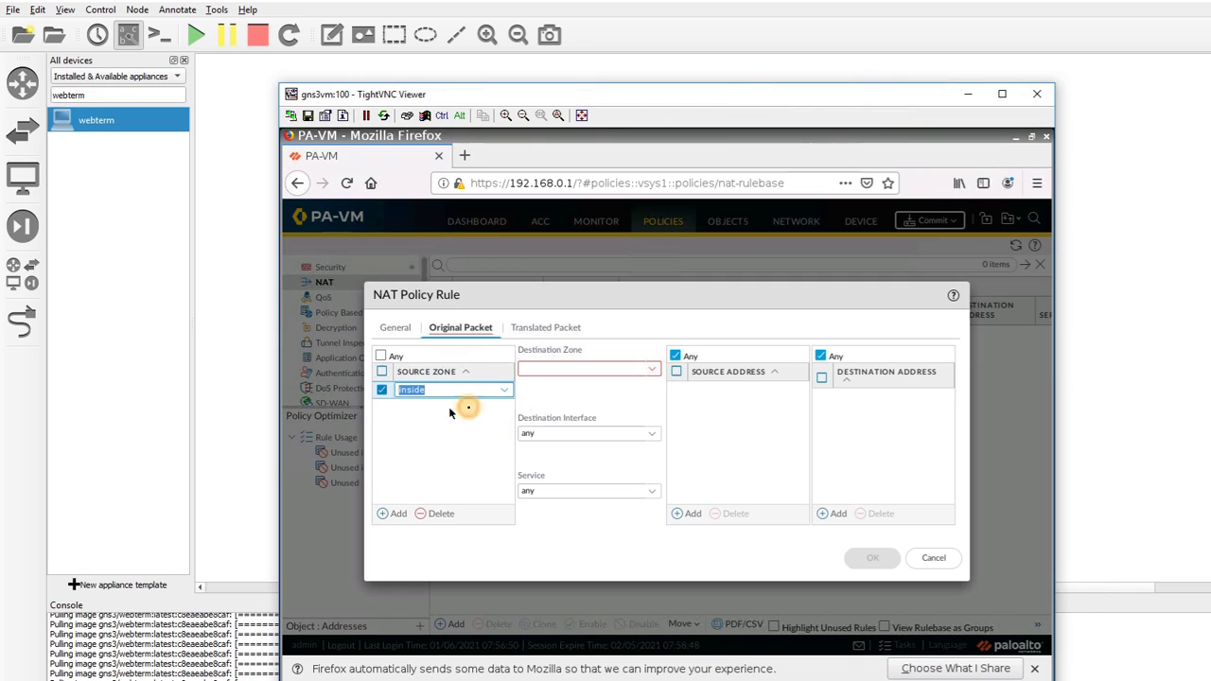
# Set the NAT rule's destination zone to outside and destination interface to ethernet1/2
pyautogui.click(651, 369)
pyautogui.click(613, 406)
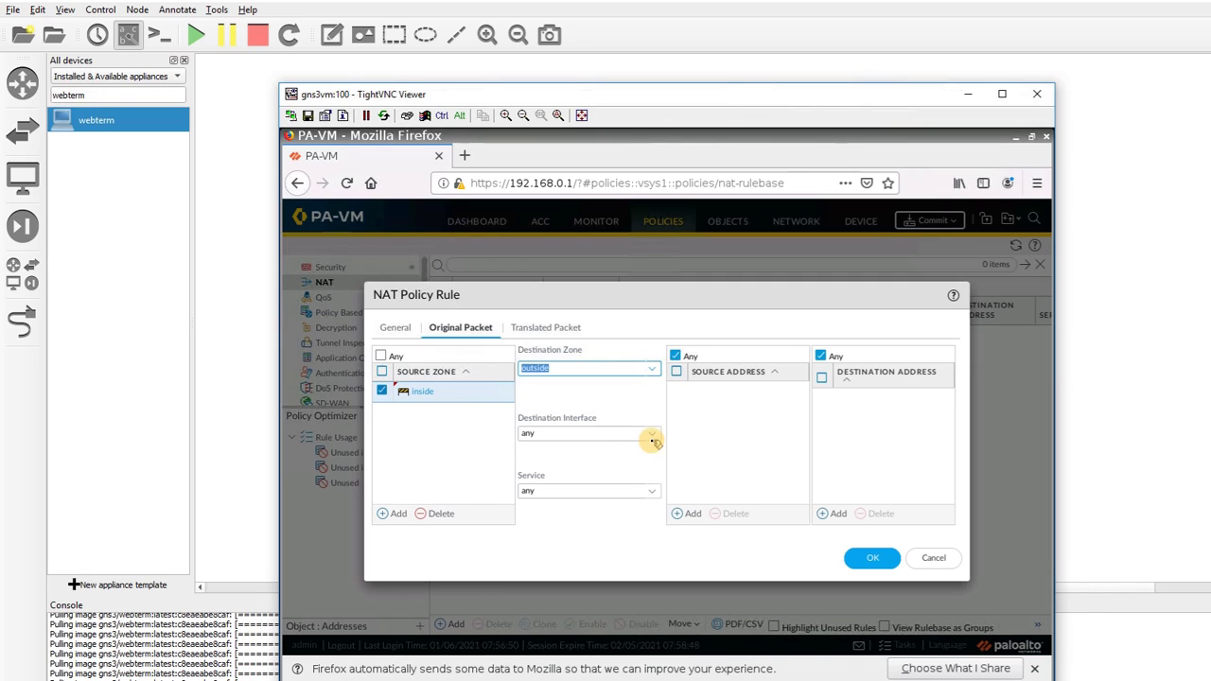
pyautogui.click(653, 438)
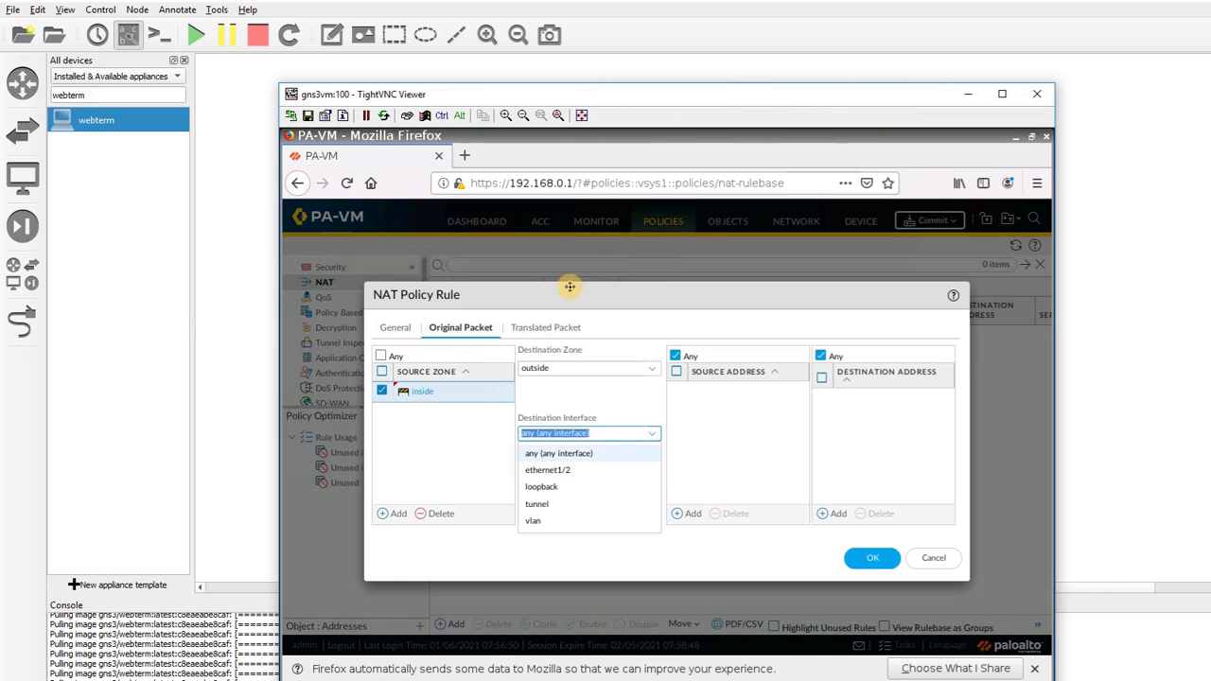
pyautogui.moveTo(702, 98); pyautogui.dragTo(639, 357)
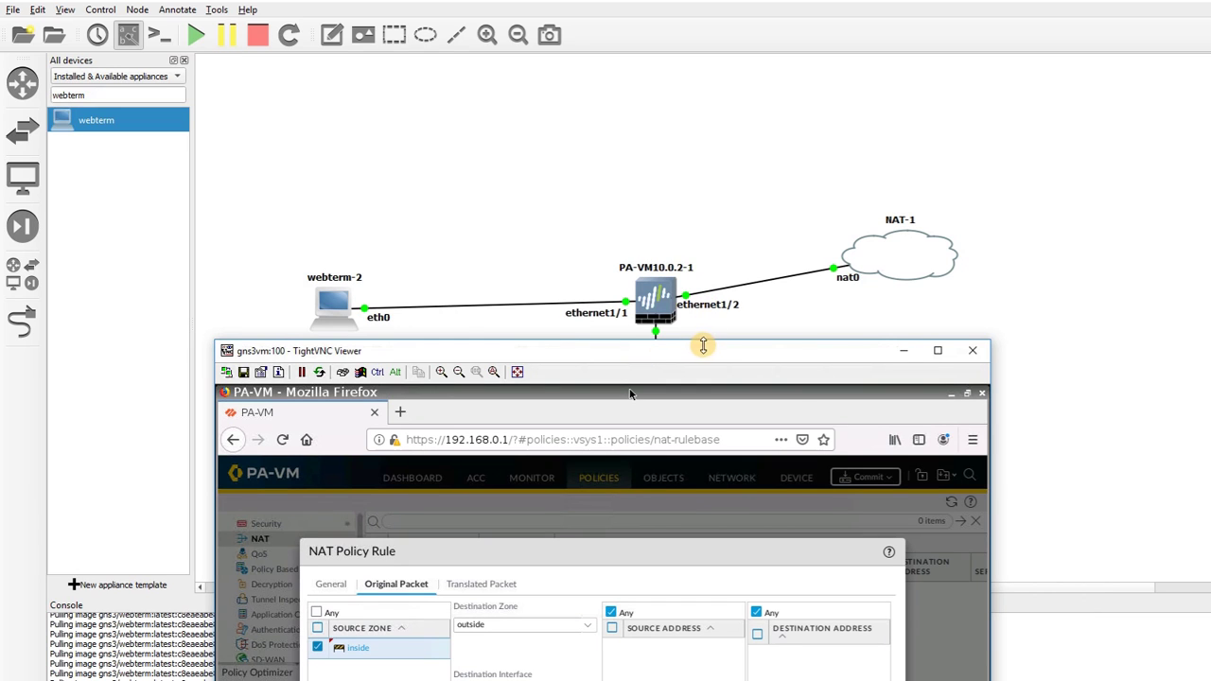
pyautogui.moveTo(706, 351); pyautogui.dragTo(790, 101)
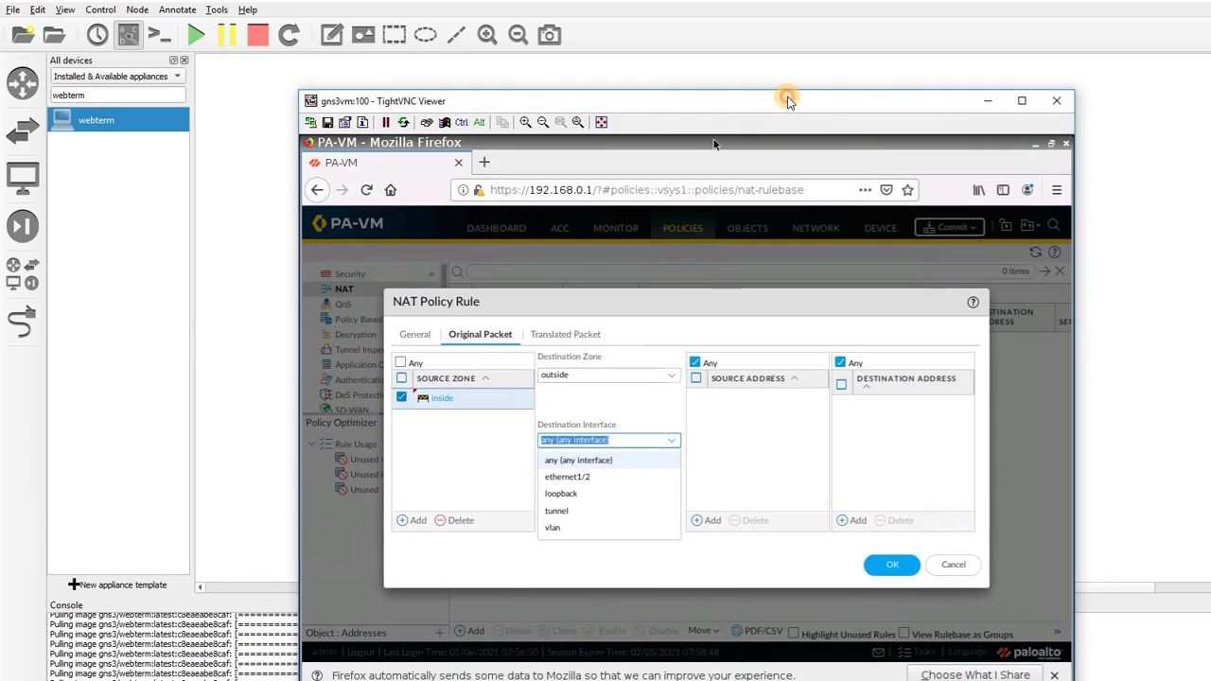
pyautogui.click(596, 476)
pyautogui.click(608, 525)
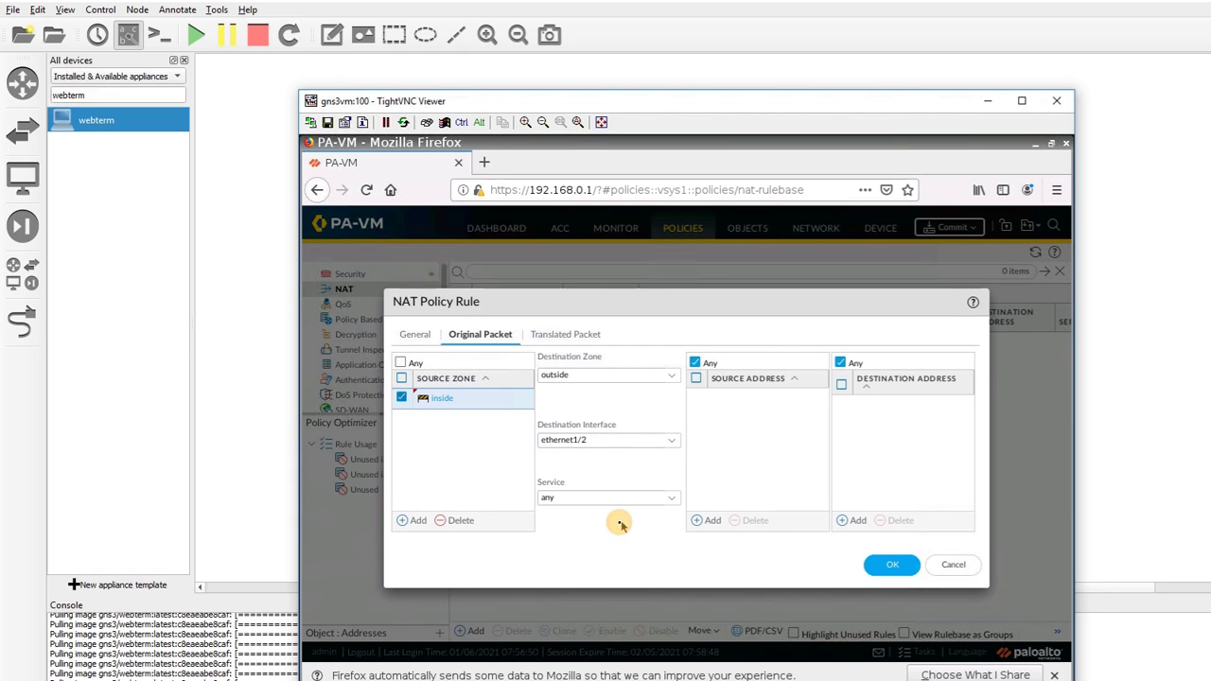
pyautogui.click(548, 334)
# Translate sources with Dynamic IP And Port to ethernet1/2's interface address and save InternetNAT
pyautogui.click(674, 374)
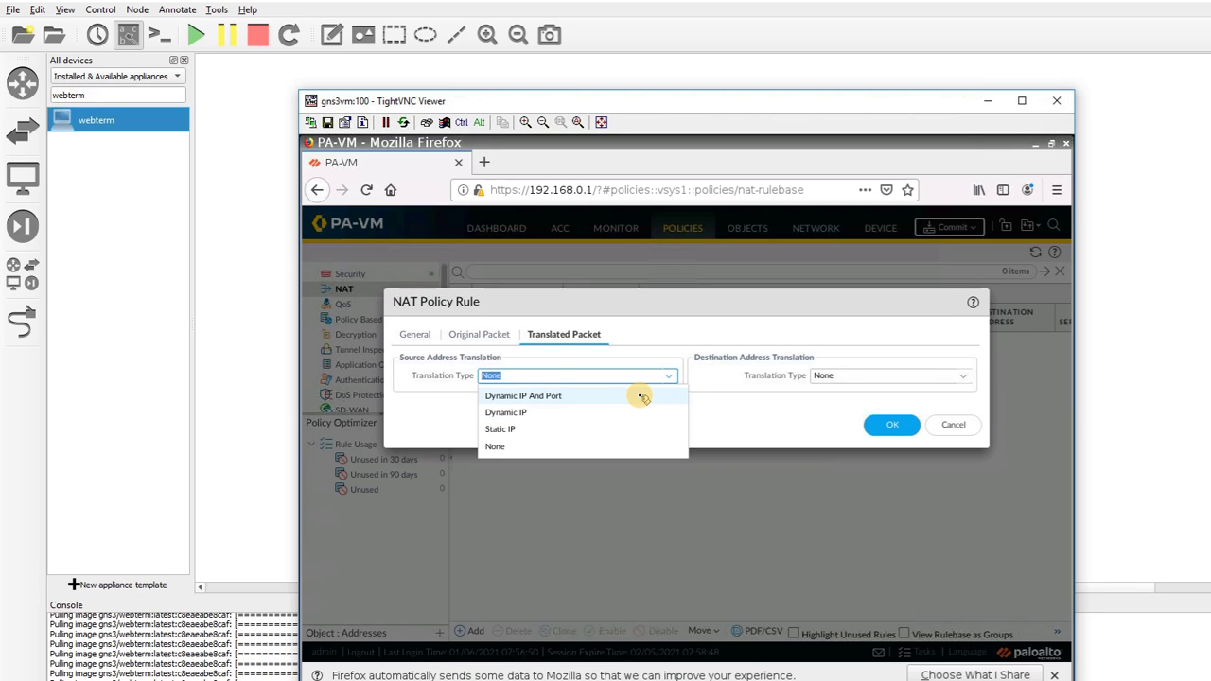
pyautogui.click(641, 397)
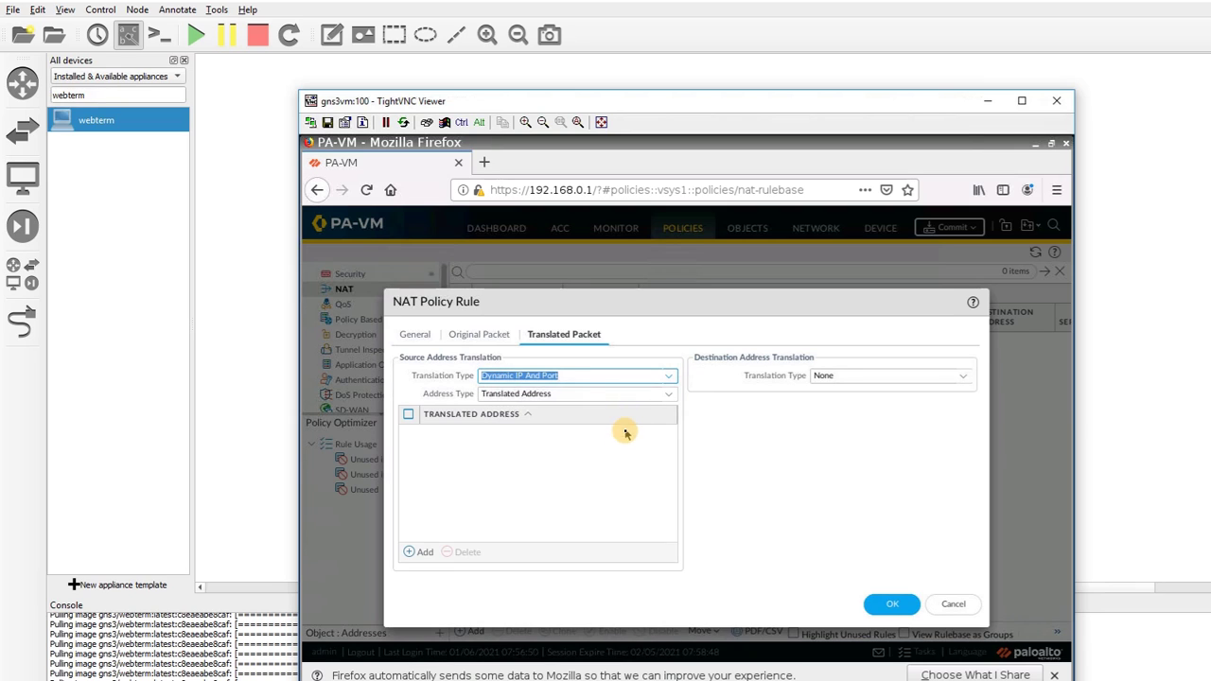
pyautogui.click(669, 396)
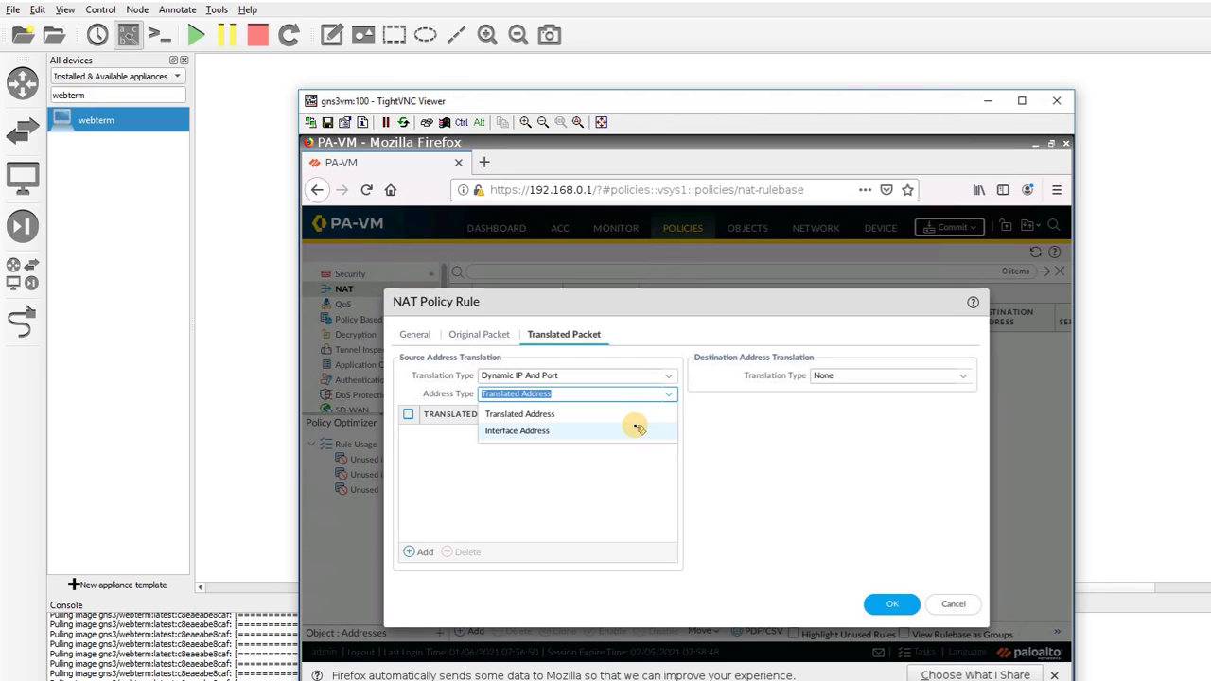
pyautogui.click(635, 428)
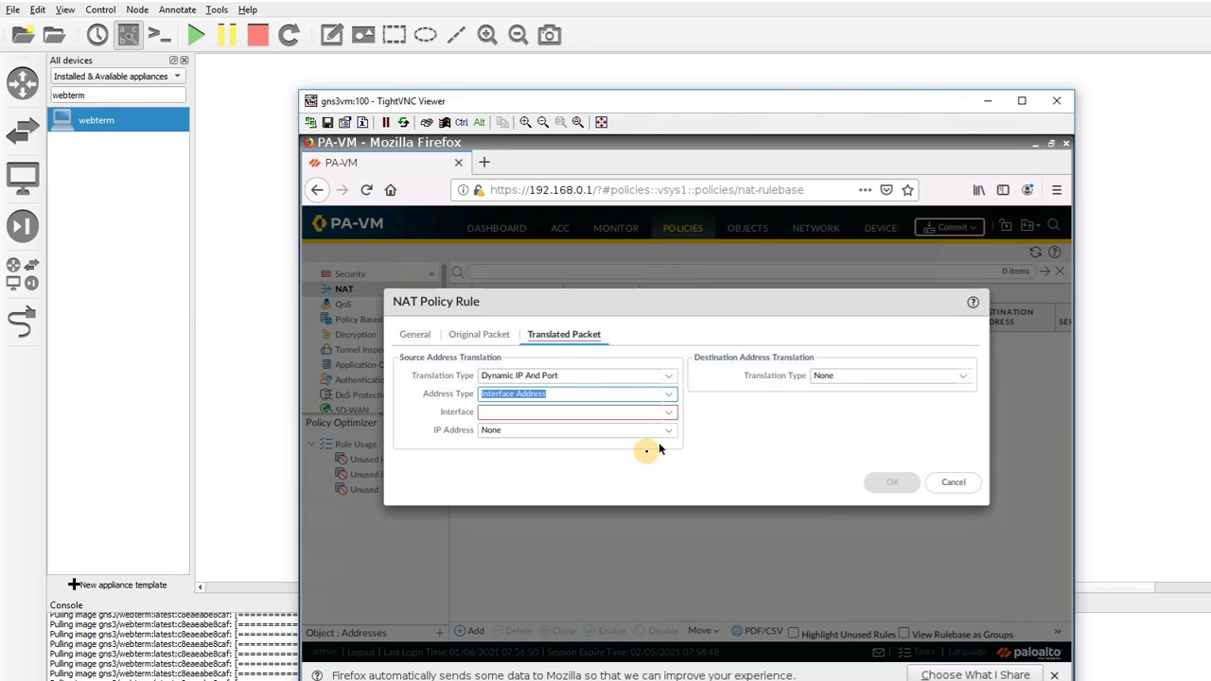
pyautogui.click(668, 412)
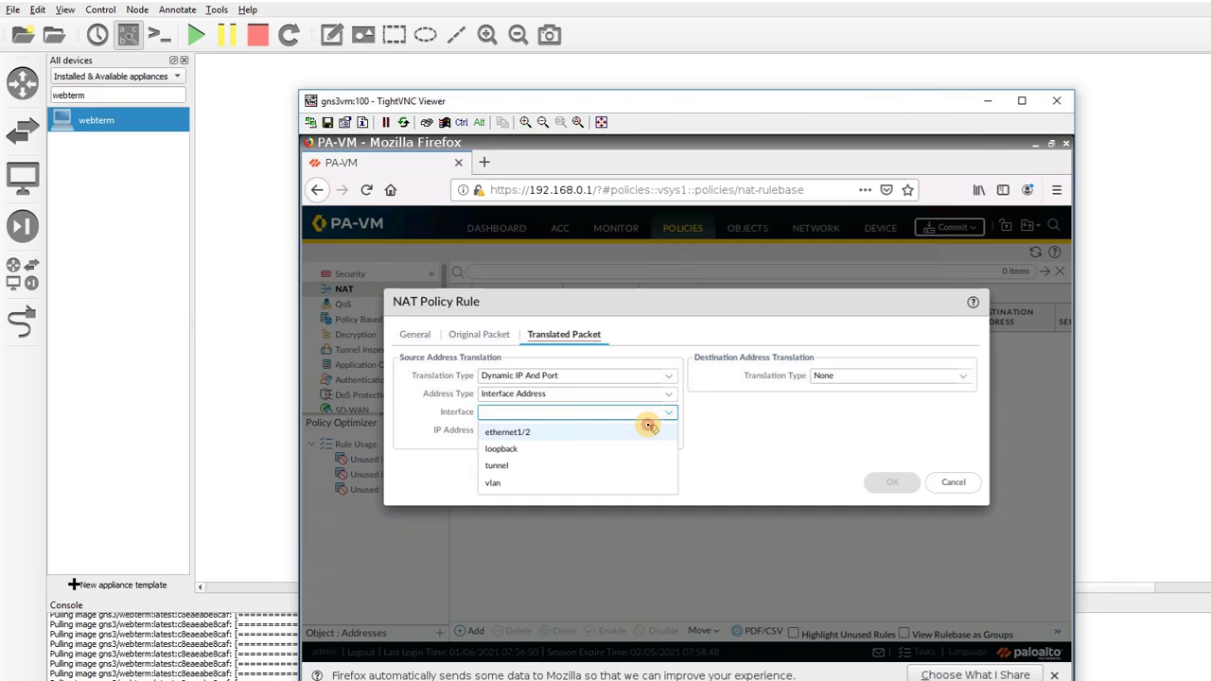
pyautogui.click(649, 428)
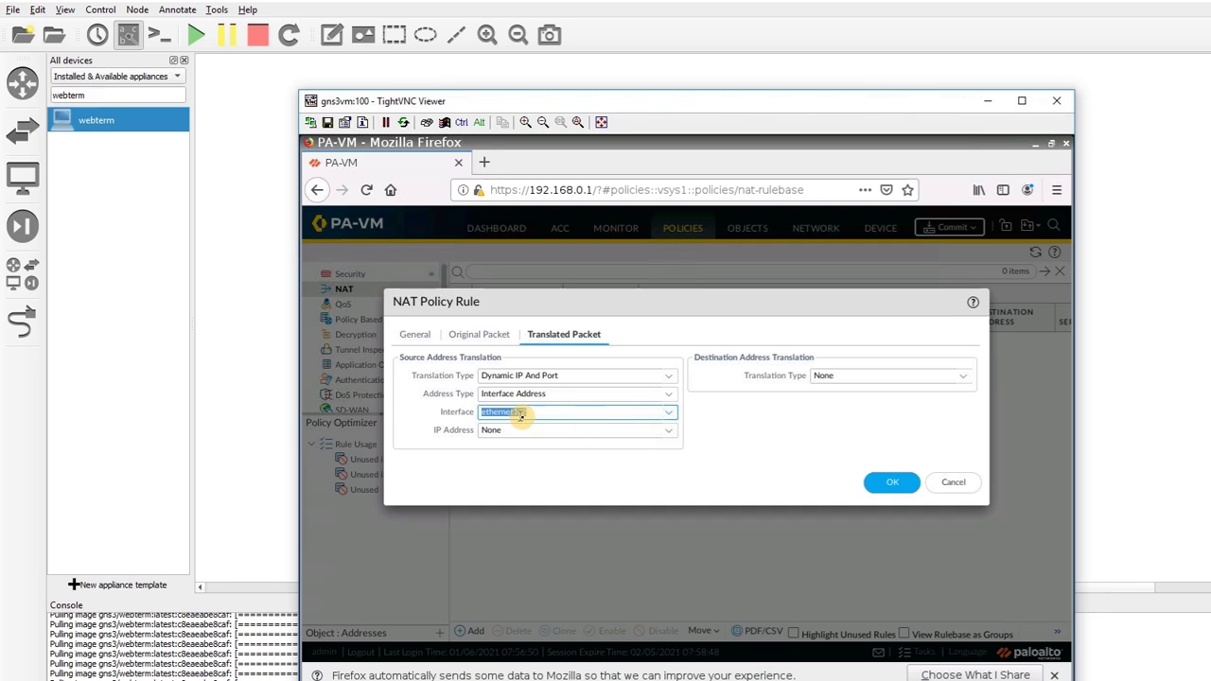
pyautogui.click(676, 429)
pyautogui.click(709, 428)
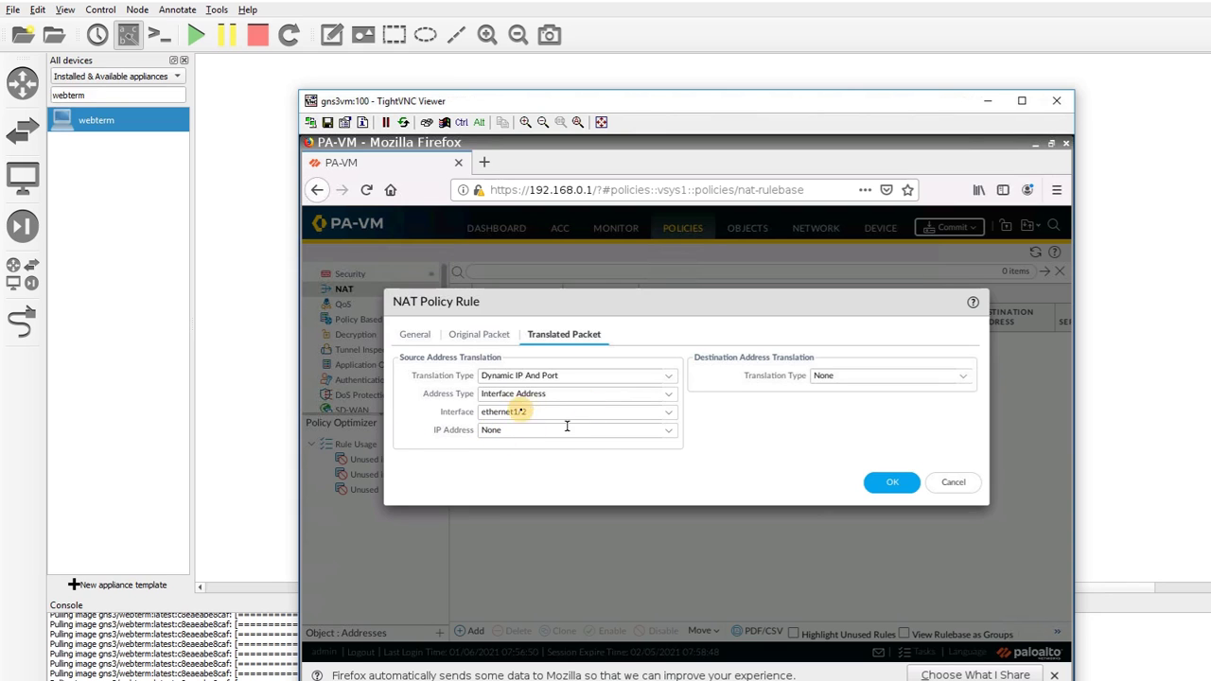
pyautogui.click(885, 483)
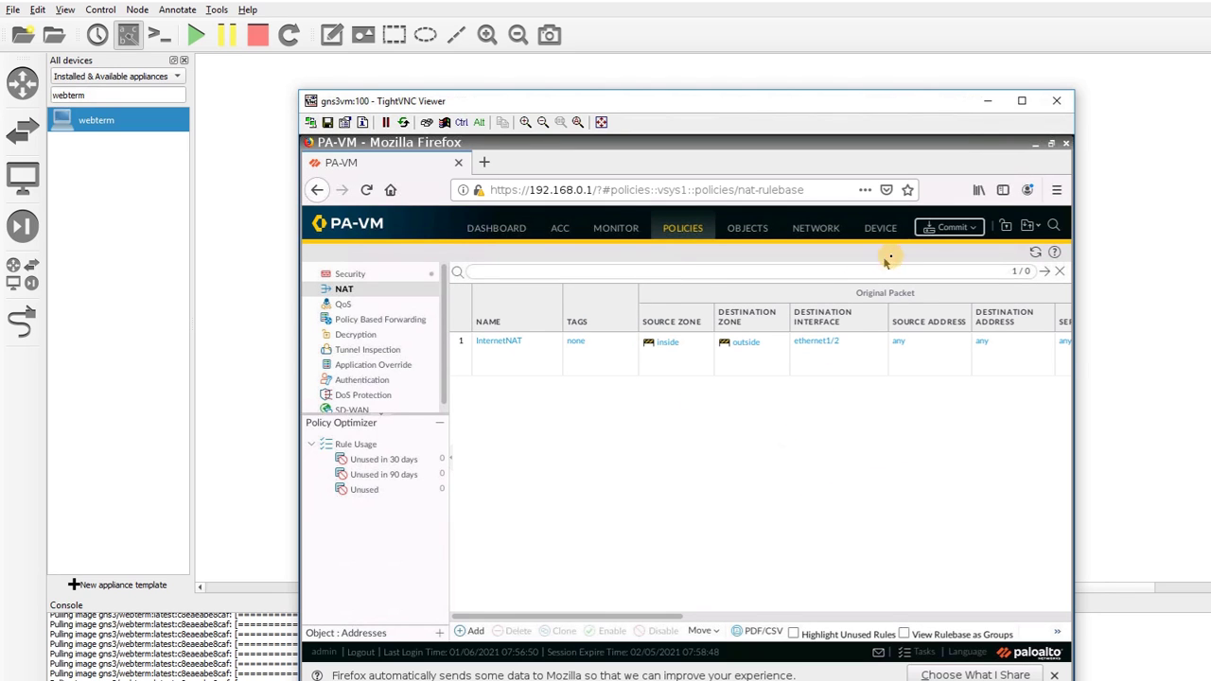
# Commit the firewall configuration, close the success report, and return to the GNS3 topology
pyautogui.click(951, 227)
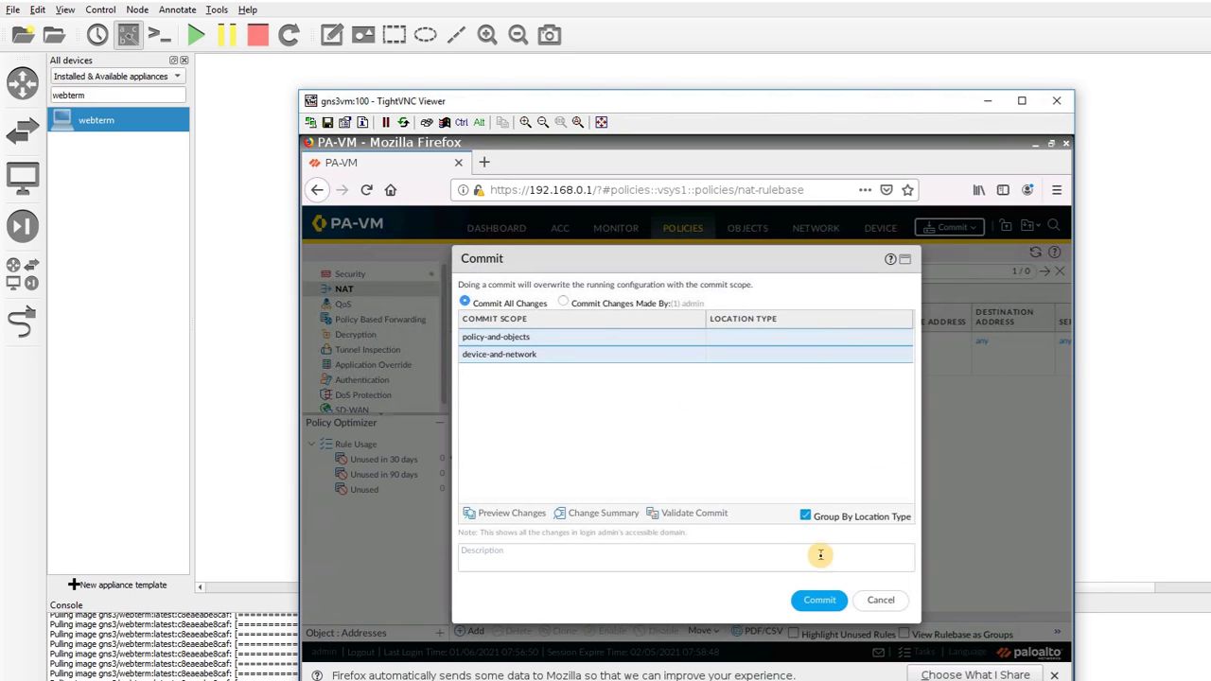
pyautogui.click(822, 601)
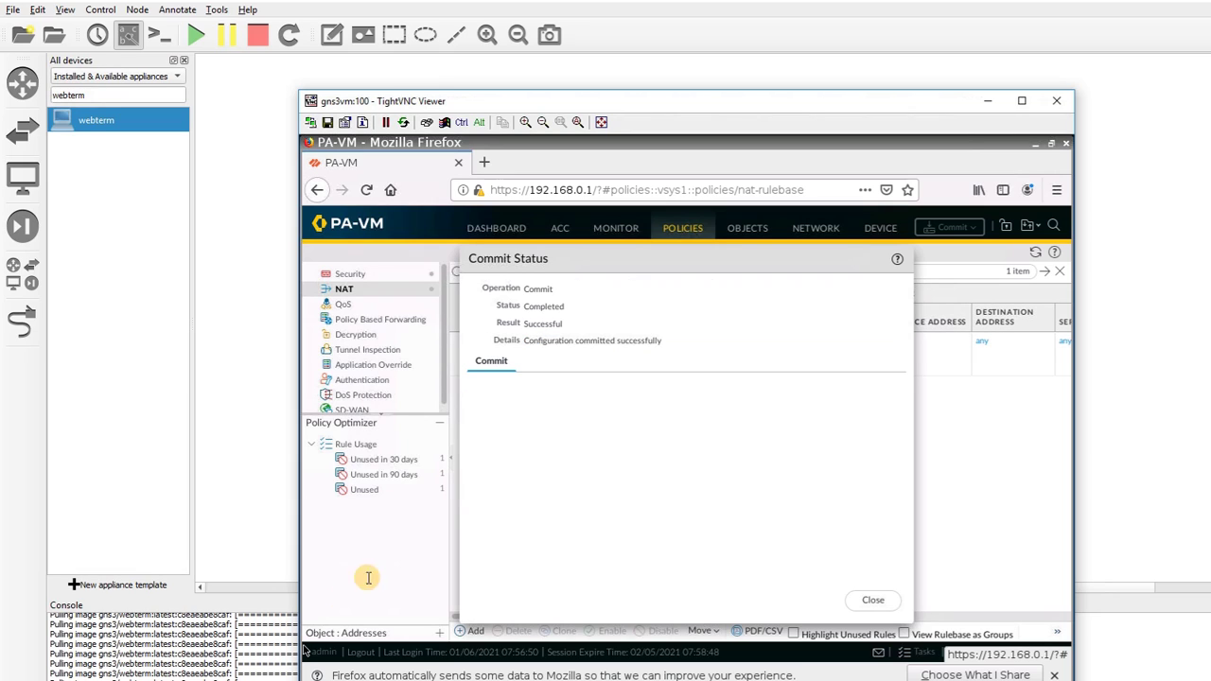
pyautogui.click(872, 599)
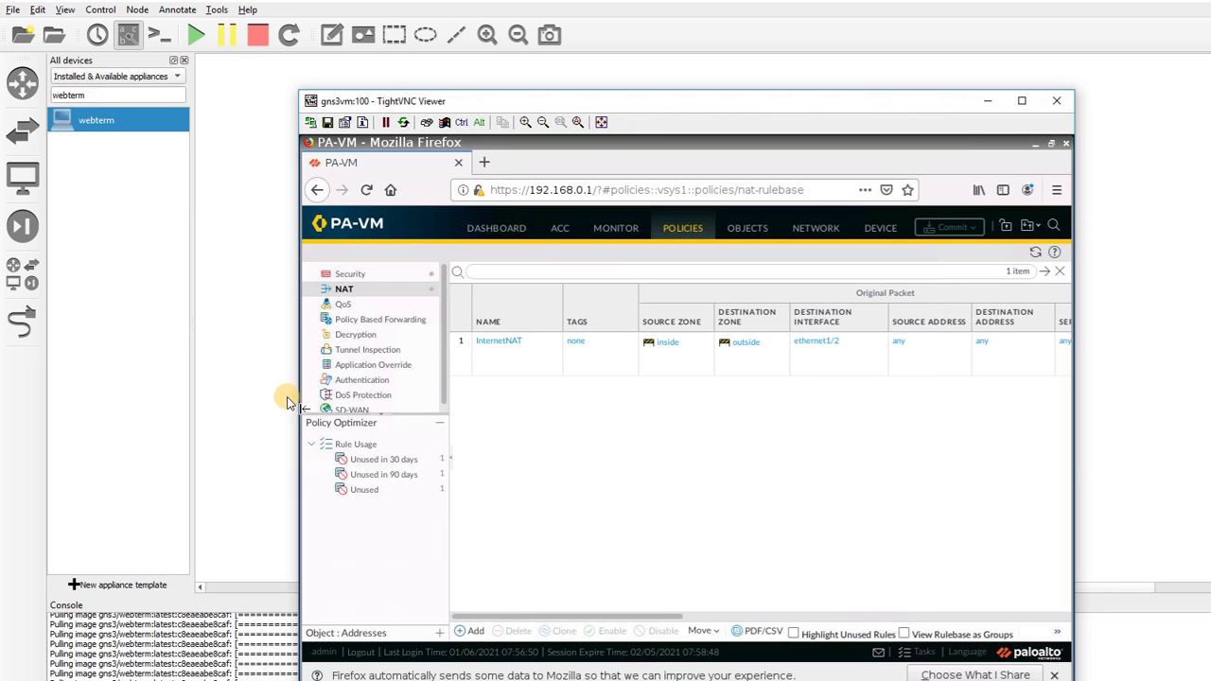
pyautogui.click(264, 376)
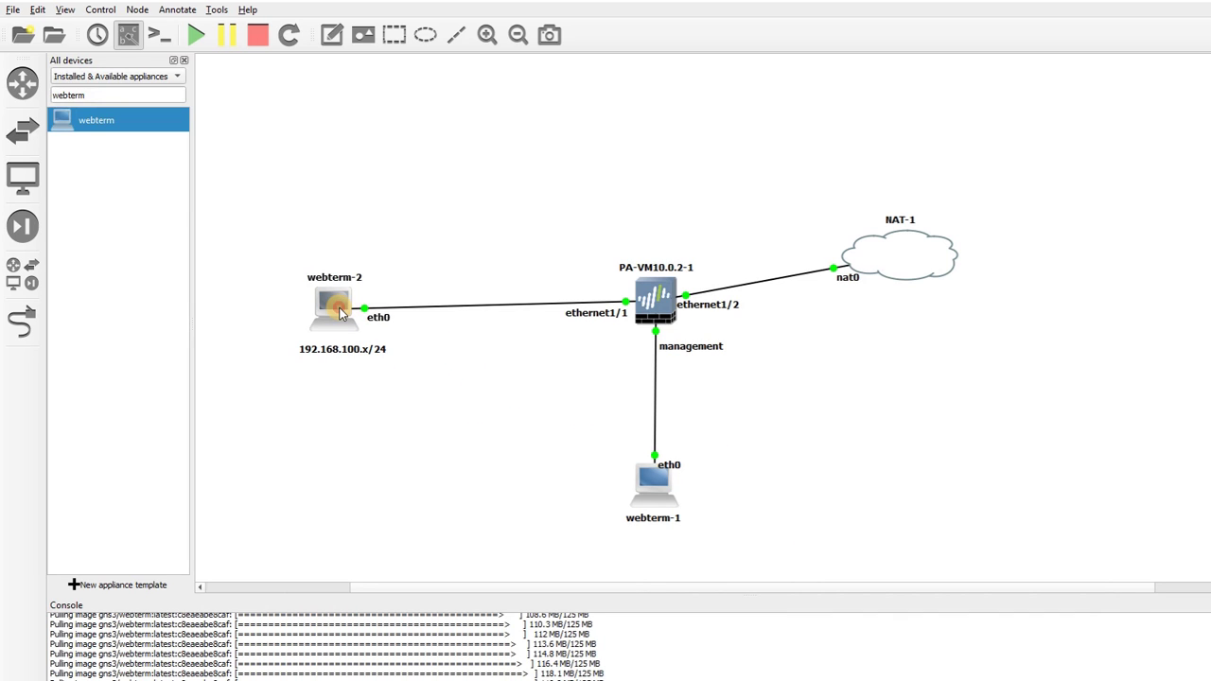
# On webterm-2, run ifconfig in a terminal to confirm eth0 has 192.168.100.10
pyautogui.doubleClick(341, 314)
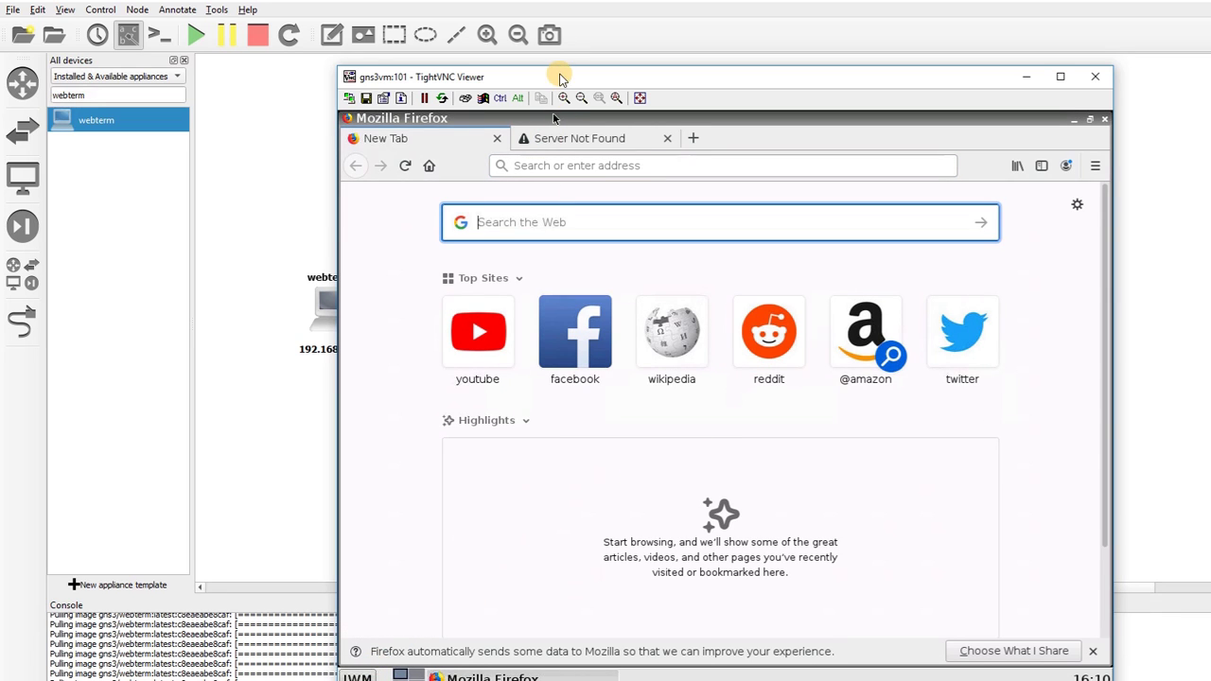
pyautogui.moveTo(560, 82); pyautogui.dragTo(532, 38)
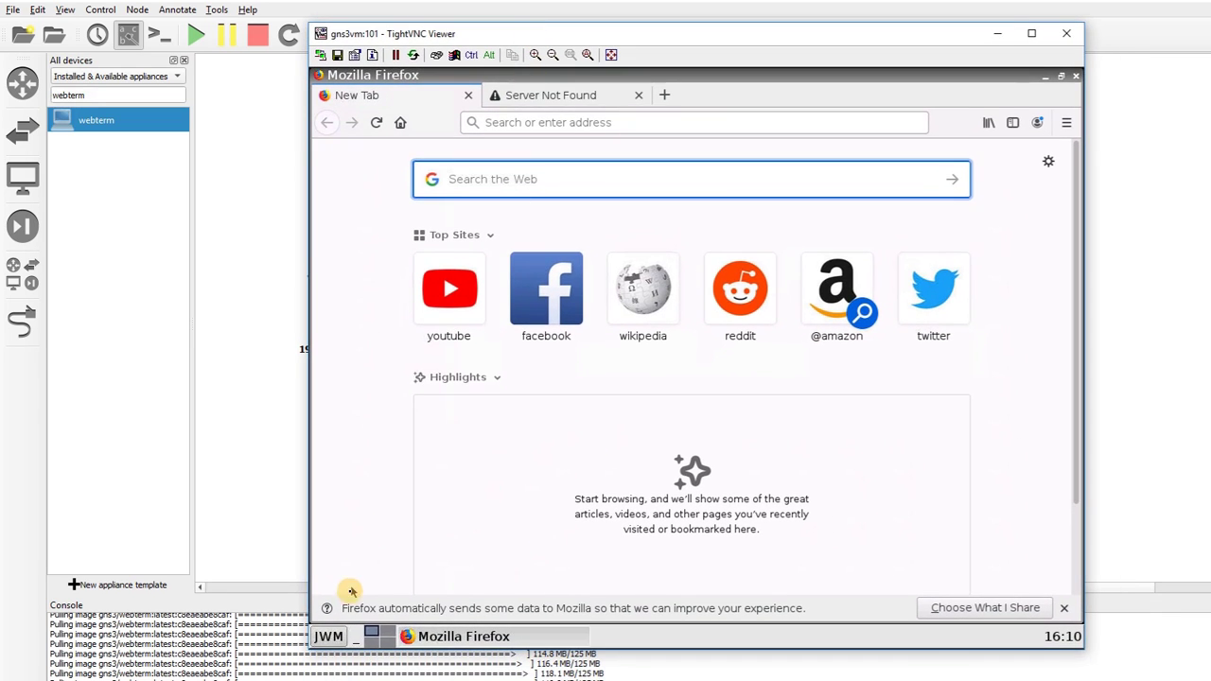
pyautogui.click(331, 637)
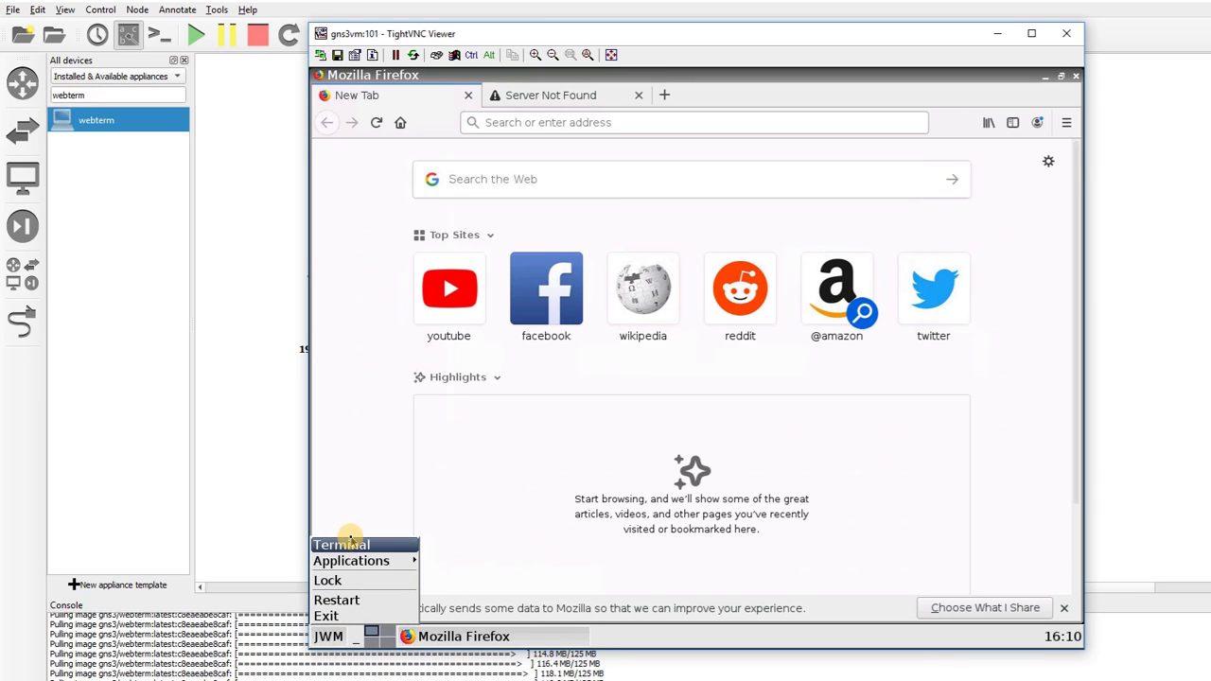
pyautogui.click(348, 546)
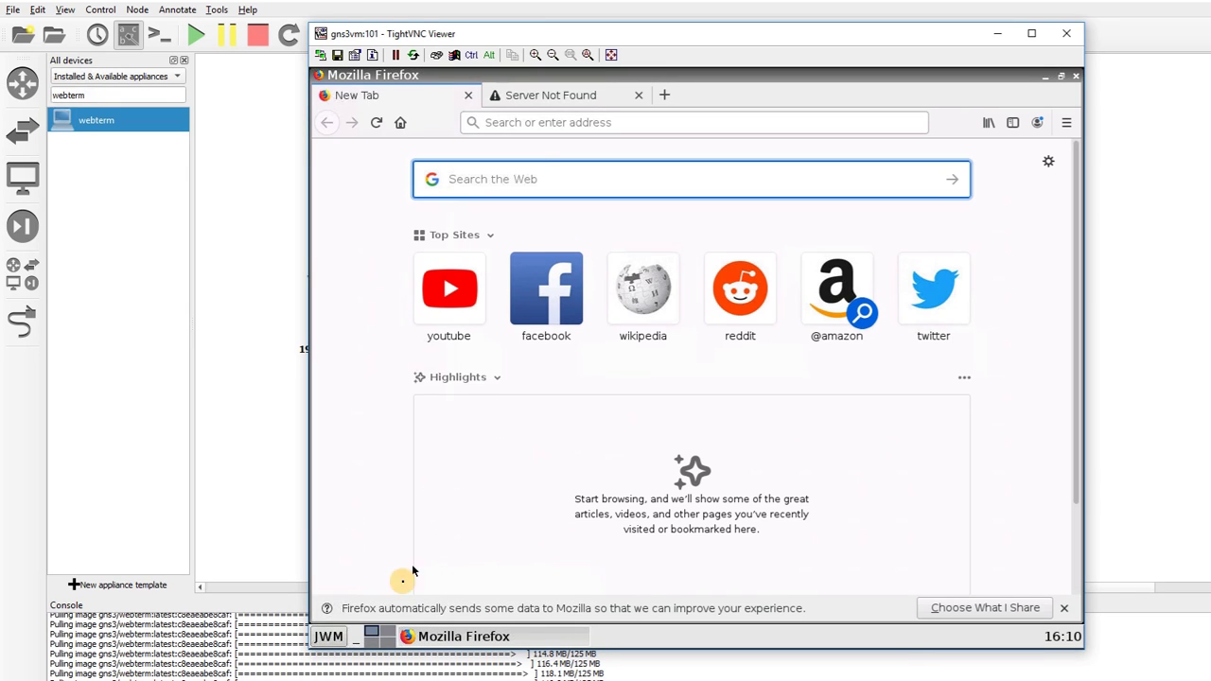
pyautogui.click(333, 637)
pyautogui.click(346, 544)
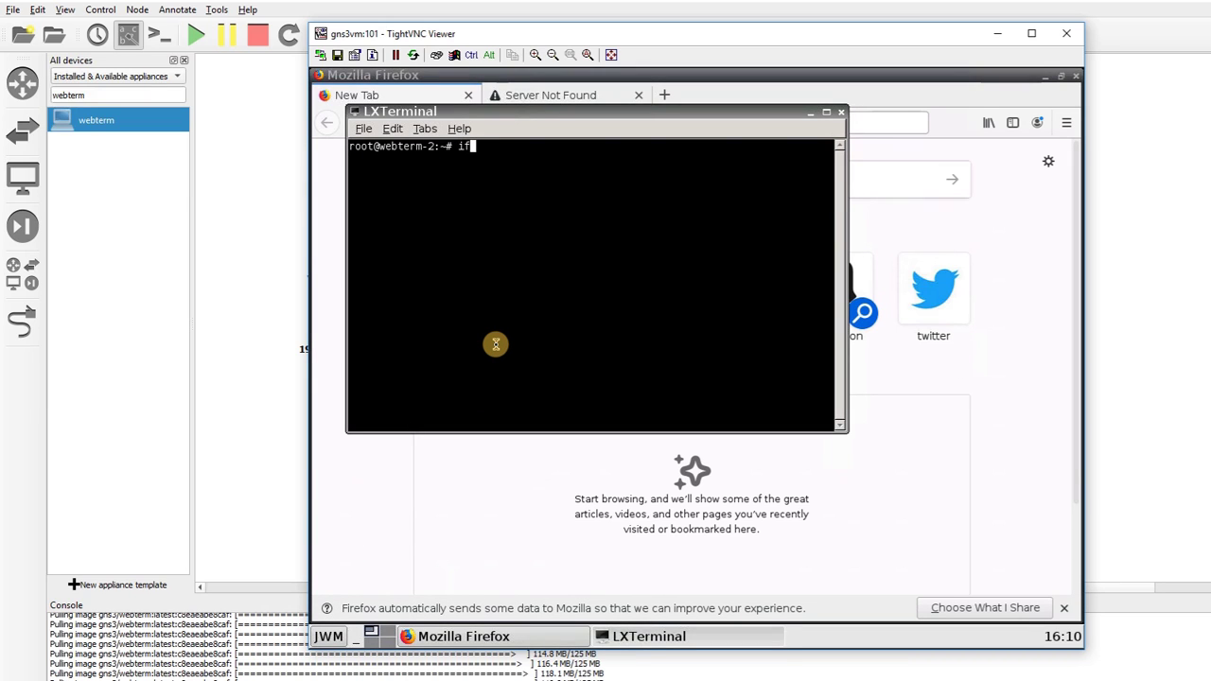
pyautogui.write('ifconfig')
pyautogui.press('Return')
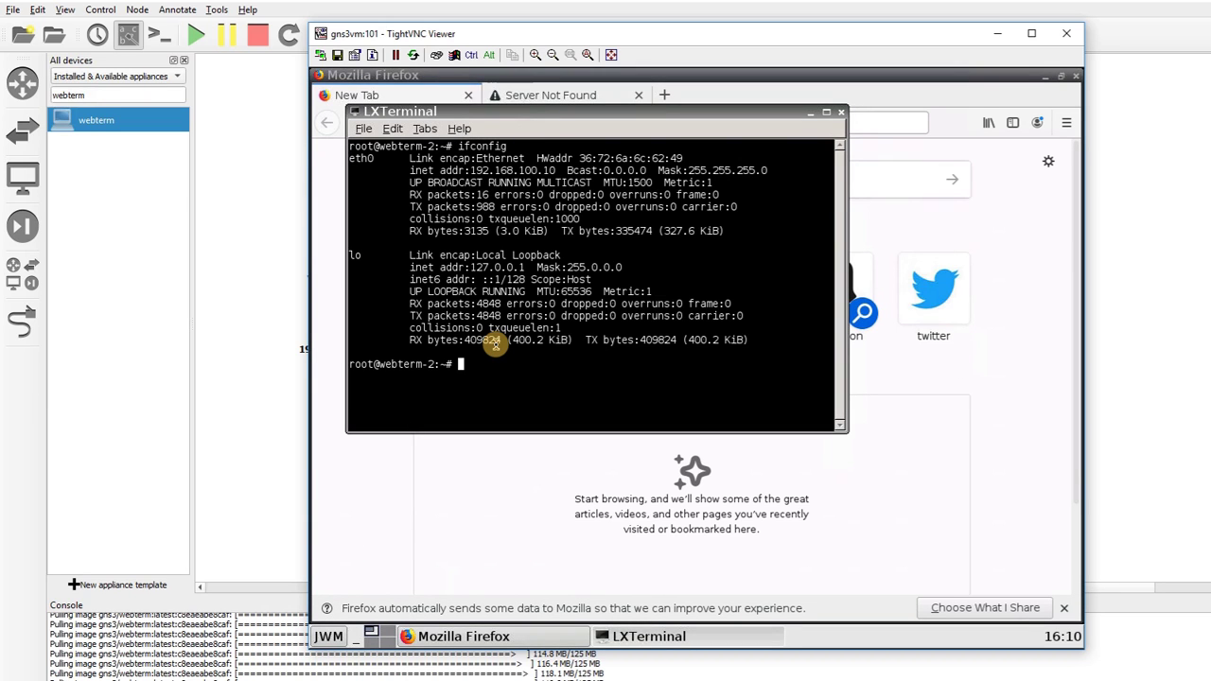
pyautogui.moveTo(483, 170); pyautogui.dragTo(548, 171)
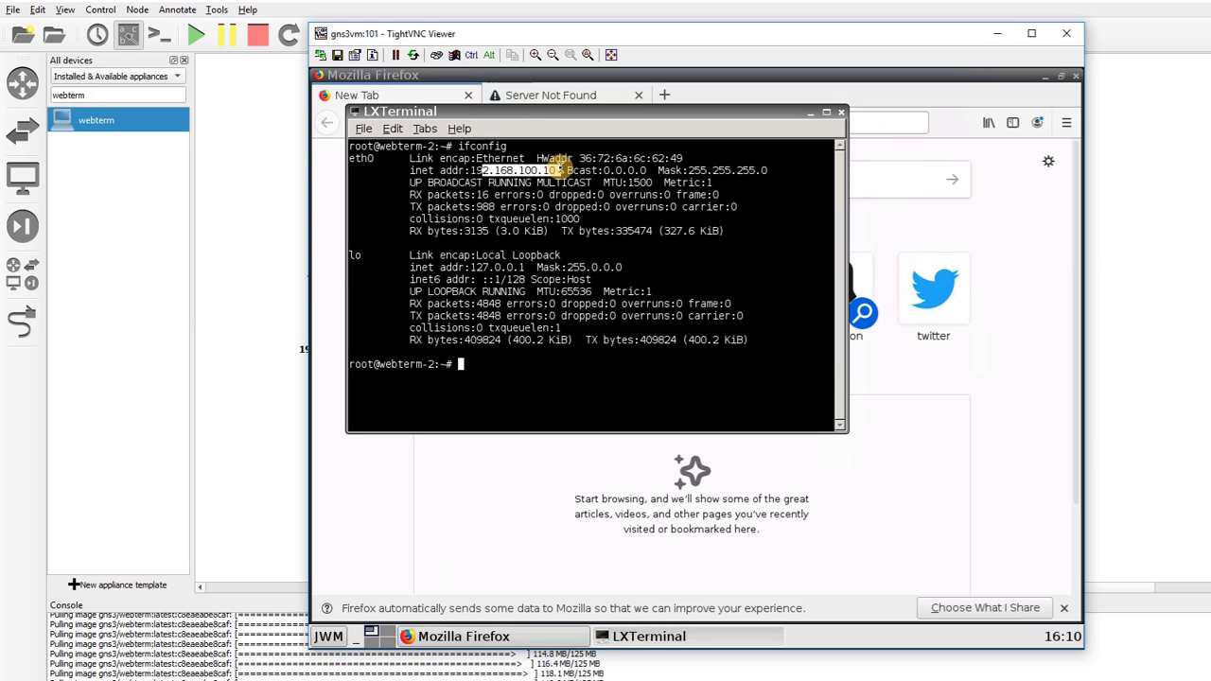
# Load Google in Firefox and search for 'test' to confirm internet access
pyautogui.click(890, 126)
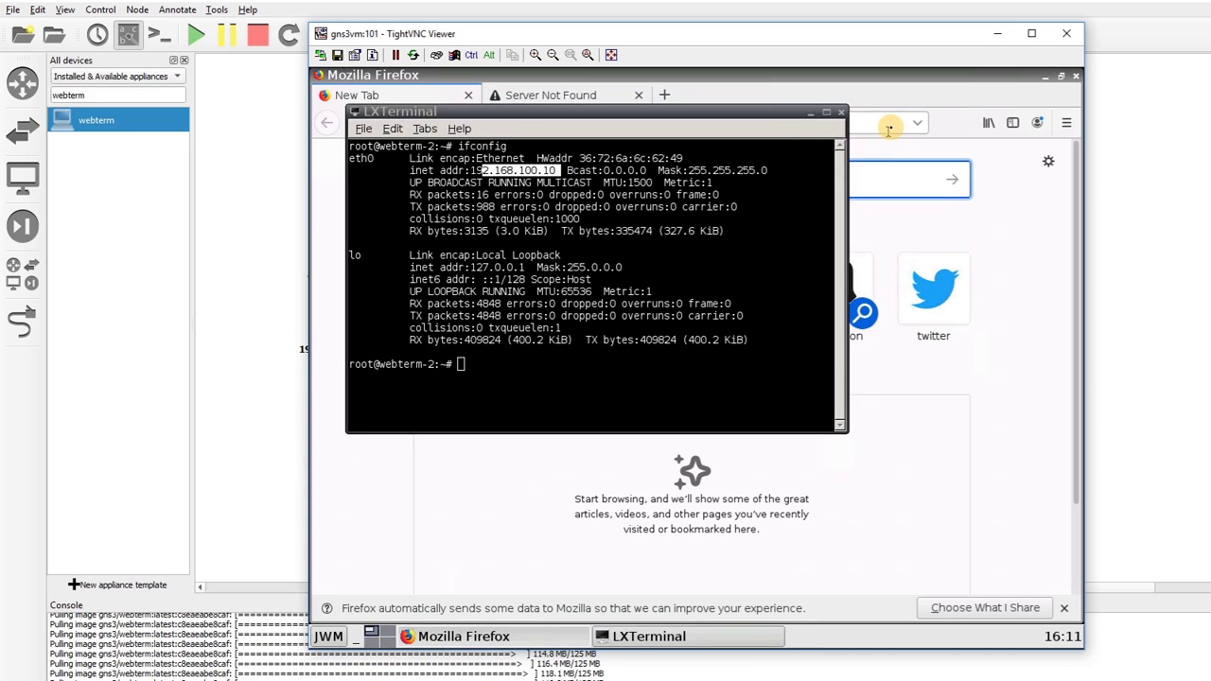
pyautogui.write('g')
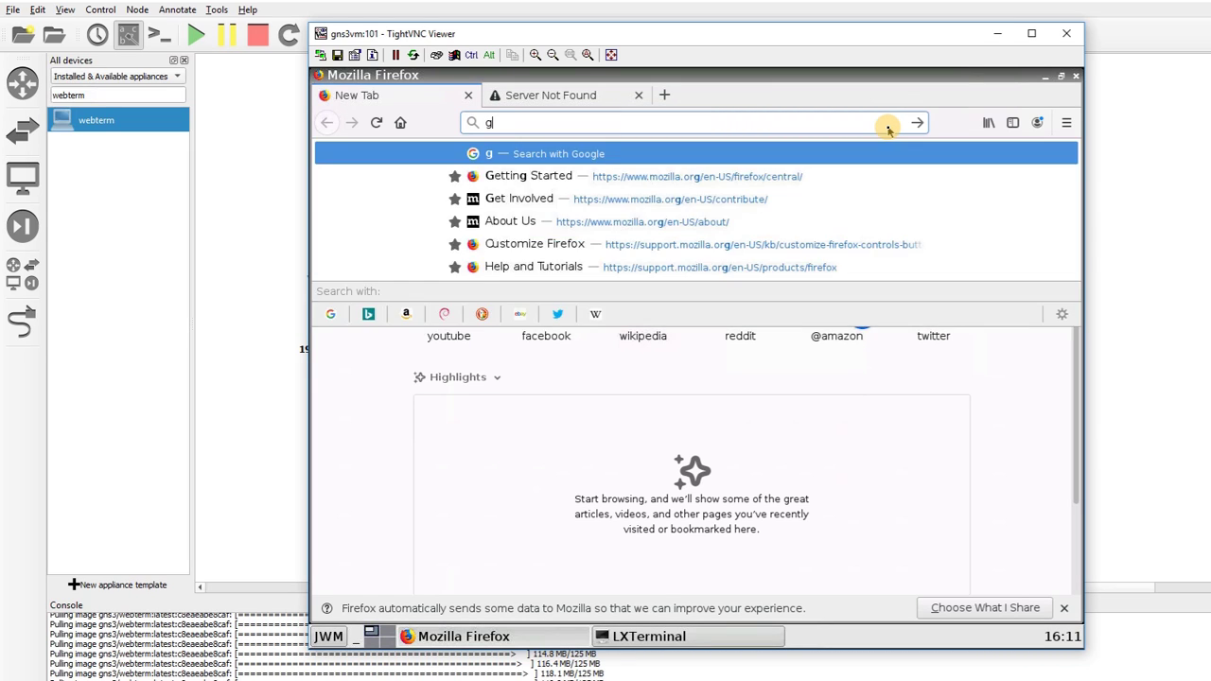
pyautogui.write('oogle')
pyautogui.press('Return')
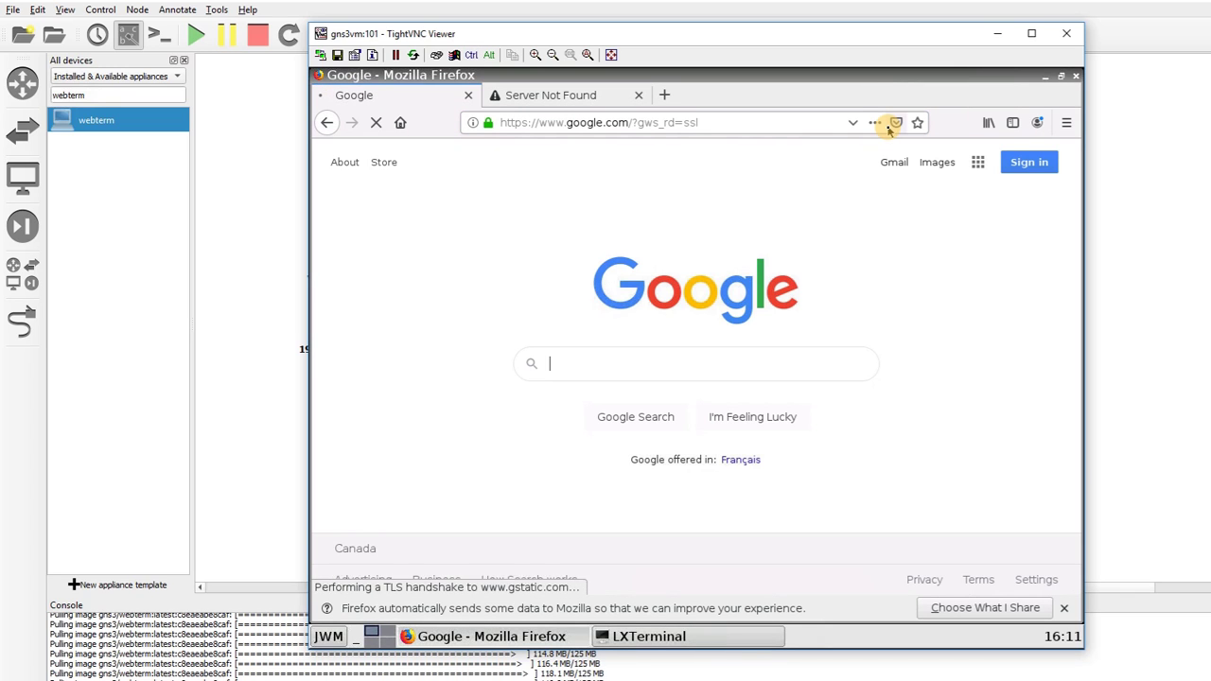
pyautogui.write('test')
pyautogui.press('Return')
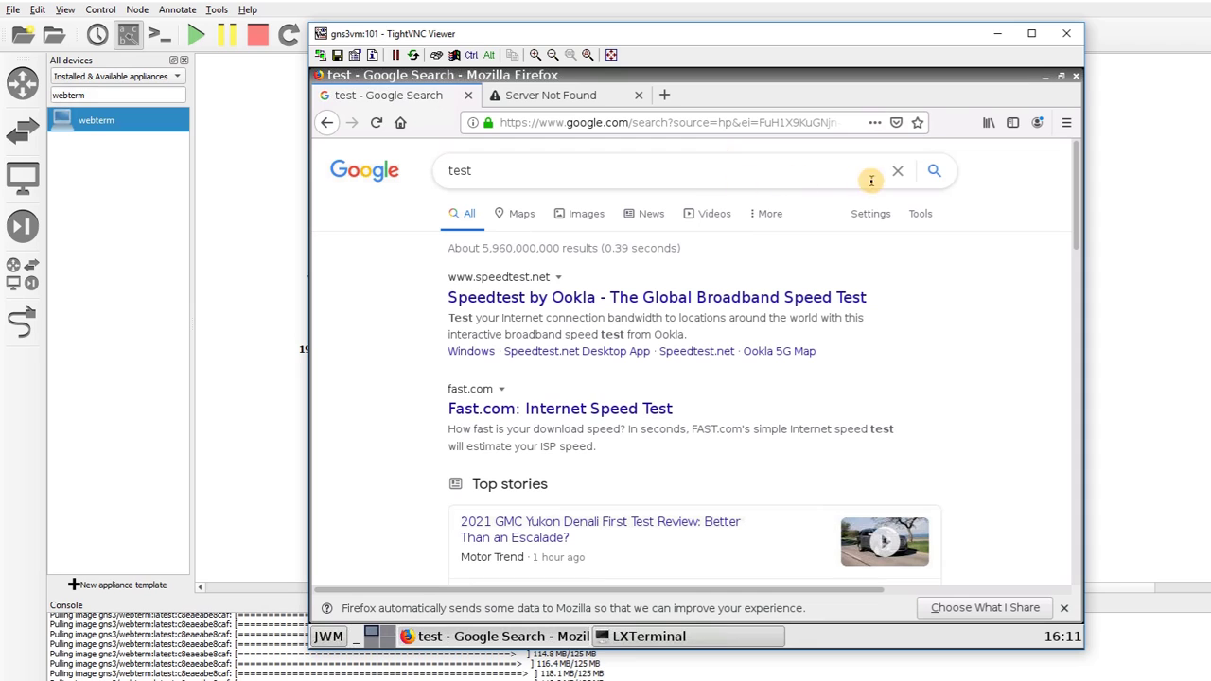
pyautogui.click(1143, 194)
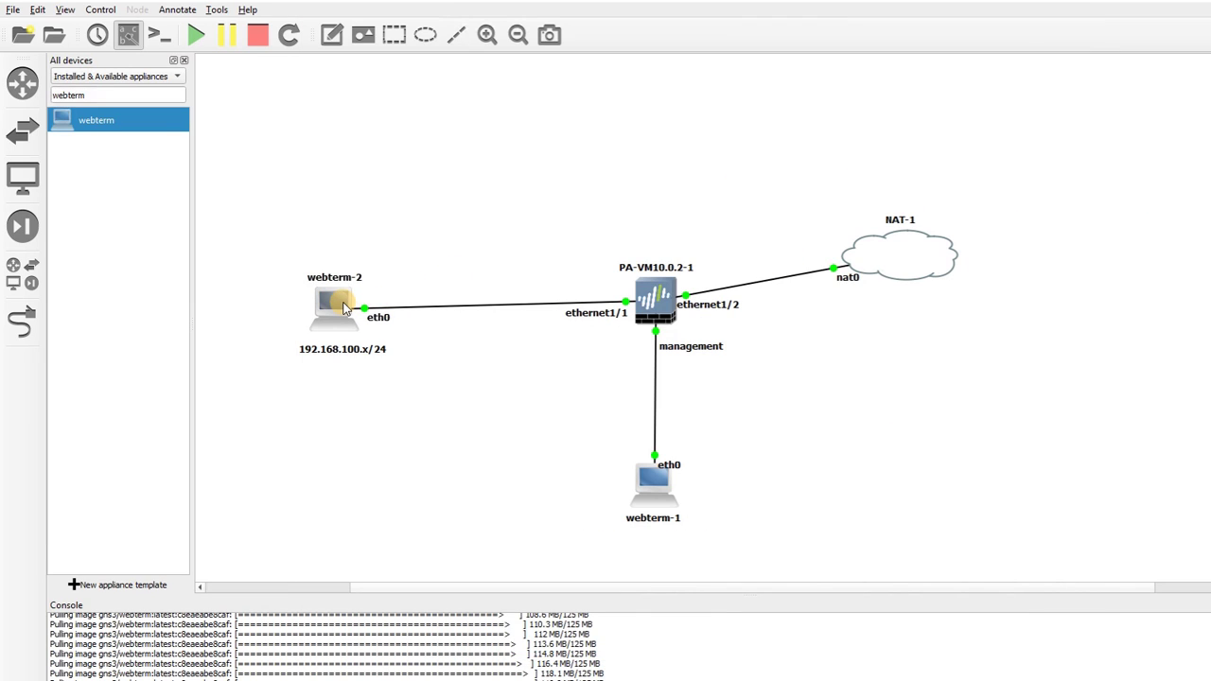
# Place a webterm-3 node and link its eth0 to the PA-VM firewall's ethernet1/3
pyautogui.moveTo(349, 302); pyautogui.dragTo(350, 303)
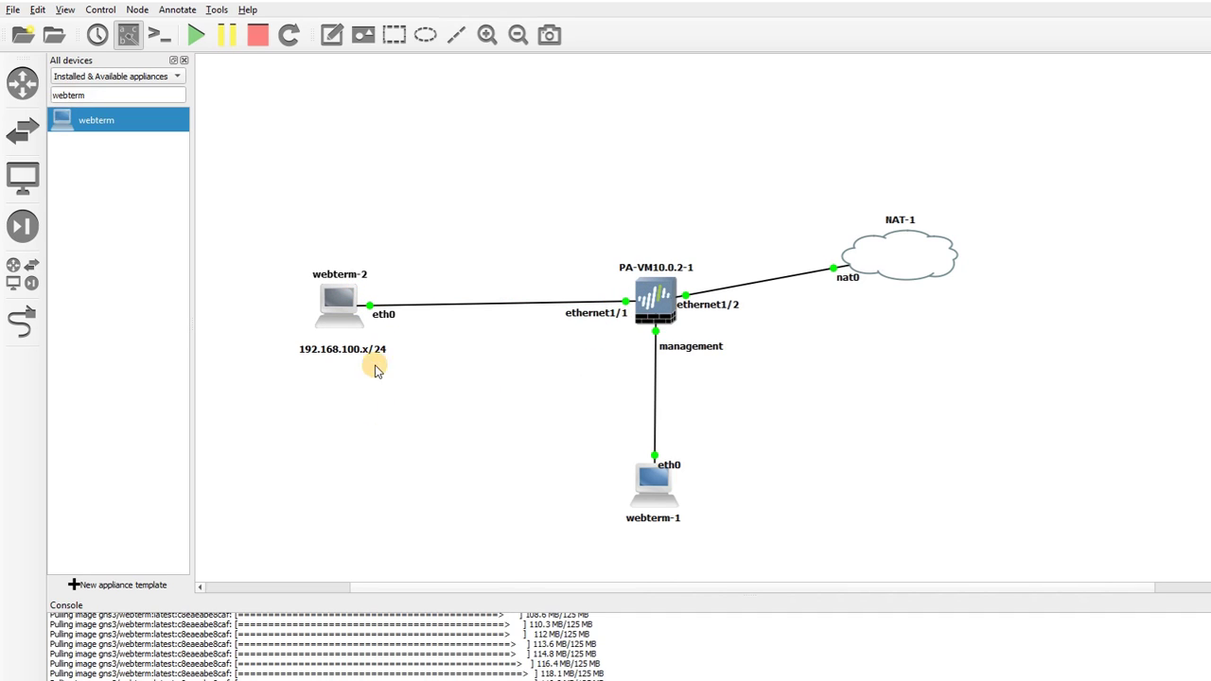
pyautogui.moveTo(100, 124); pyautogui.dragTo(331, 416)
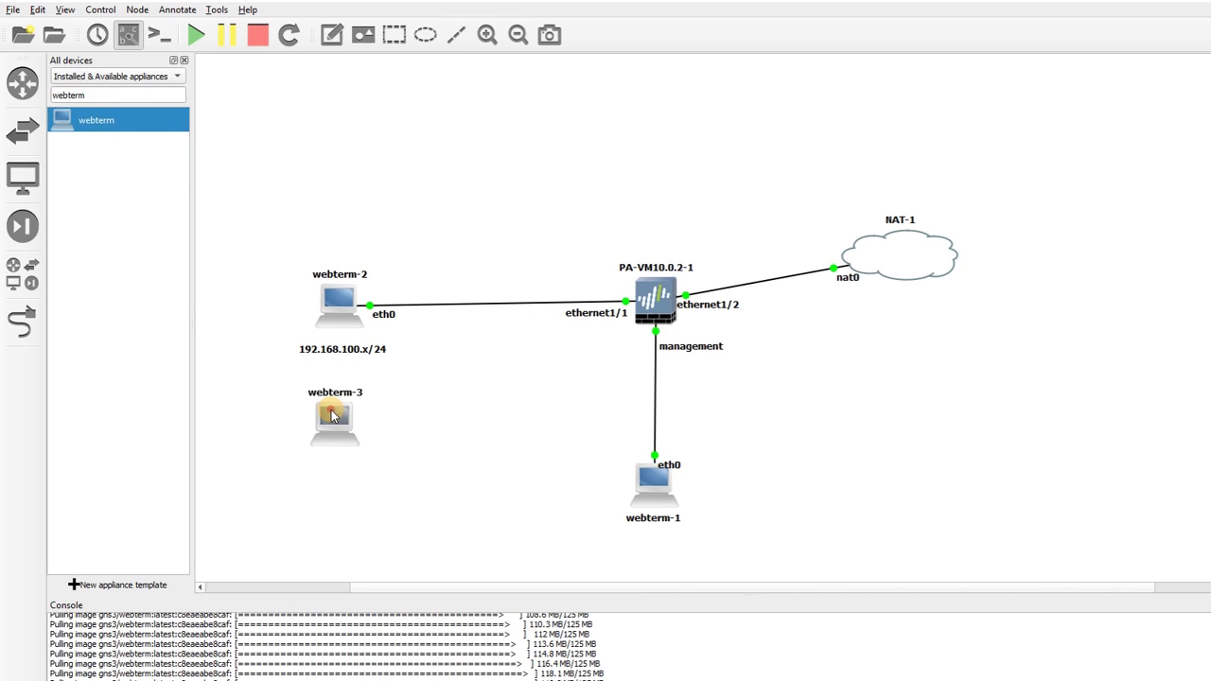
pyautogui.click(36, 321)
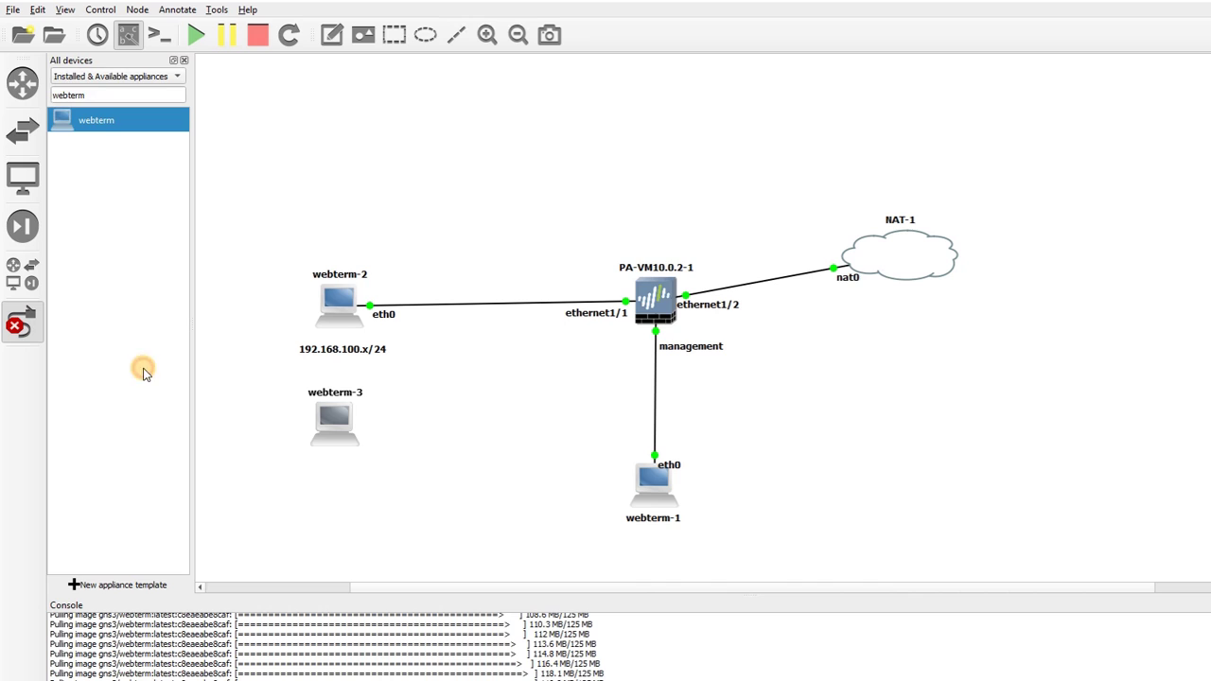
pyautogui.click(331, 427)
pyautogui.click(384, 434)
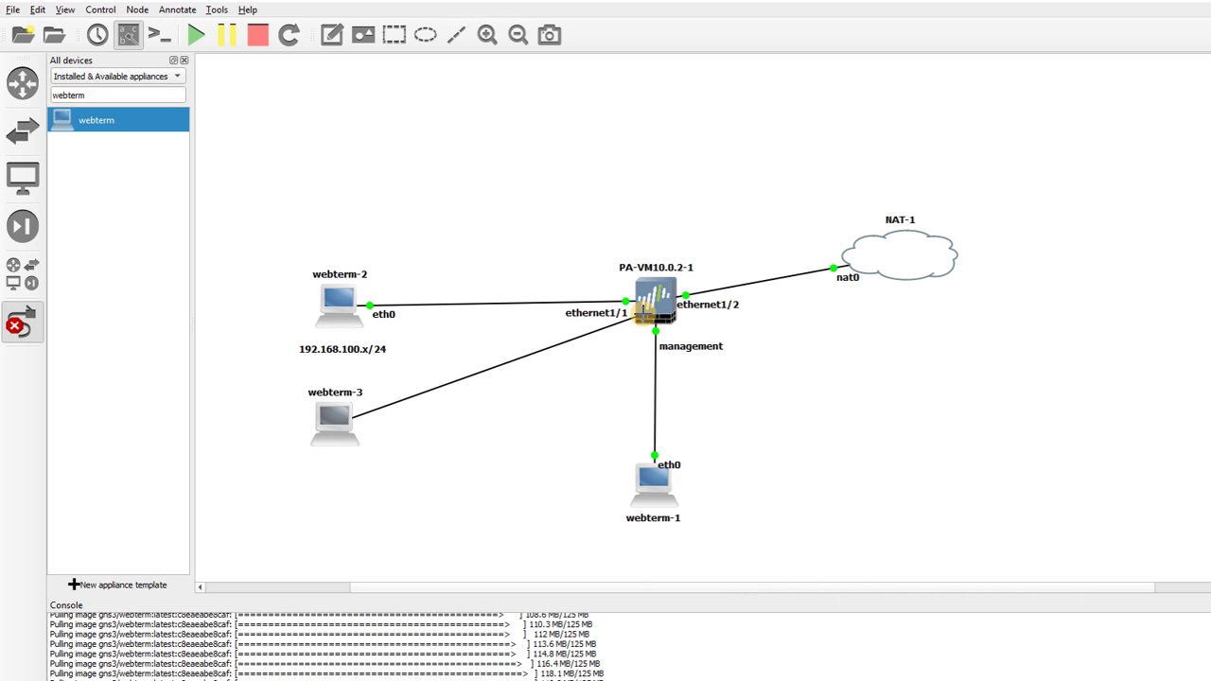
pyautogui.click(646, 319)
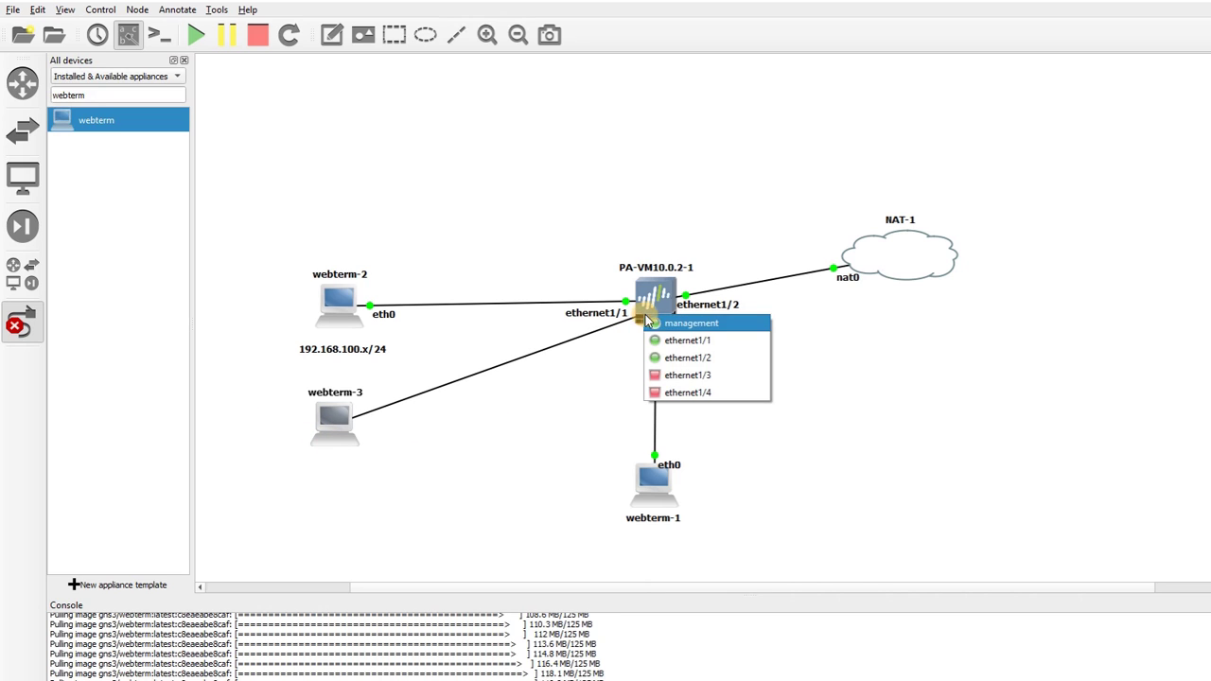
pyautogui.click(689, 377)
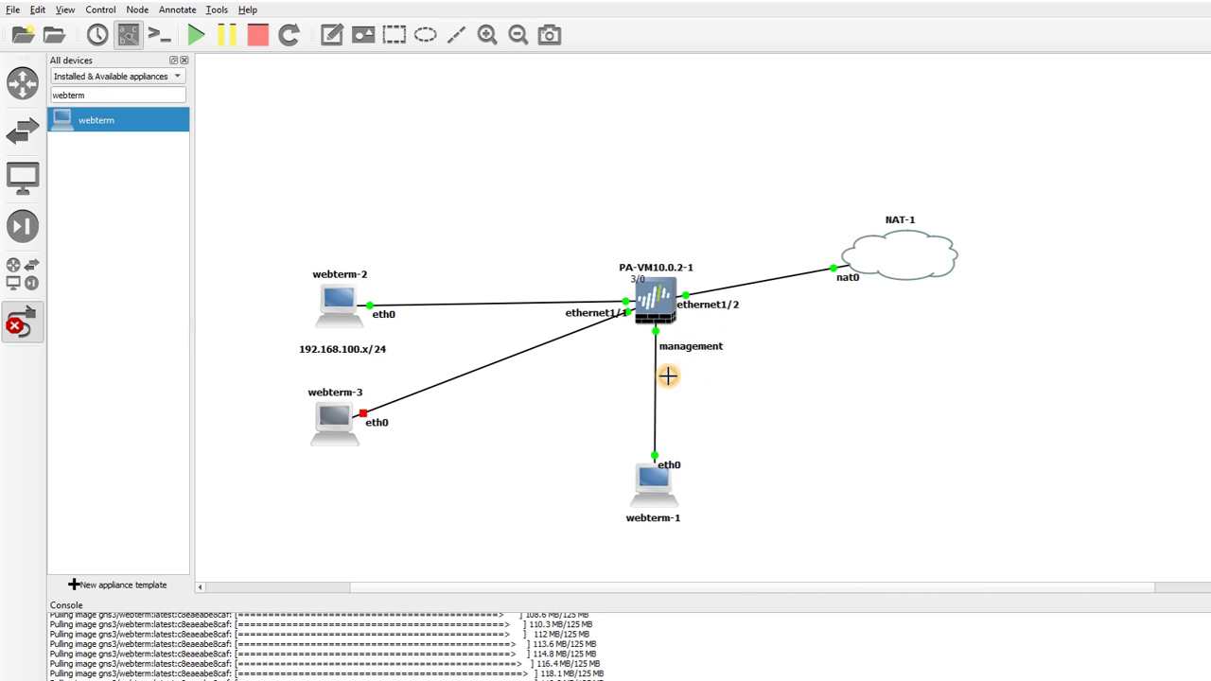
pyautogui.click(40, 329)
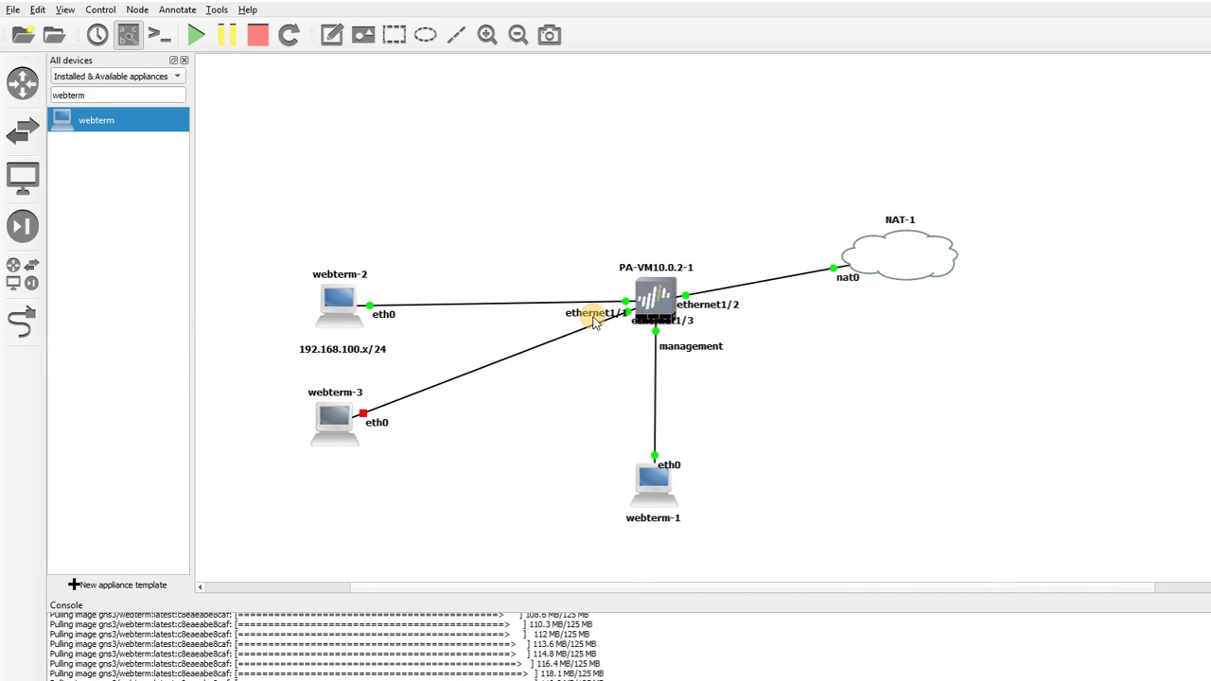
pyautogui.moveTo(653, 322); pyautogui.dragTo(605, 345)
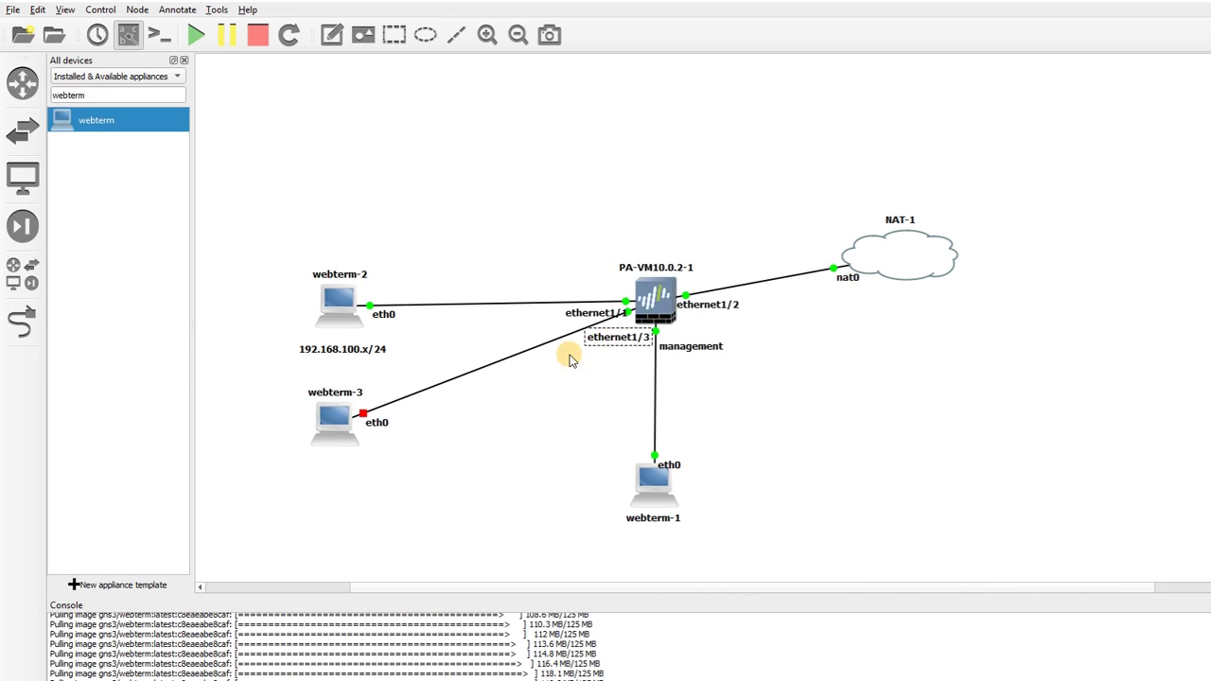
pyautogui.rightClick(320, 418)
# Configure webterm-3's eth0 network settings to use DHCP
pyautogui.click(347, 434)
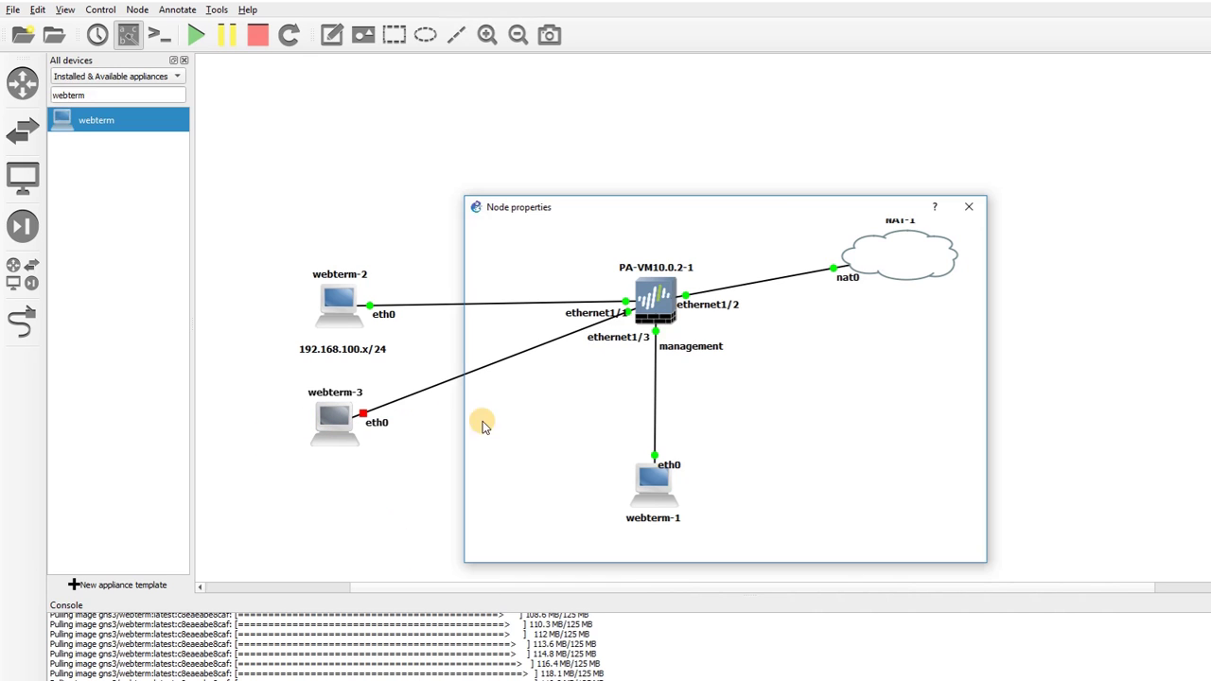
pyautogui.click(748, 505)
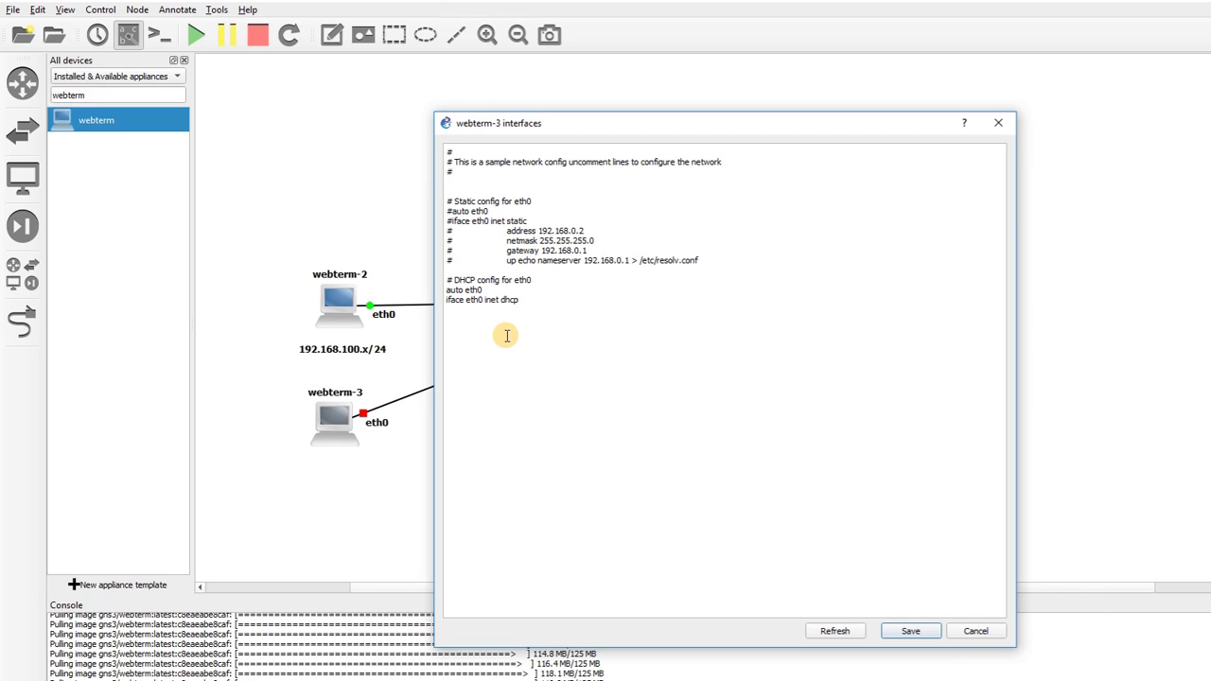
pyautogui.click(901, 636)
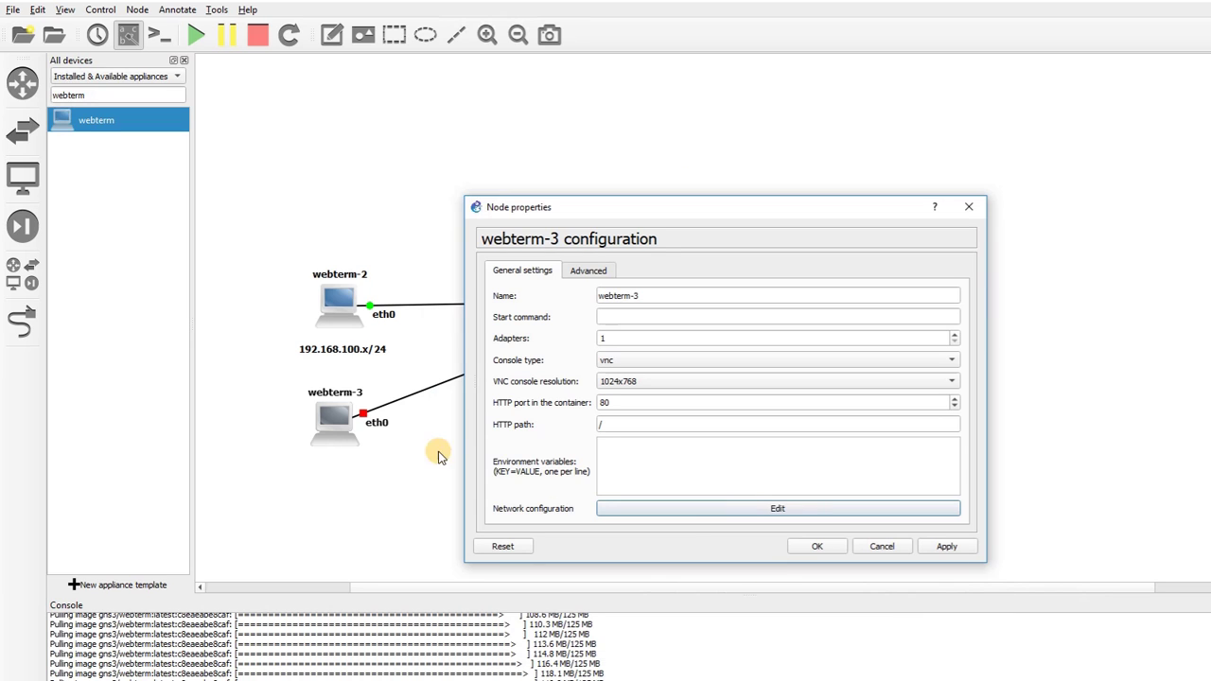
pyautogui.click(817, 547)
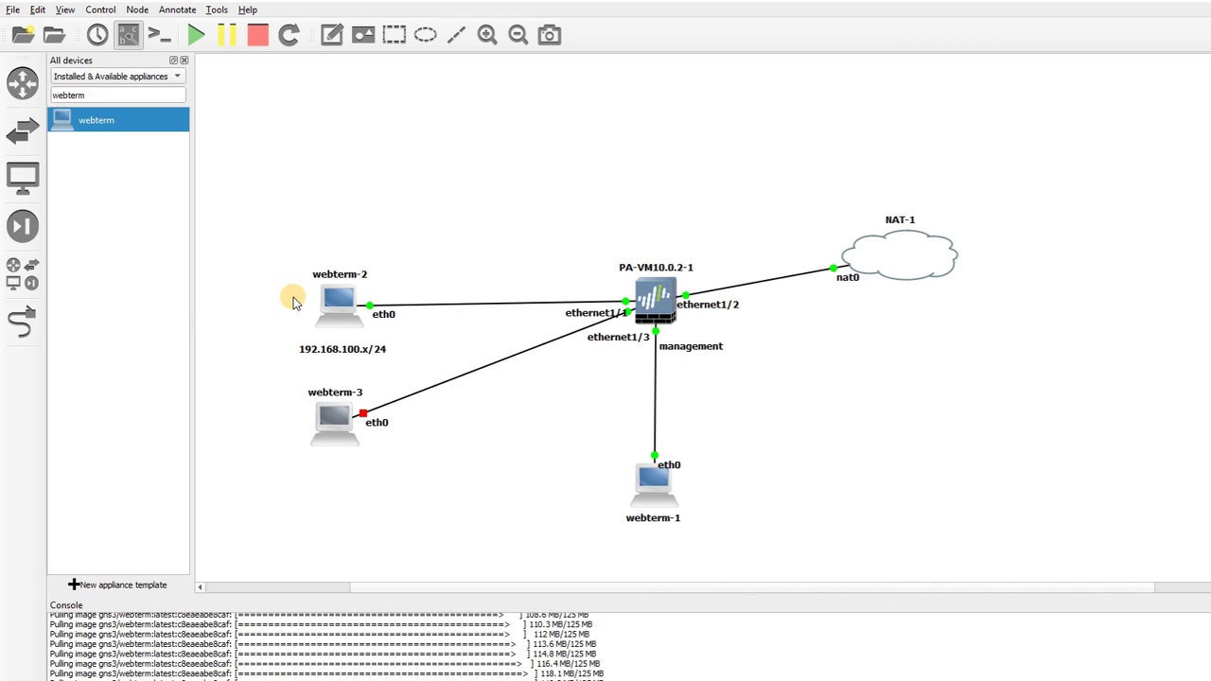
# Start webterm-3 and open its VNC desktop console
pyautogui.rightClick(320, 414)
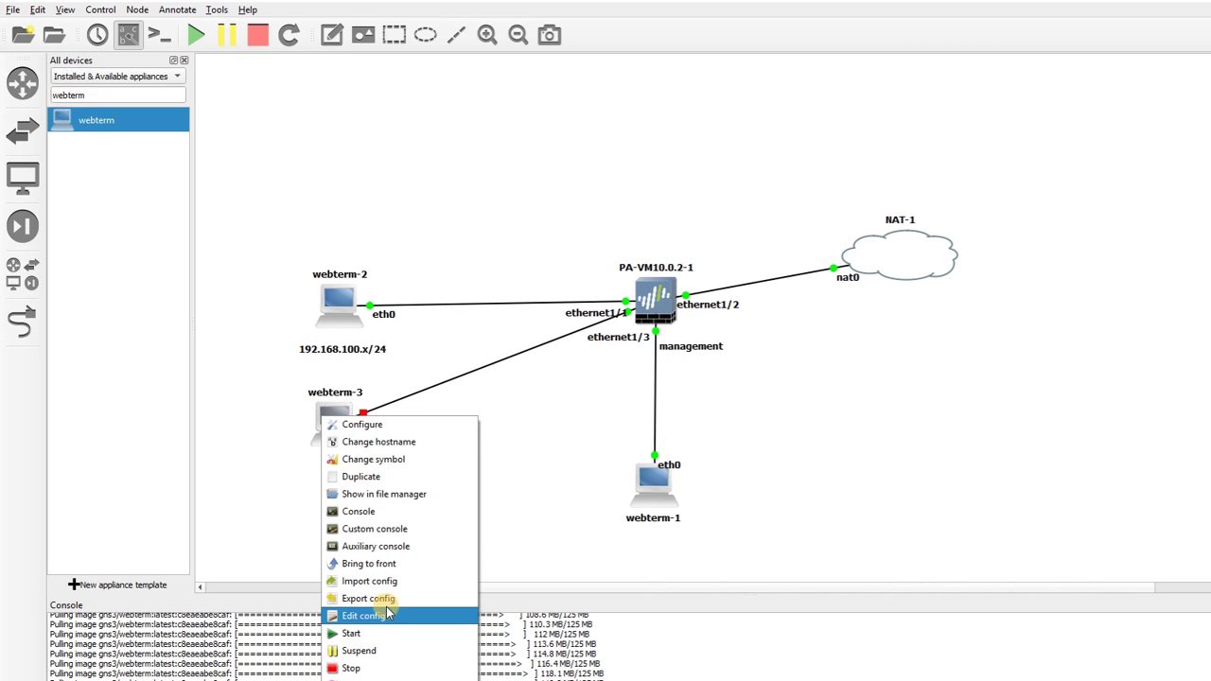
pyautogui.click(377, 633)
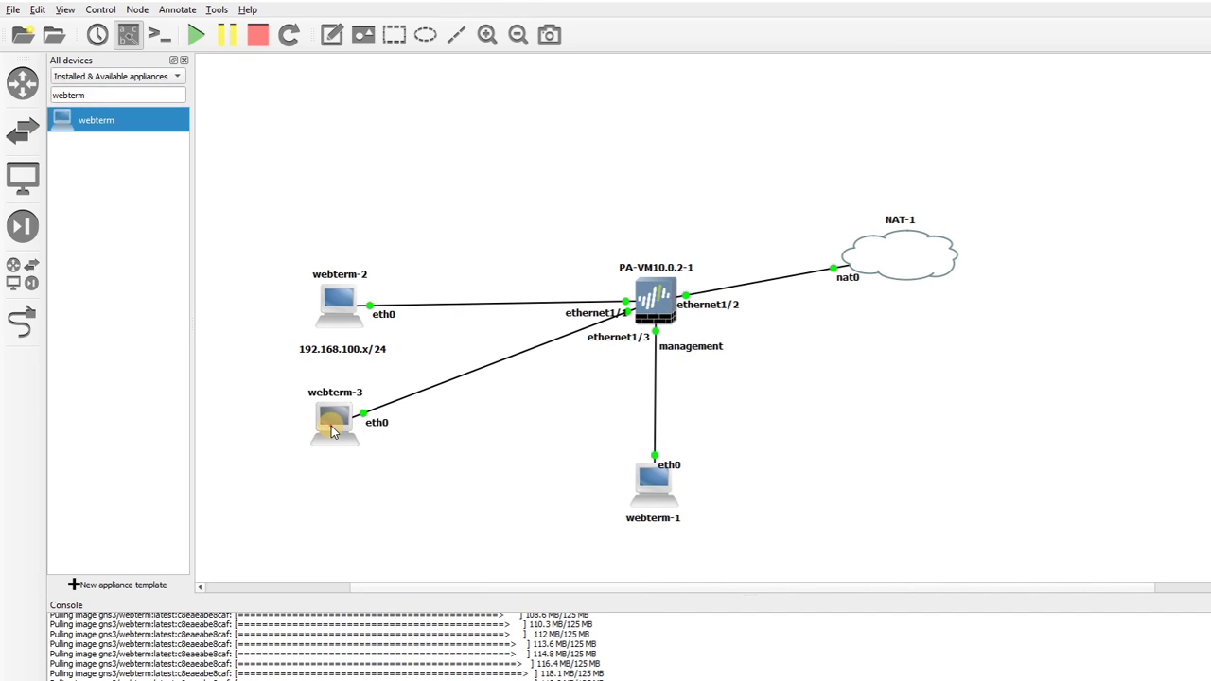
pyautogui.doubleClick(333, 430)
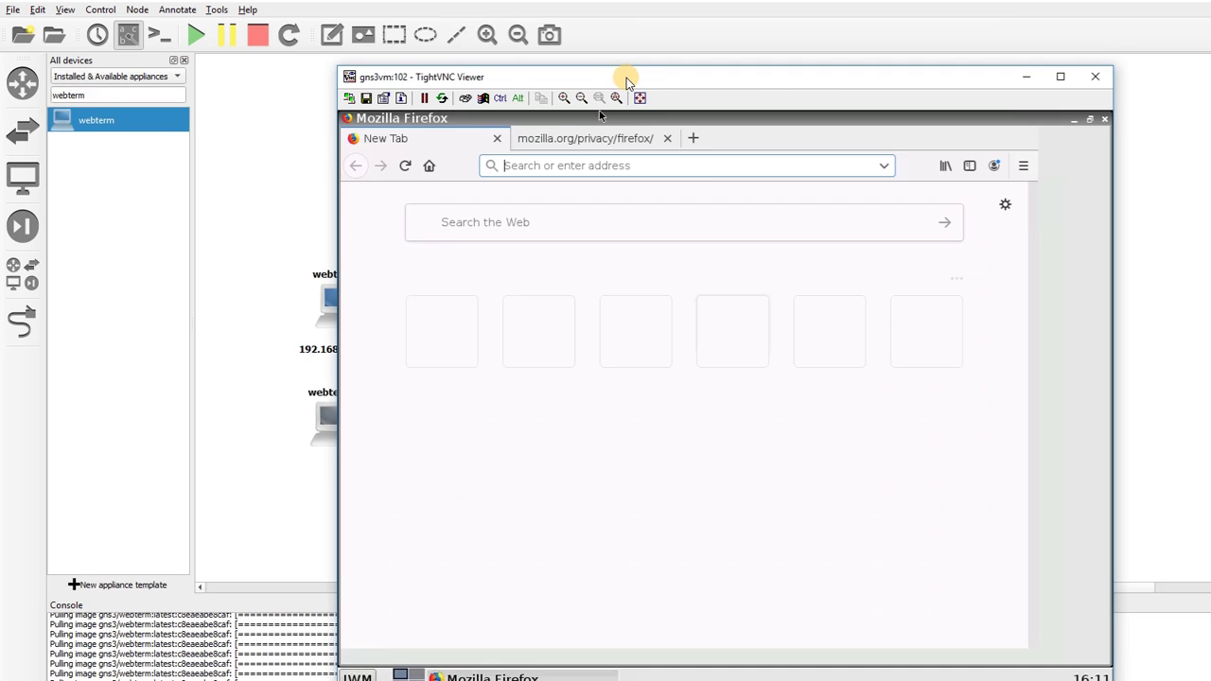
pyautogui.moveTo(624, 76); pyautogui.dragTo(544, 37)
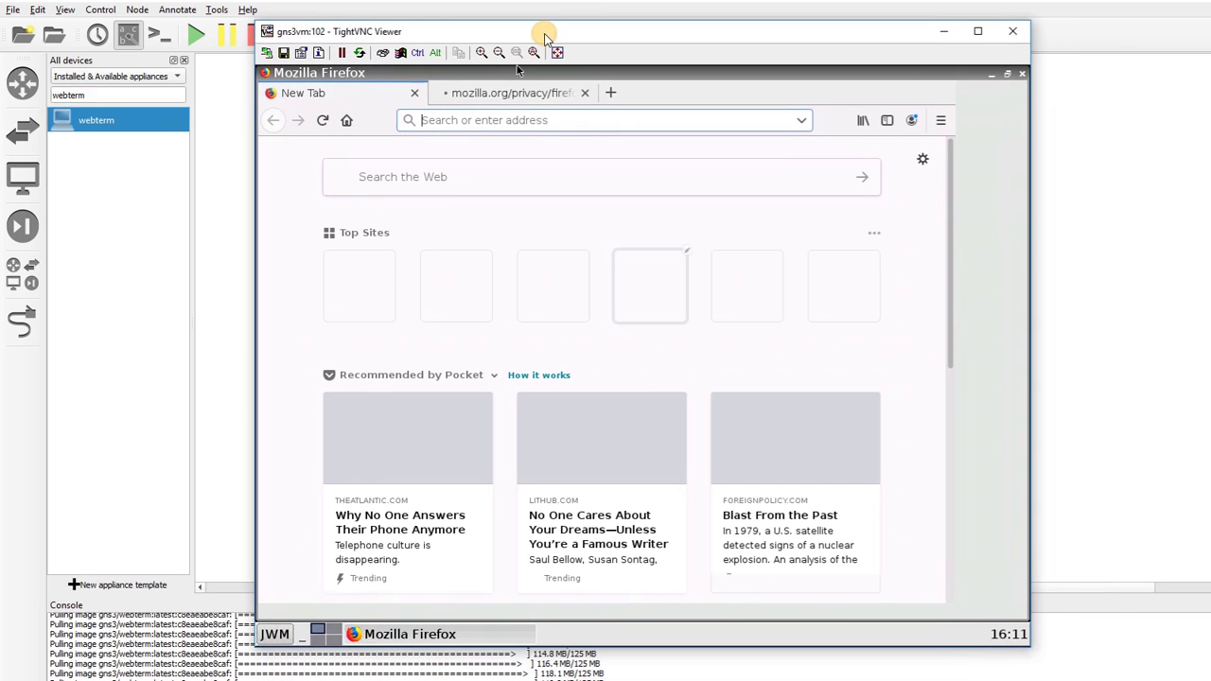
# Open a terminal on webterm-3 and run ifconfig to confirm eth0 has 192.168.100.11
pyautogui.click(270, 634)
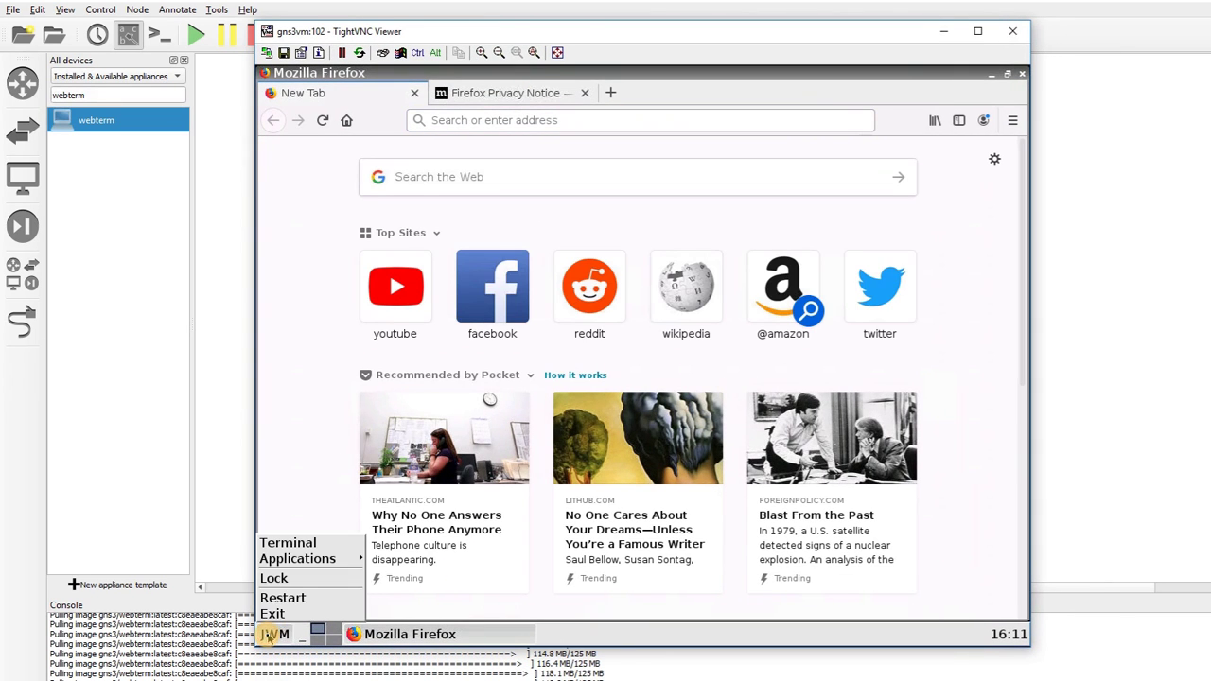
pyautogui.click(402, 405)
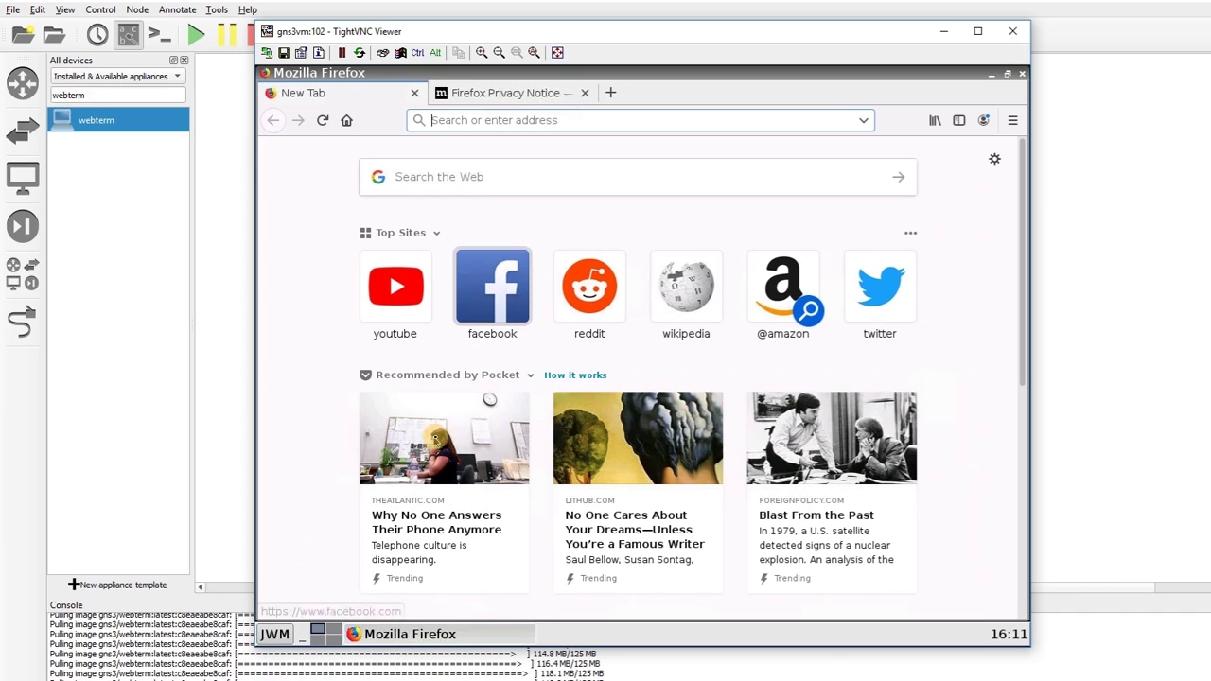
pyautogui.click(274, 634)
pyautogui.click(284, 546)
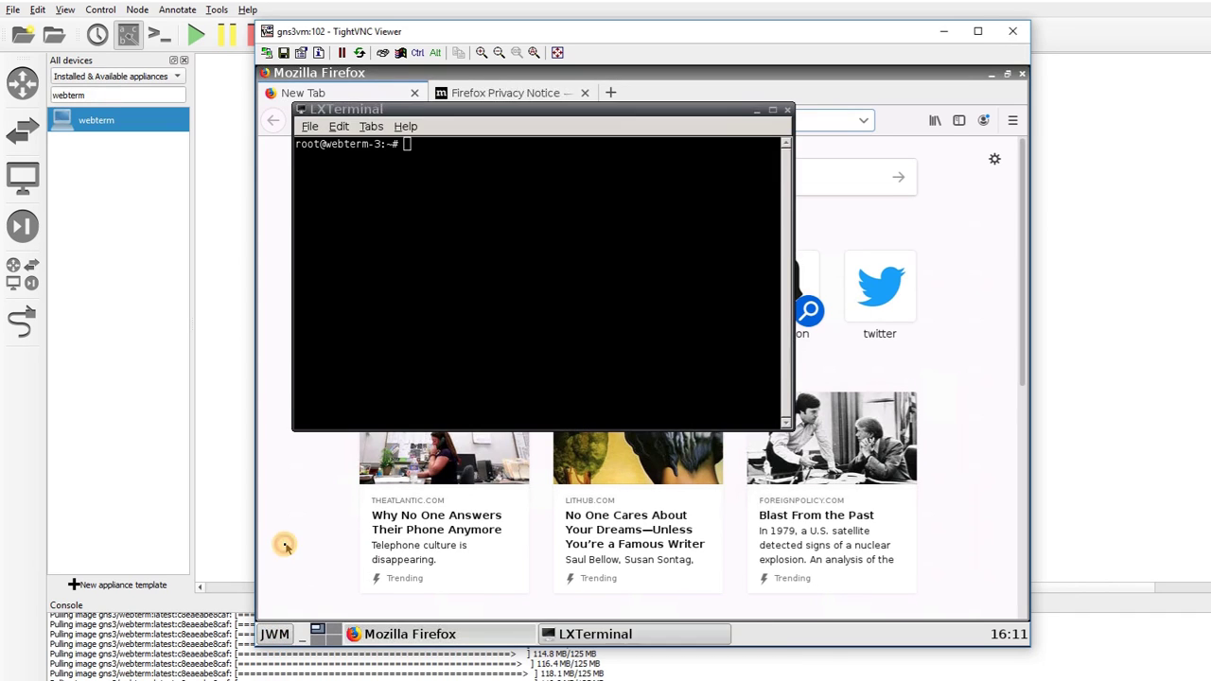
pyautogui.click(523, 415)
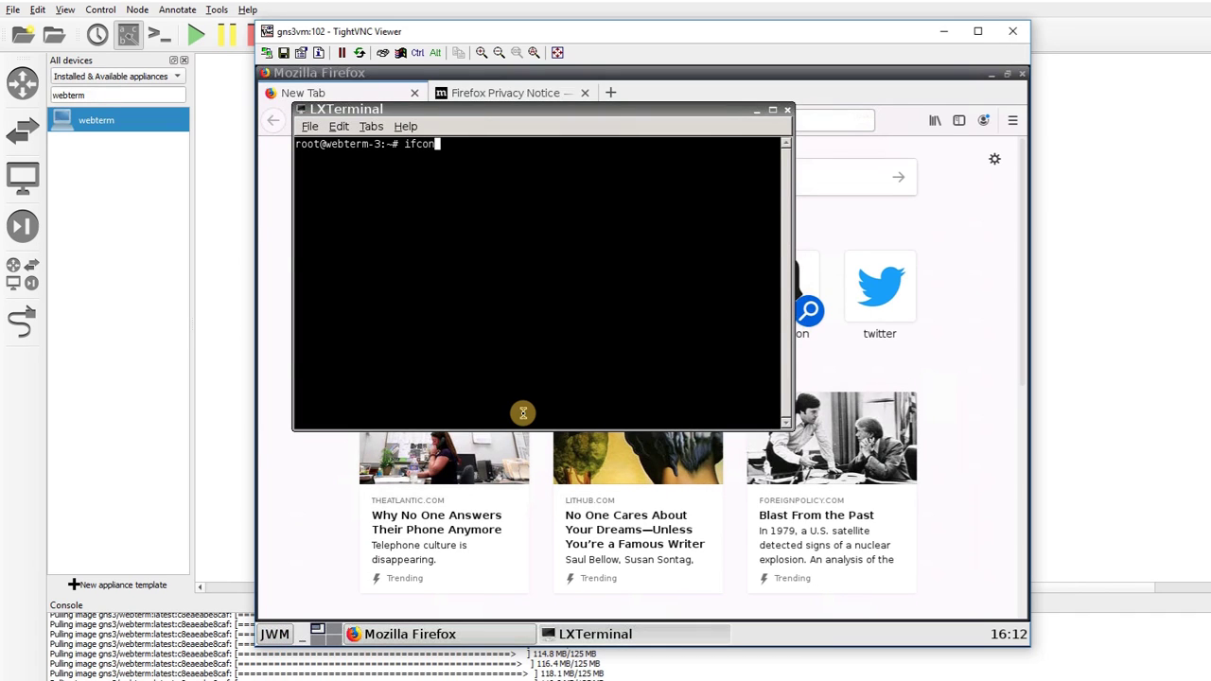
pyautogui.write('ifconfig')
pyautogui.press('Return')
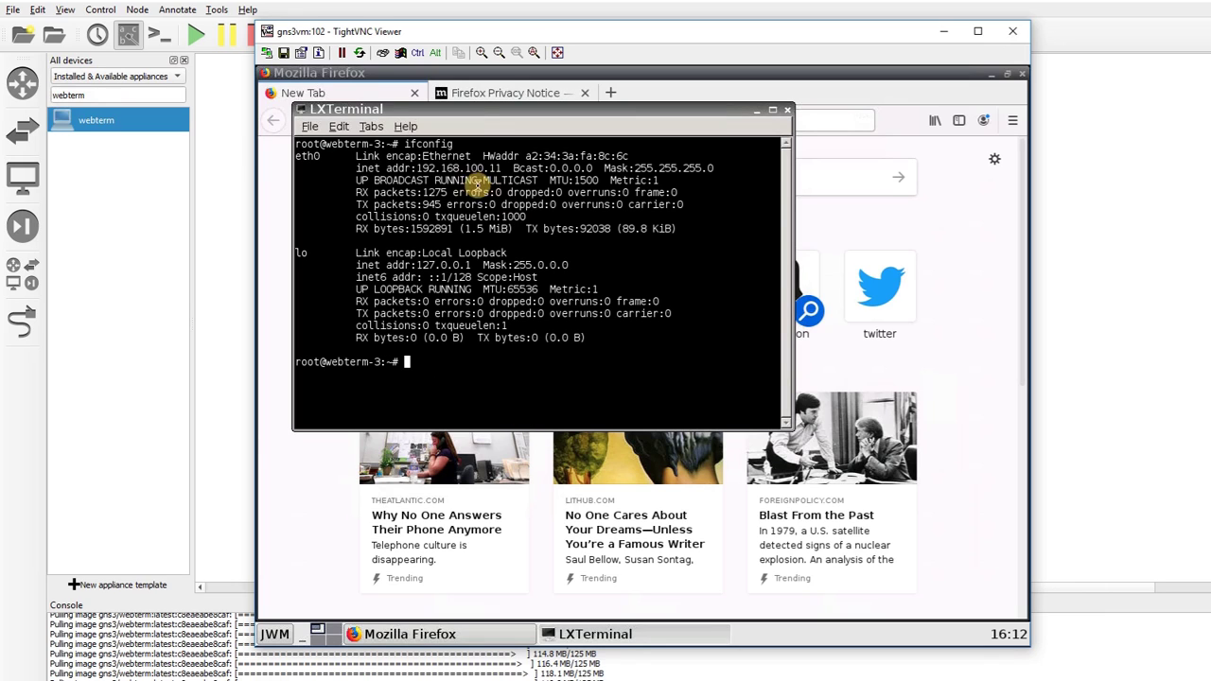
pyautogui.tripleClick(462, 163)
pyautogui.click(463, 168)
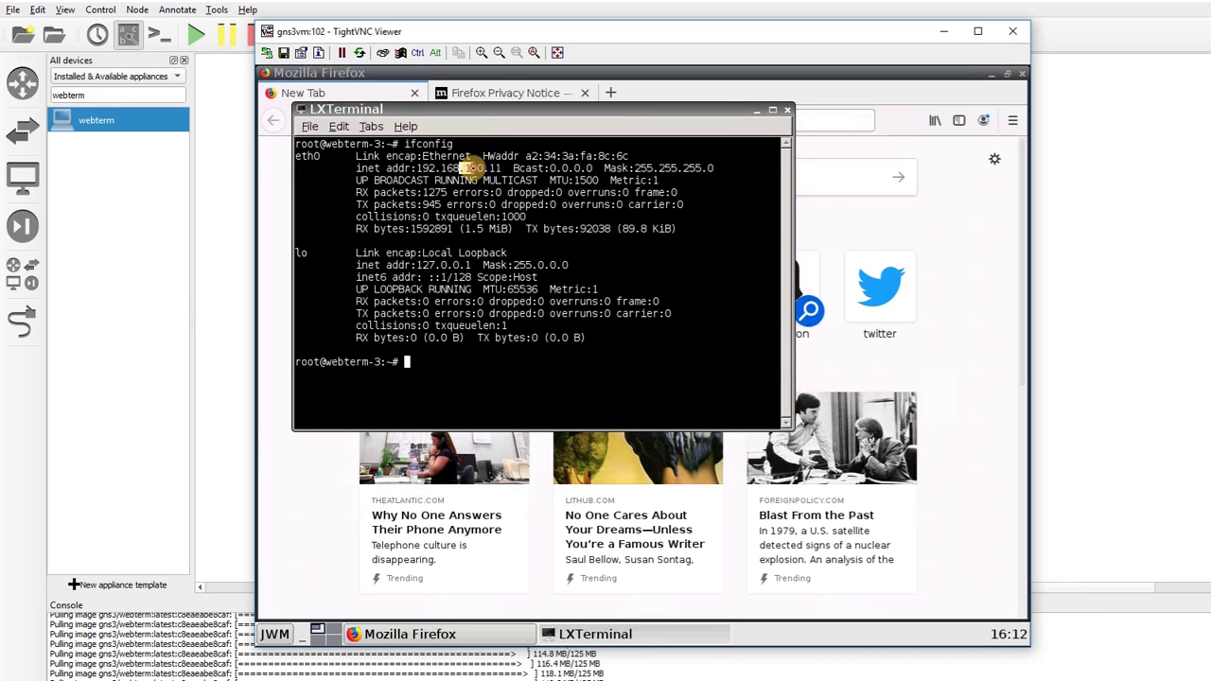
# Load google in webterm-3's Firefox to verify internet access, then return to GNS3
pyautogui.click(814, 161)
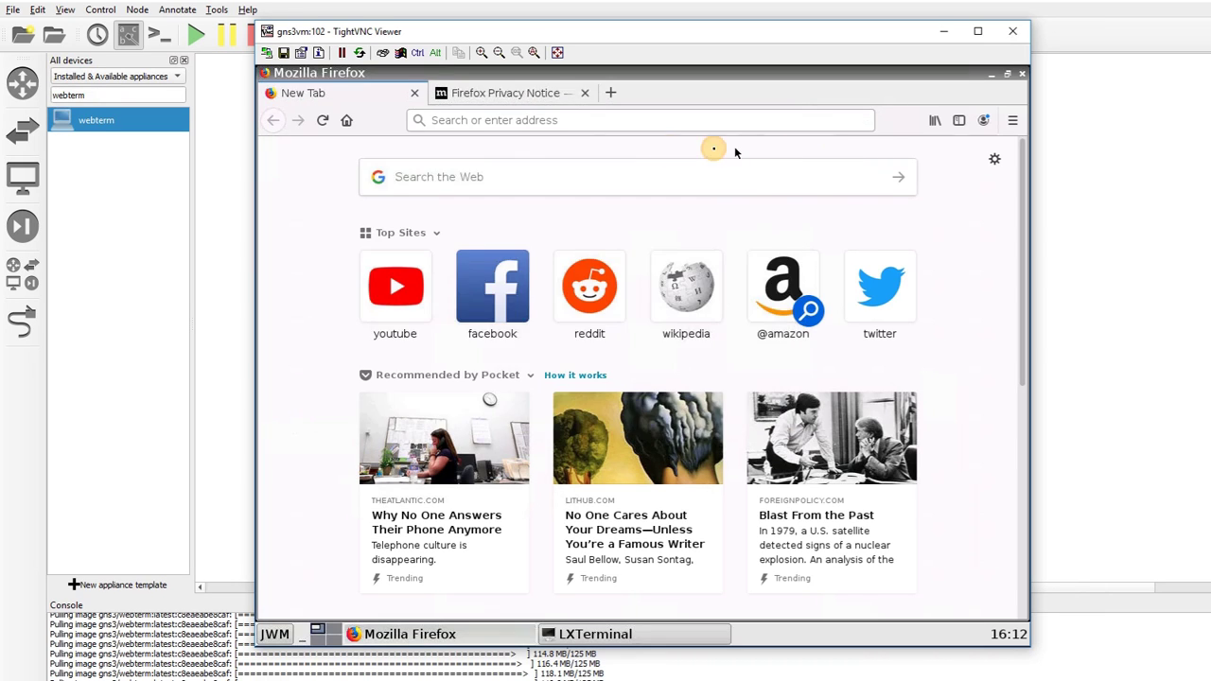
pyautogui.click(563, 122)
pyautogui.write('goog')
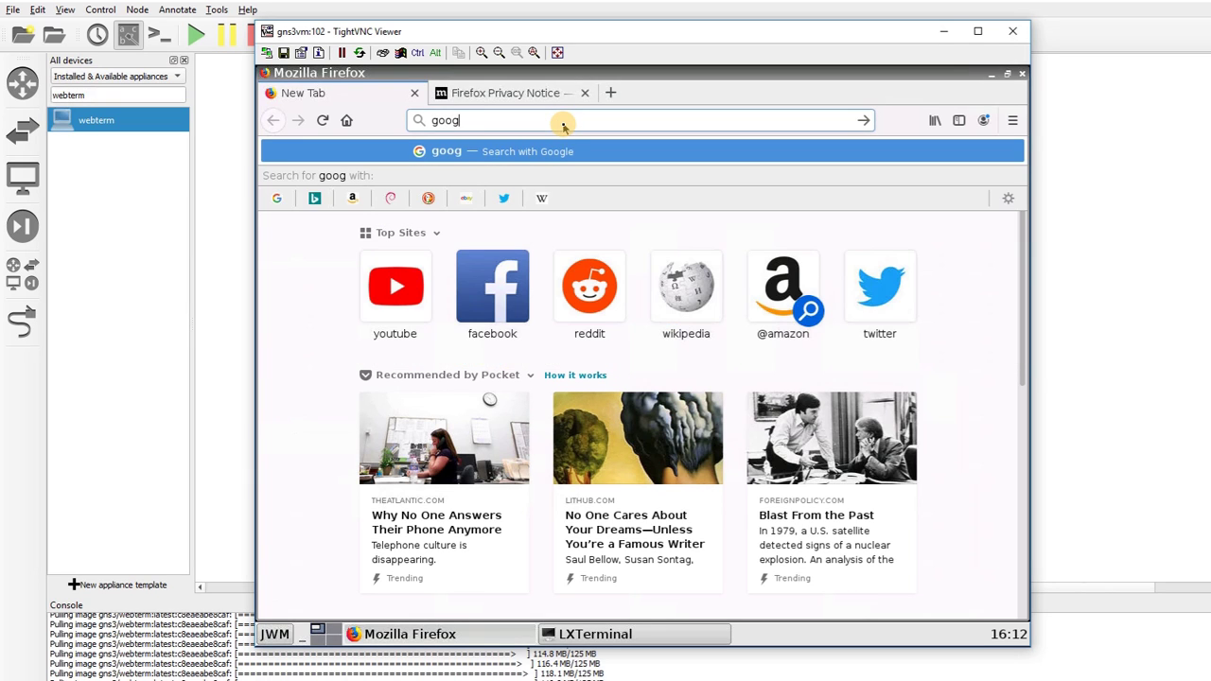
pyautogui.write('le')
pyautogui.press('Return')
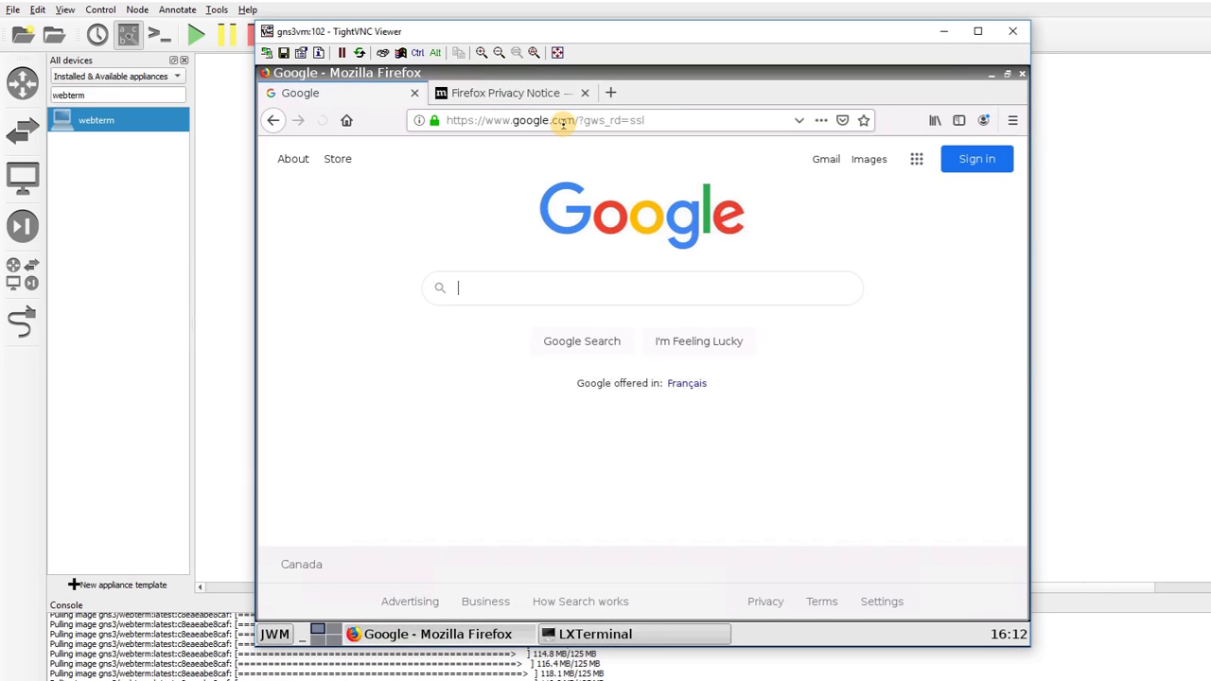
pyautogui.click(627, 279)
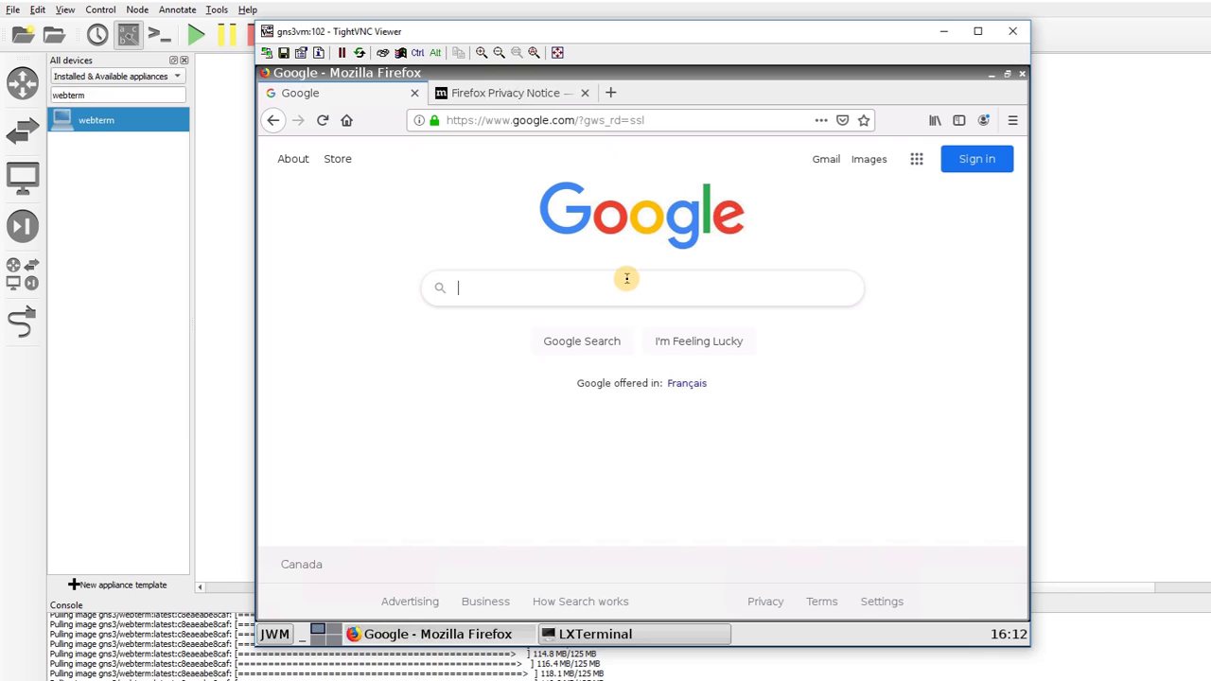
pyautogui.click(1041, 251)
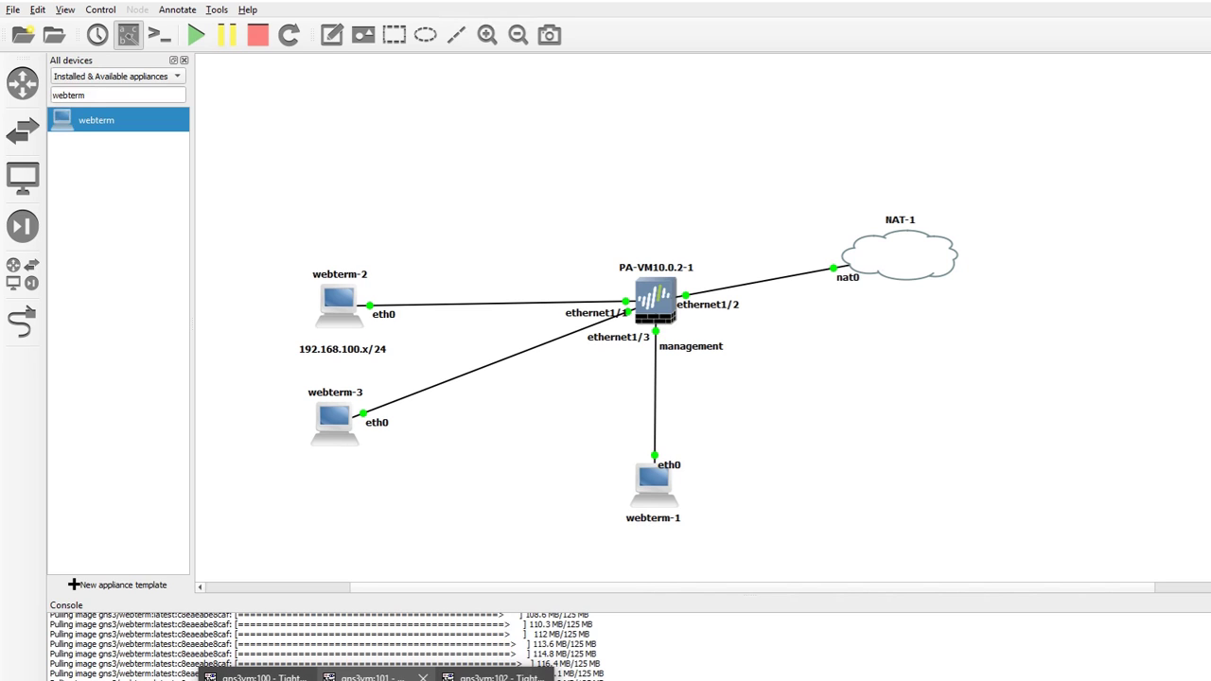
# Show the PA-VM's NETWORK > Interfaces Ethernet list, with ethernet1/2 as Layer3 DHCP
pyautogui.click(255, 678)
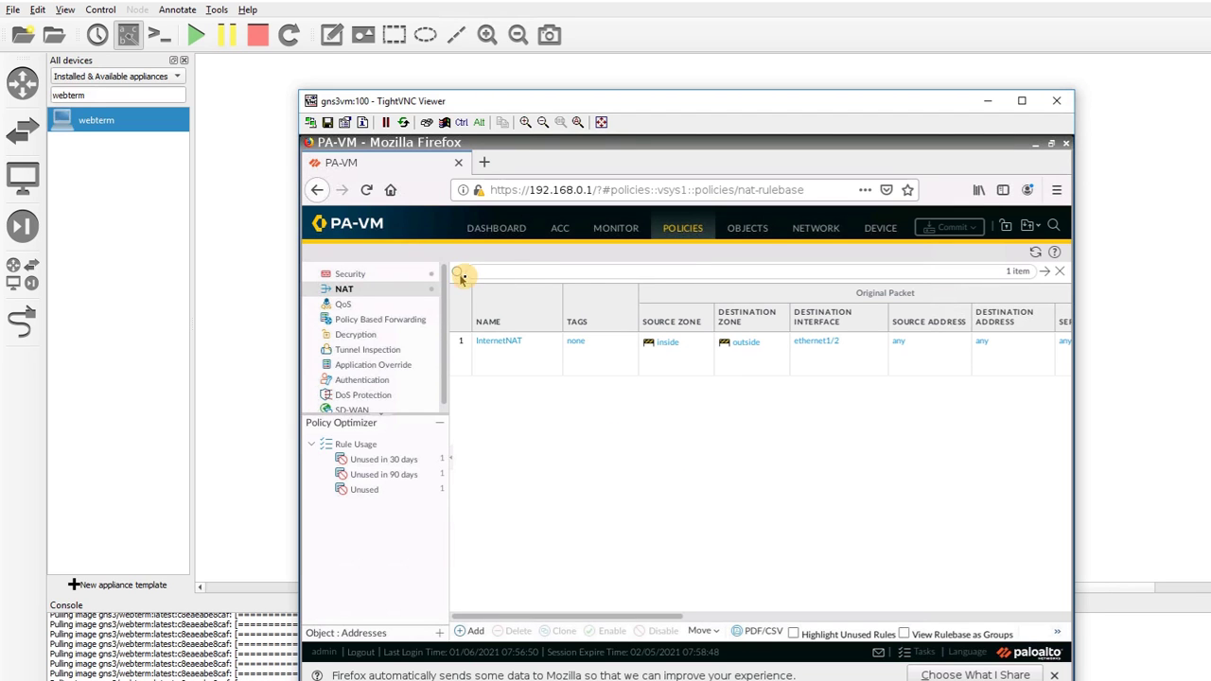
pyautogui.click(819, 232)
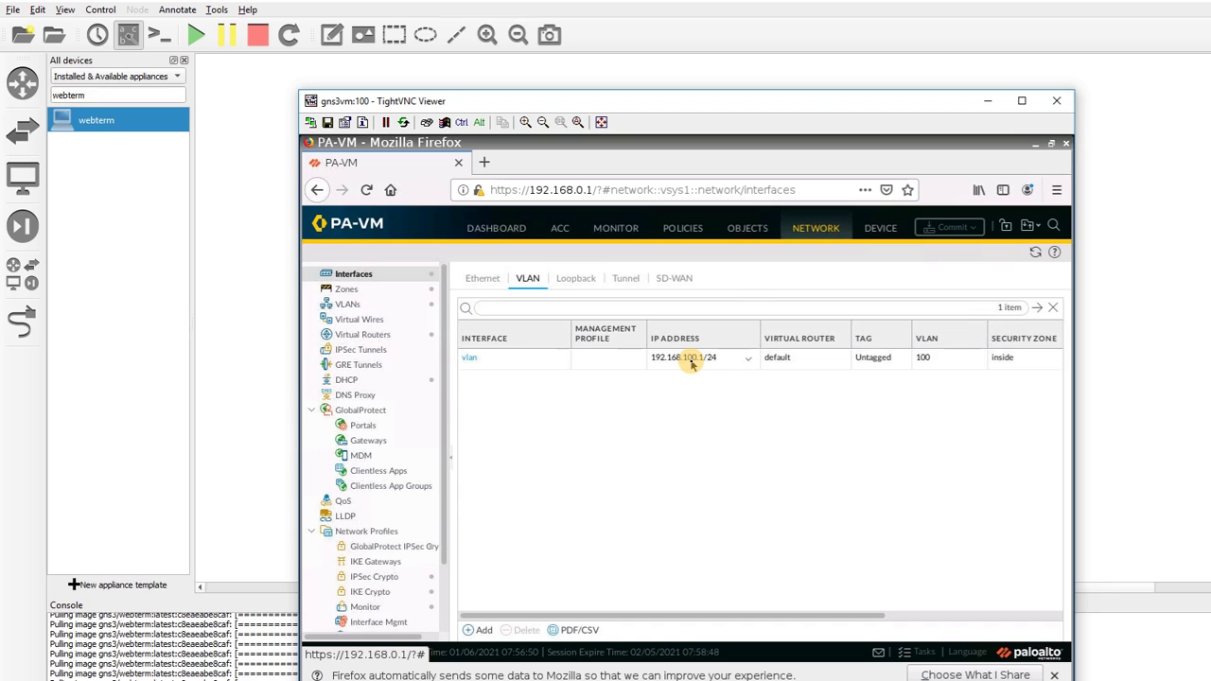
pyautogui.click(494, 282)
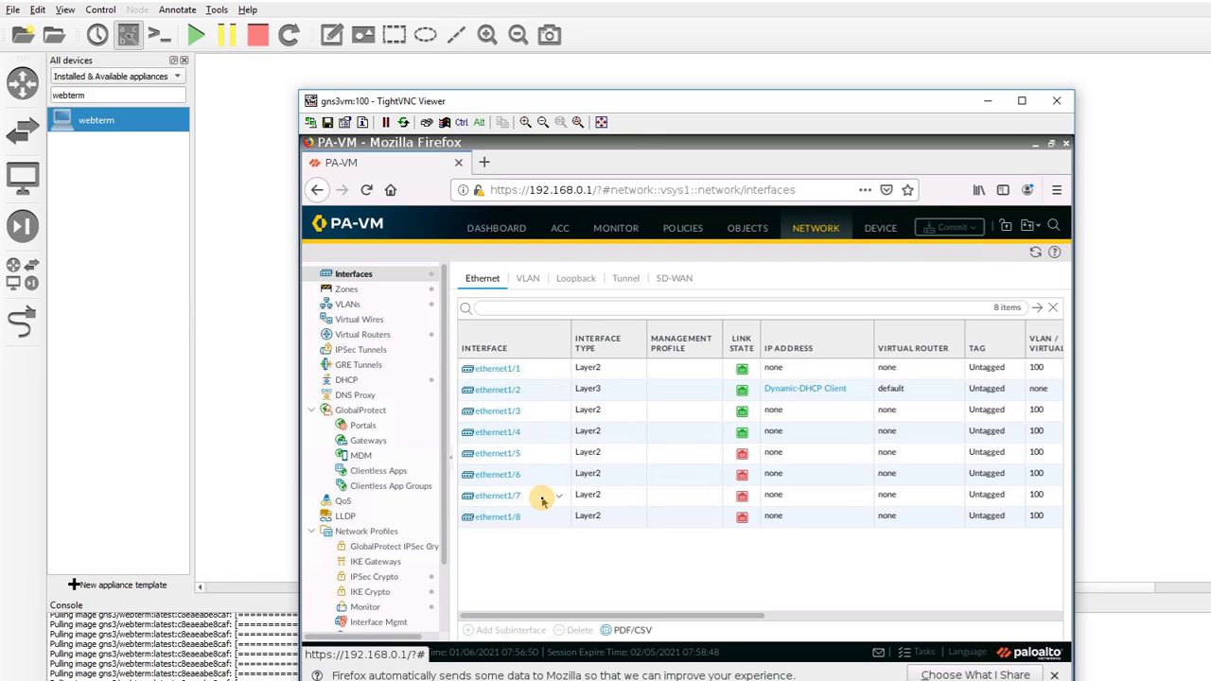
pyautogui.moveTo(625, 106); pyautogui.dragTo(617, 68)
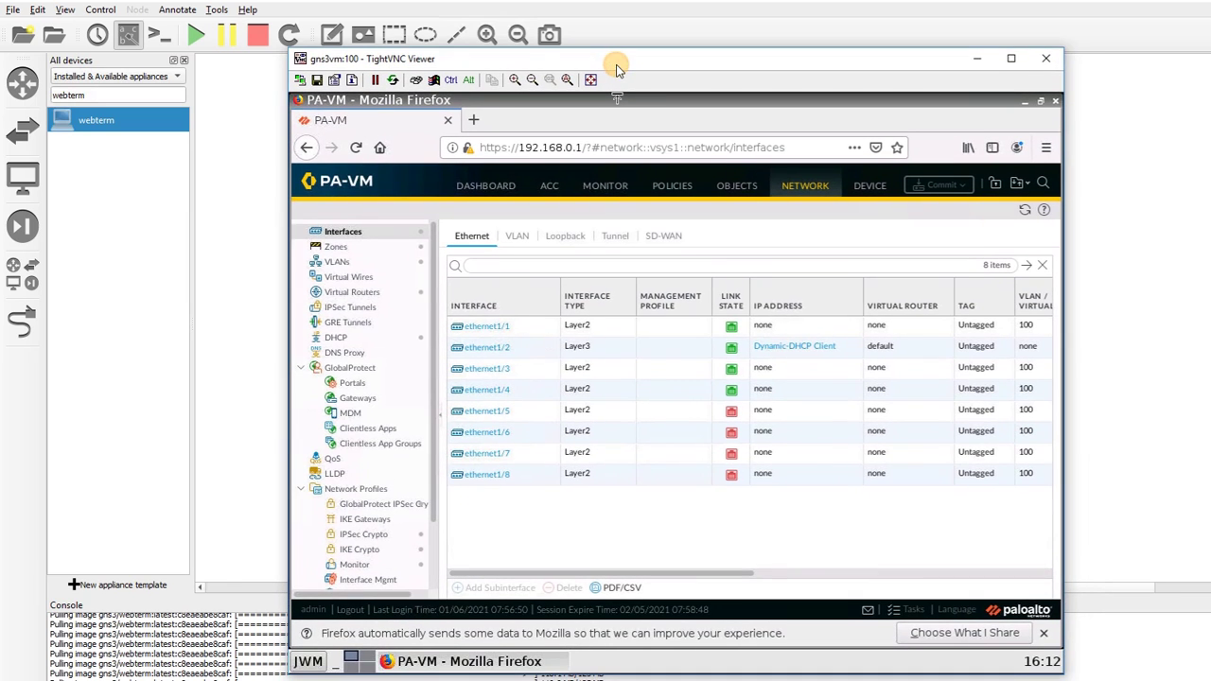